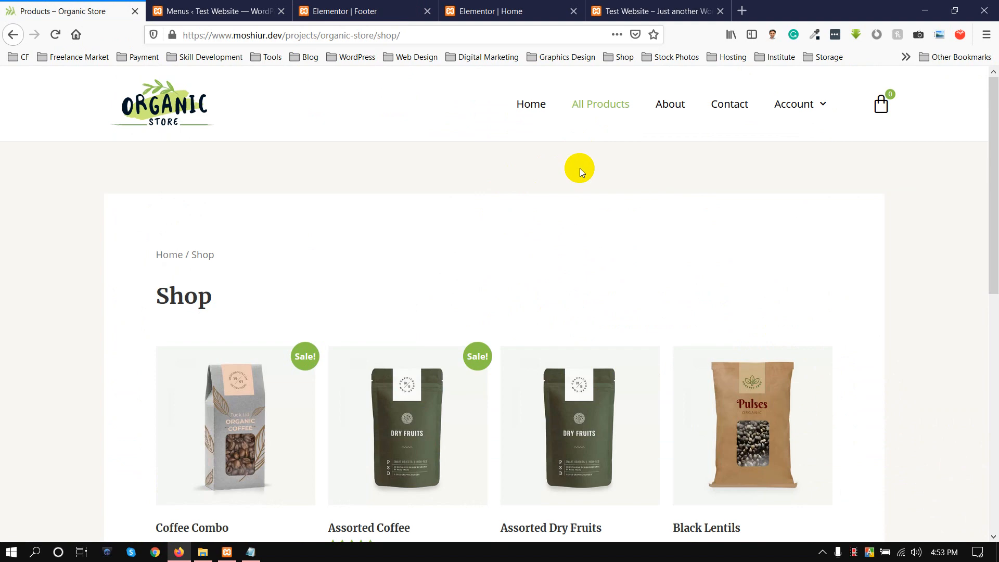
Step: Compare the reference store's shop page with the test site's All Products page, including product layout and header
scroll(578, 172, "down", 4)
scroll(334, 354, "up", 4)
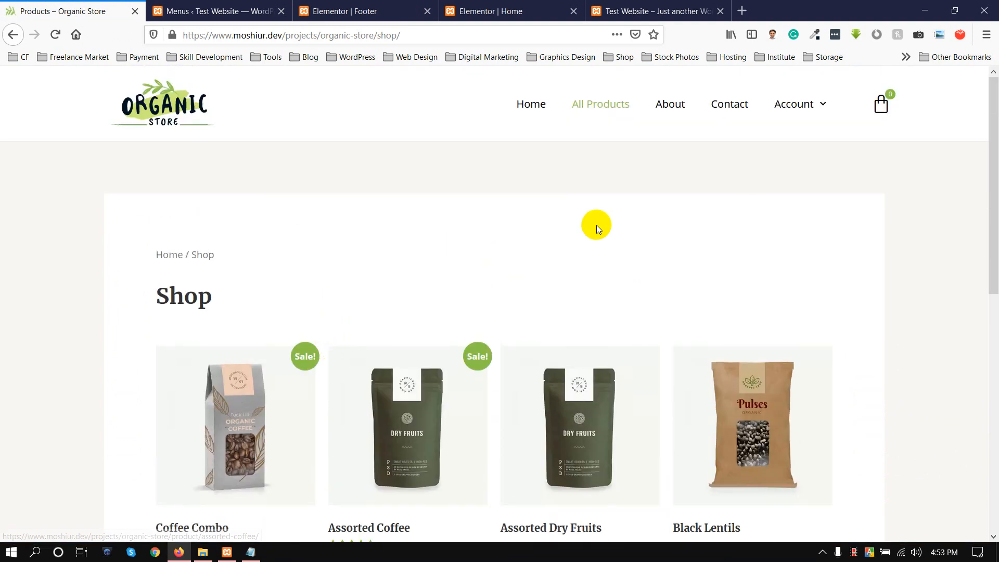
left_click(505, 7)
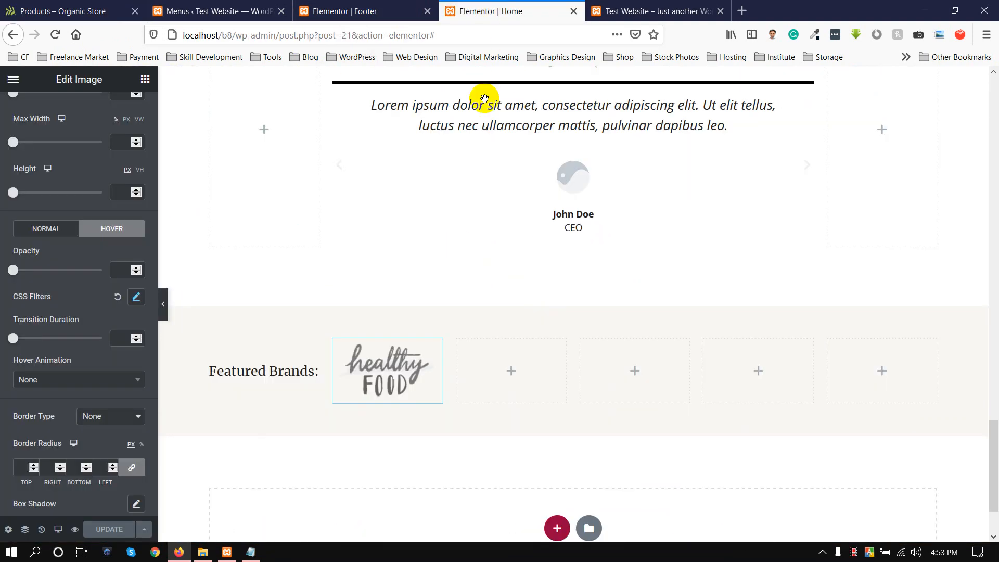
scroll(484, 98, "up", 5)
left_click(598, 12)
scroll(591, 161, "up", 10)
scroll(596, 182, "up", 10)
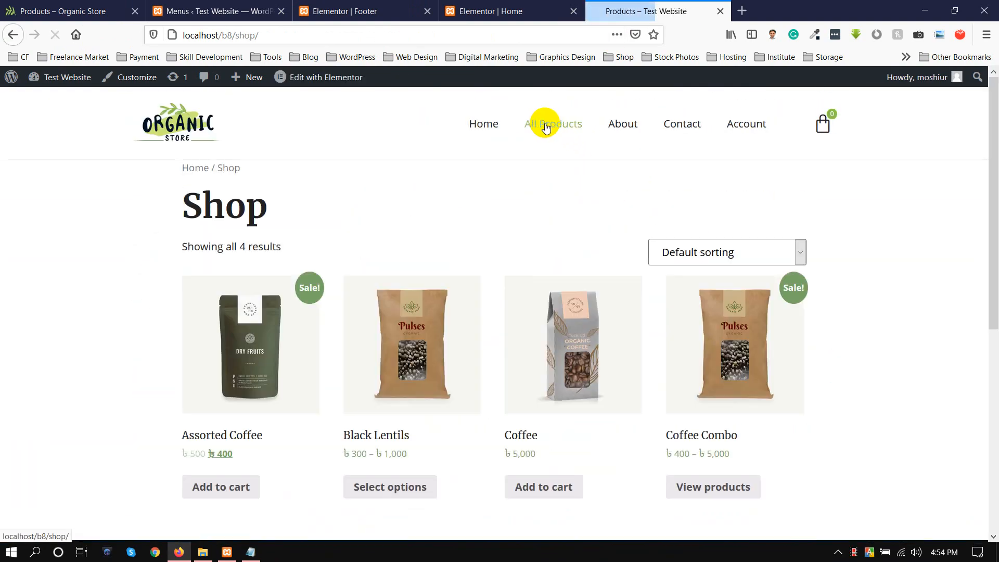
scroll(137, 305, "down", 4)
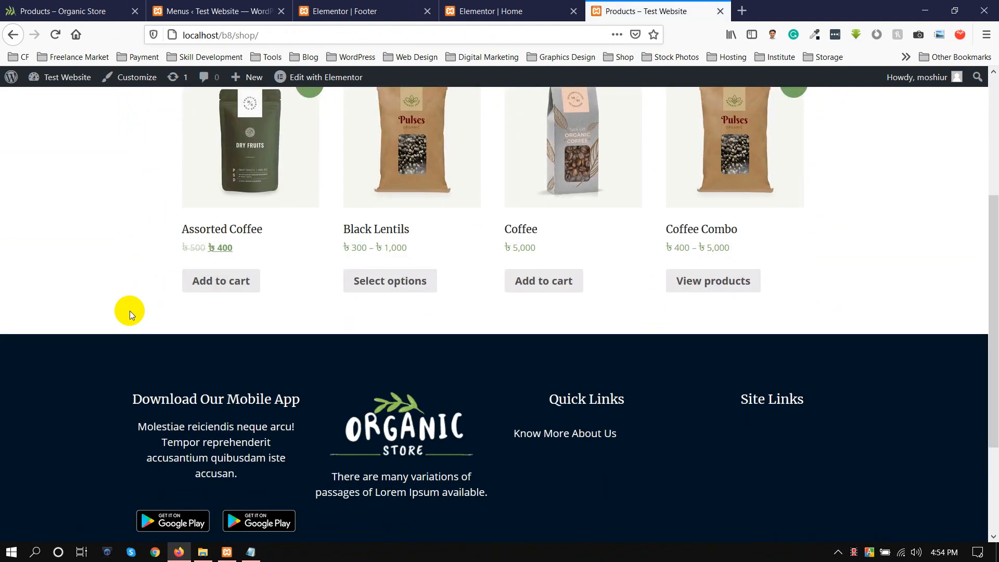
scroll(130, 310, "up", 3)
scroll(290, 269, "up", 2)
left_click(58, 11)
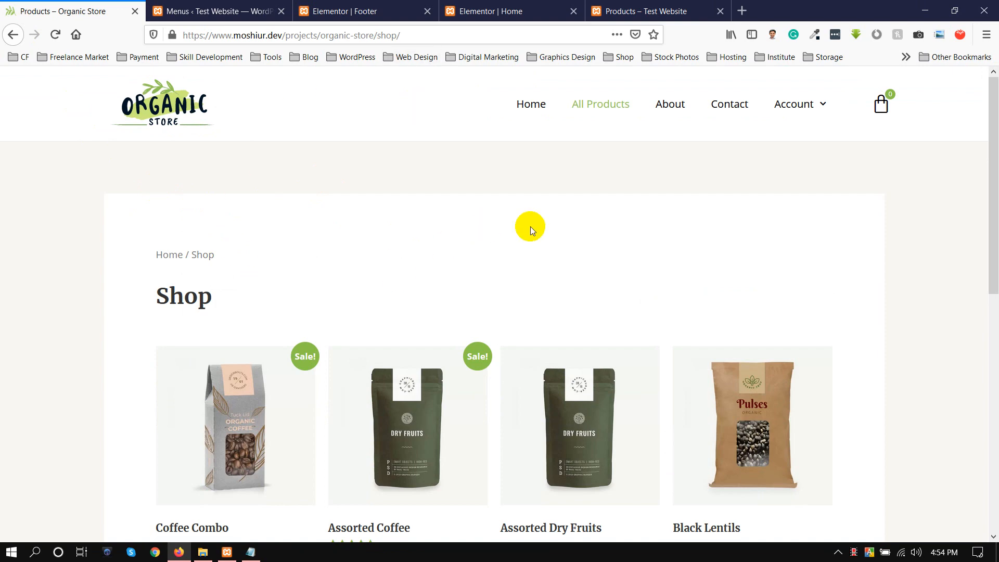
left_click(625, 11)
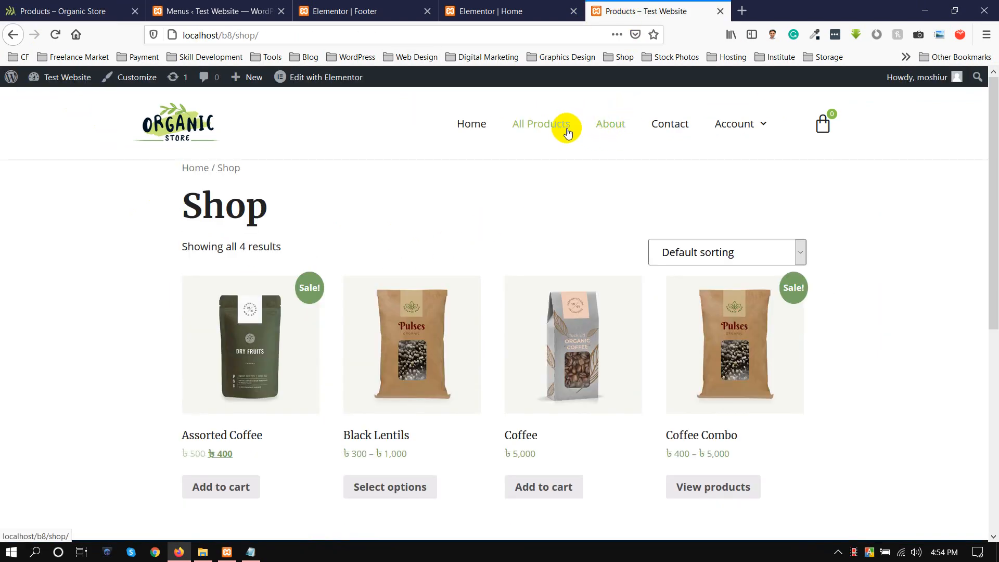
Step: Go to the Products Archive templates in the Theme Builder of the test site's WordPress admin
left_click(339, 7)
left_click(153, 5)
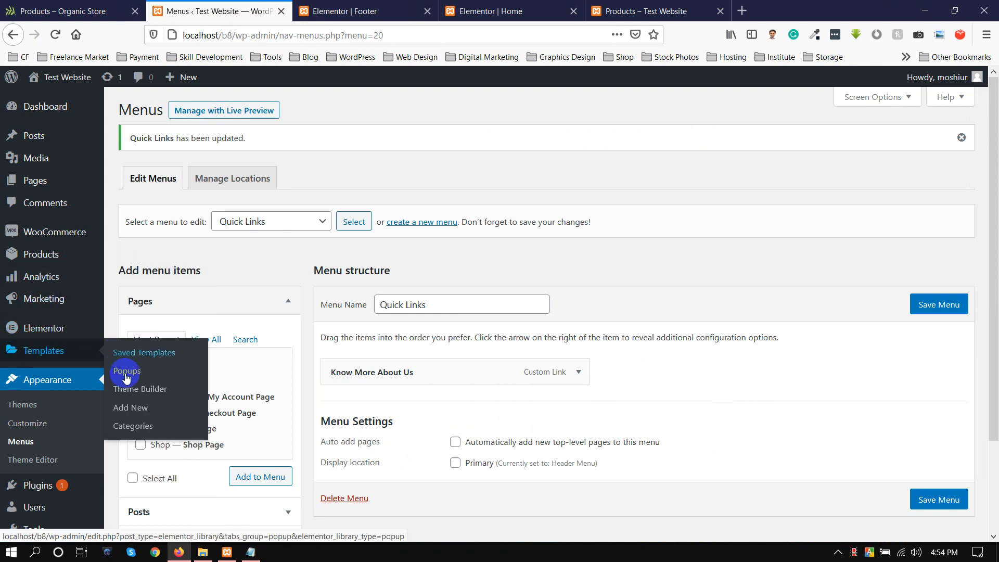
left_click(148, 389)
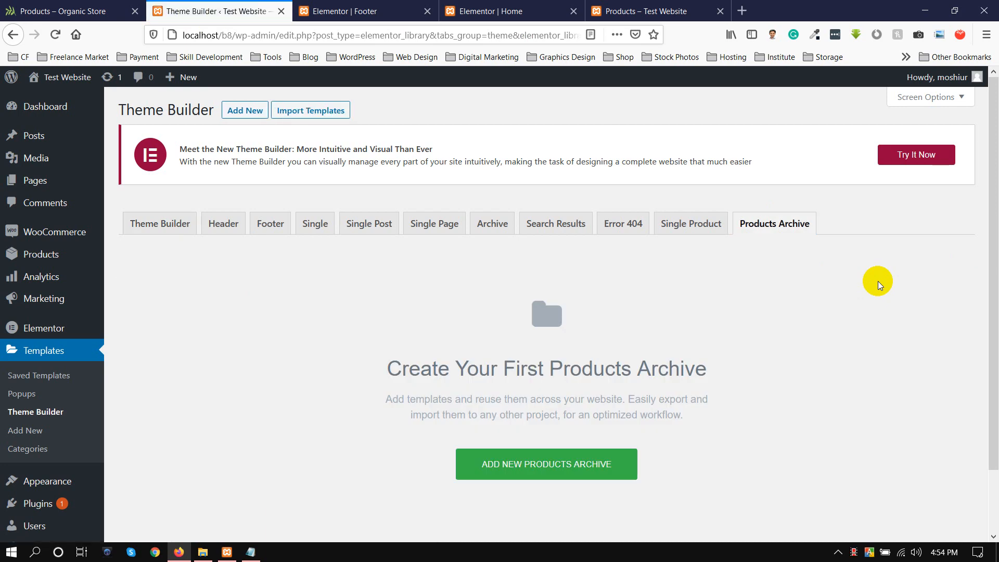
Step: Create a Products Archive template named Shop and close the block library without inserting a block
scroll(538, 290, "down", 2)
left_click(527, 401)
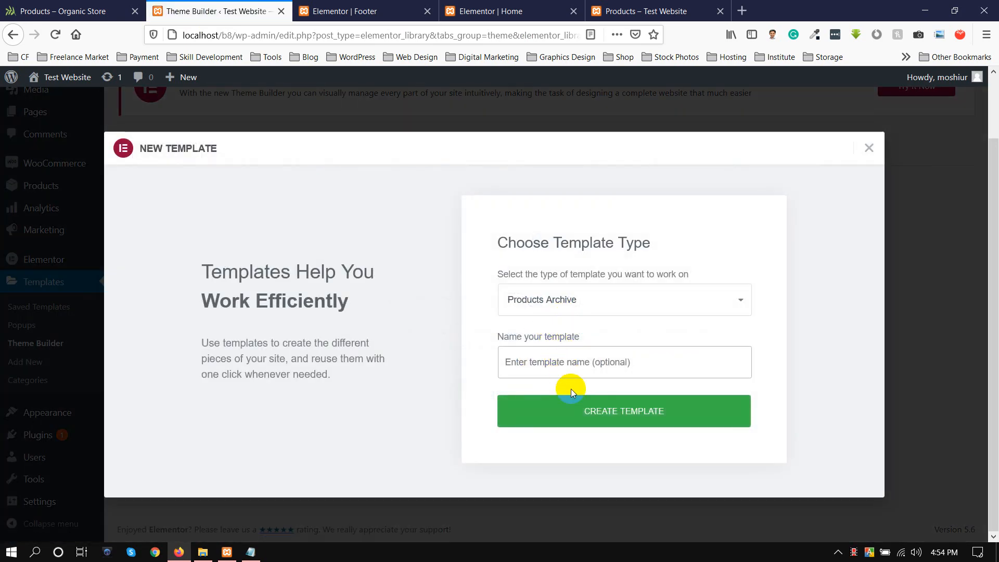
type("S")
key("Down")
key("Down")
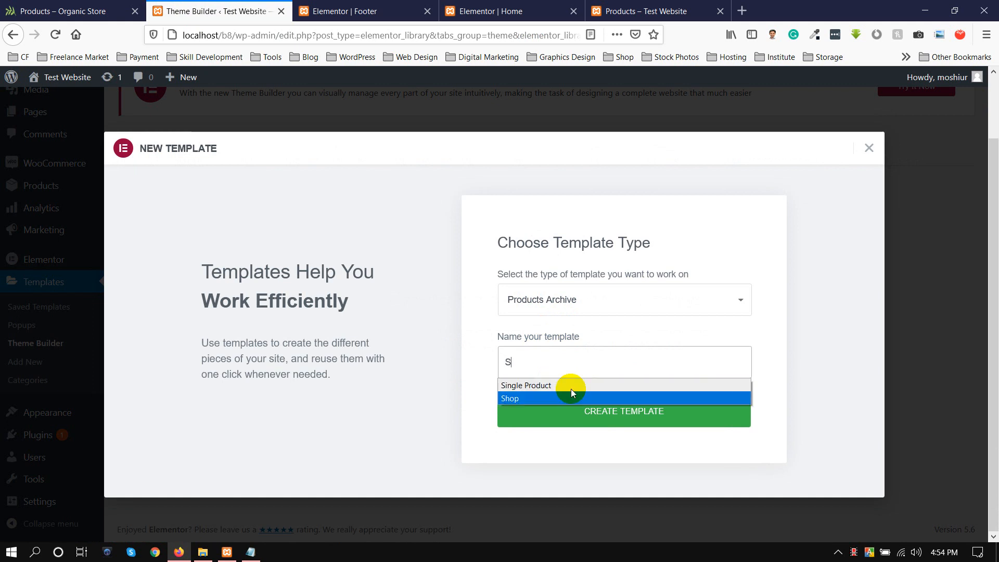
key("Return")
left_click(563, 420)
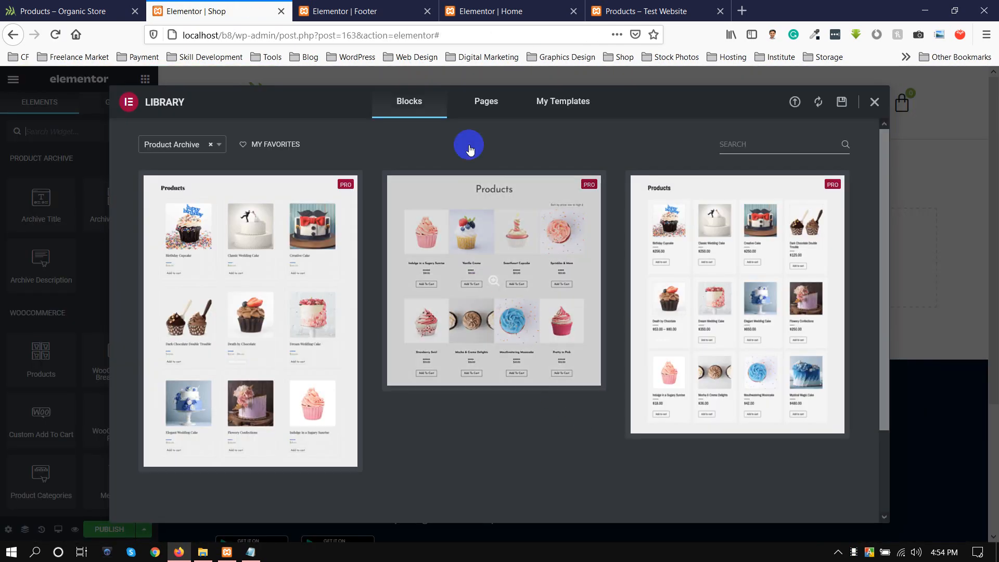
scroll(489, 278, "down", 3)
scroll(489, 265, "up", 3)
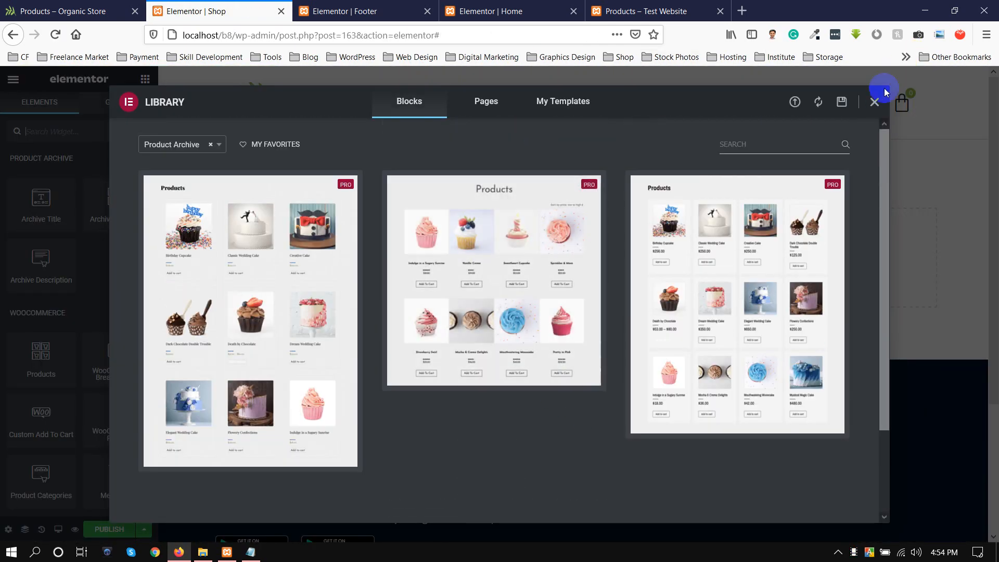
left_click(875, 102)
Step: Sample the grey page background of the reference shop page with the eyedropper to copy #F8F6F3
left_click(62, 11)
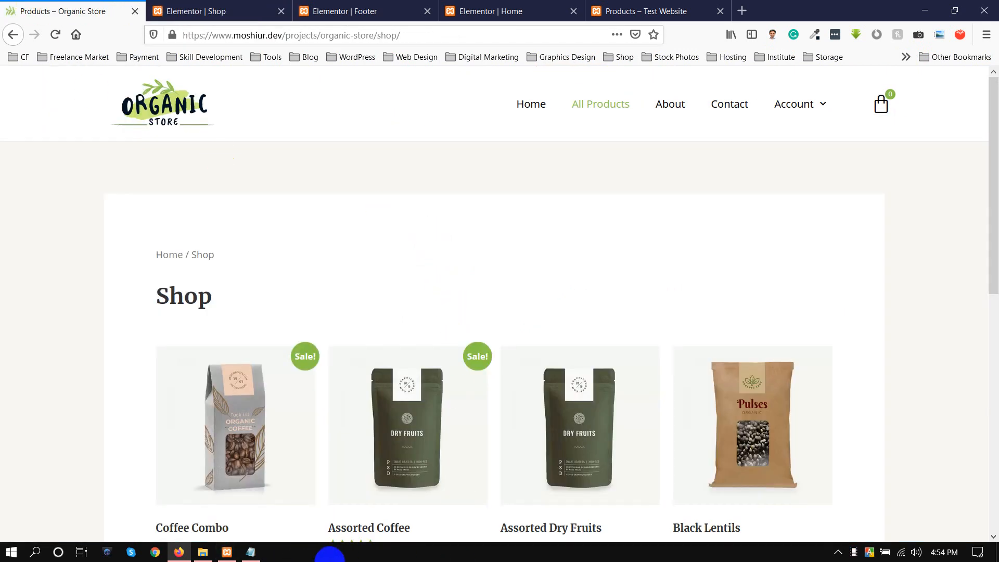
left_click(818, 35)
left_click(46, 240)
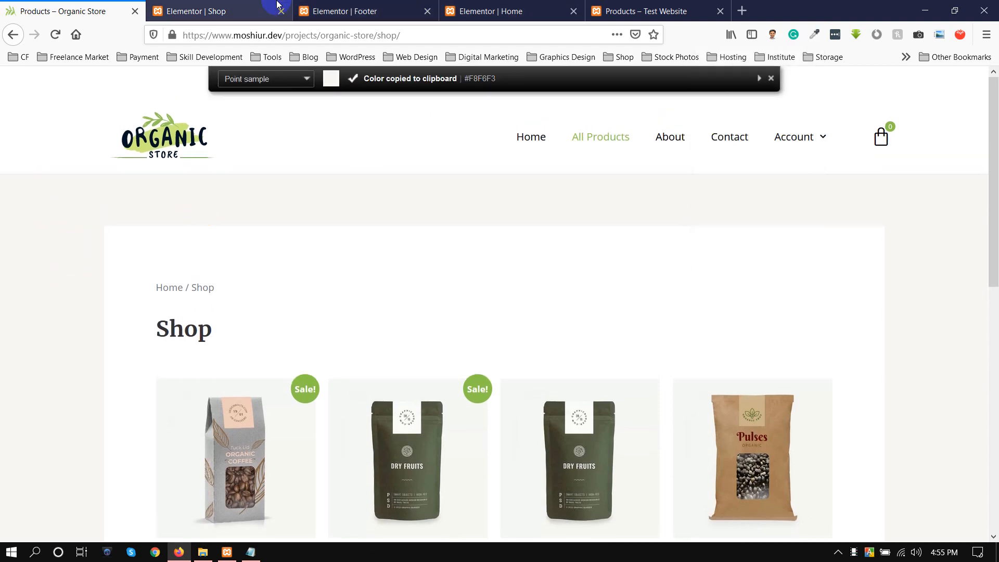
Step: Add a new single-column section to the Shop template
left_click(312, 10)
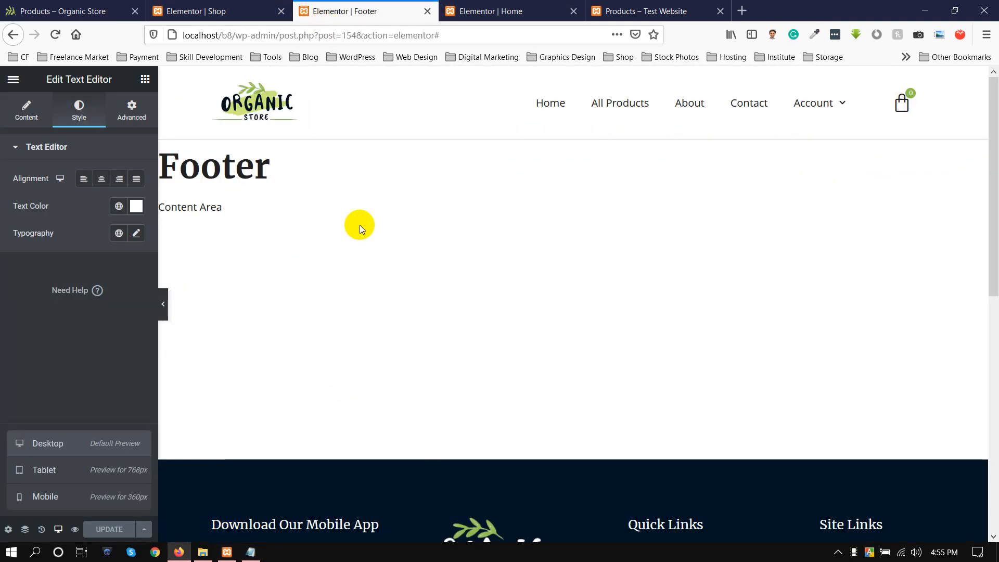
key("ctrl+Page_Up")
left_click(553, 248)
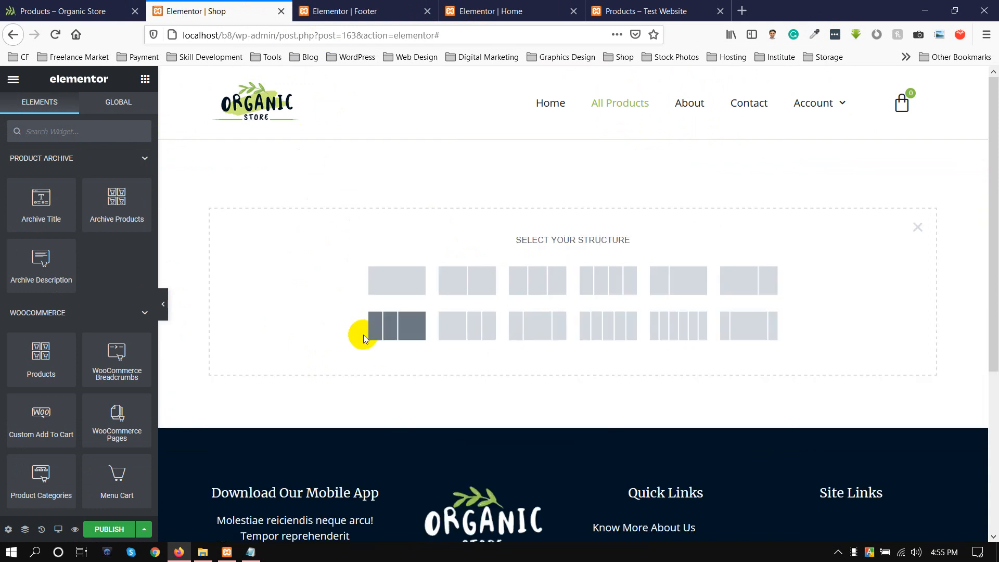
left_click(386, 288)
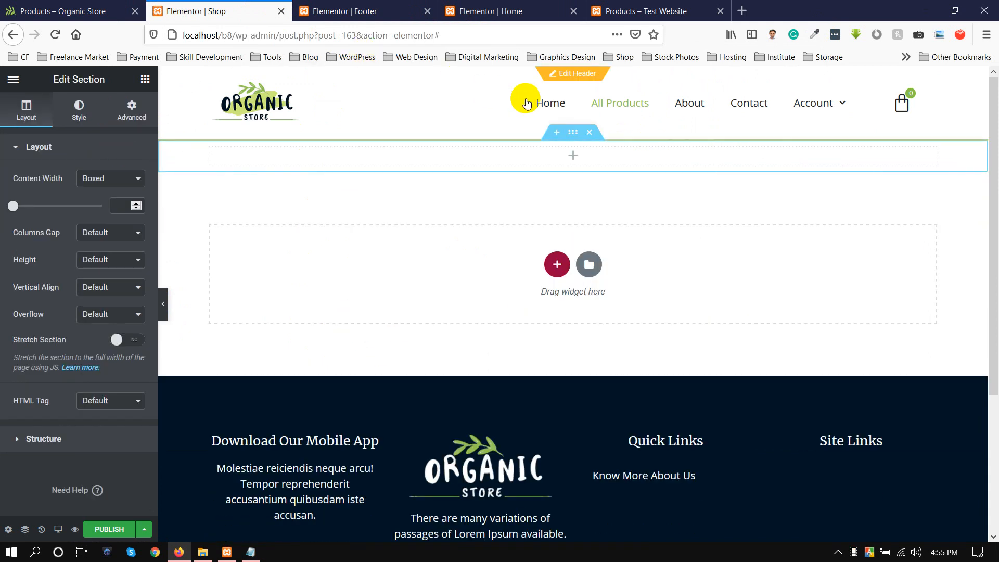
Step: Give the new section a classic background with the colour #F8F6F3
left_click(80, 109)
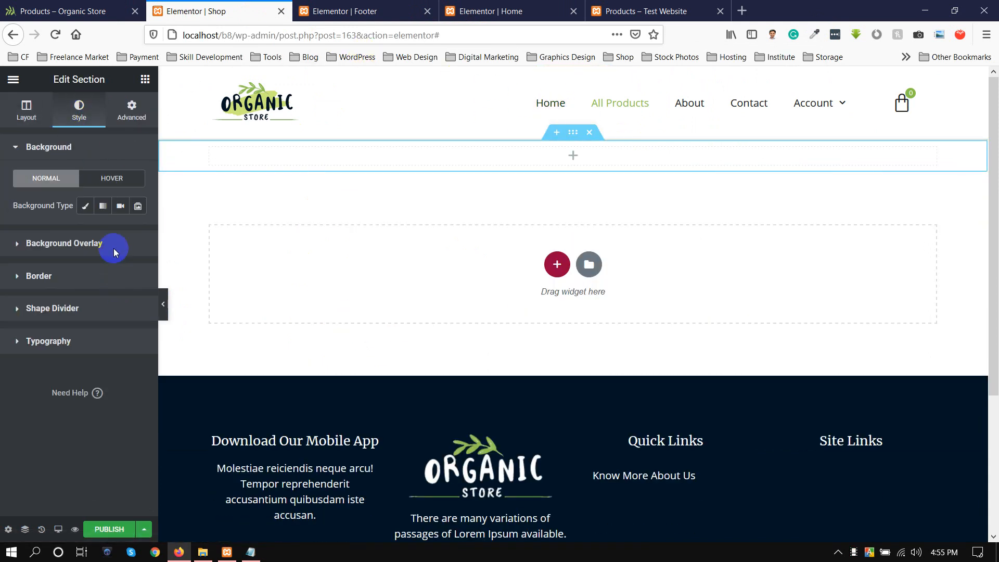
left_click(83, 206)
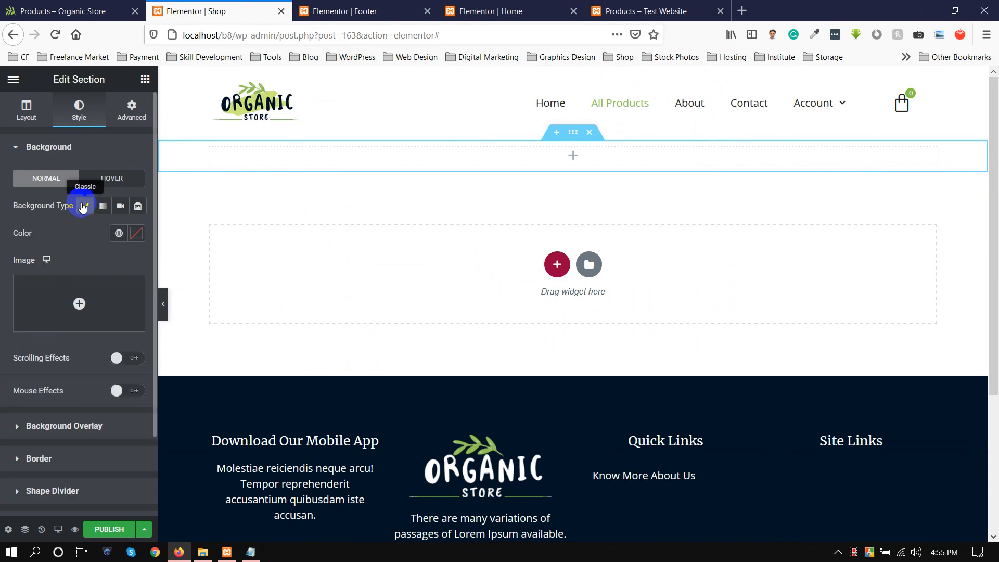
left_click(135, 234)
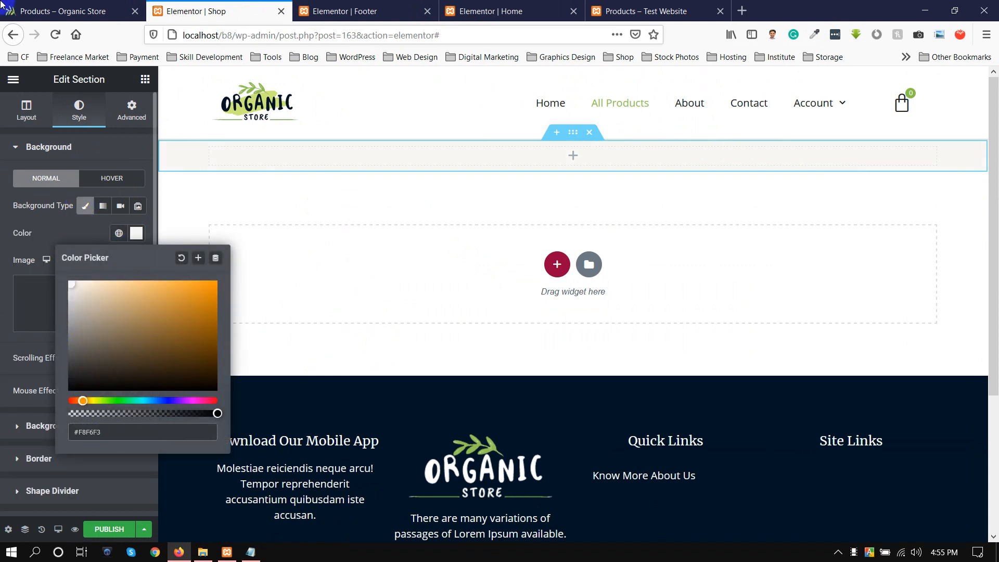
Step: Check the spacing on the reference shop page and set the section's padding to 80 px on all sides
left_click(63, 11)
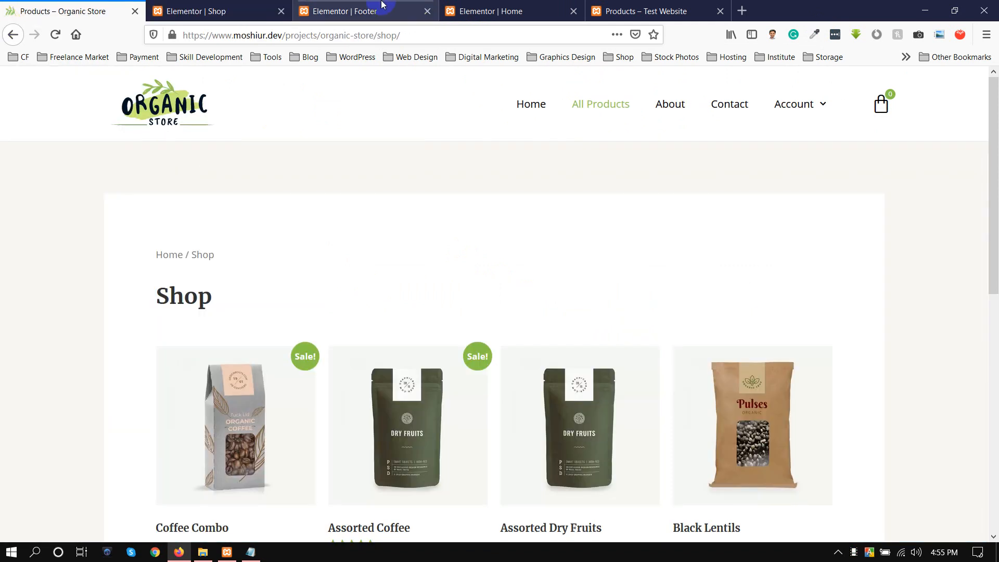
left_click(241, 7)
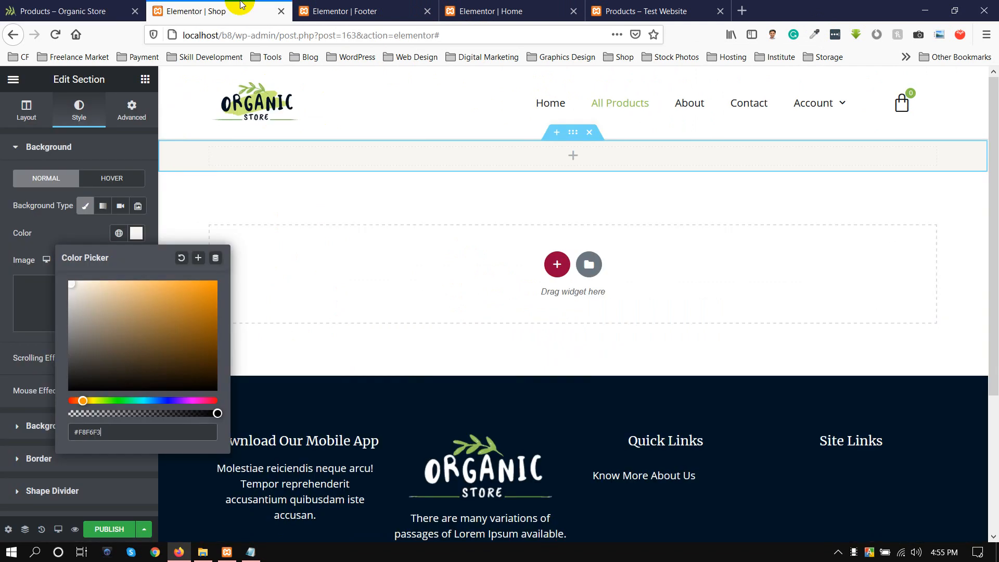
left_click(136, 110)
left_click(133, 264)
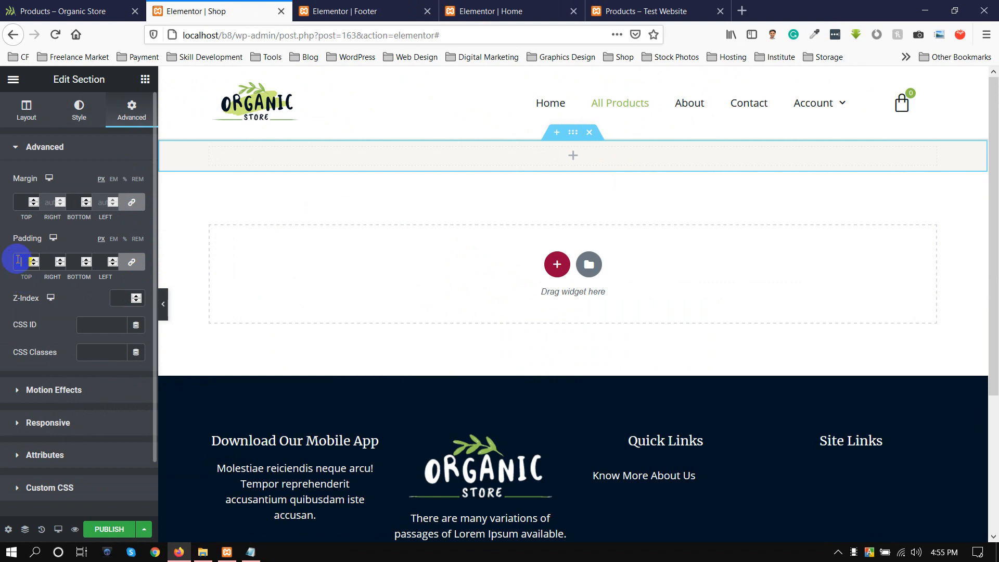
type("80")
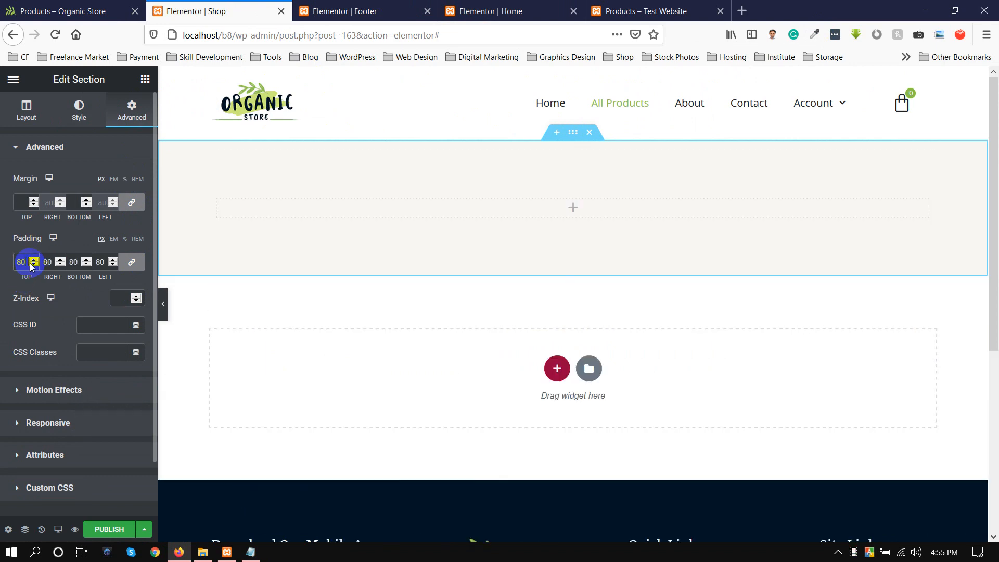
Step: Check the content box on the reference shop page and give the section's column a classic #fff background
left_click(45, 11)
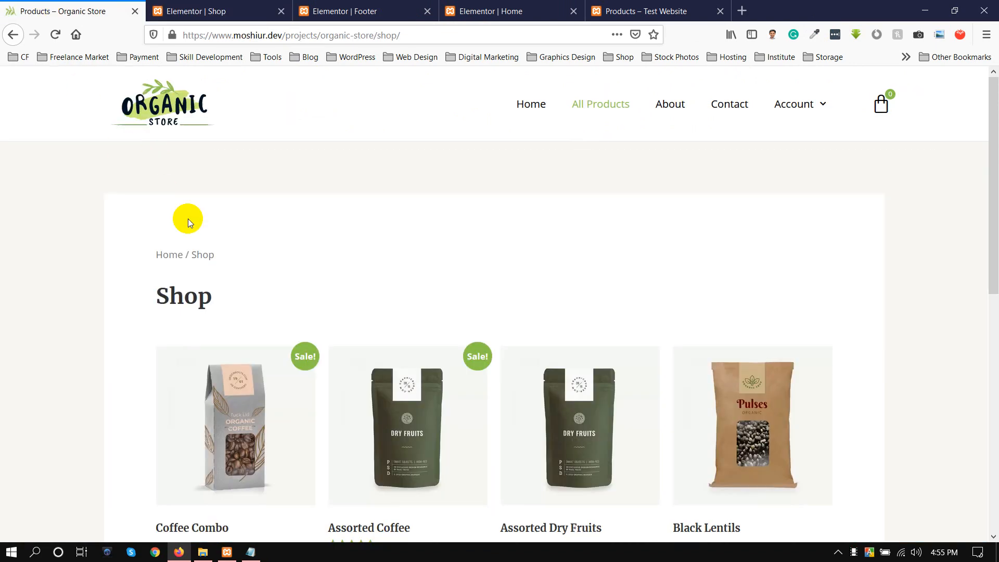
left_click_drag(226, 262, 104, 244)
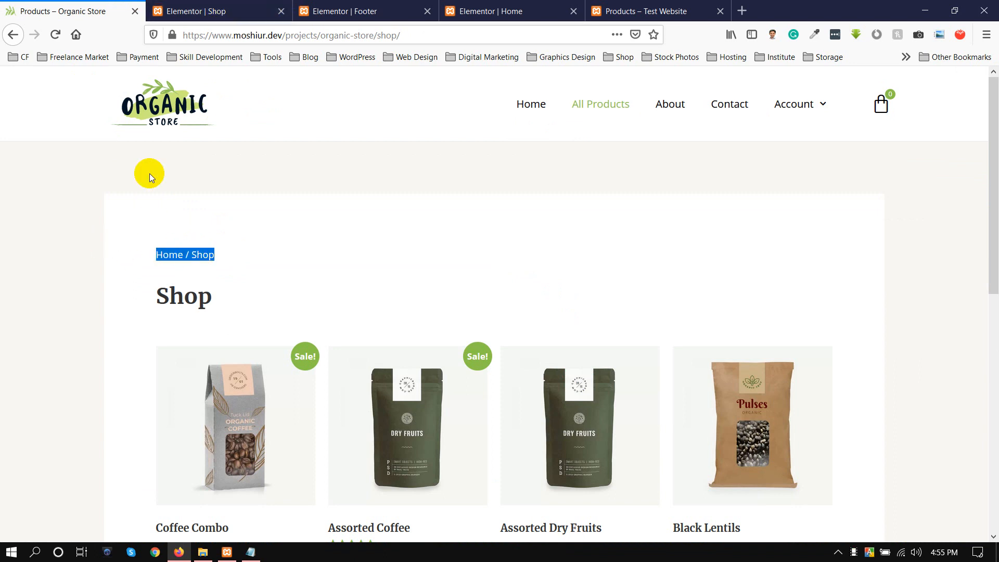
left_click(217, 11)
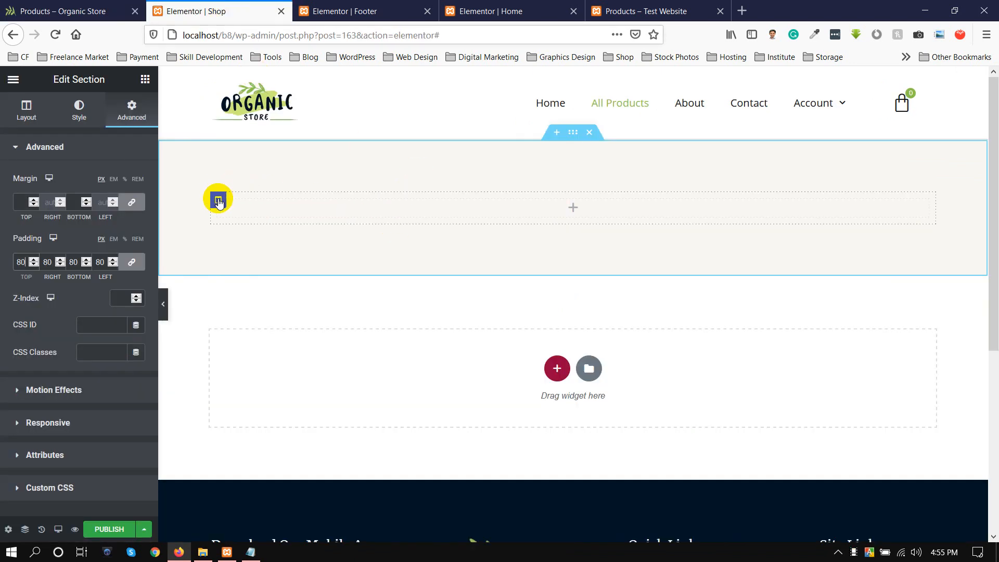
left_click(218, 200)
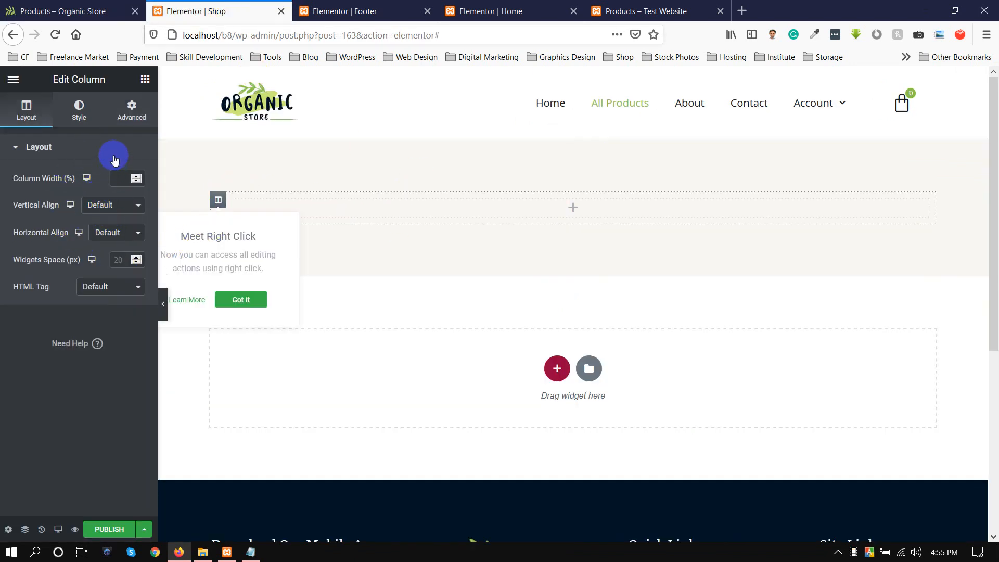
left_click(132, 112)
left_click(79, 110)
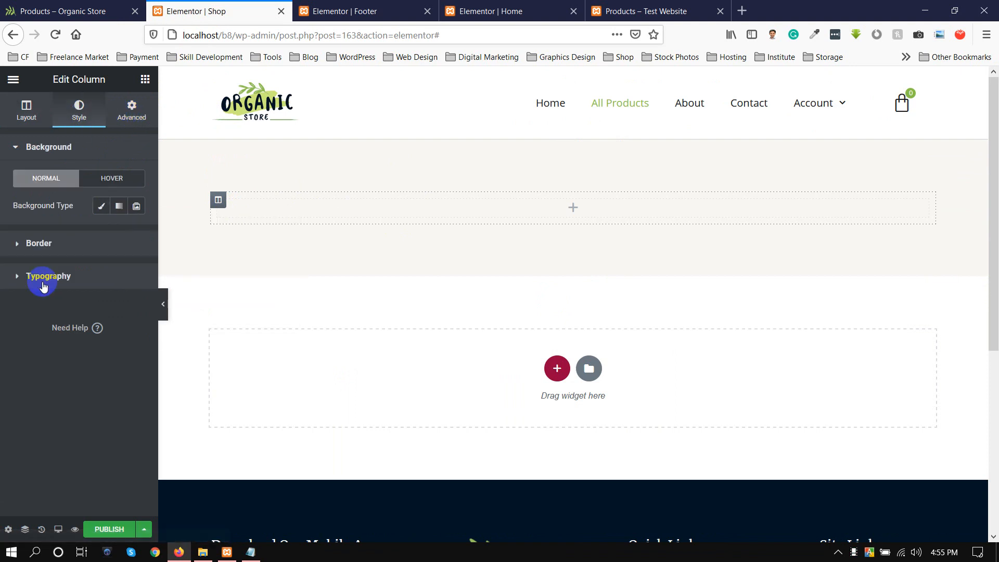
left_click(97, 207)
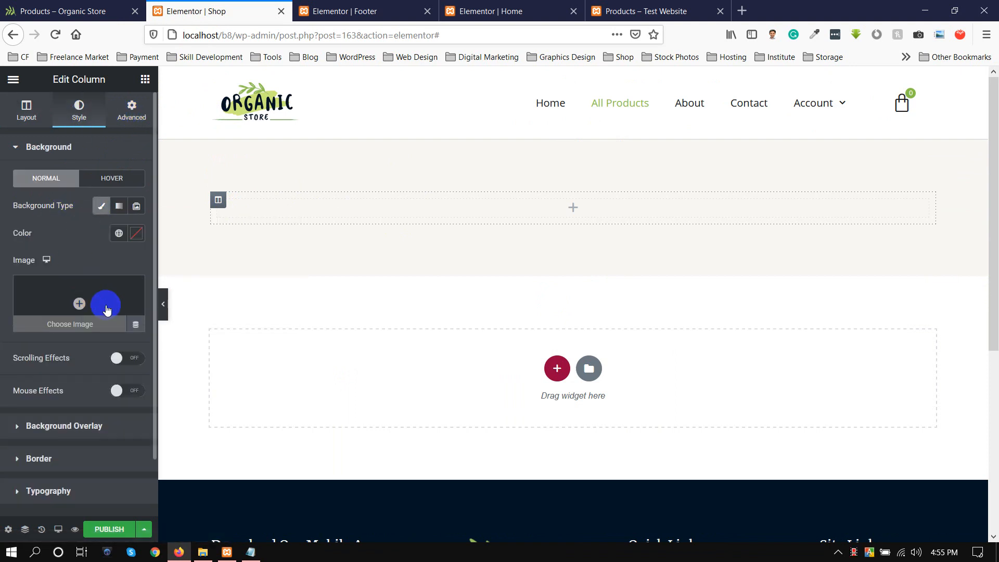
left_click(128, 232)
left_click(107, 434)
left_click(21, 432)
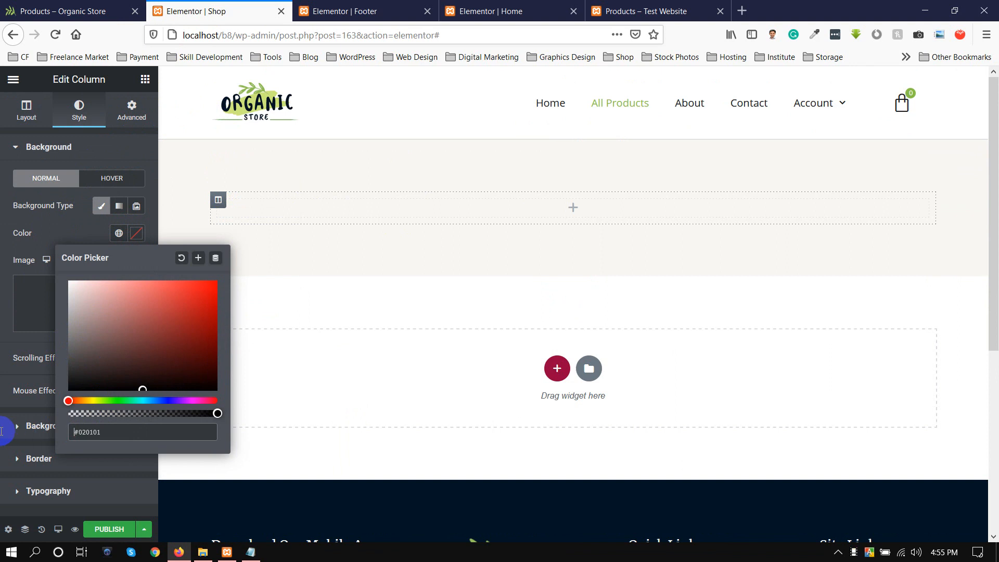
key("ctrl+a")
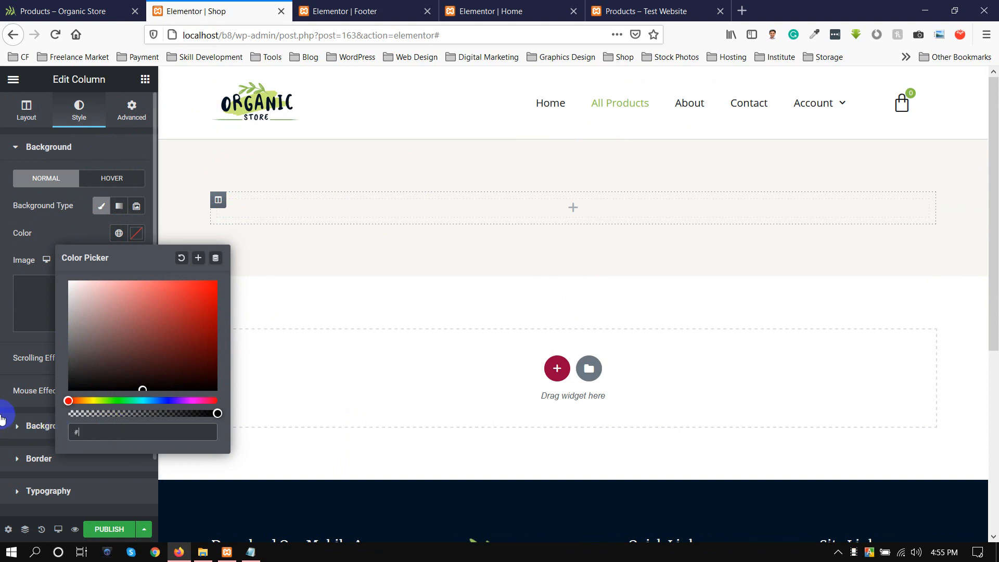
type("#fff")
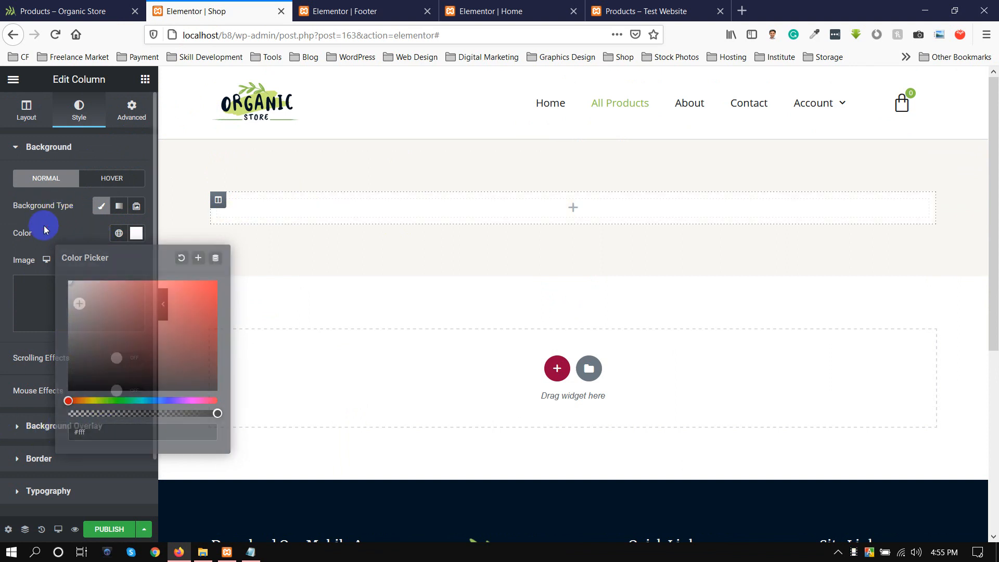
left_click(43, 226)
Step: Set the column's padding to 60 px on all sides, using the reference shop page as a guide
left_click(131, 109)
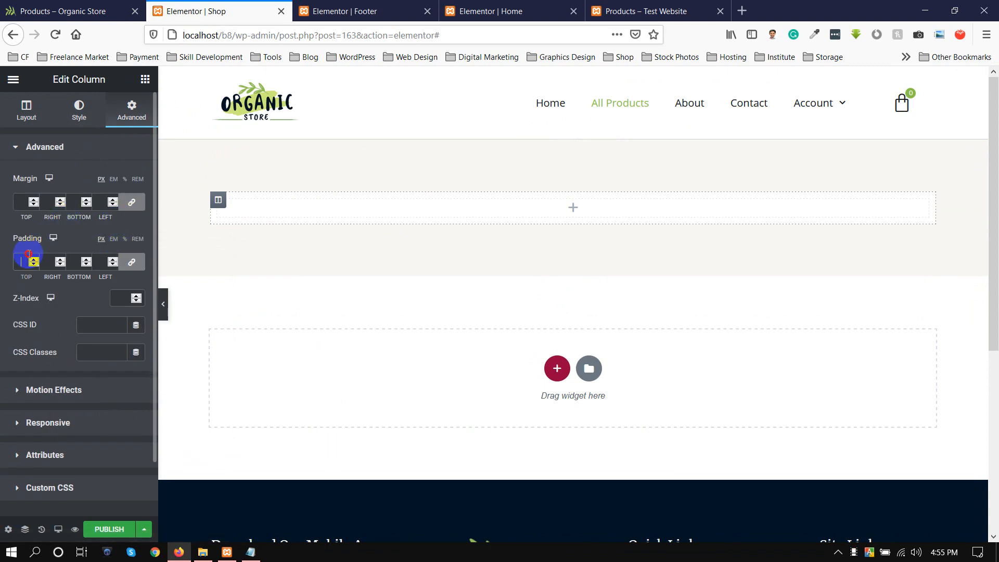
left_click(35, 15)
left_click(244, 10)
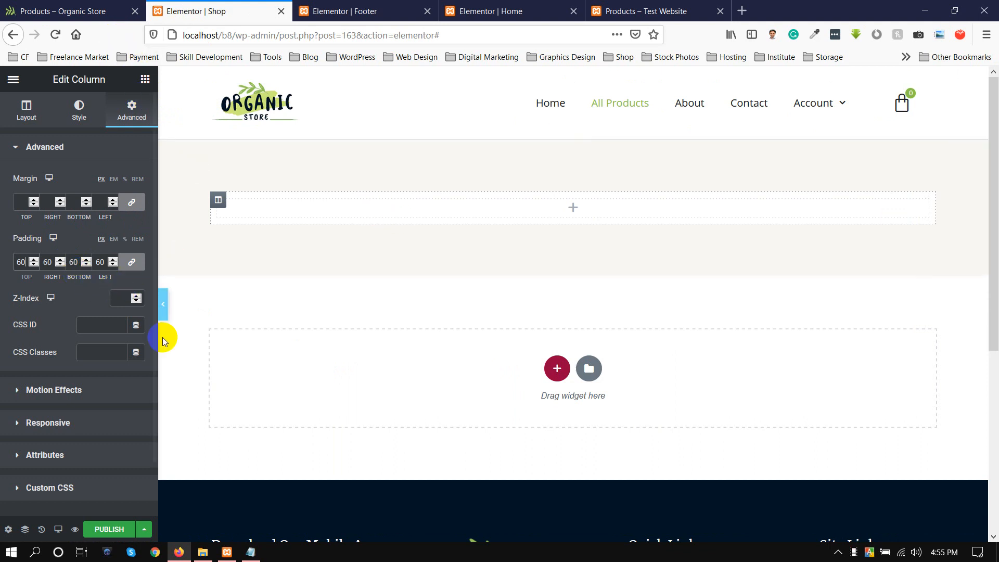
Step: Check the breadcrumb and heading on the reference shop page and add a WooCommerce Breadcrumbs widget to the white column
left_click(62, 11)
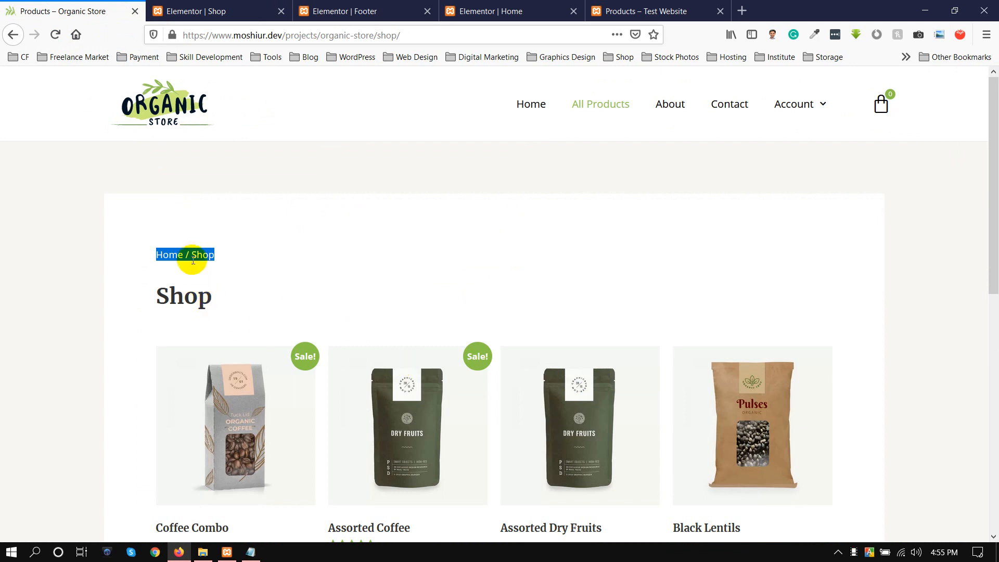
left_click(238, 258)
left_click_drag(237, 258, 100, 250)
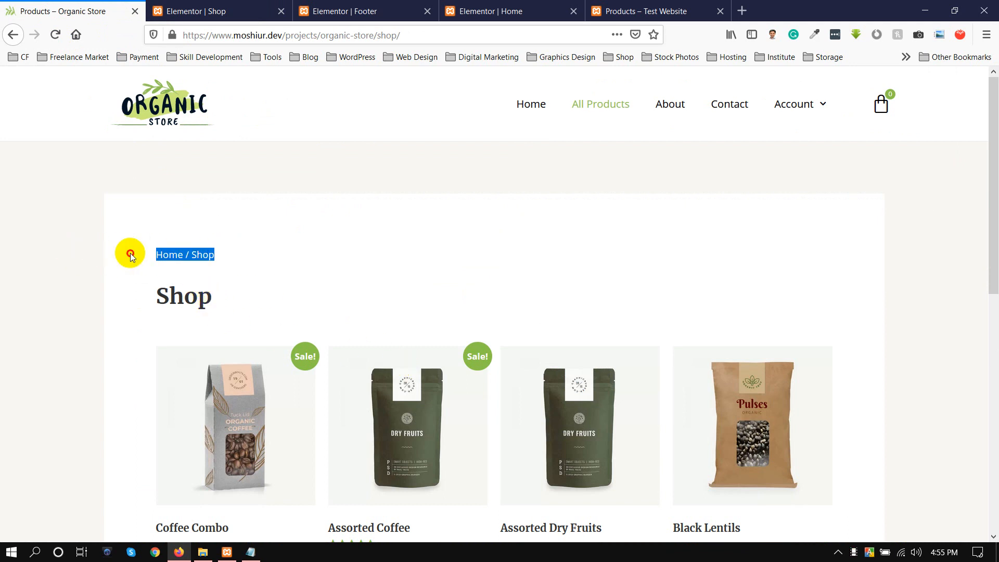
left_click(205, 293)
left_click_drag(204, 295, 123, 195)
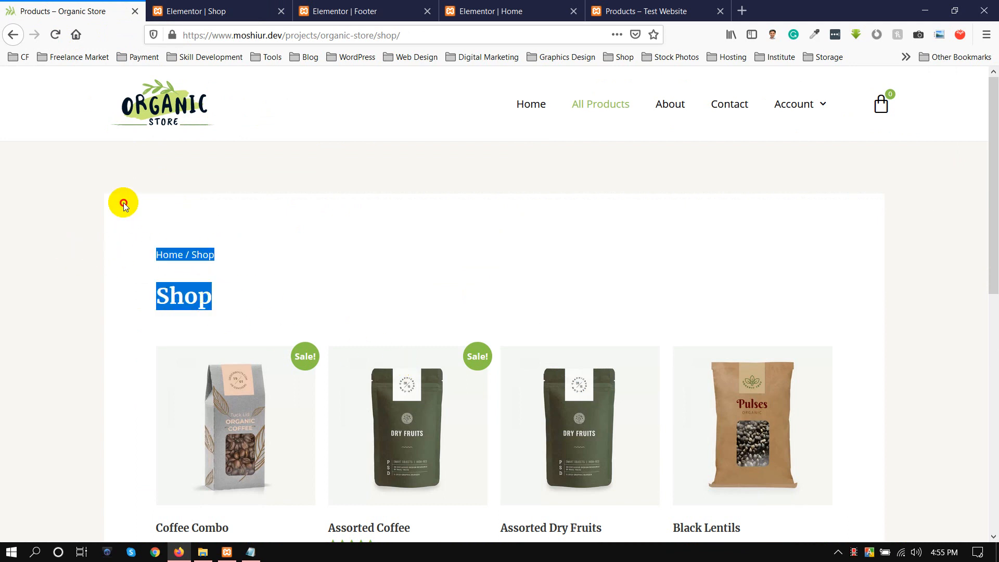
left_click(234, 296)
left_click(224, 11)
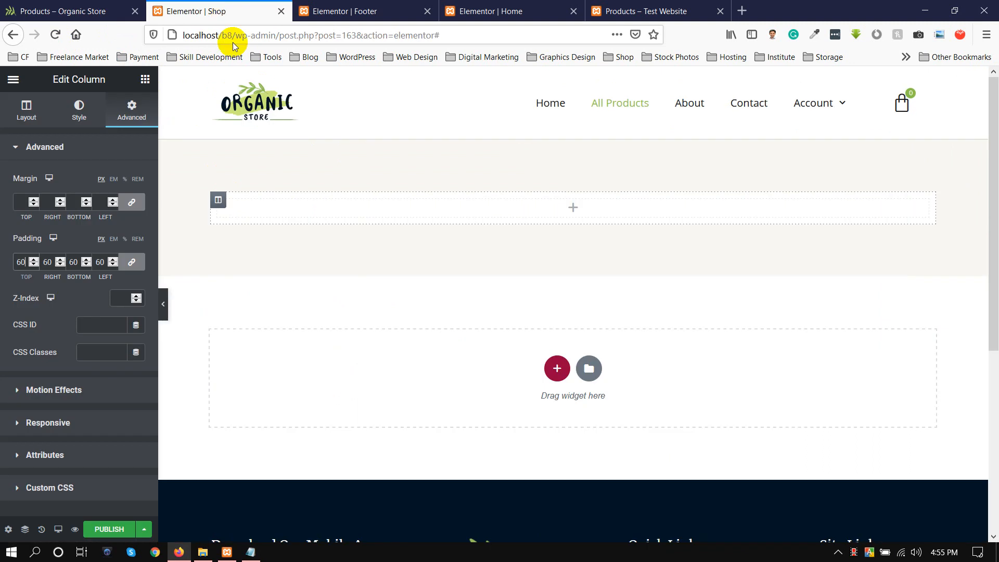
left_click(144, 79)
type("bre")
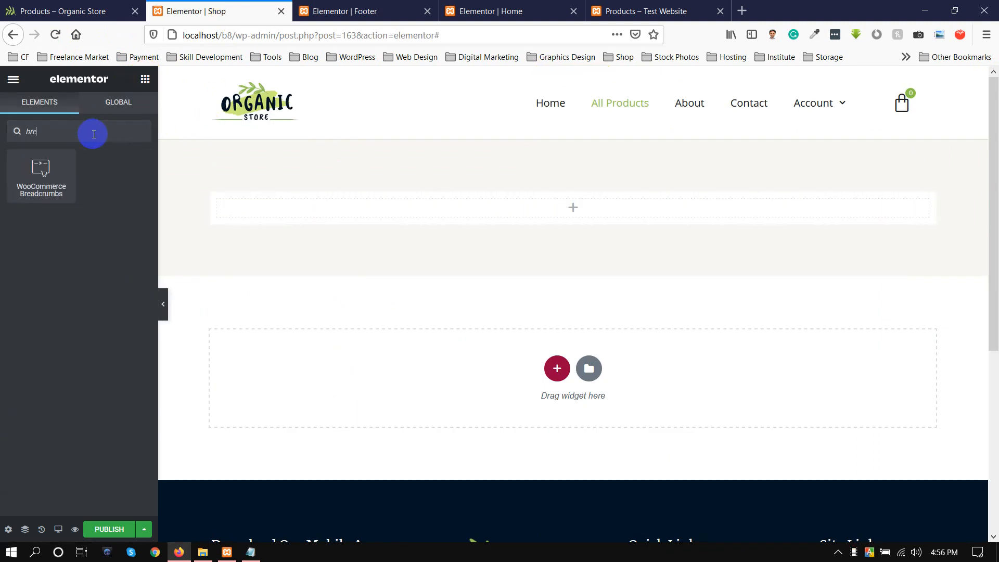
left_click_drag(53, 170, 340, 208)
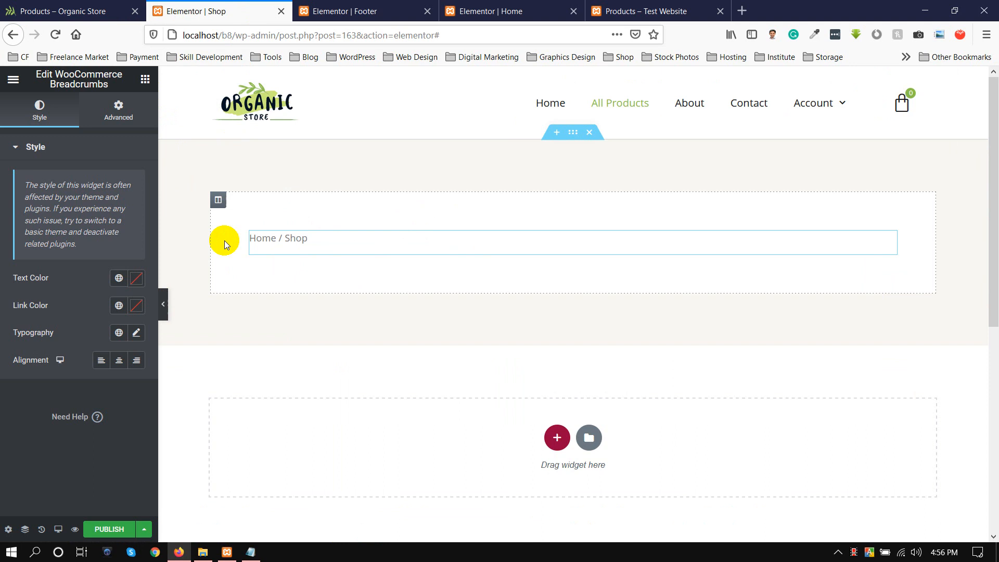
Step: Try a Page Title widget below the breadcrumbs and delete it
left_click(115, 130)
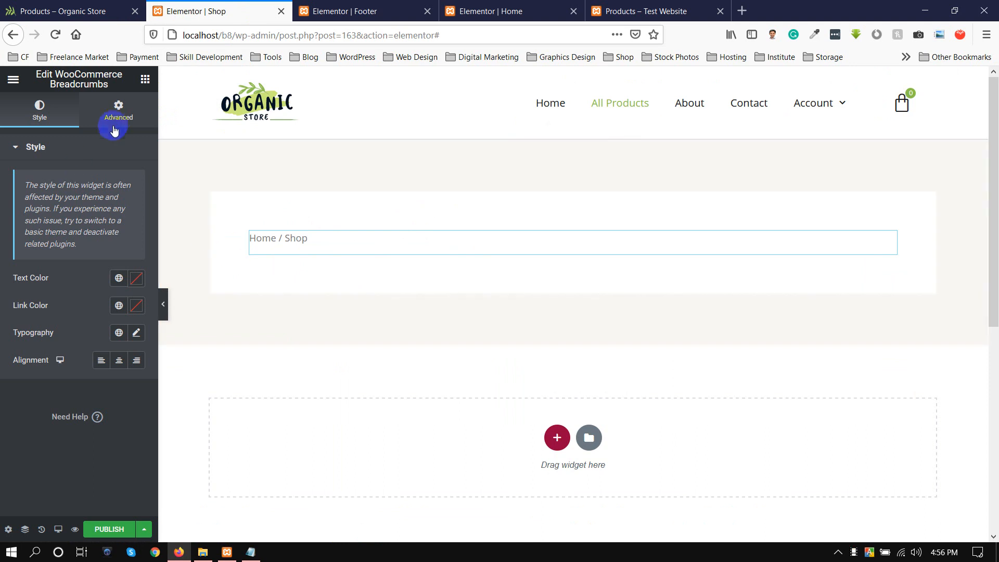
left_click(146, 79)
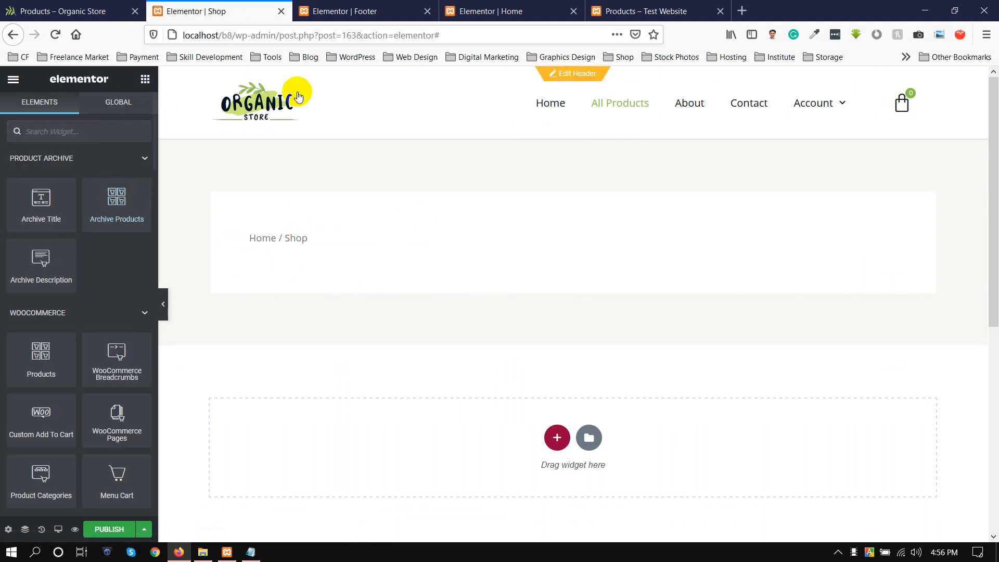
left_click(105, 130)
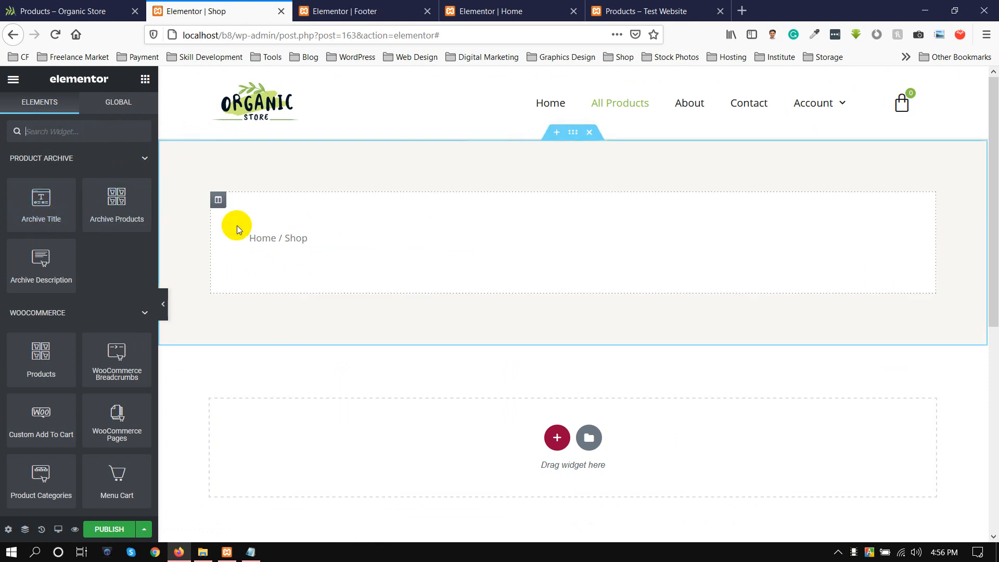
type("tit")
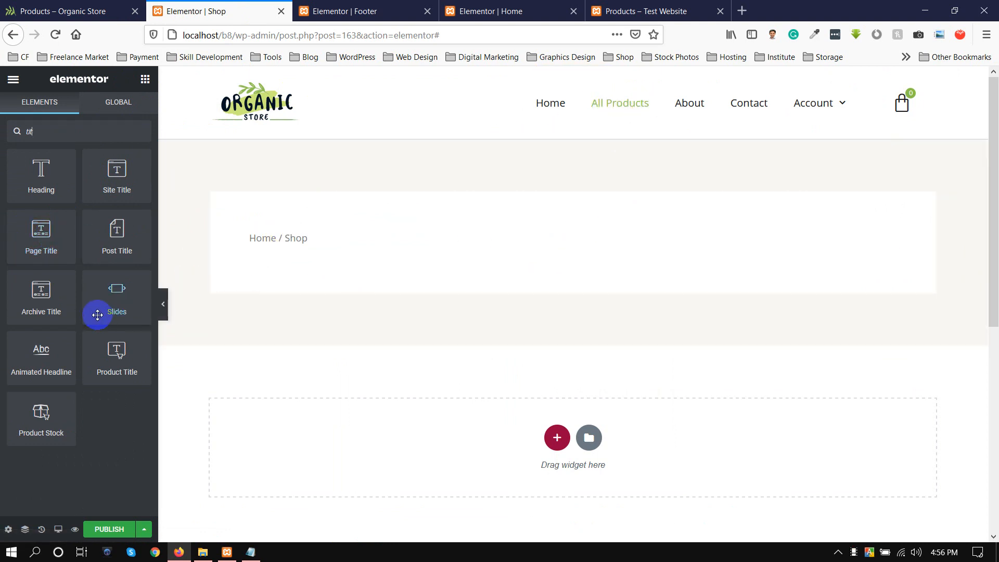
left_click_drag(44, 250, 308, 251)
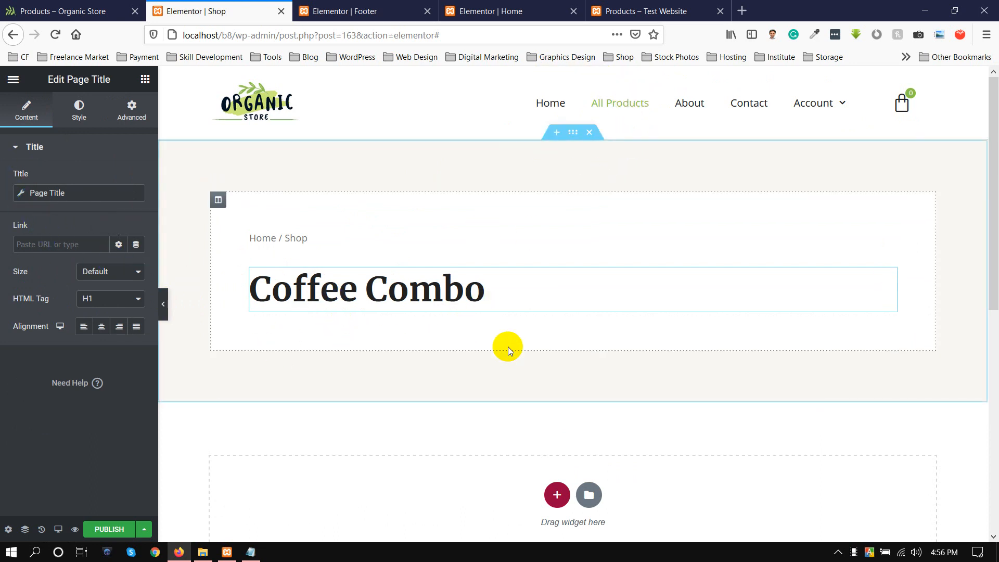
right_click(888, 278)
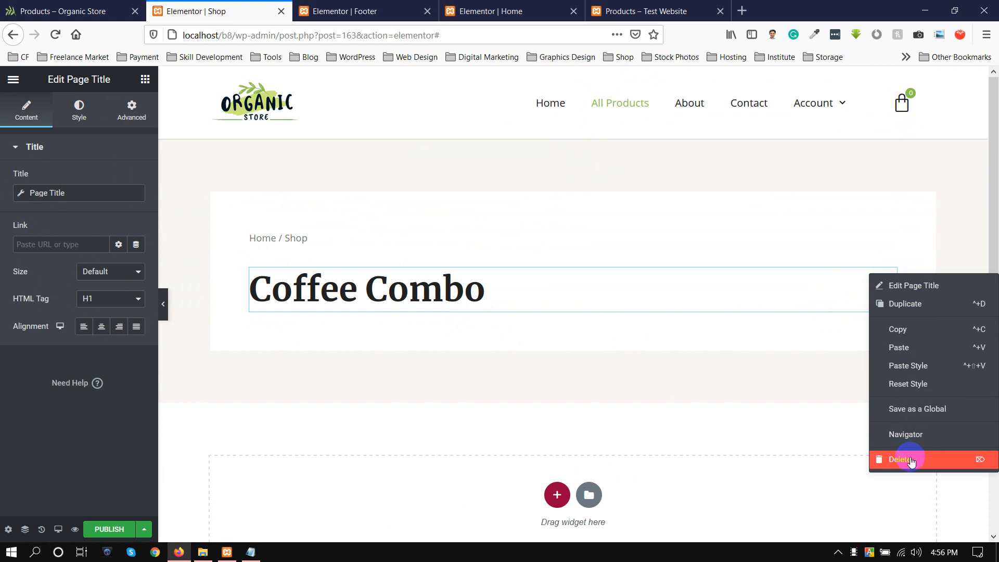
left_click(910, 460)
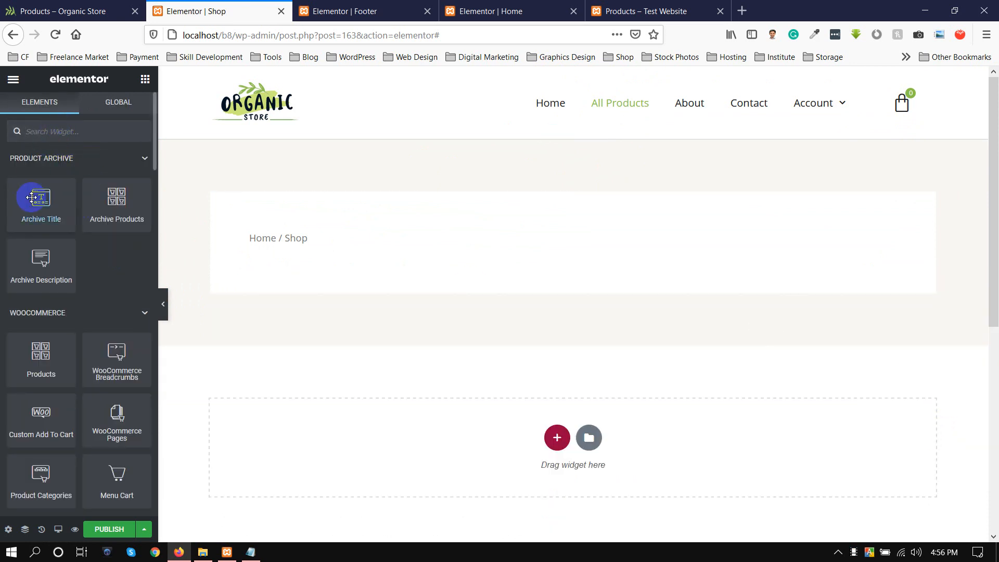
Step: Try an Archive Title widget below the breadcrumbs and delete it
left_click_drag(35, 196, 298, 250)
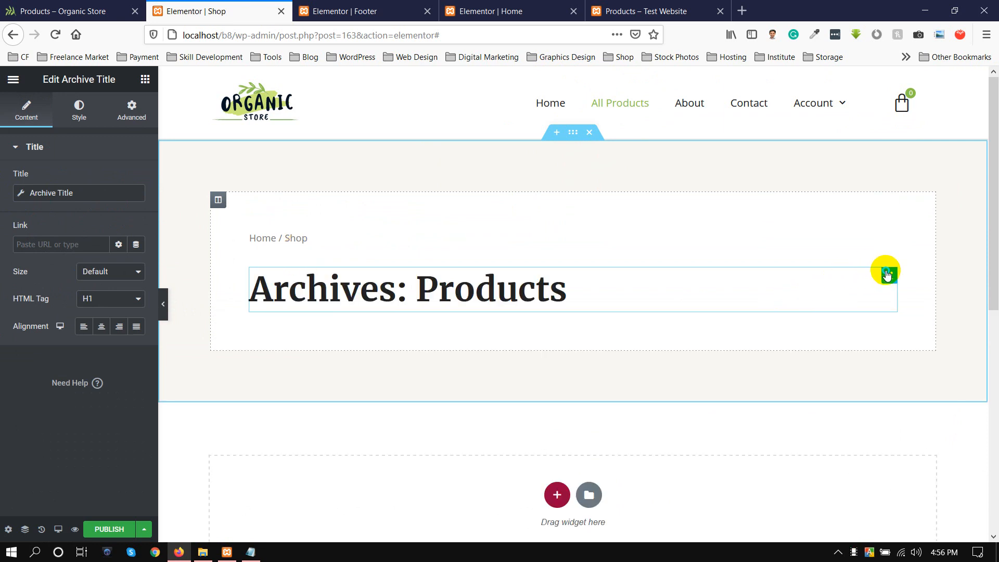
right_click(887, 274)
left_click(908, 456)
Step: Add a Heading widget below the breadcrumbs in the white column
left_click(115, 102)
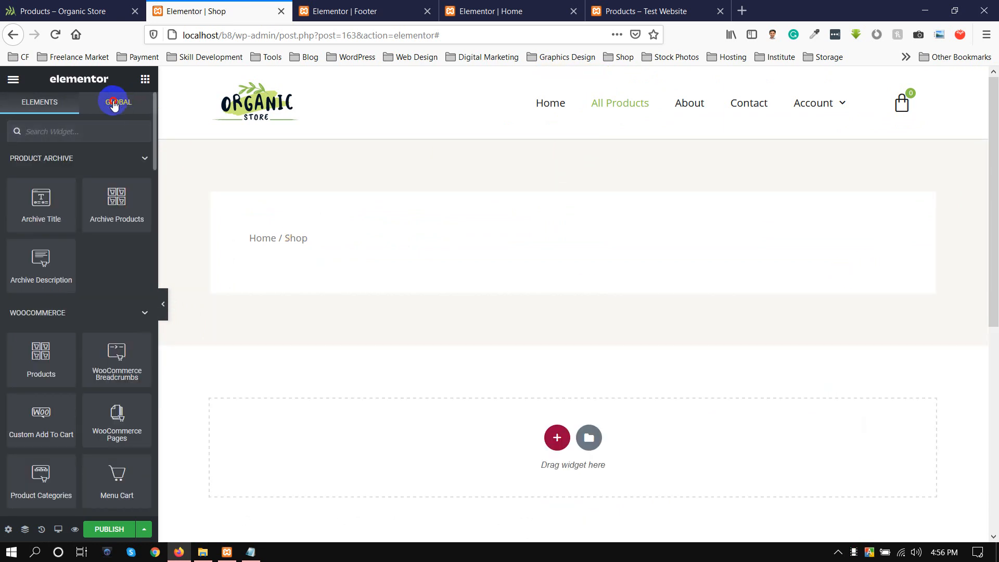
left_click(146, 79)
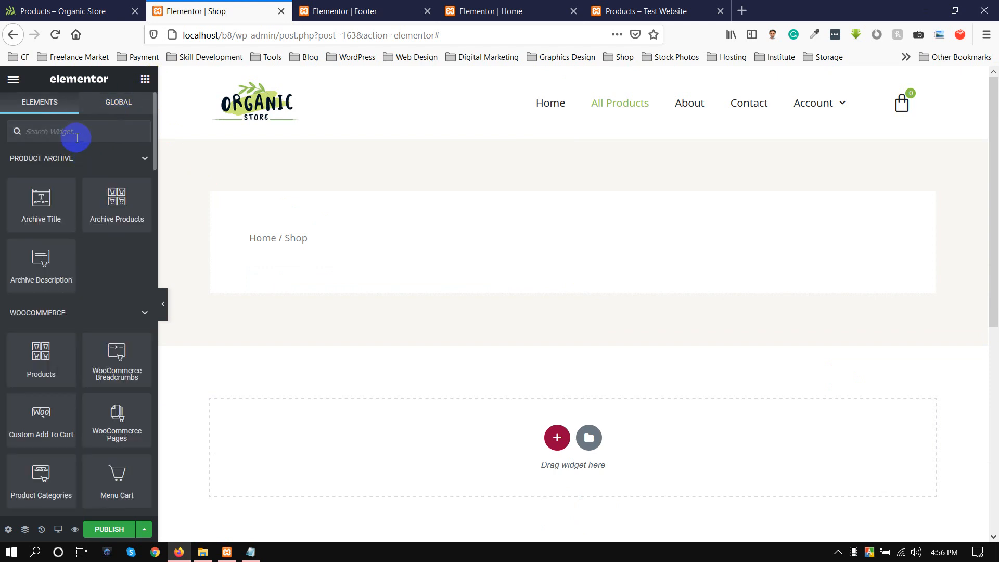
type("head")
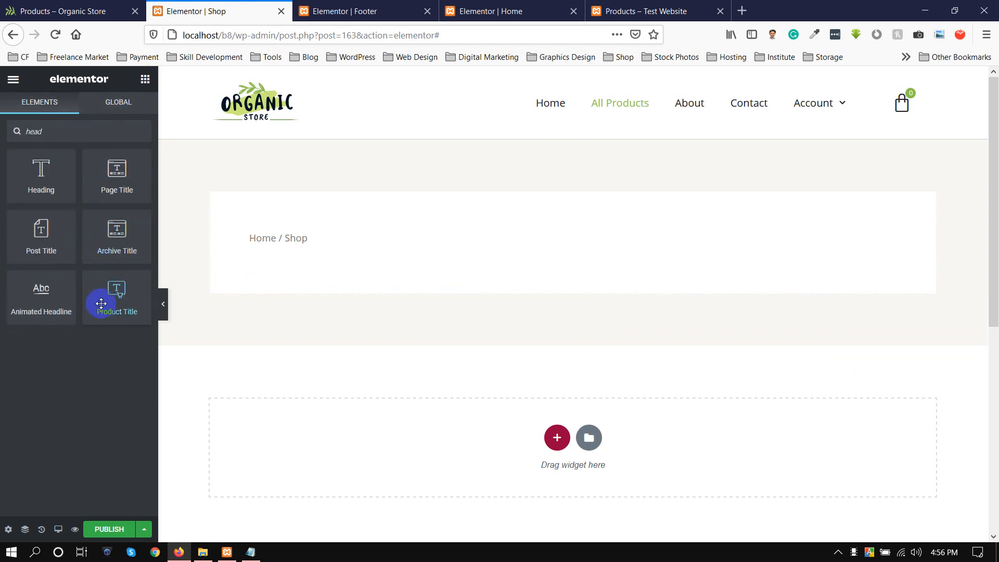
left_click_drag(41, 179, 305, 247)
Step: Copy the heading text from the reference shop page and set the new heading's title to Shop
left_click(59, 11)
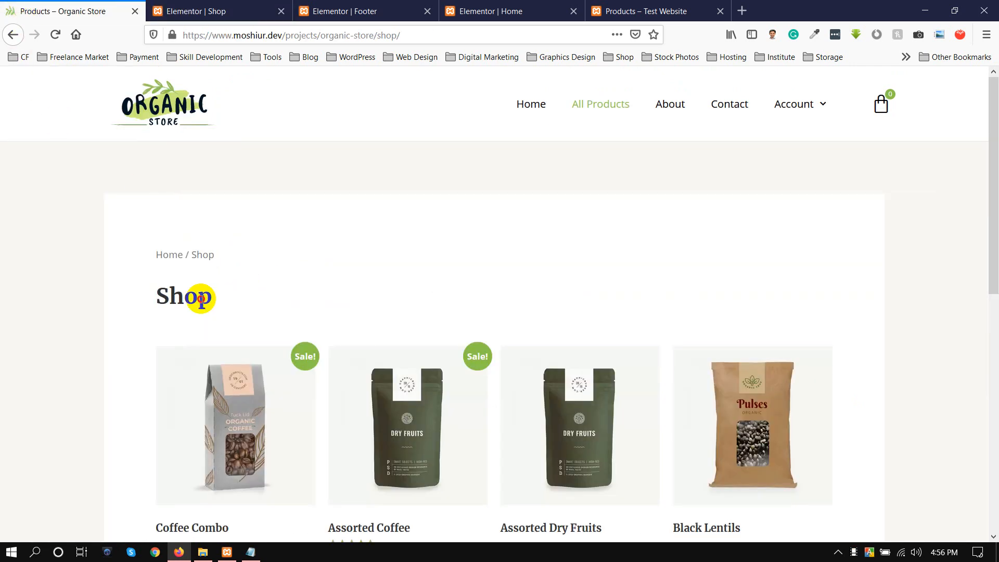
left_click_drag(201, 298, 131, 297)
key("ctrl+c")
left_click(218, 11)
left_click(91, 207)
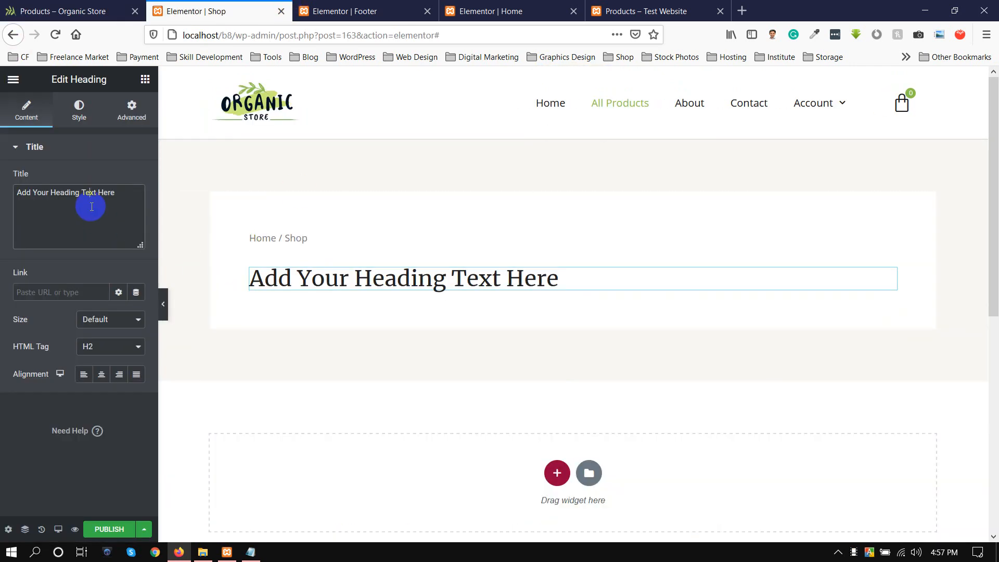
key("ctrl+a")
key("ctrl+v")
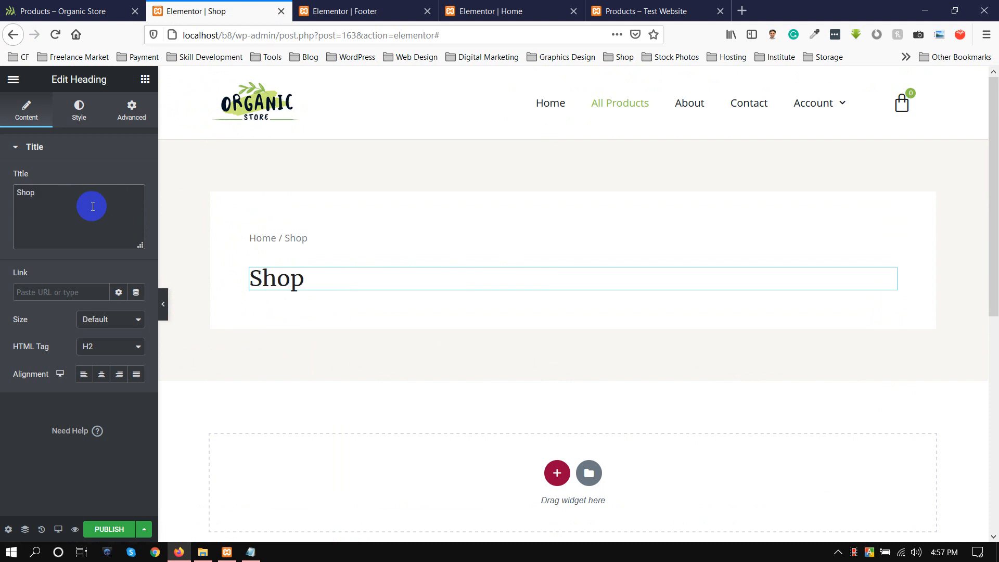
Step: Set the Shop heading's font weight to 700 and compare it with the reference shop page
left_click(131, 326)
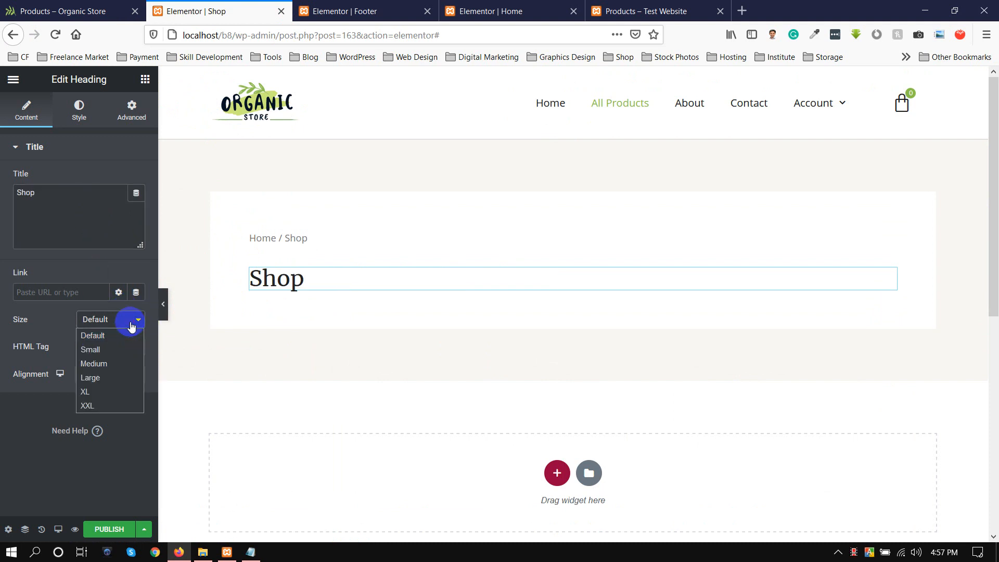
left_click(46, 336)
left_click(80, 120)
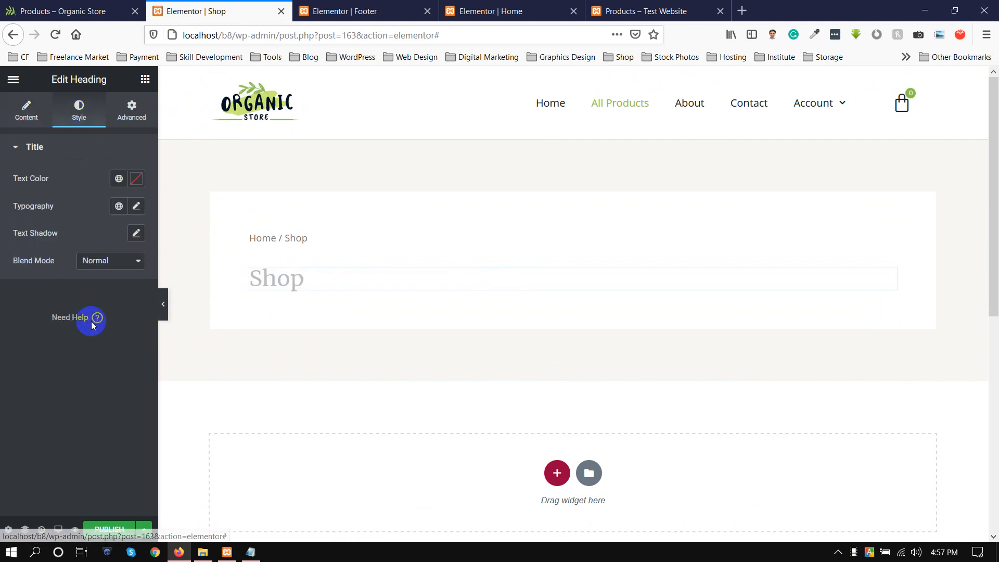
left_click(138, 207)
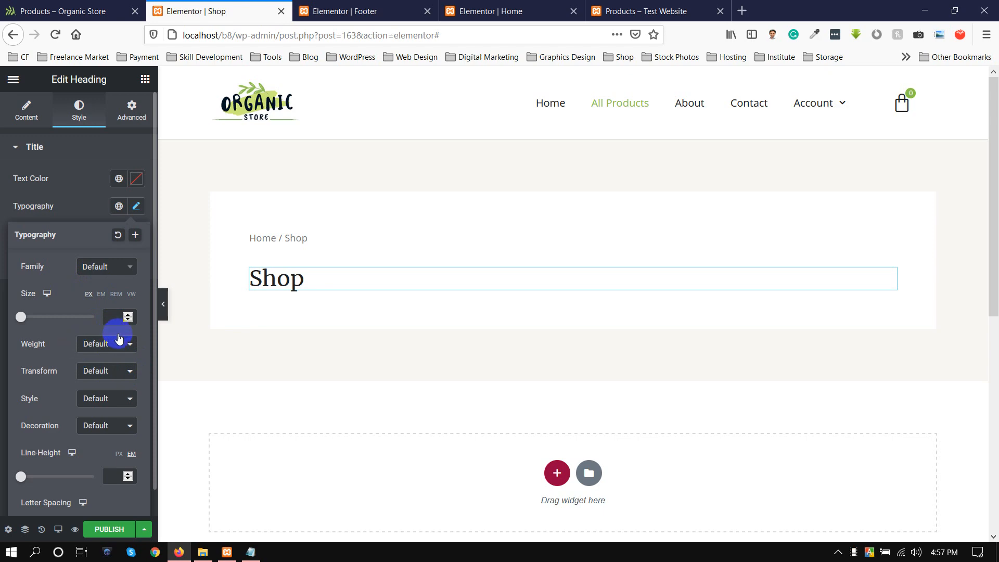
left_click(99, 352)
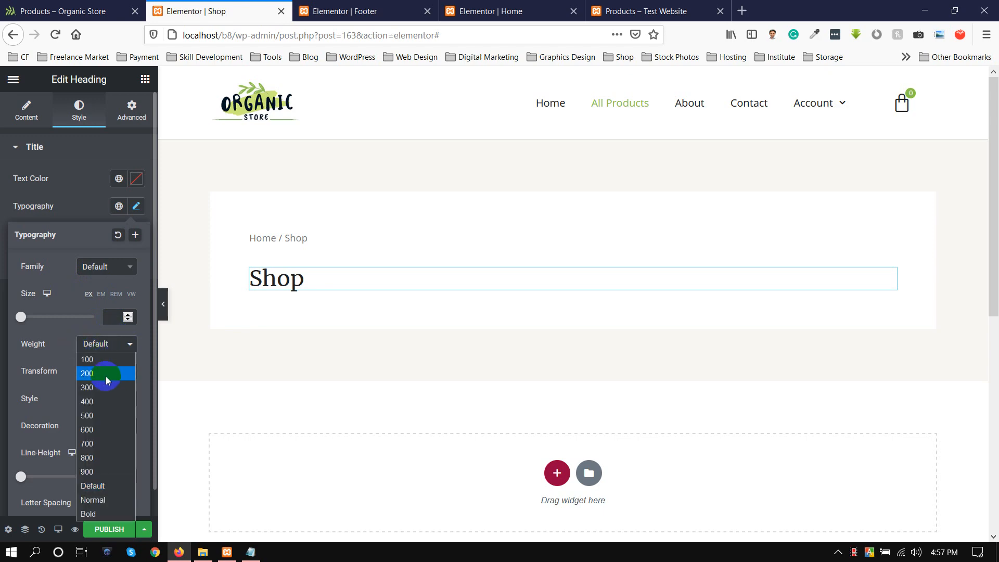
left_click(103, 443)
left_click(76, 185)
key("ctrl+Page_Up")
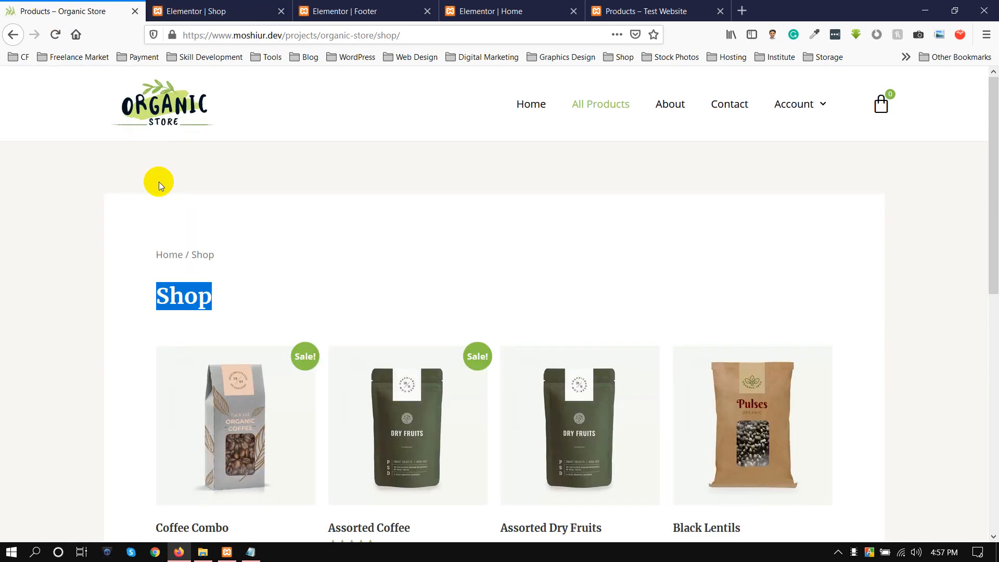
scroll(526, 301, "down", 3)
left_click(218, 11)
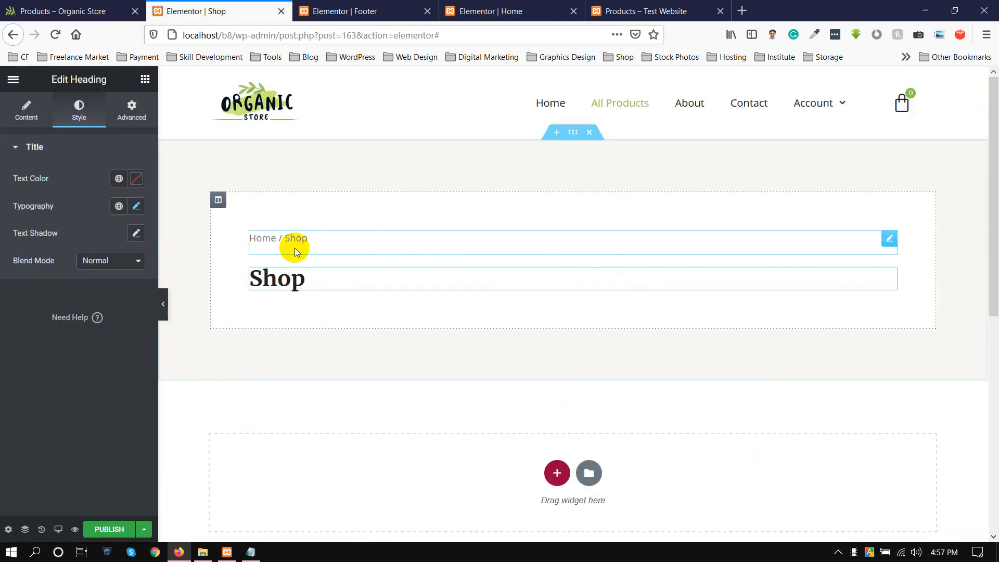
Step: Add an Inner Section below the Shop heading and delete its second column to leave a single column
scroll(295, 248, "down", 3)
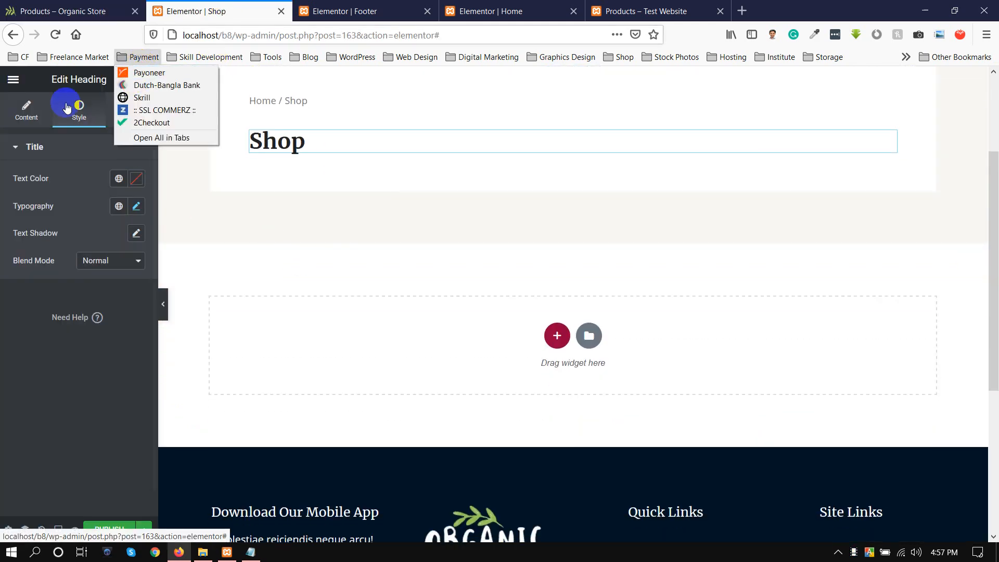
left_click(54, 338)
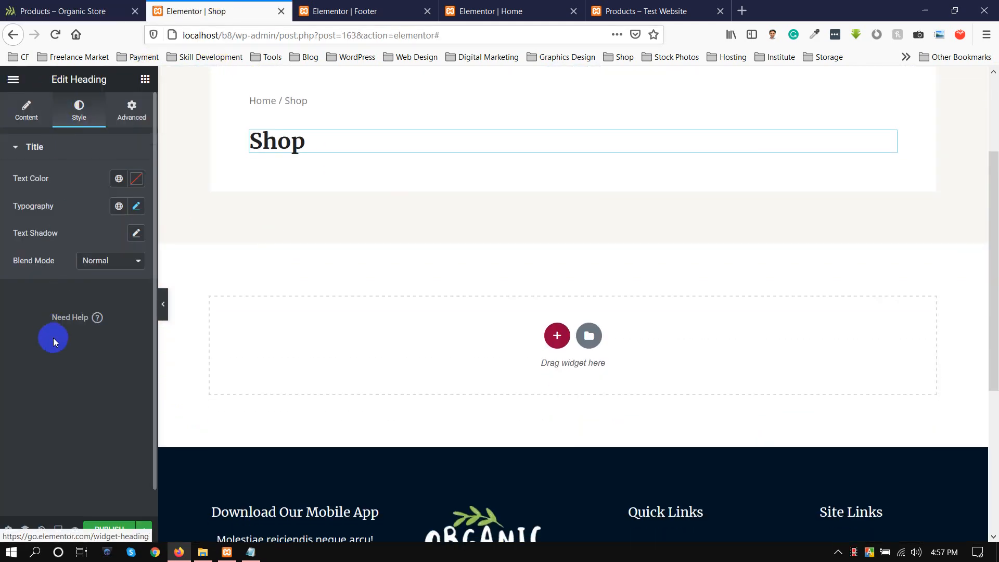
left_click(145, 79)
type("in")
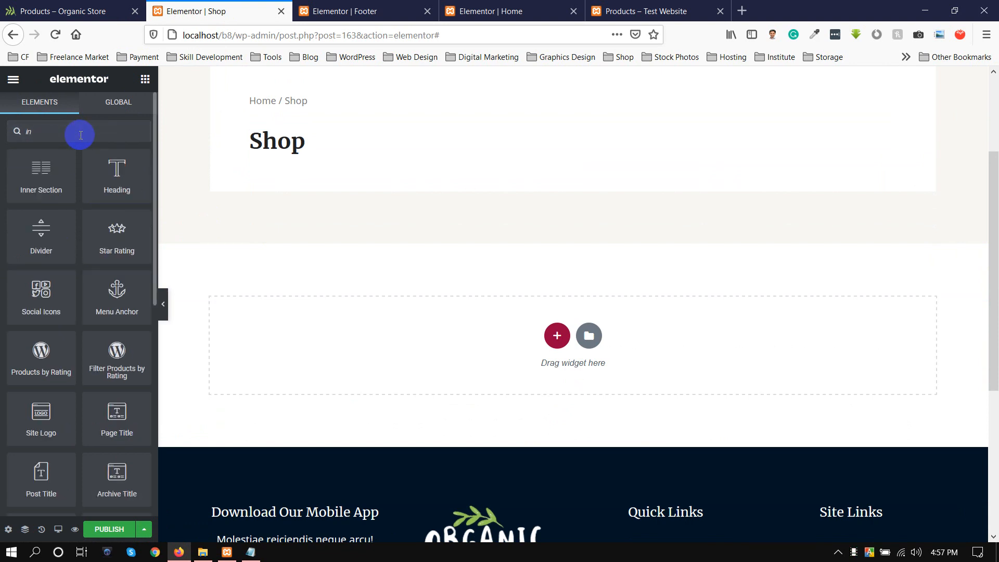
left_click_drag(19, 189, 278, 151)
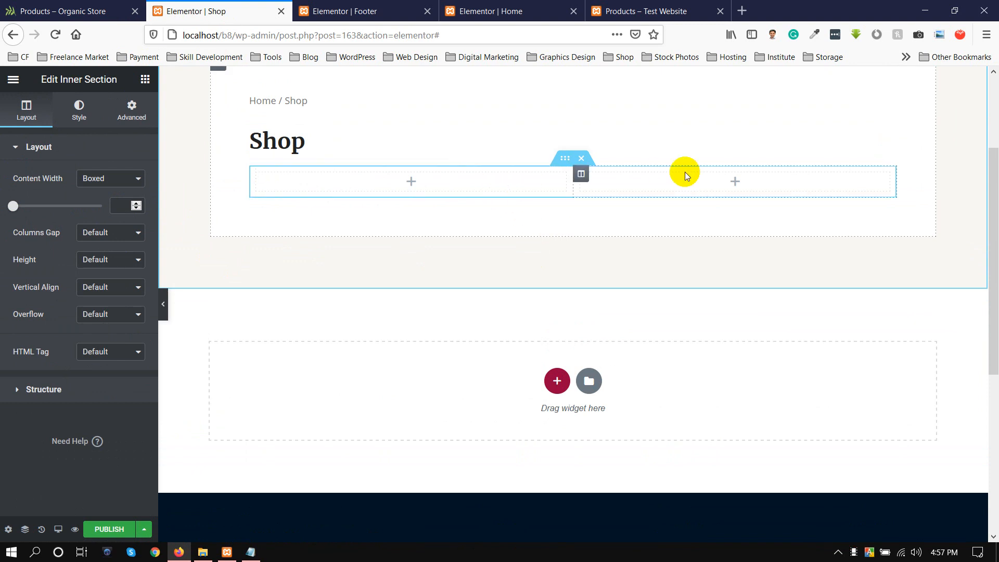
right_click(594, 175)
left_click(632, 357)
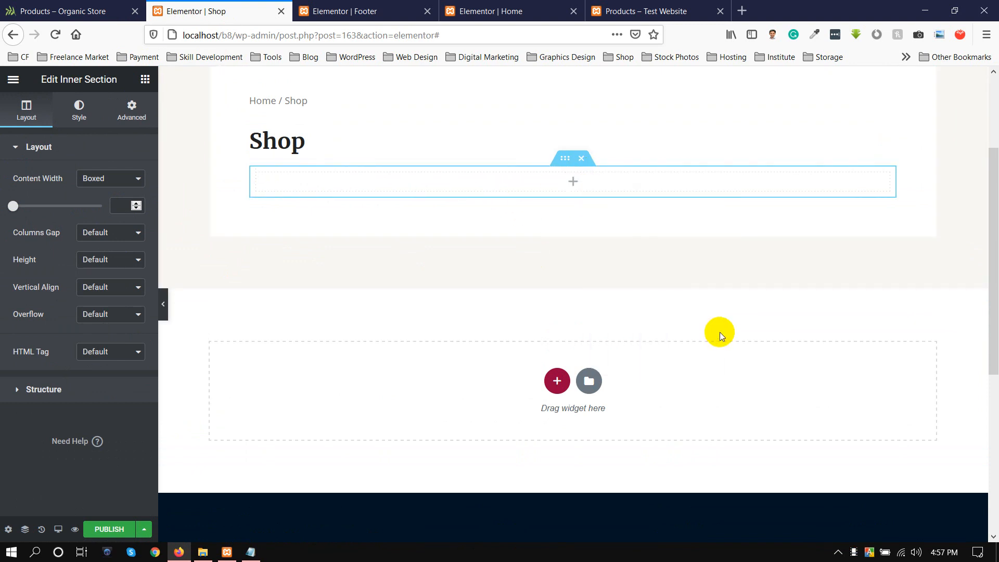
Step: Save the inner section holding the Best Selling Products grid on the Home page as a library template named Products
left_click(576, 182)
left_click(82, 6)
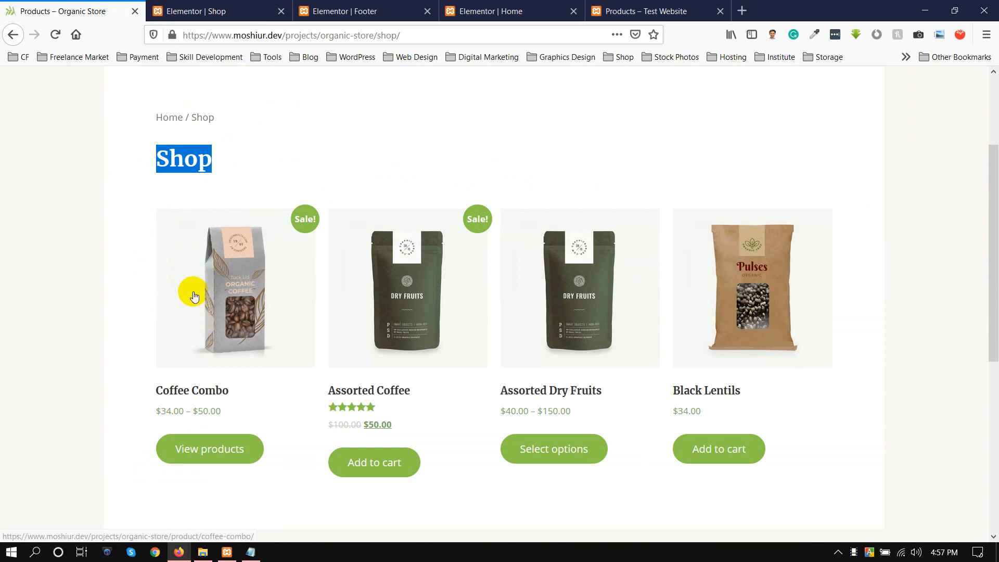
left_click(593, 9)
left_click(494, 10)
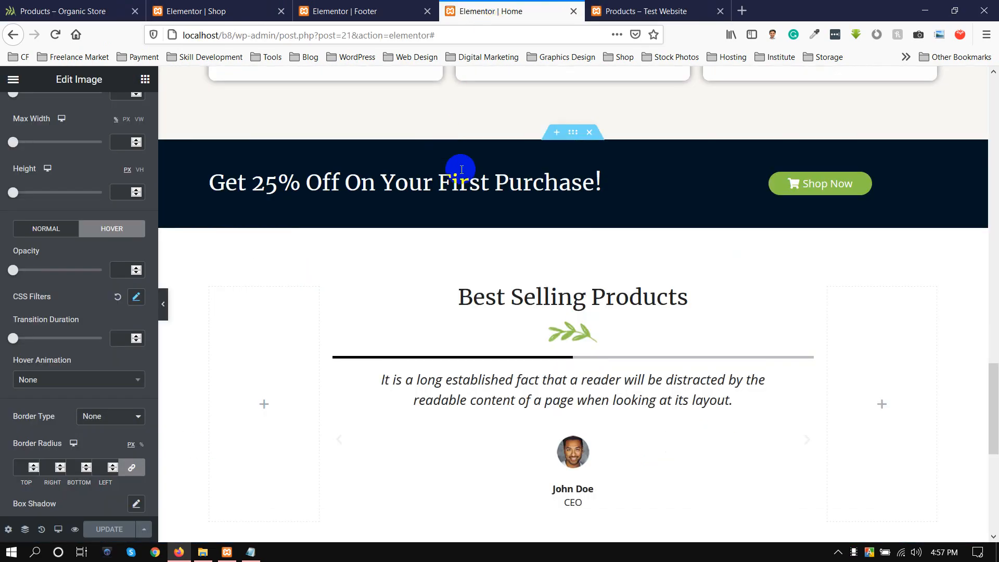
scroll(475, 196, "up", 10)
scroll(480, 183, "up", 8)
scroll(480, 183, "down", 5)
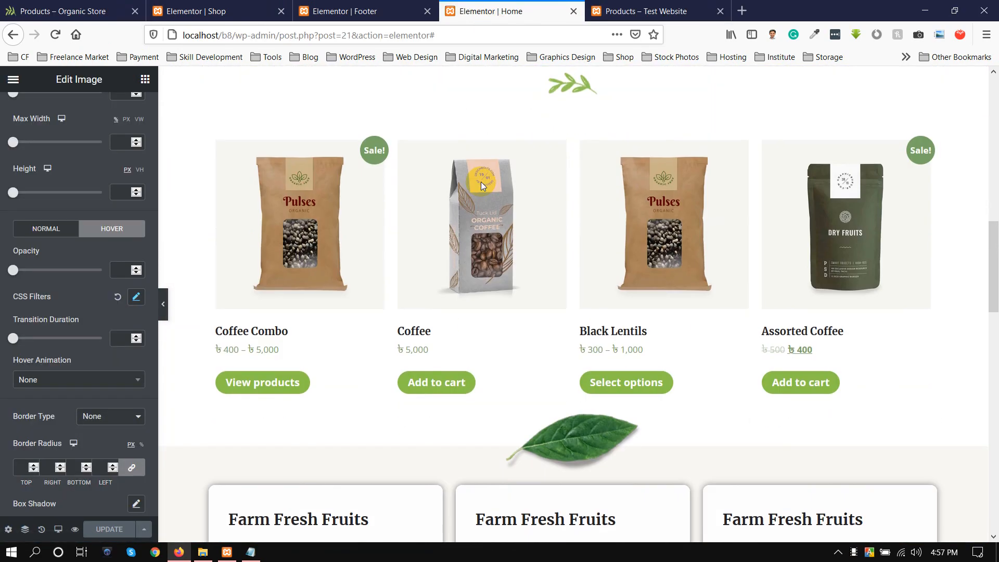
scroll(540, 196, "up", 2)
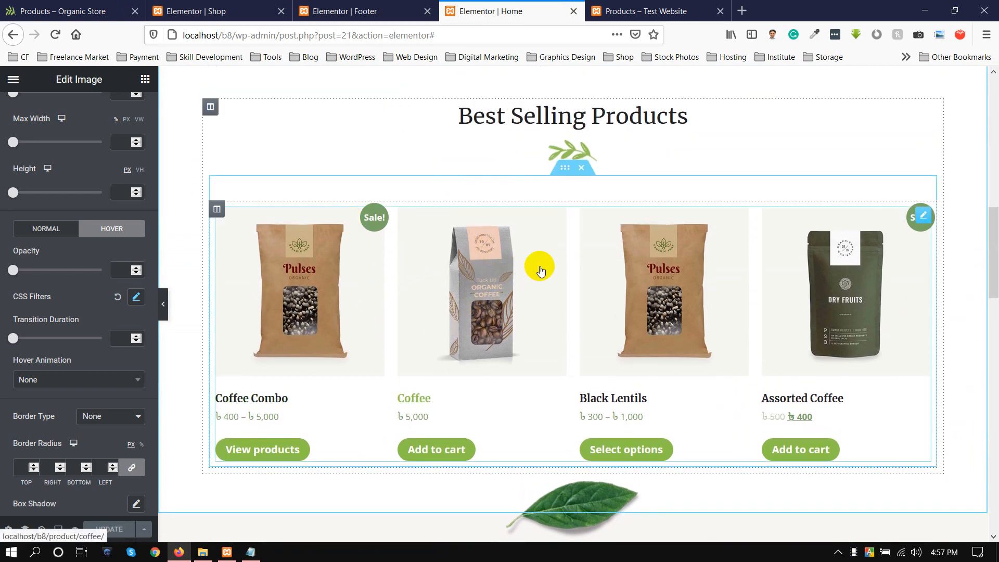
right_click(564, 170)
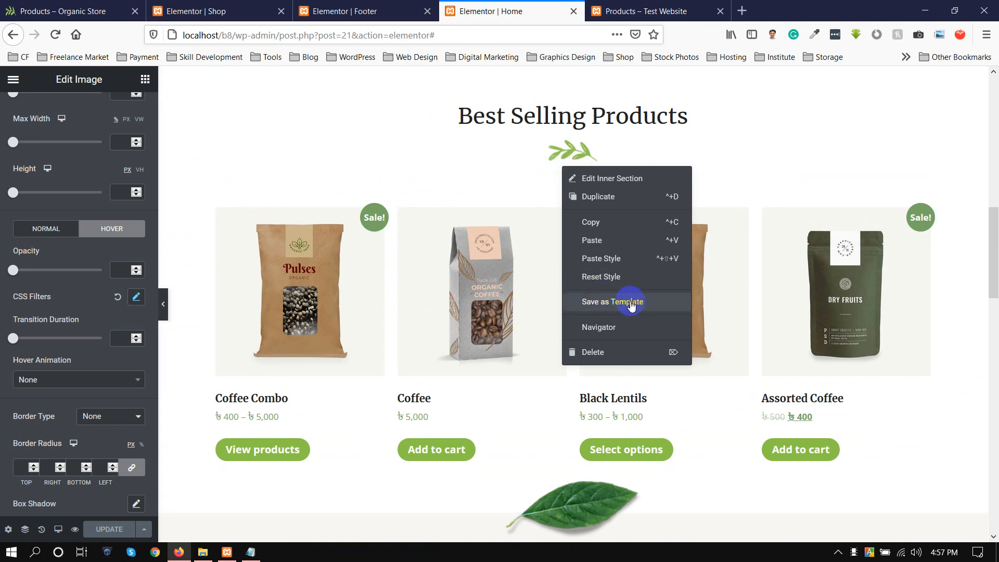
left_click(614, 303)
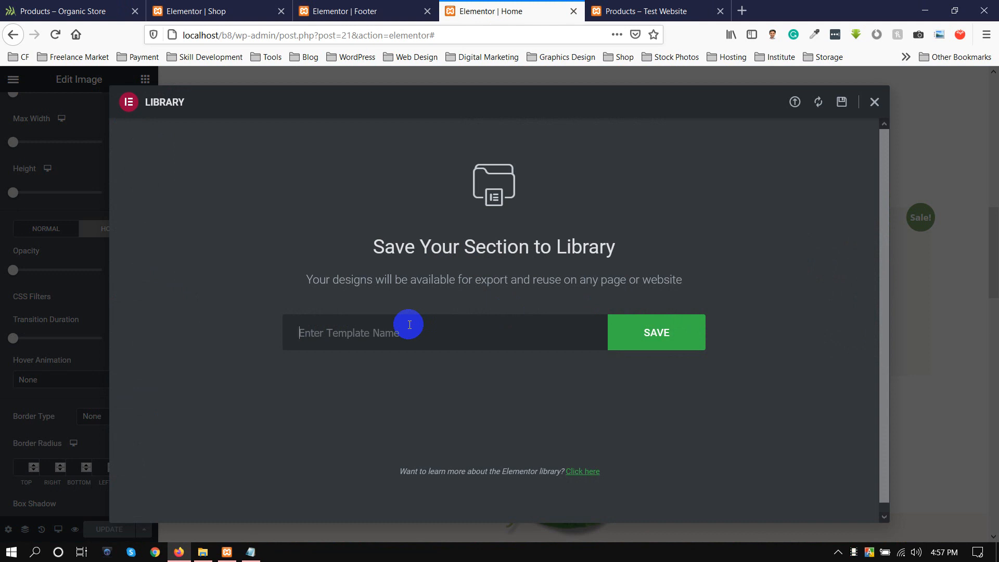
type("Pr")
key("Down")
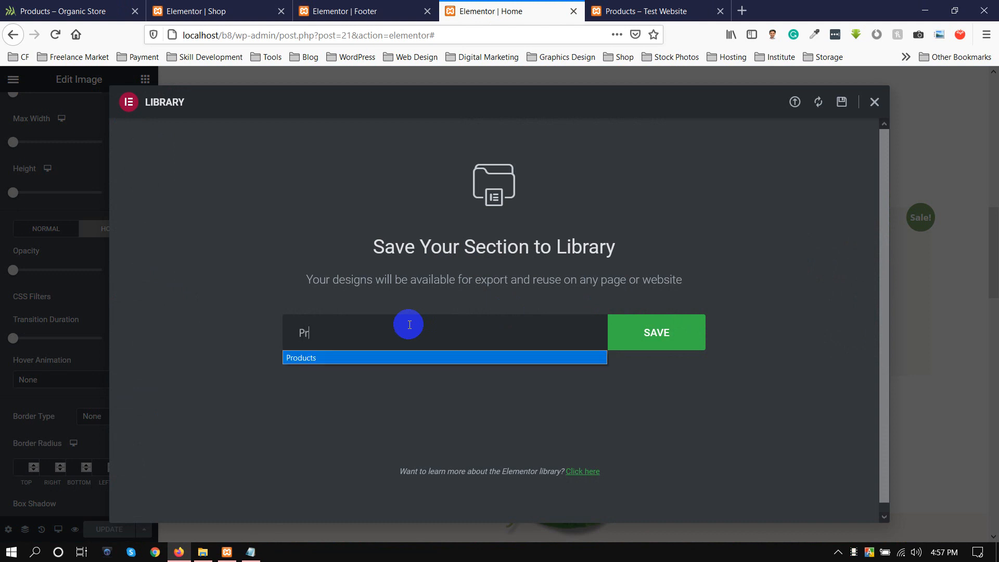
key("Return")
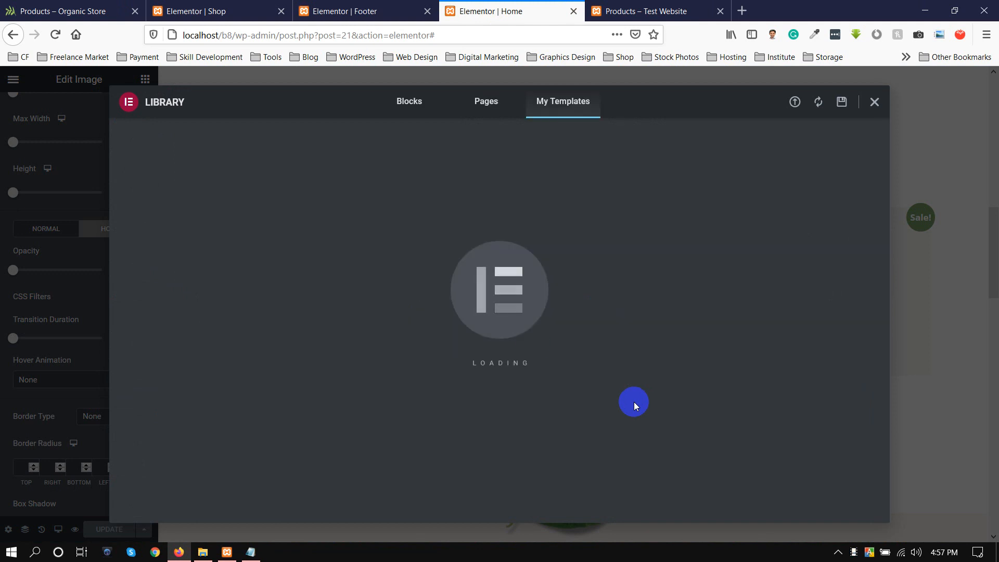
Step: Publish the Shop template with the display condition Include Shop Page, then reload its editor
left_click(354, 11)
left_click(173, 5)
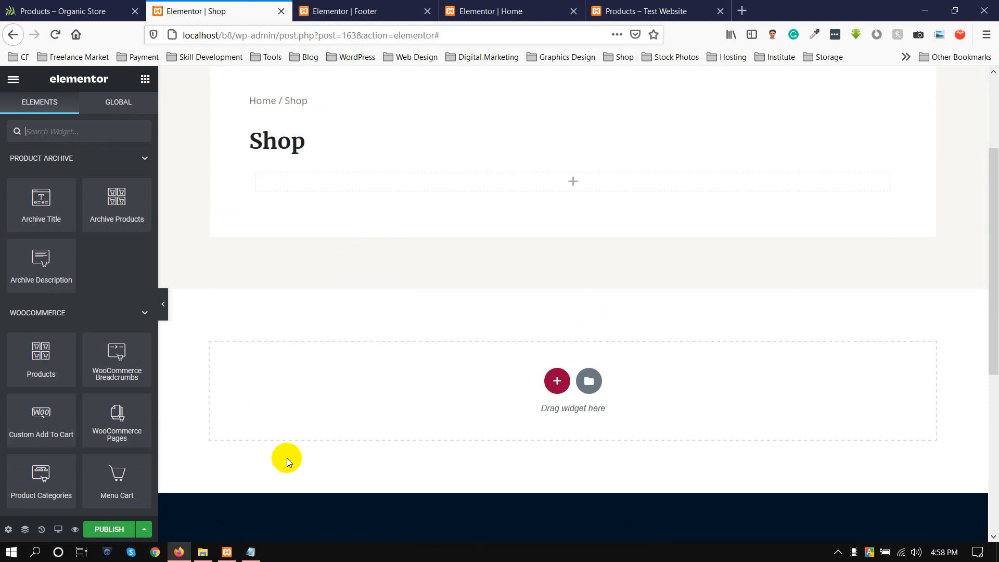
left_click(108, 529)
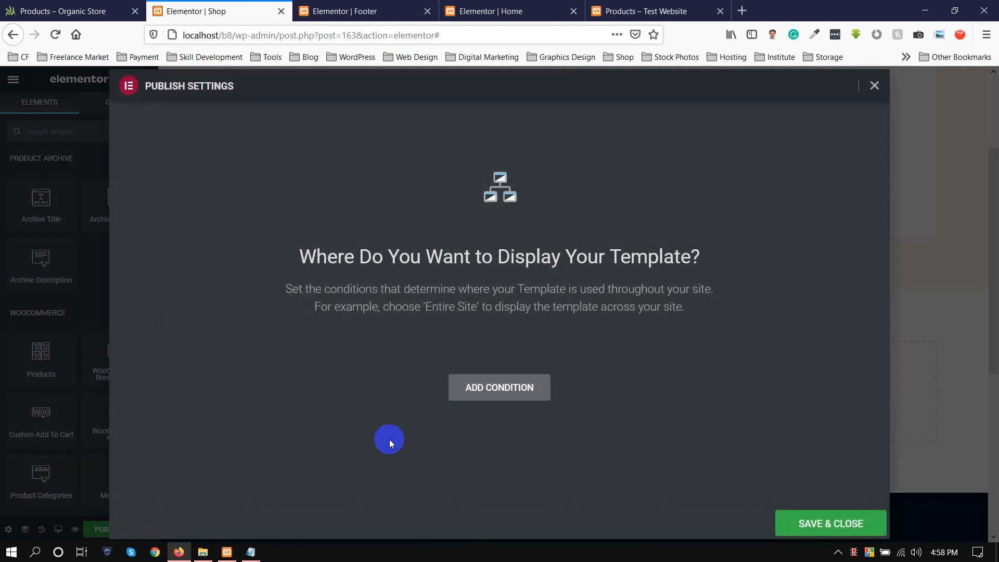
left_click(505, 392)
left_click(417, 362)
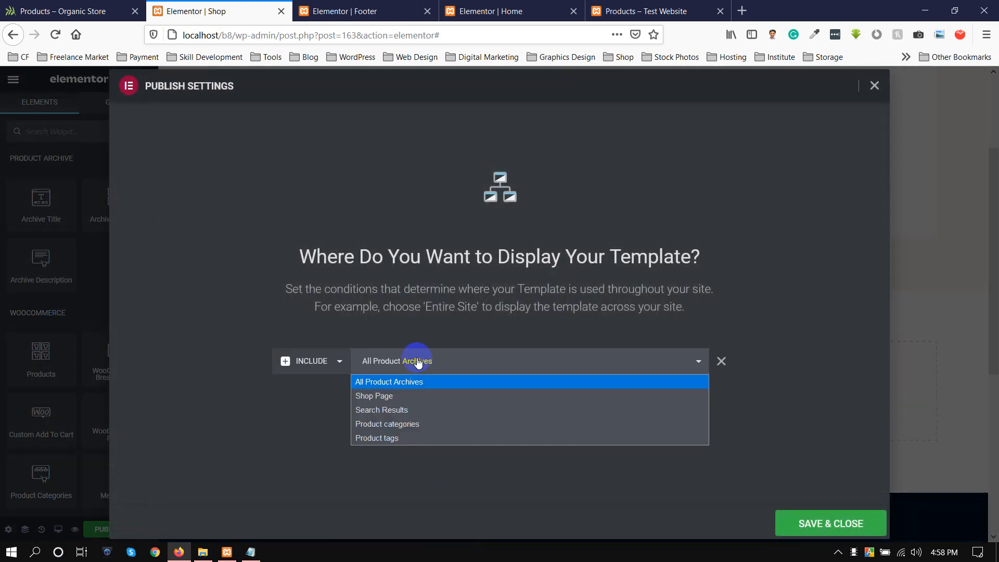
left_click(372, 397)
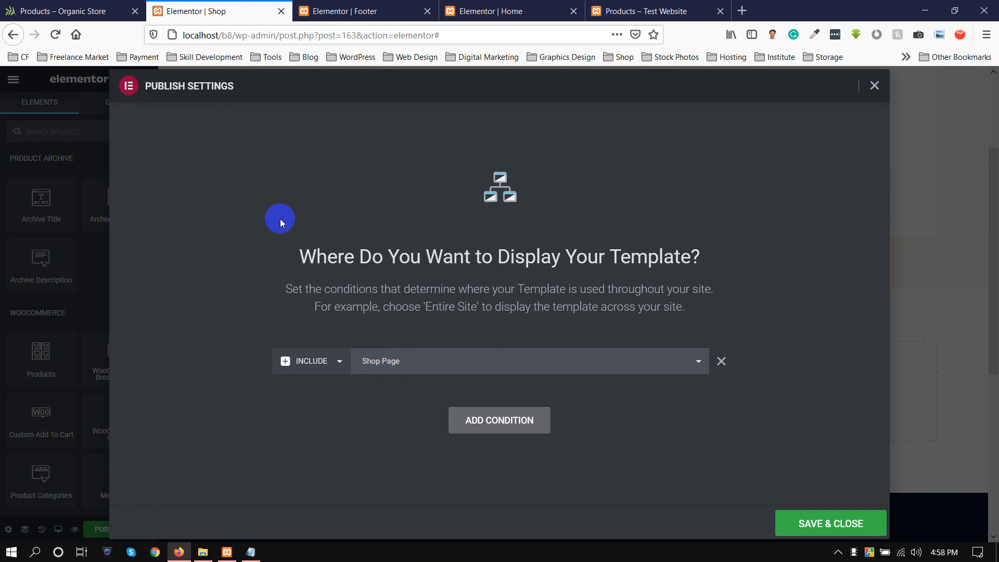
left_click(838, 522)
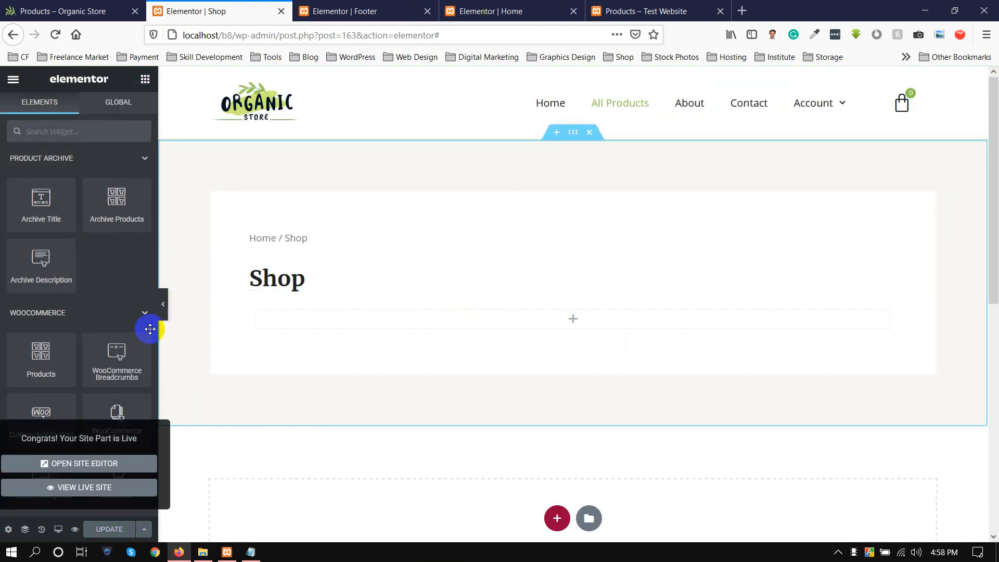
left_click(55, 36)
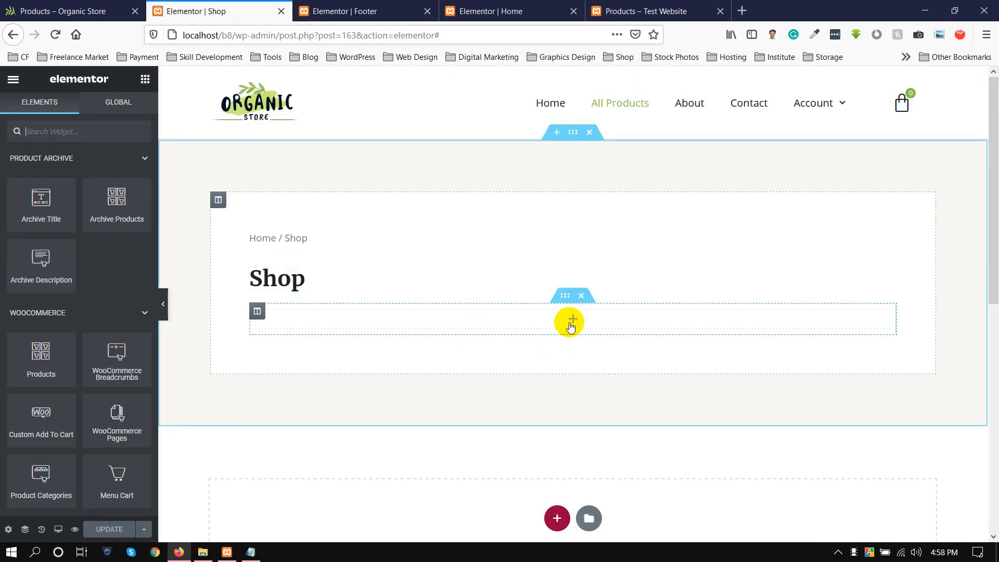
right_click(570, 327)
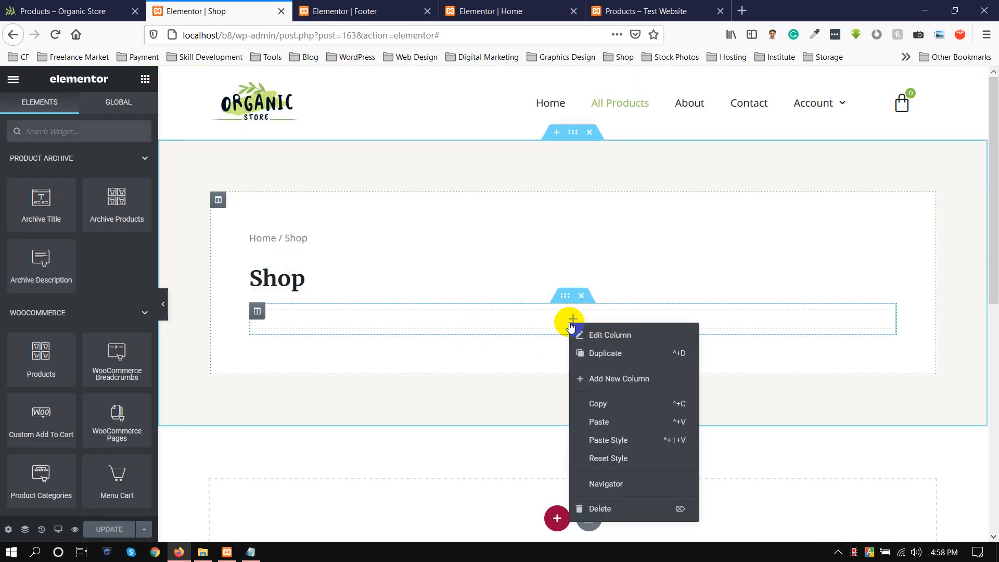
left_click(567, 323)
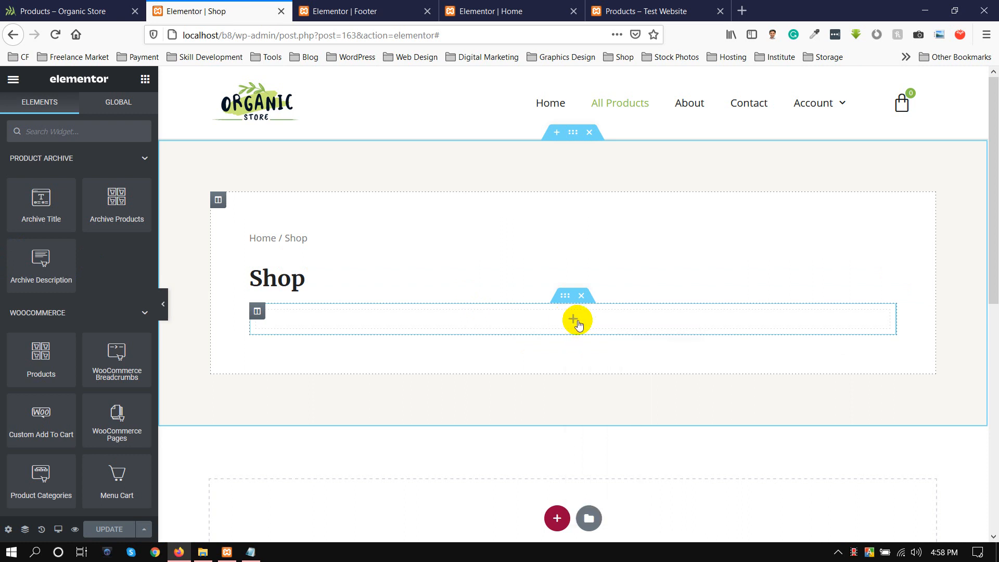
left_click(124, 113)
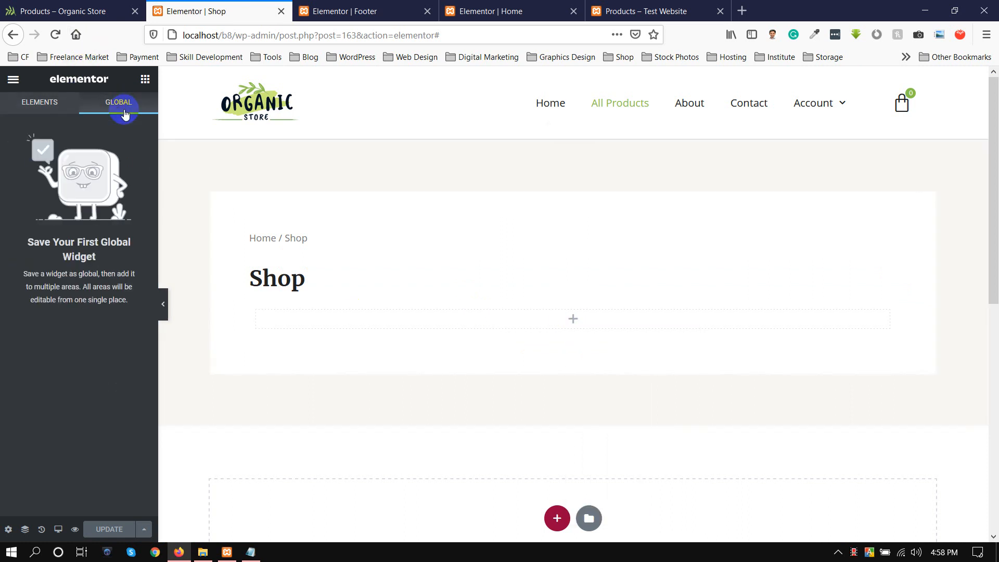
left_click(45, 107)
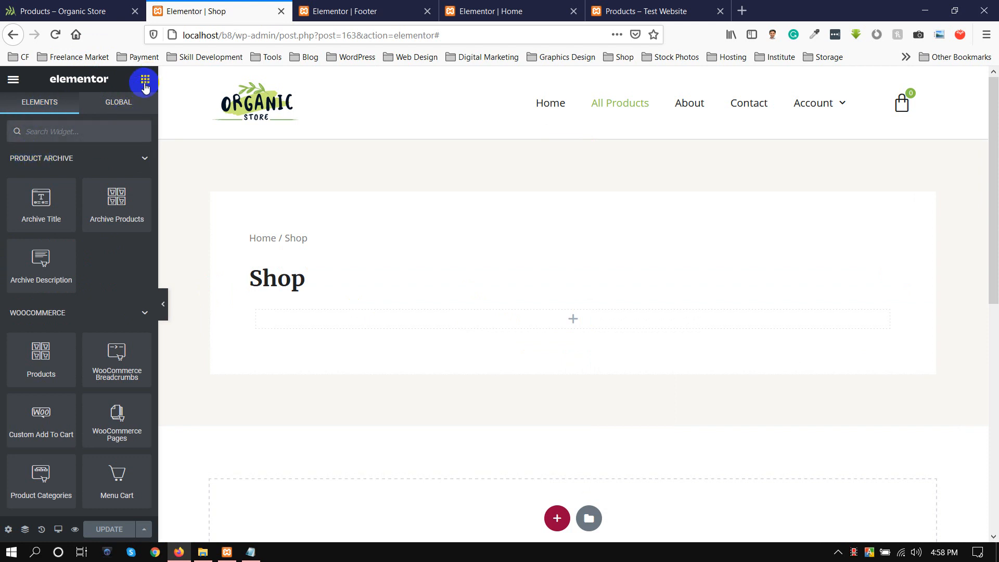
scroll(83, 223, "down", 2)
scroll(83, 223, "up", 2)
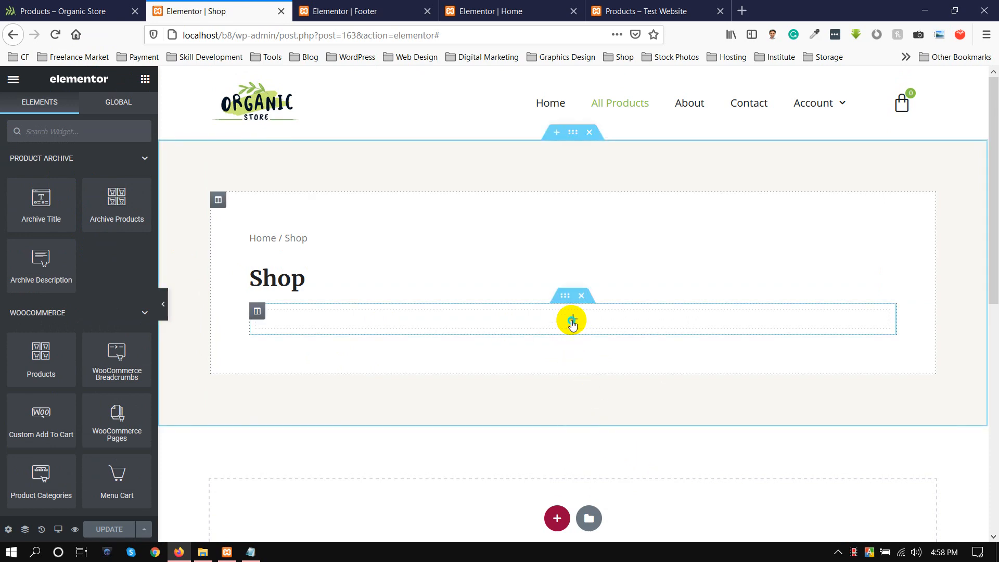
right_click(573, 326)
scroll(586, 334, "down", 5)
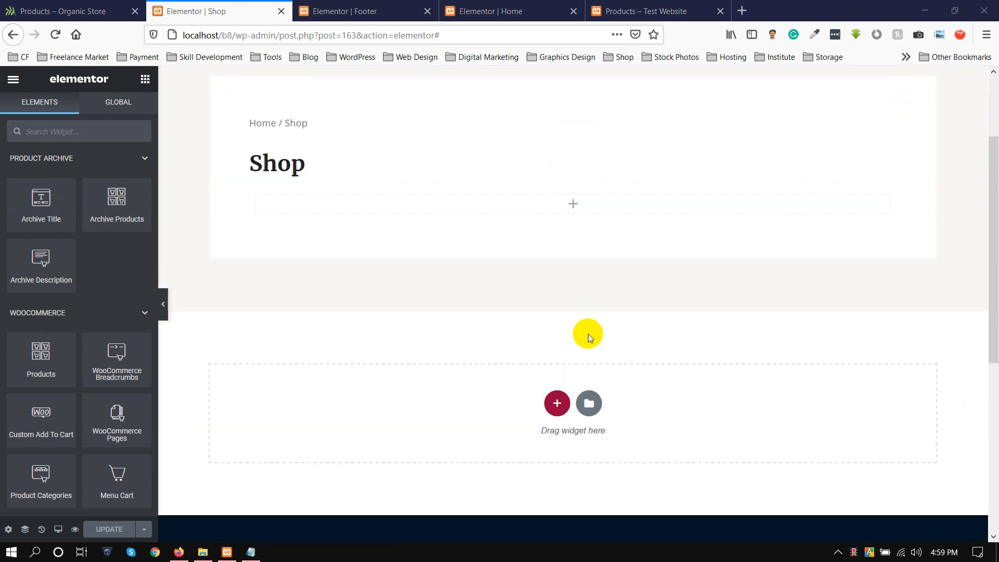
scroll(590, 247, "up", 4)
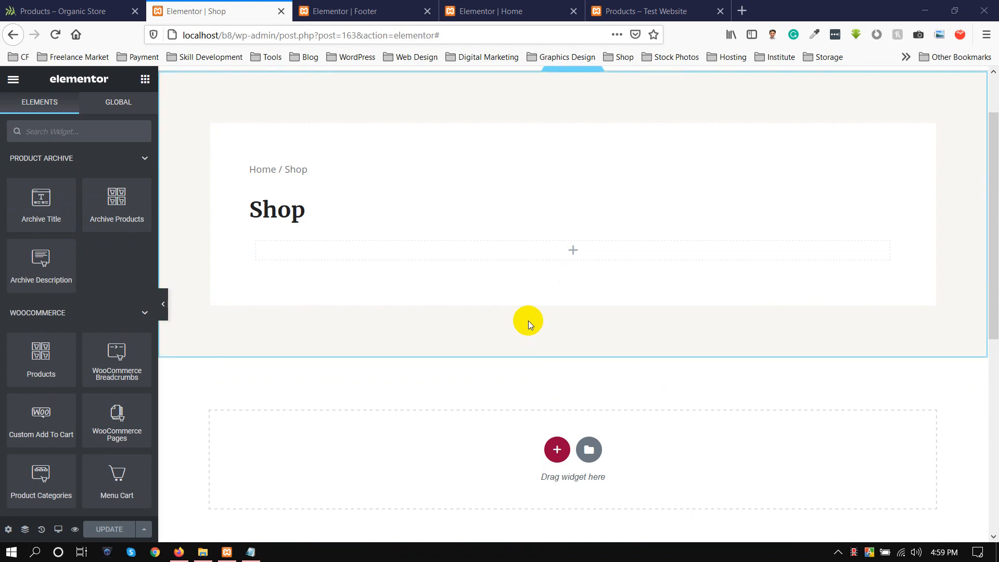
Step: Insert the saved Products section from the template library into the Shop template without importing its document settings
left_click(589, 450)
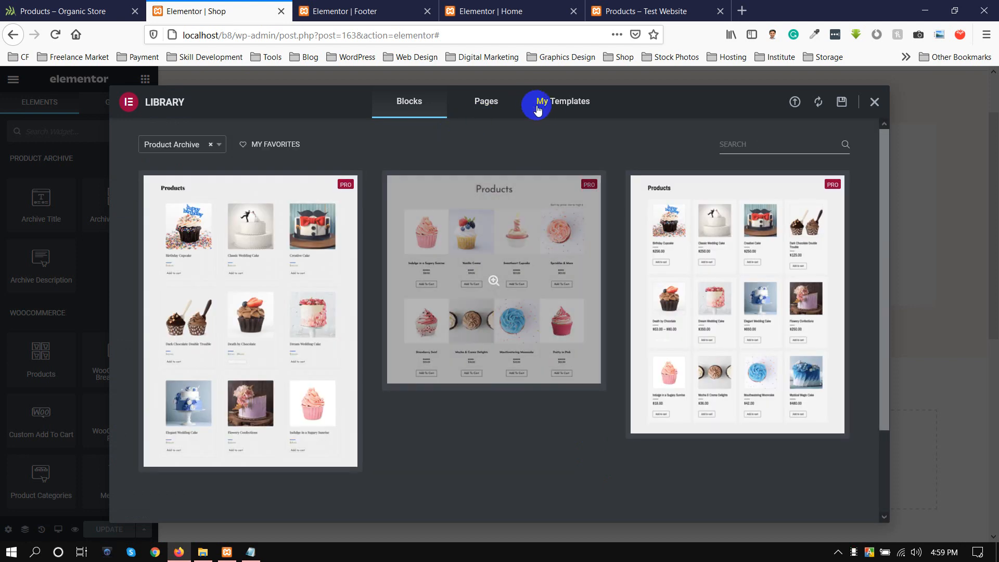
left_click(537, 101)
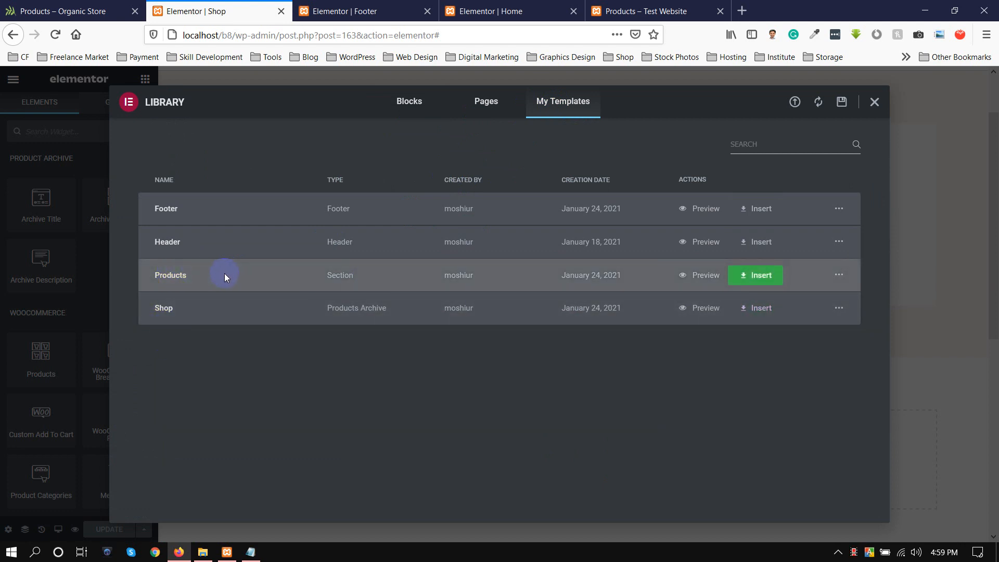
left_click(736, 278)
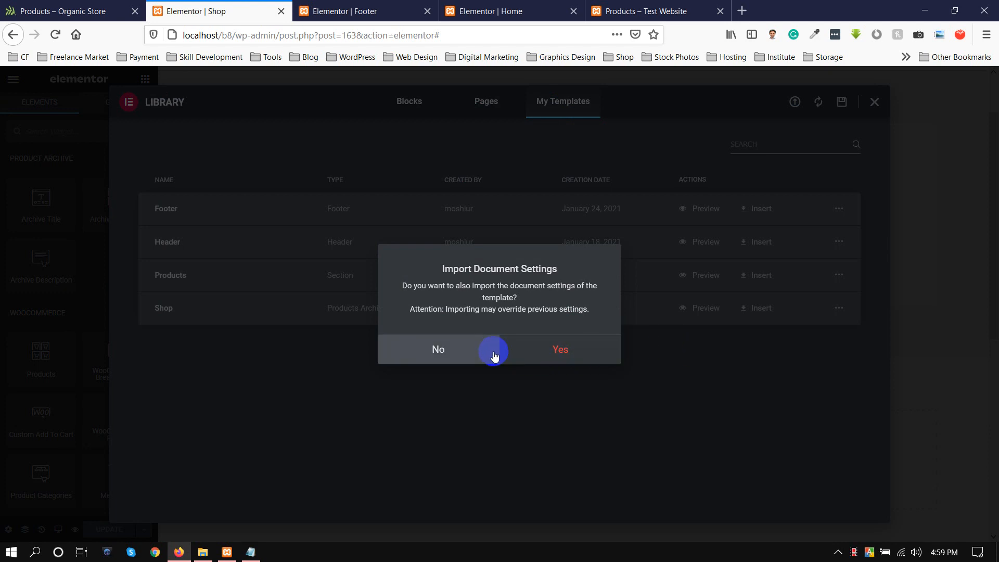
left_click(453, 358)
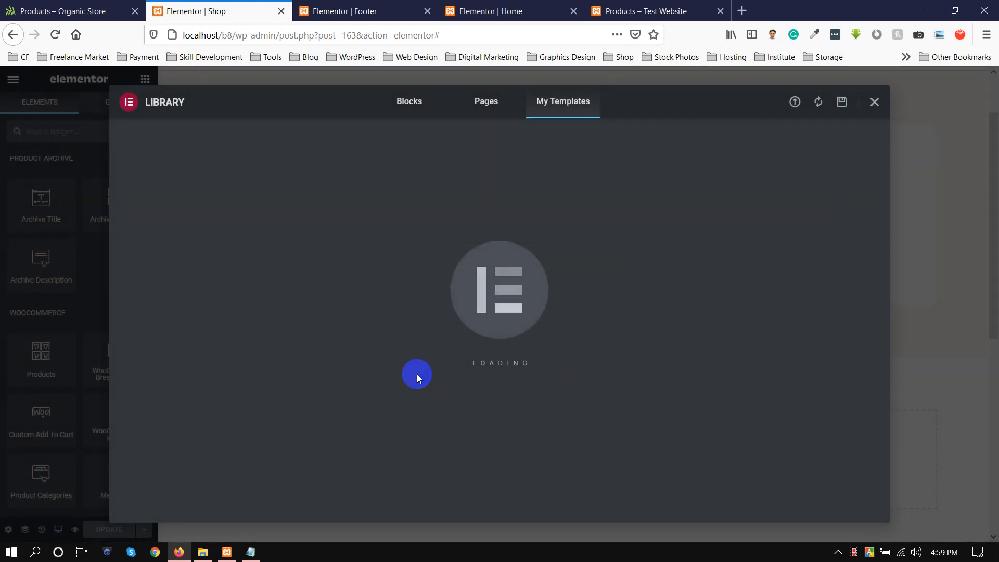
type("m")
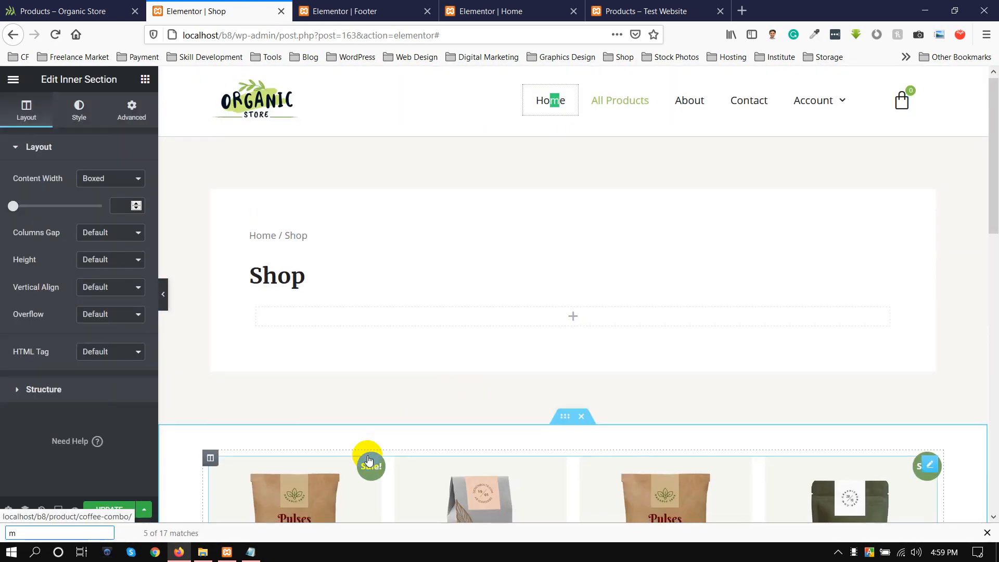
Step: Move the products grid into the empty inner section below the Shop heading and delete the emptied imported section
scroll(371, 442, "down", 5)
scroll(372, 442, "up", 1)
scroll(372, 442, "up", 3)
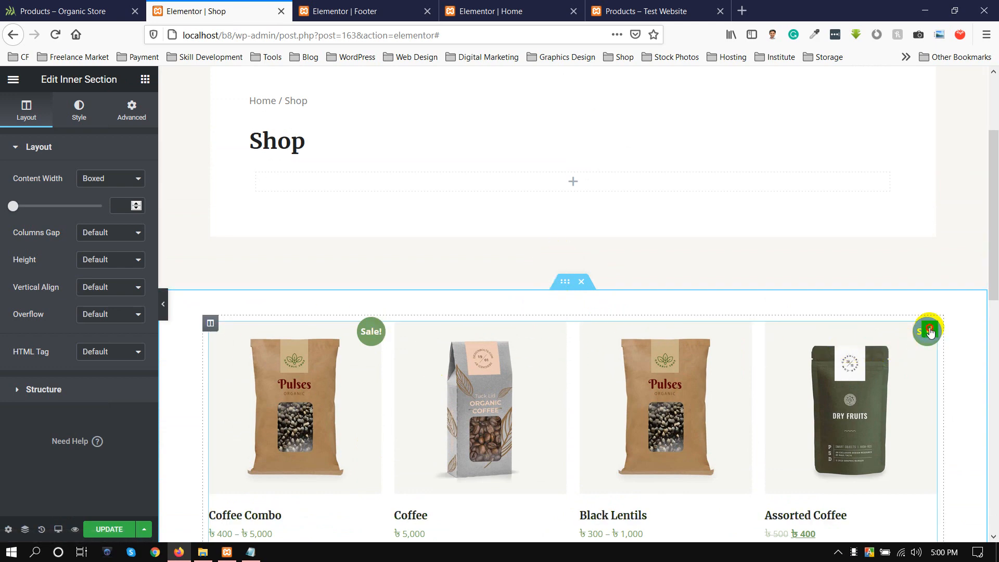
left_click_drag(927, 330, 566, 183)
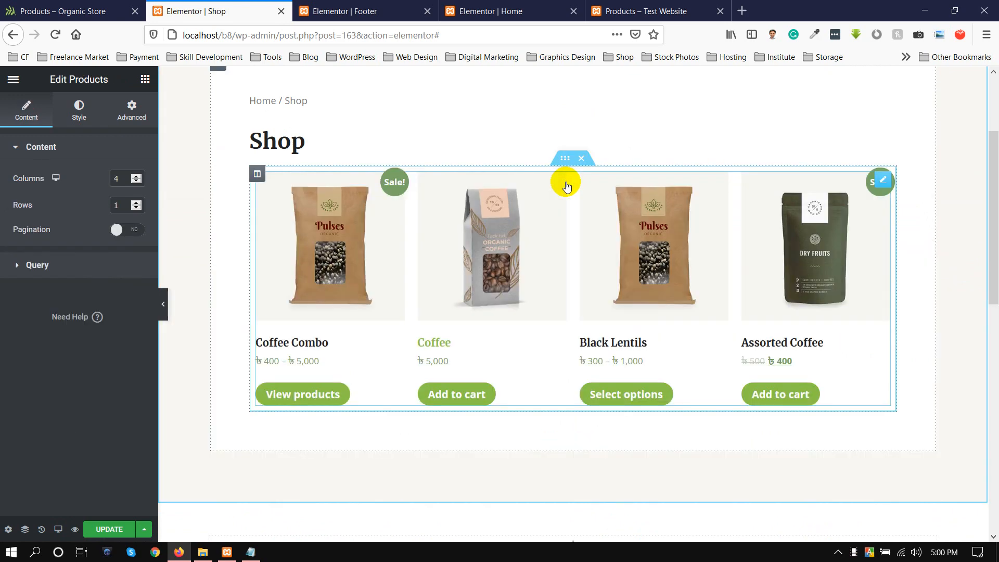
scroll(546, 200, "down", 5)
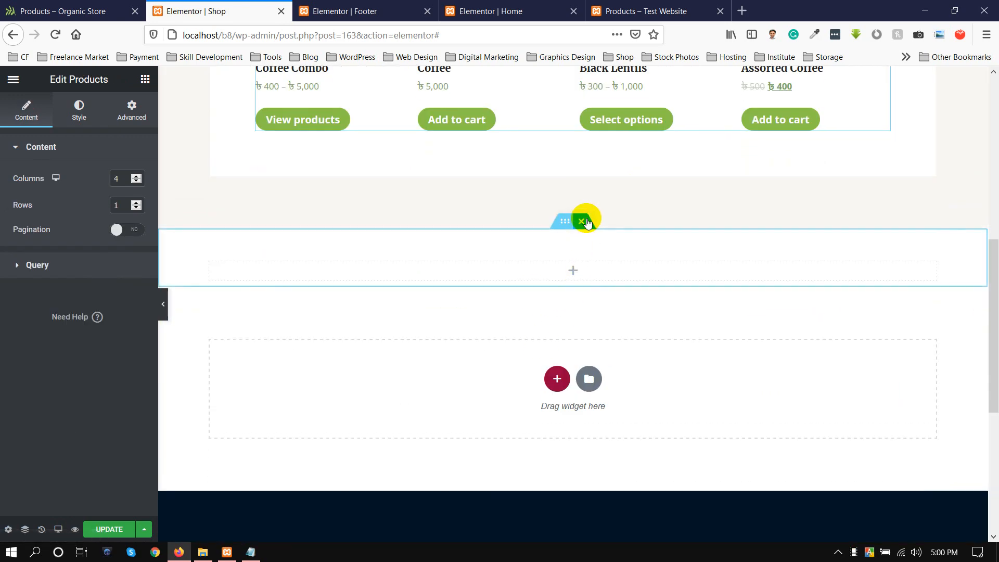
left_click(582, 221)
scroll(594, 221, "up", 5)
Step: Update the Shop template and examine the product grid on the live shop page of the test website
left_click(101, 529)
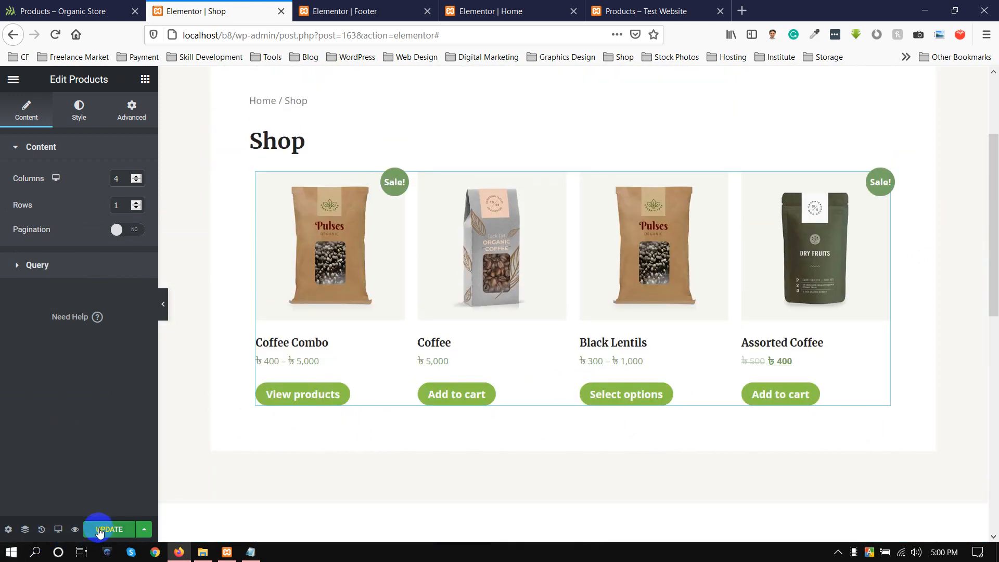
scroll(257, 424, "up", 3)
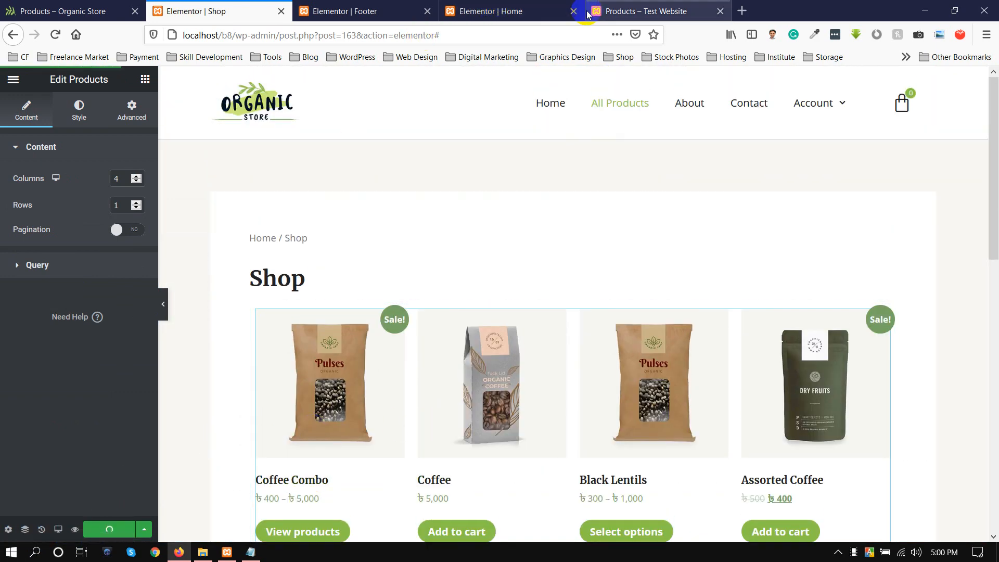
left_click(490, 6)
left_click(637, 11)
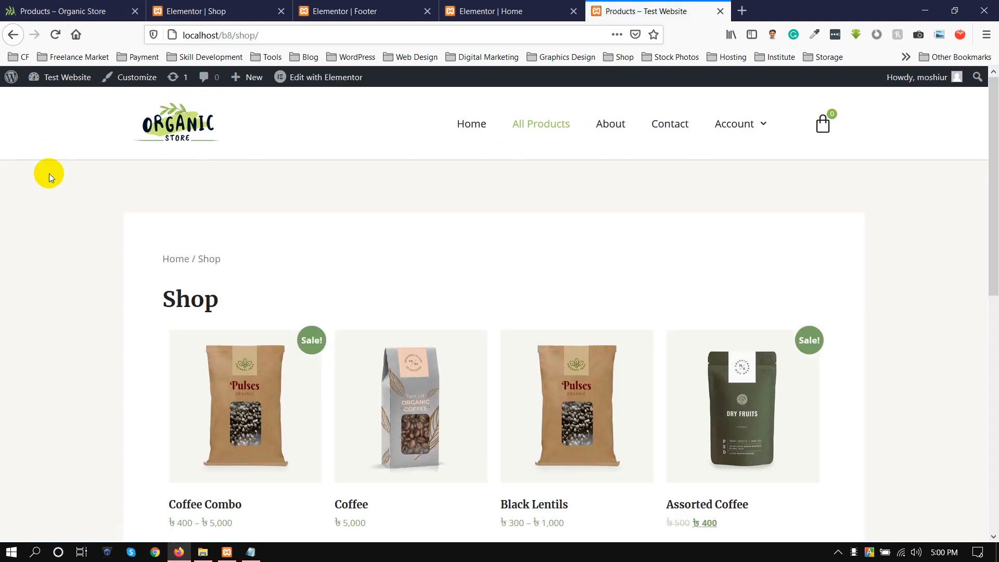
scroll(89, 229, "down", 9)
scroll(89, 229, "up", 7)
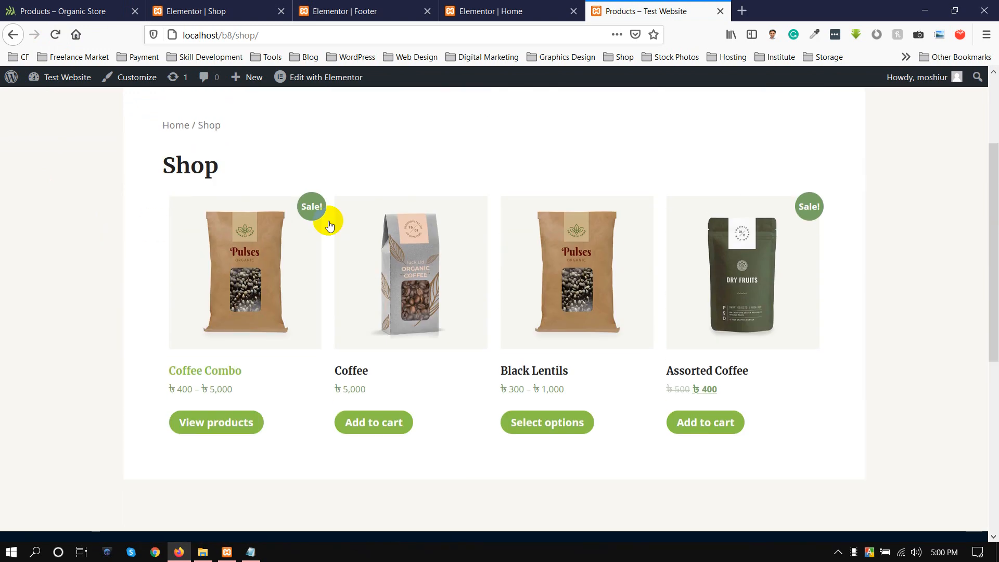
scroll(347, 194, "up", 3)
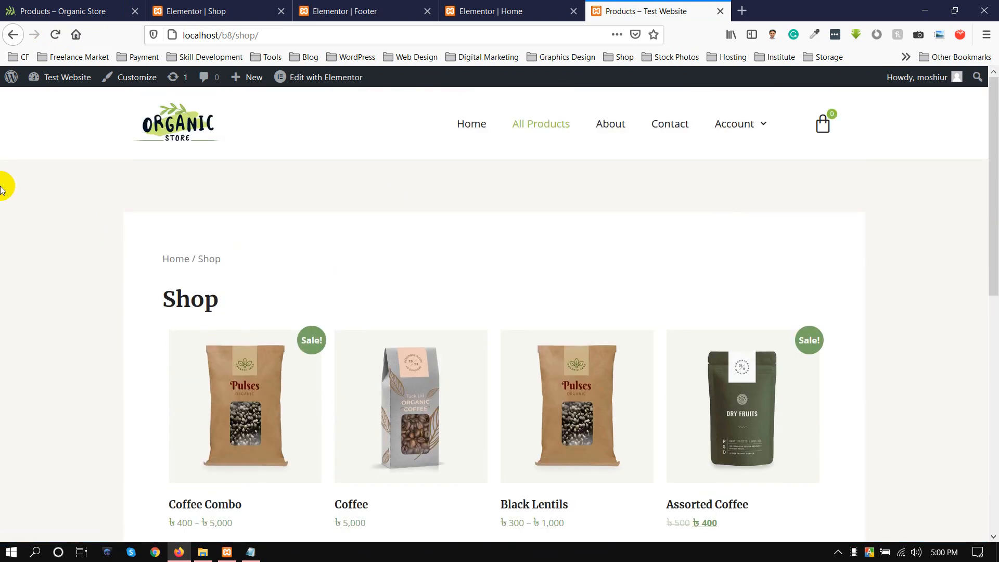
Step: Compare the Shop template and the test website's shop page with the Organic Store reference shop page
left_click(458, 11)
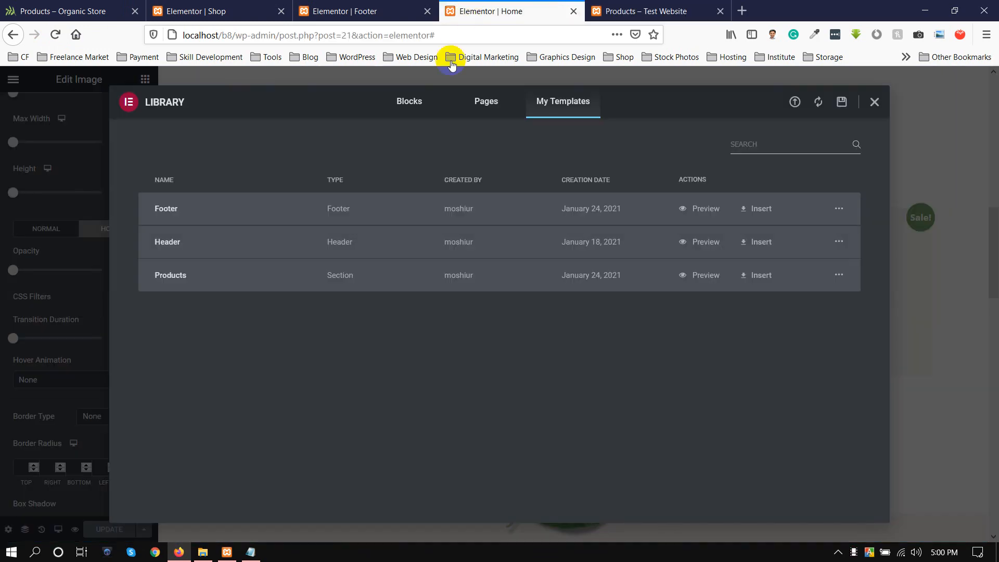
left_click(350, 5)
left_click(172, 11)
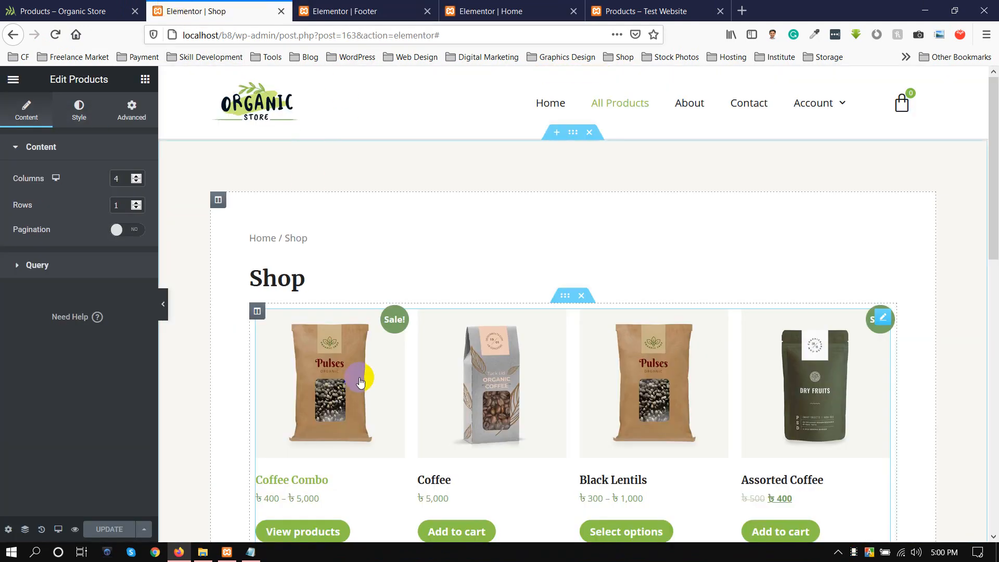
scroll(420, 276, "down", 3)
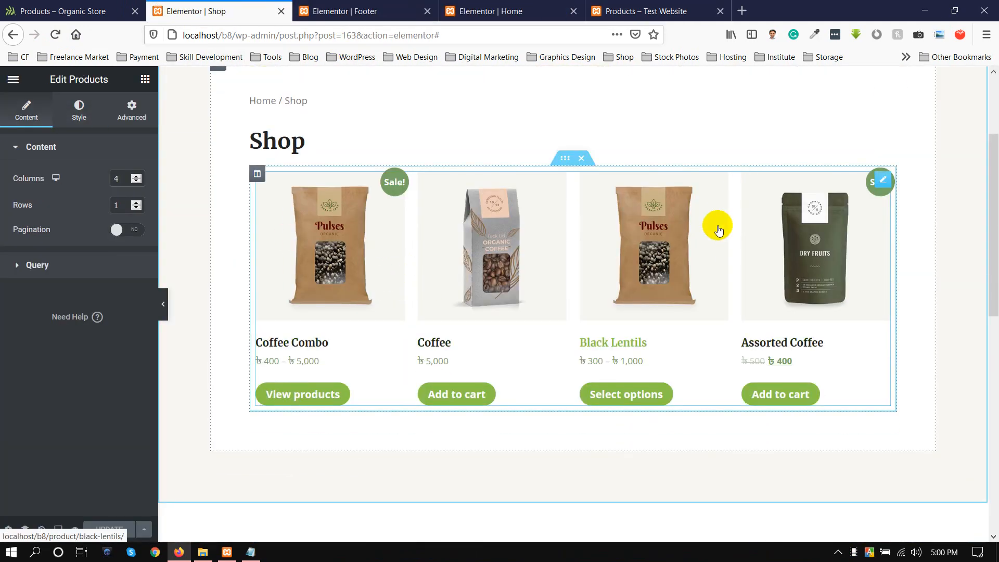
left_click(645, 11)
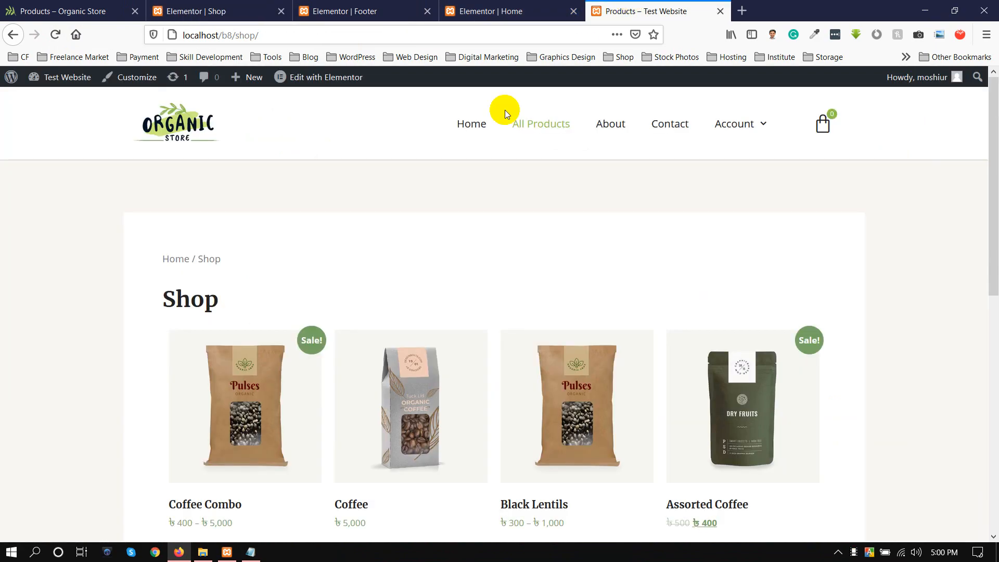
left_click(81, 5)
scroll(216, 268, "down", 3)
scroll(233, 268, "up", 5)
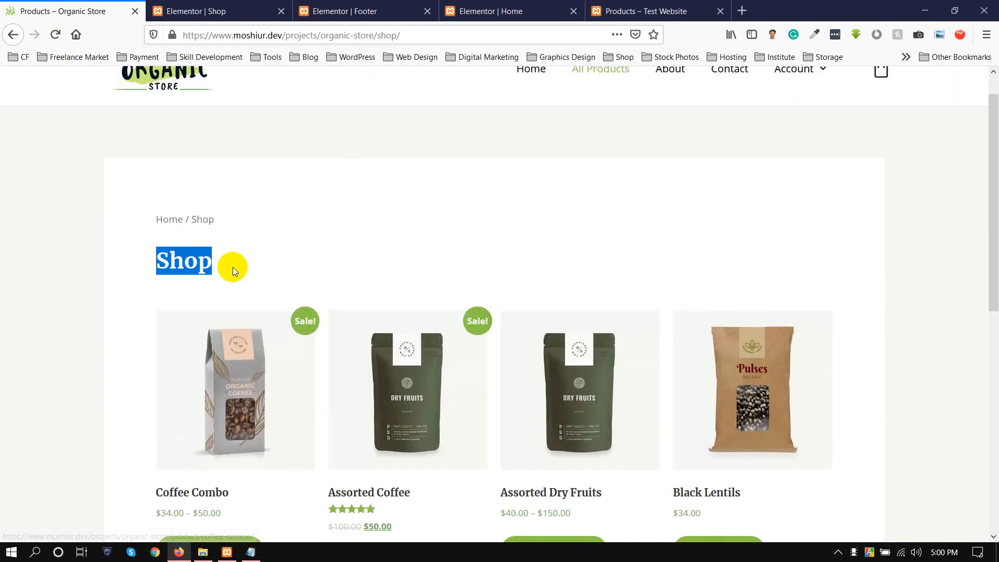
left_click(666, 7)
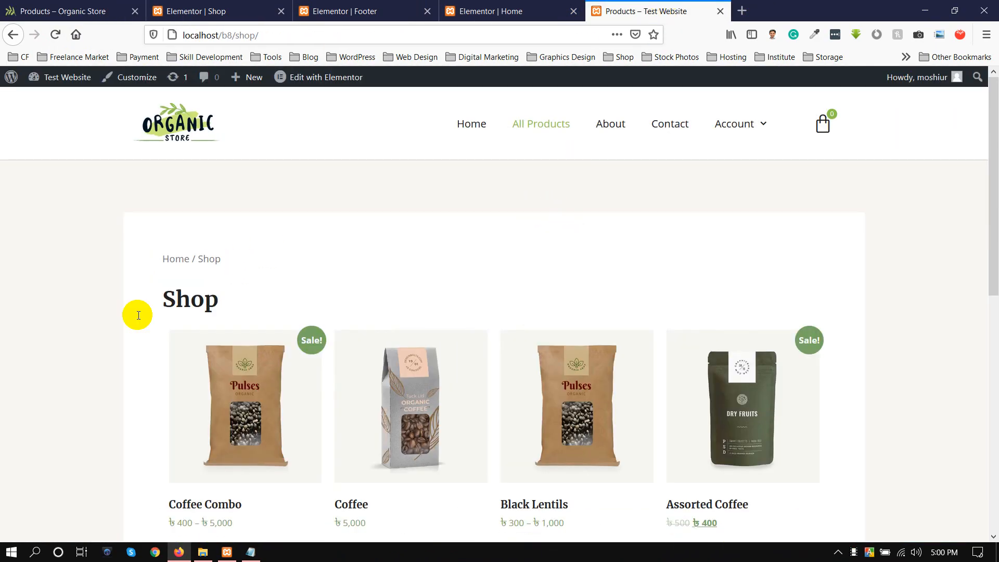
scroll(319, 279, "down", 5)
scroll(319, 279, "up", 5)
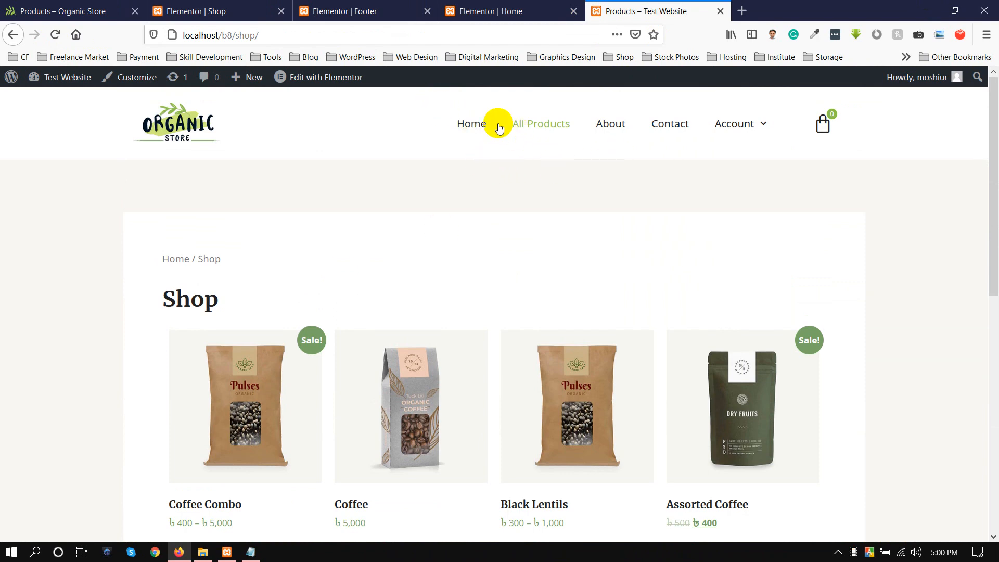
Step: Open the About page of the Organic Store reference site and examine its sections from the banner to the certified products block
key("ctrl+Tab")
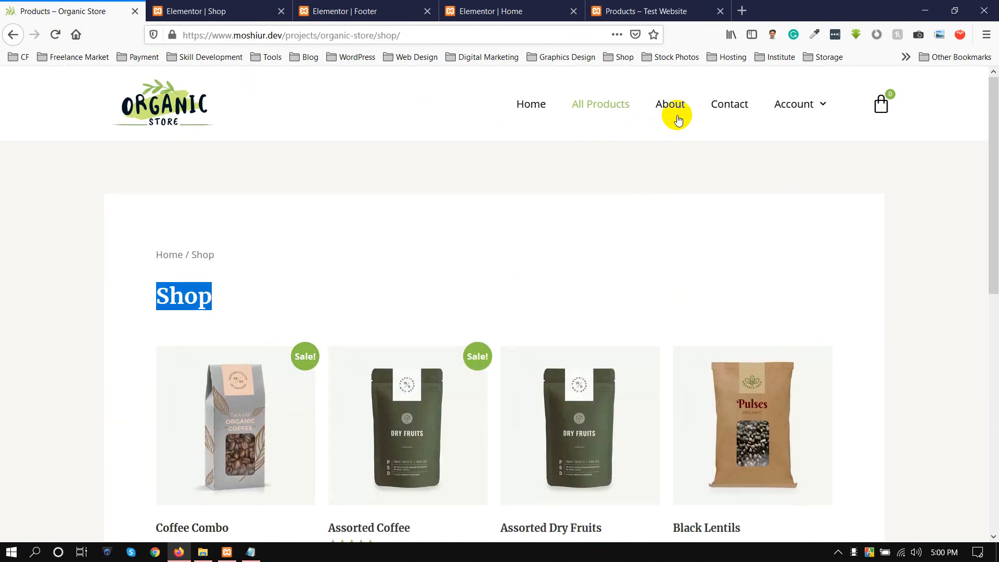
left_click(672, 116)
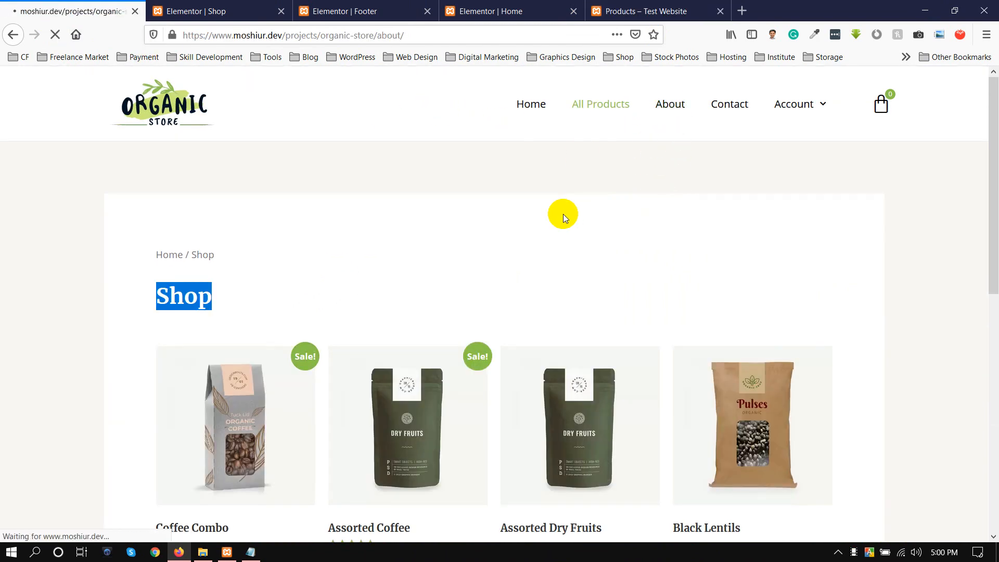
scroll(327, 233, "down", 1)
scroll(303, 276, "down", 9)
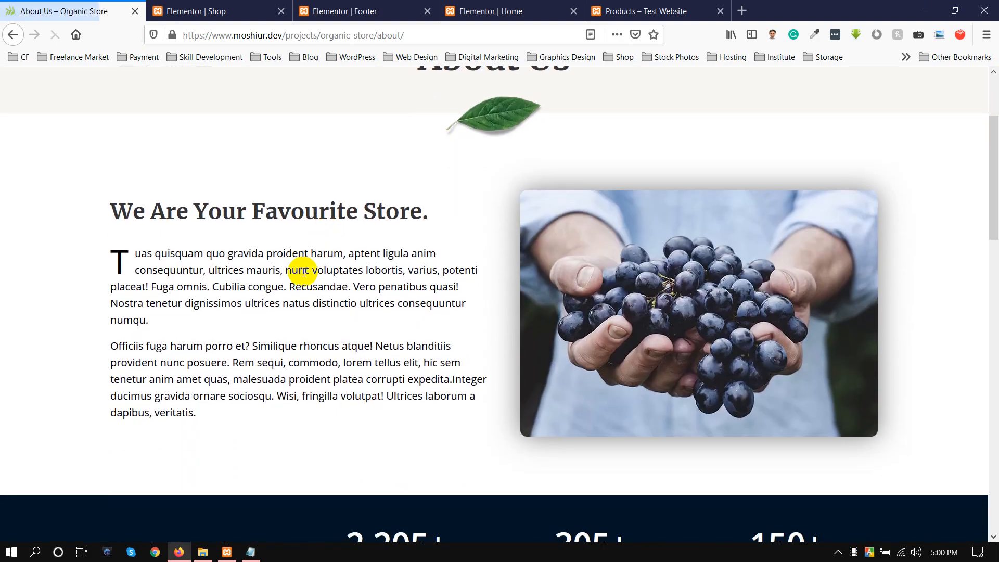
scroll(302, 271, "up", 6)
scroll(224, 279, "up", 3)
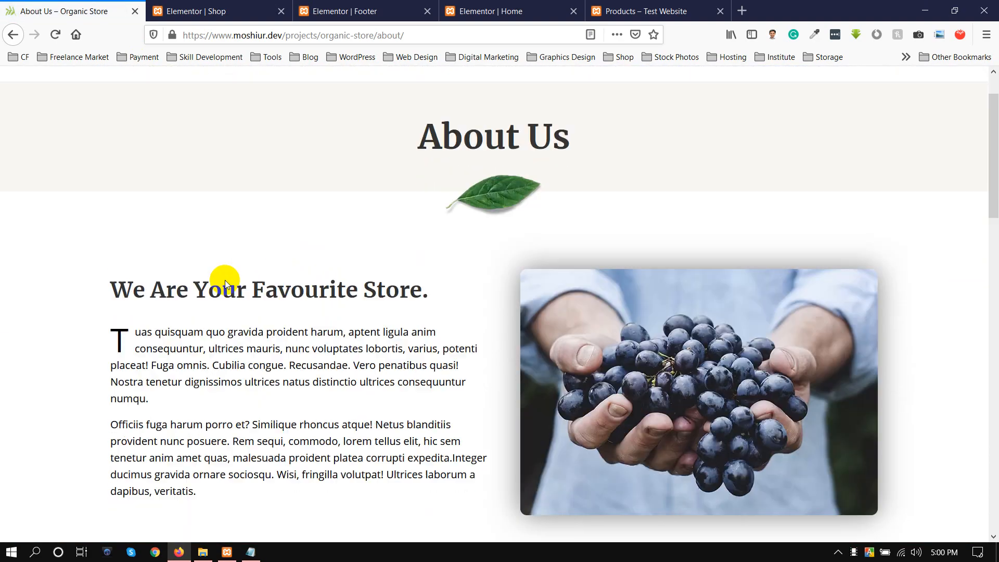
scroll(249, 364, "down", 6)
scroll(221, 318, "down", 12)
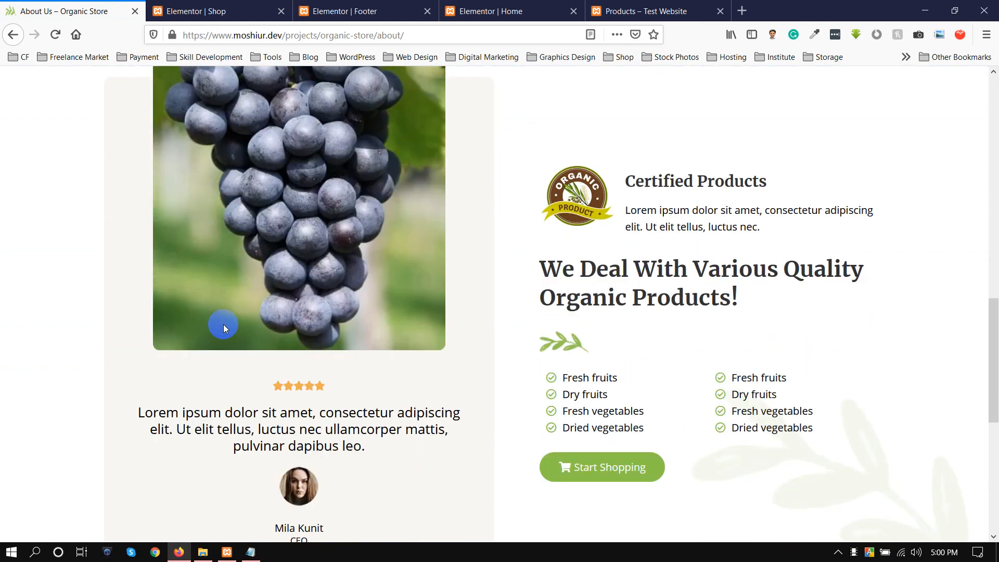
scroll(231, 323, "up", 10)
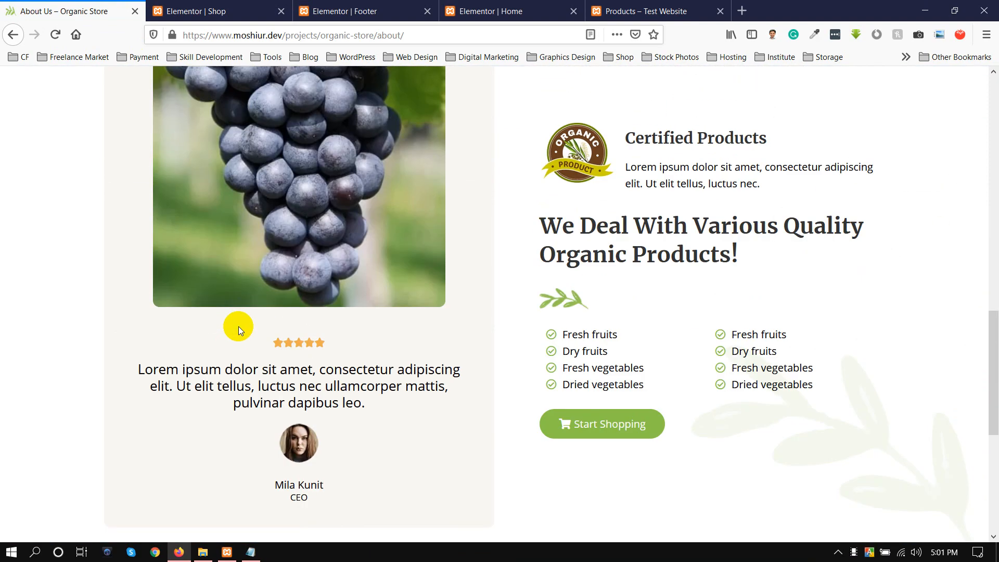
scroll(239, 330, "down", 4)
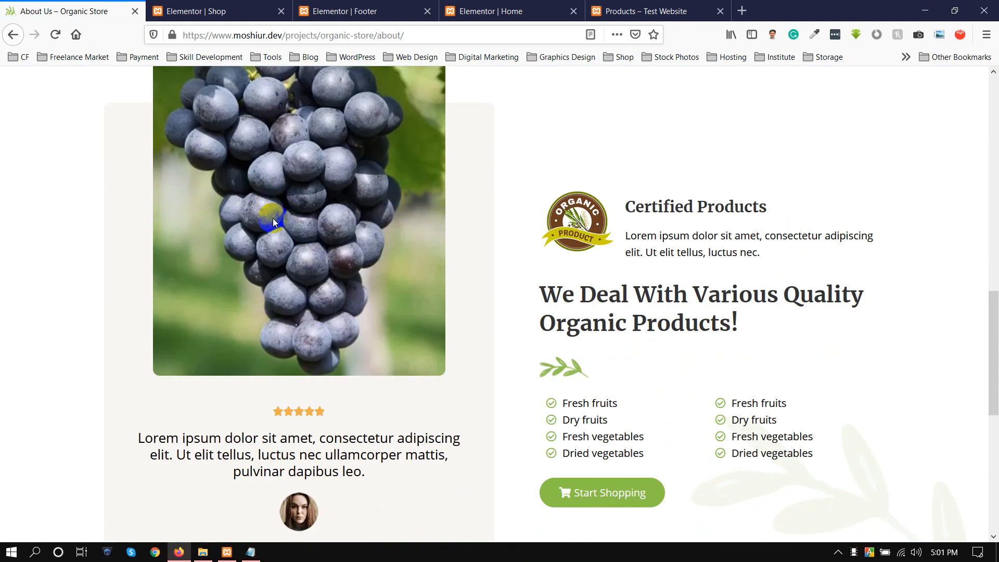
scroll(255, 419, "up", 3)
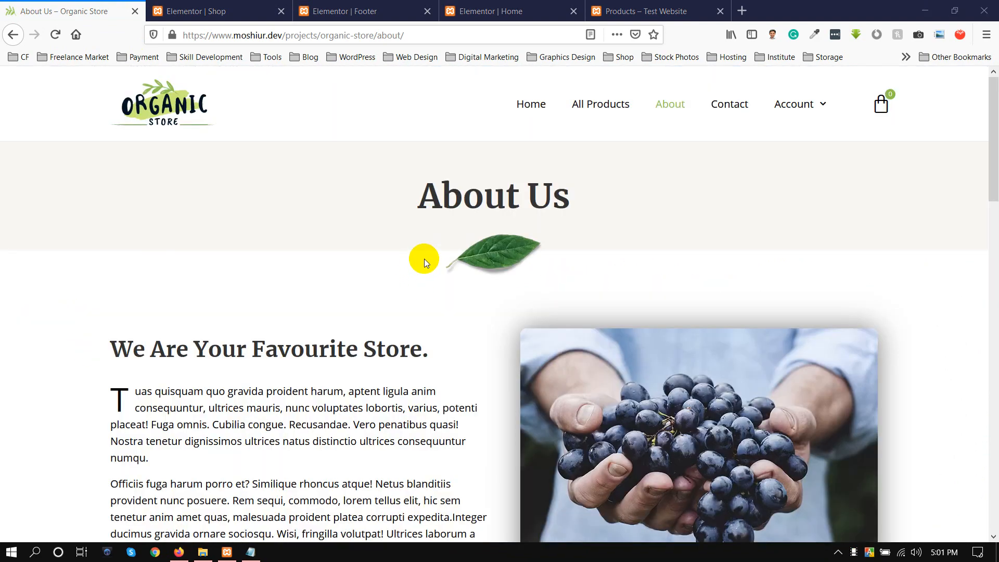
scroll(412, 232, "down", 2)
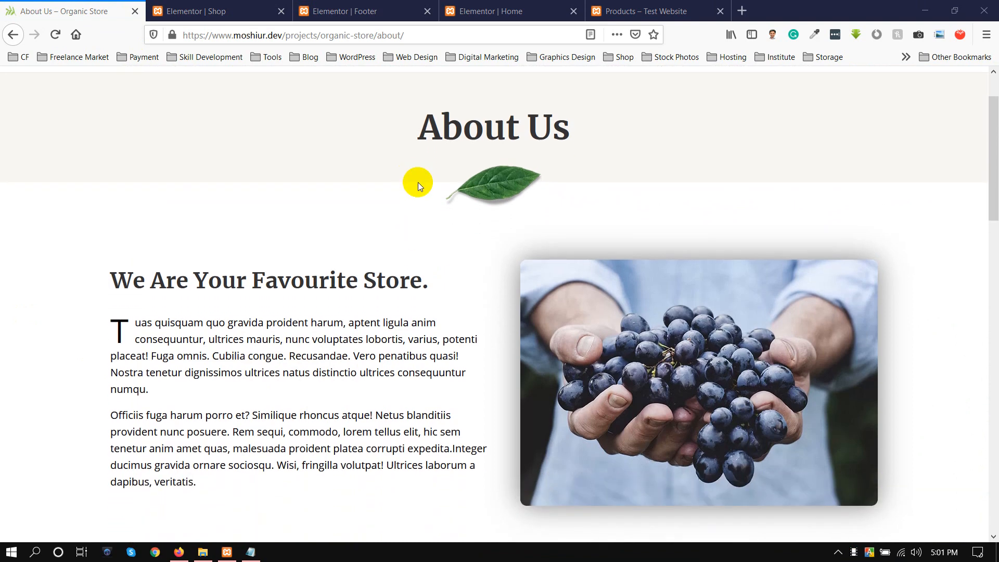
Step: Examine the reference About page's banner with its About Us heading and the leaf image overlapping the banner's lower edge
scroll(418, 182, "up", 2)
left_click_drag(441, 196, 591, 194)
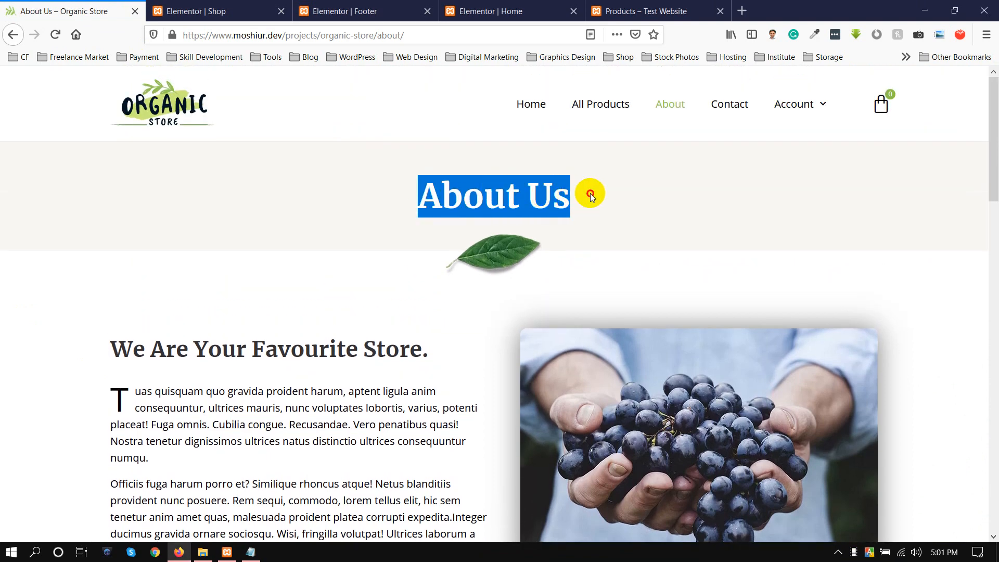
left_click(590, 195)
left_click_drag(423, 196, 565, 201)
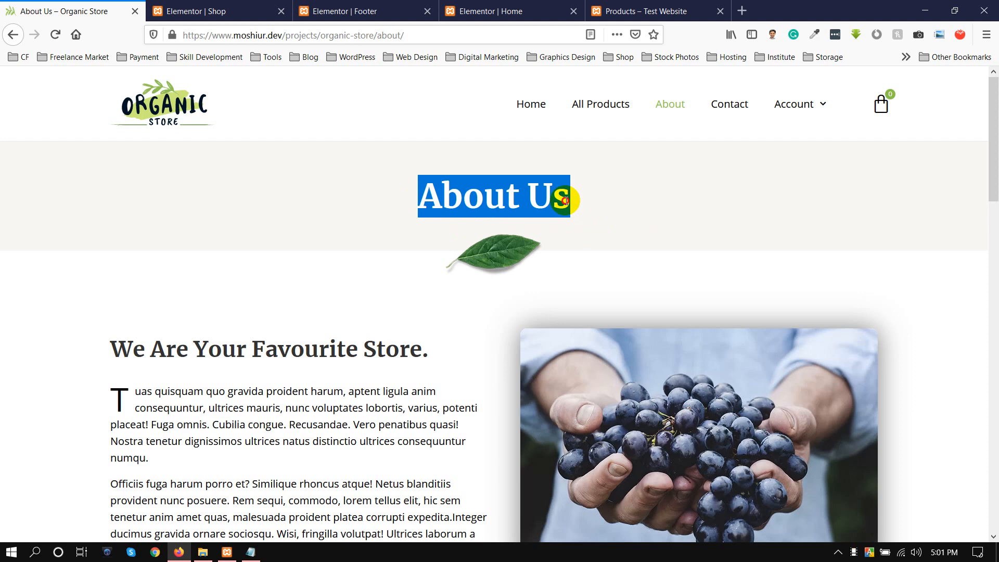
left_click(298, 189)
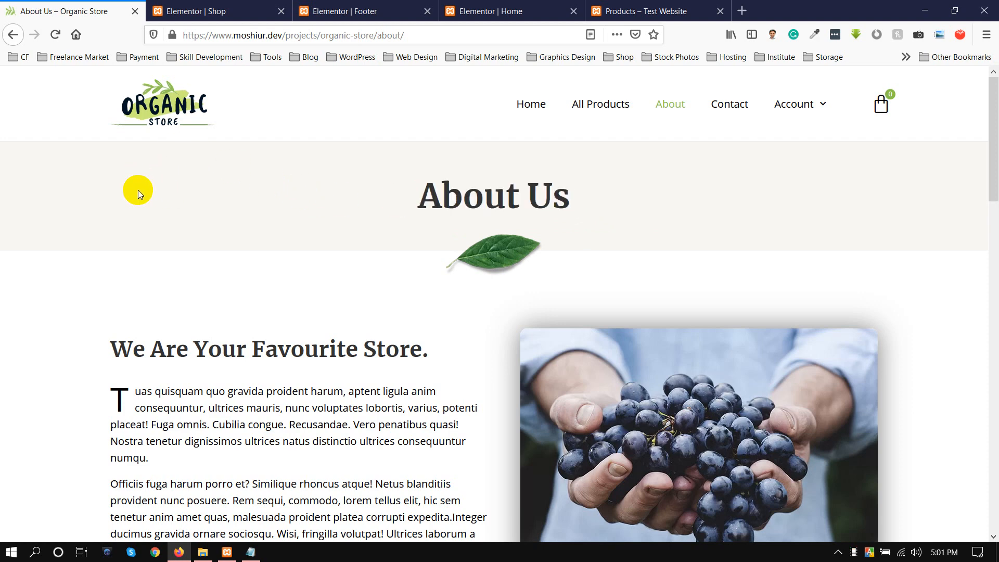
left_click(496, 252)
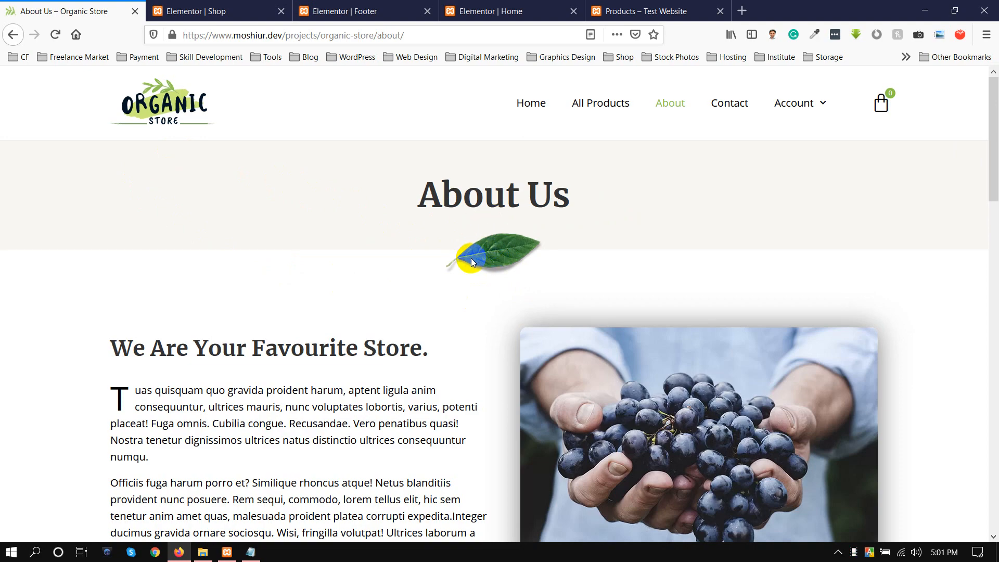
scroll(489, 225, "down", 2)
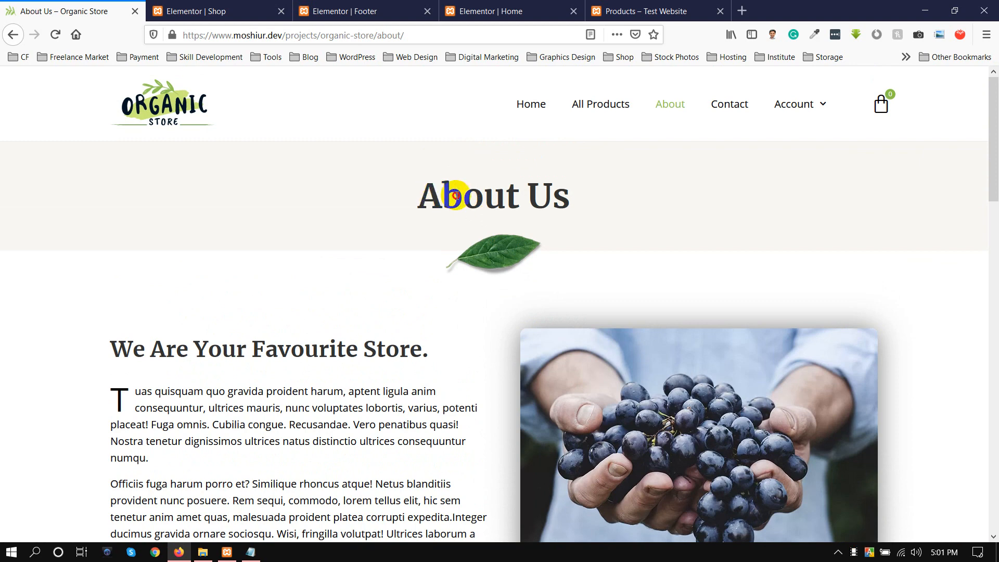
left_click_drag(454, 196, 589, 194)
left_click(487, 251)
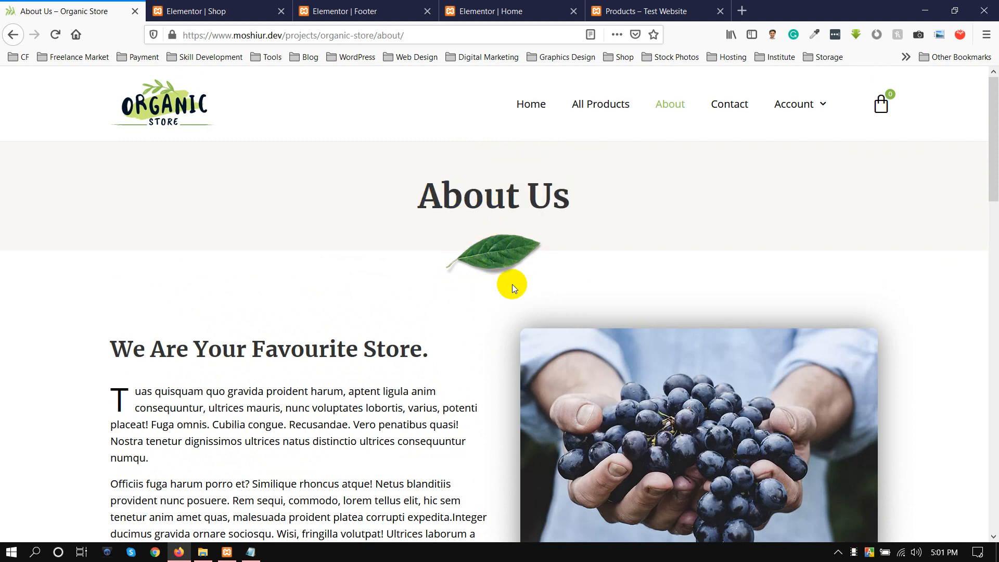
left_click(500, 254)
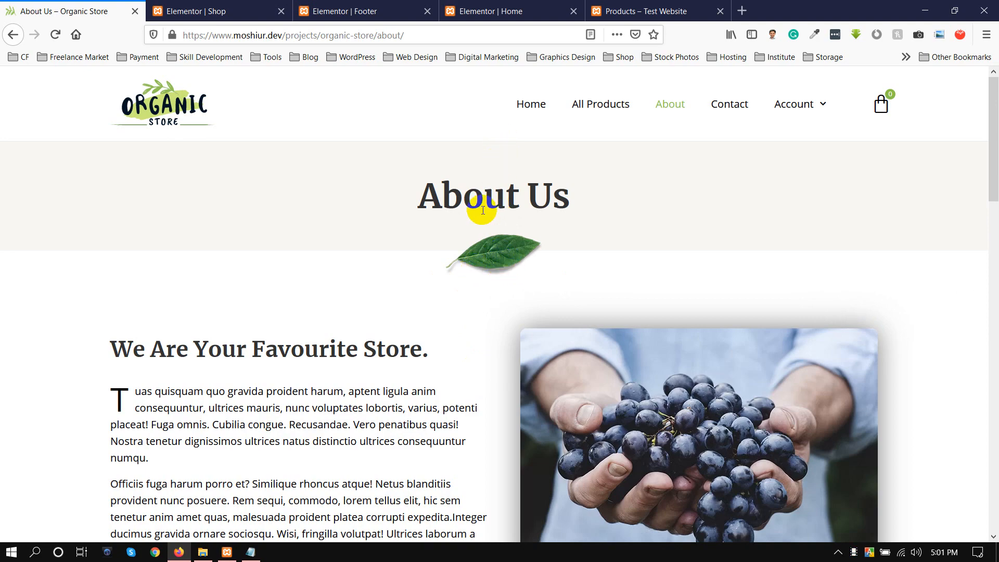
Step: Examine the heading "We Are Your Favourite Store." and the drop-cap paragraphs beside the grapes image on the reference About page
scroll(490, 296, "down", 3)
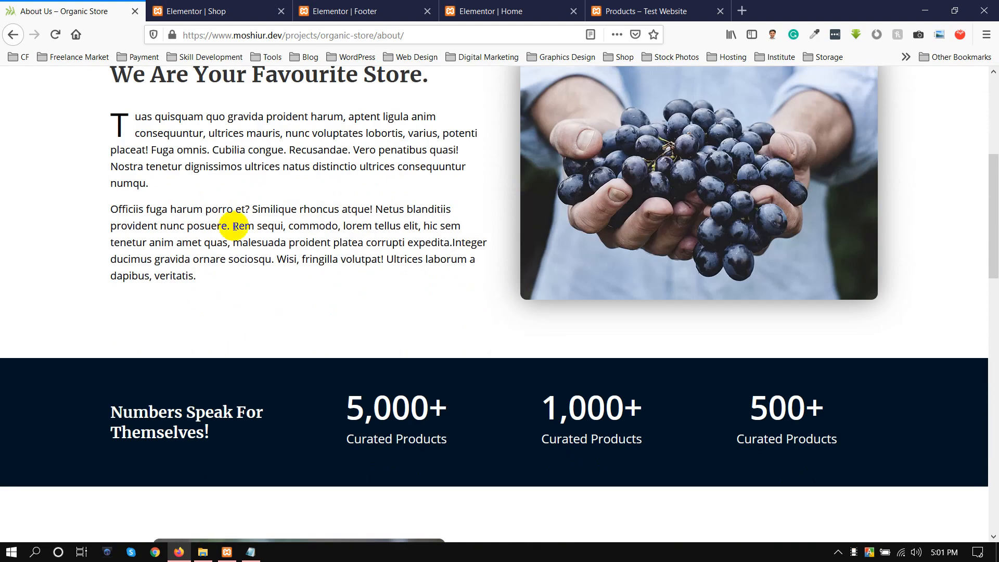
scroll(201, 216, "up", 1)
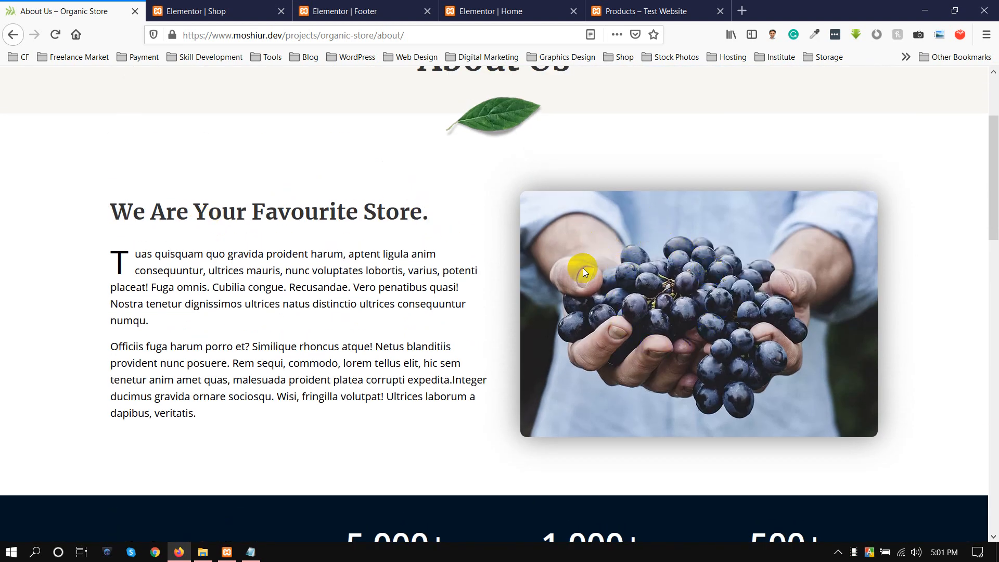
left_click_drag(428, 211, 99, 212)
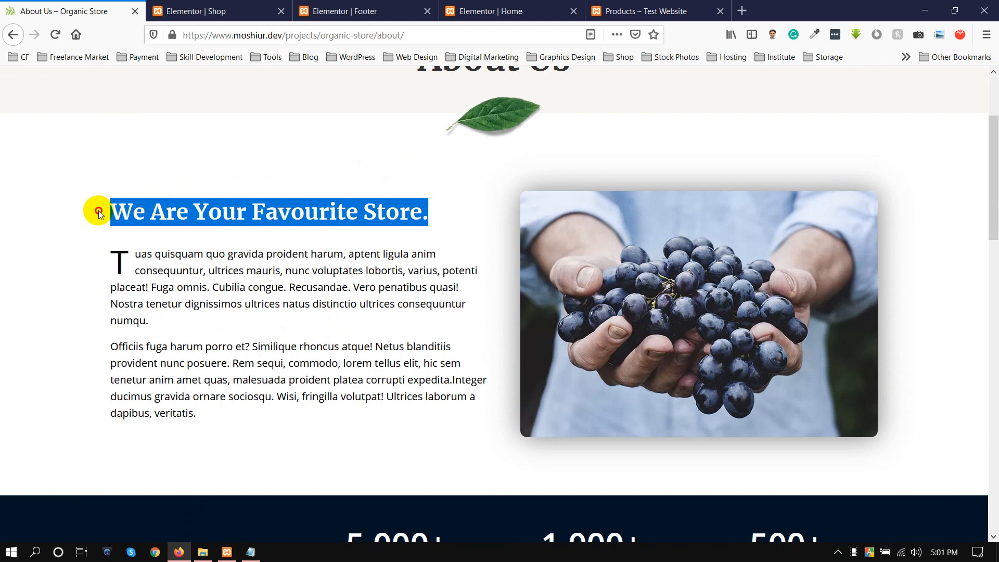
left_click_drag(117, 255, 234, 381)
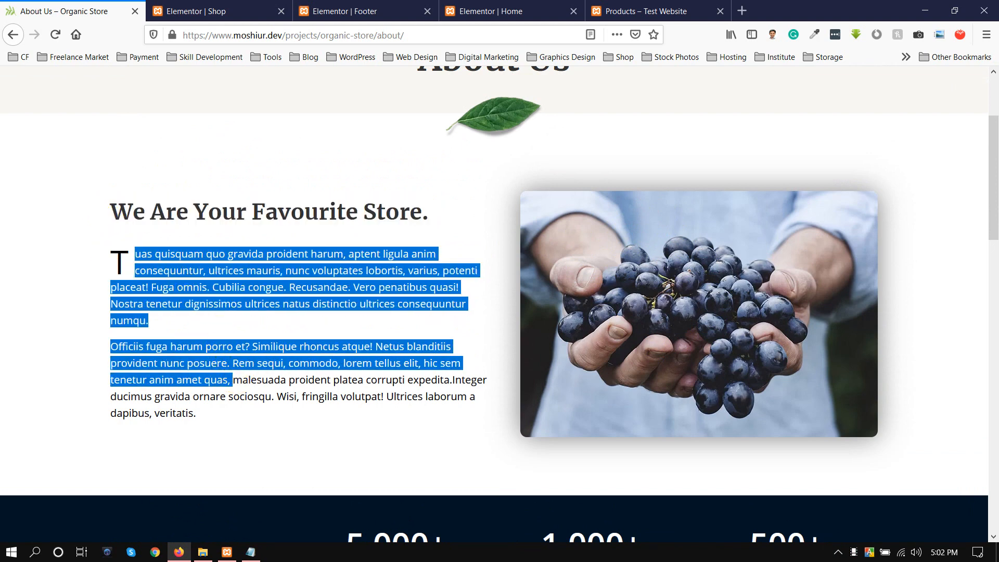
left_click(146, 240)
left_click_drag(134, 257, 258, 408)
left_click(147, 357)
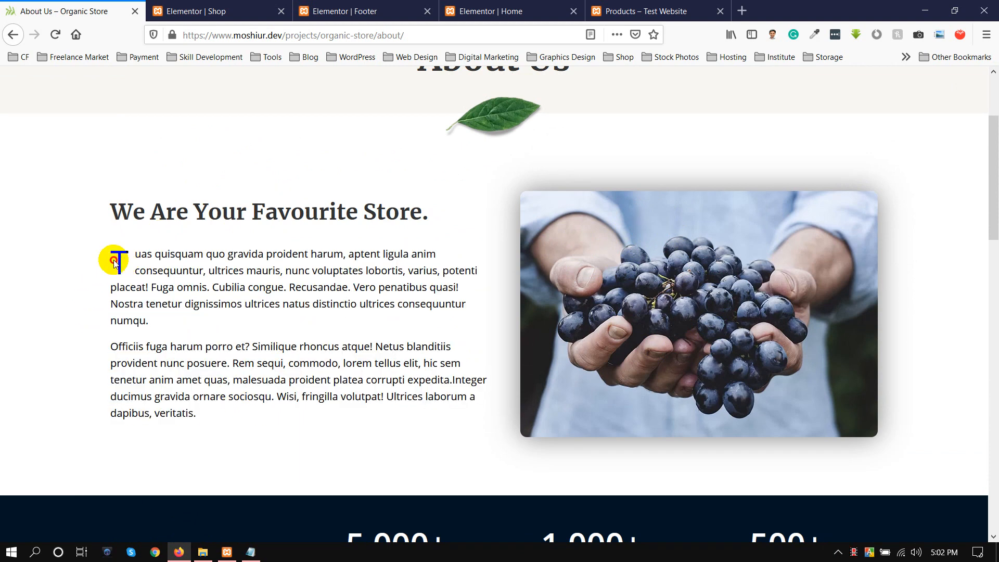
left_click(335, 11)
left_click(234, 10)
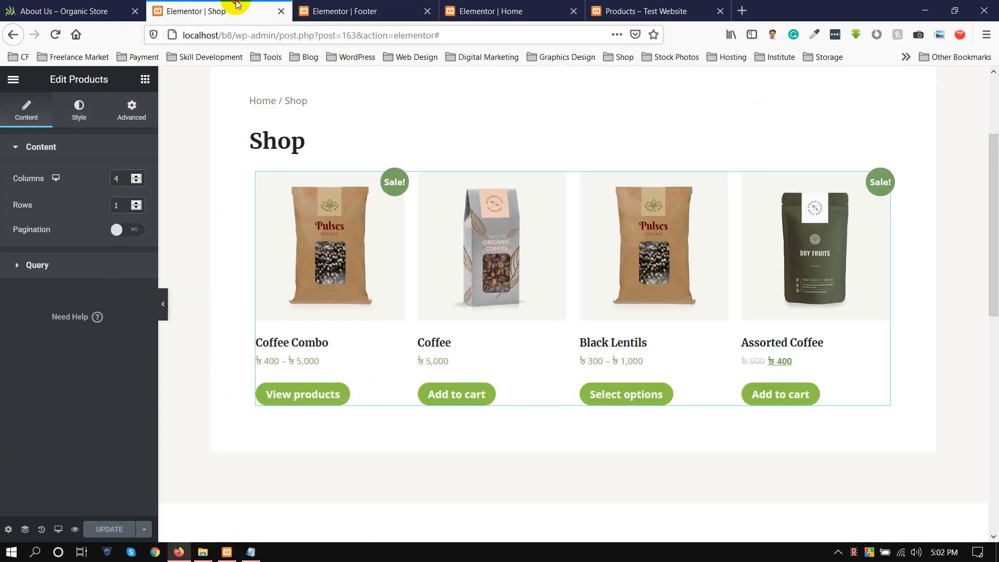
scroll(328, 205, "up", 2)
left_click(506, 6)
left_click(641, 6)
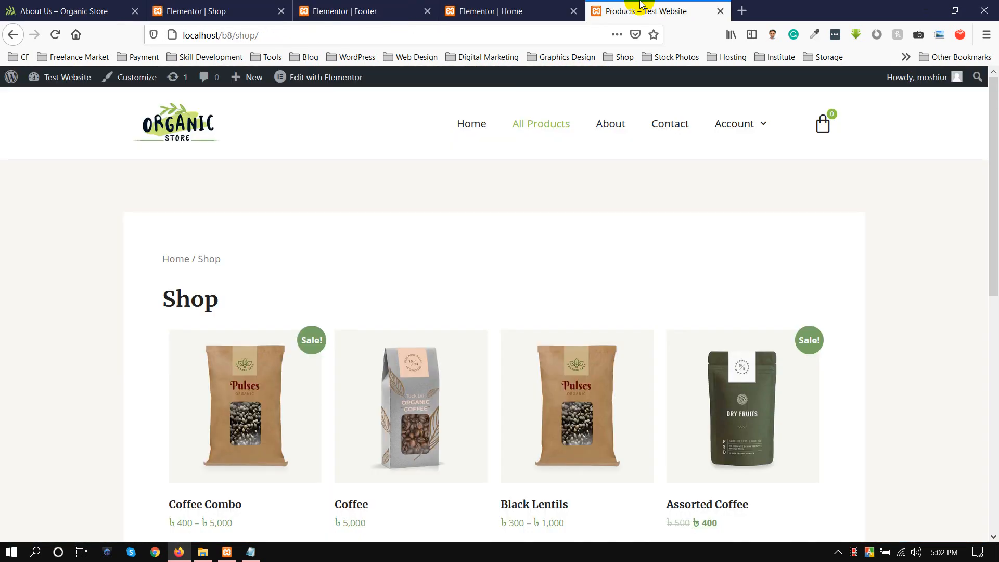
left_click(468, 11)
left_click(364, 11)
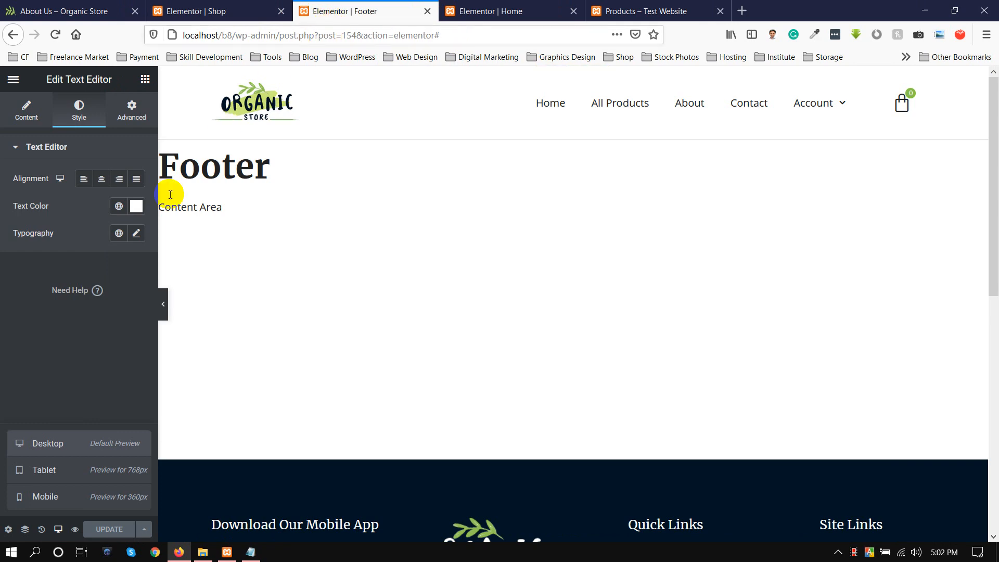
left_click(136, 232)
left_click(209, 11)
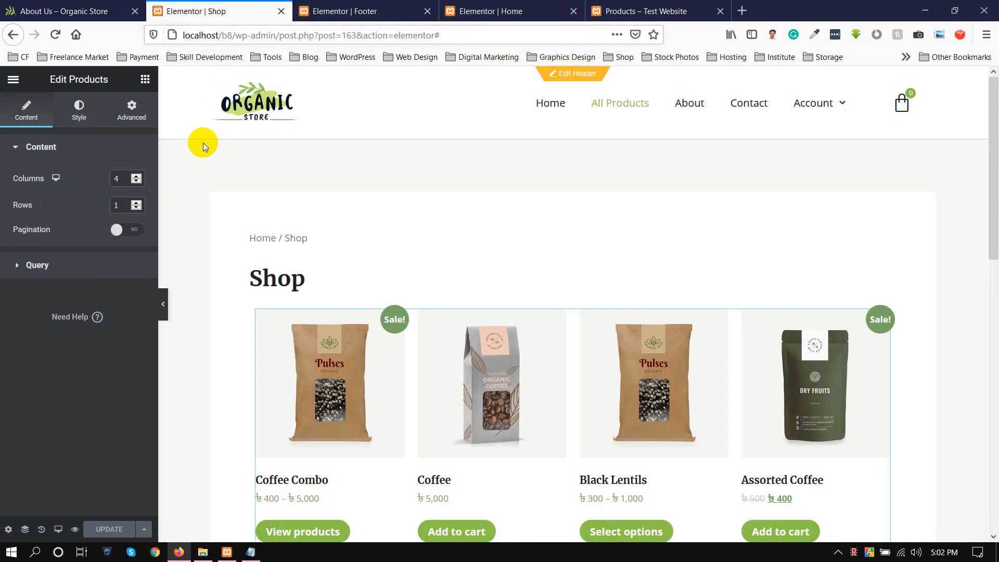
scroll(333, 269, "down", 4)
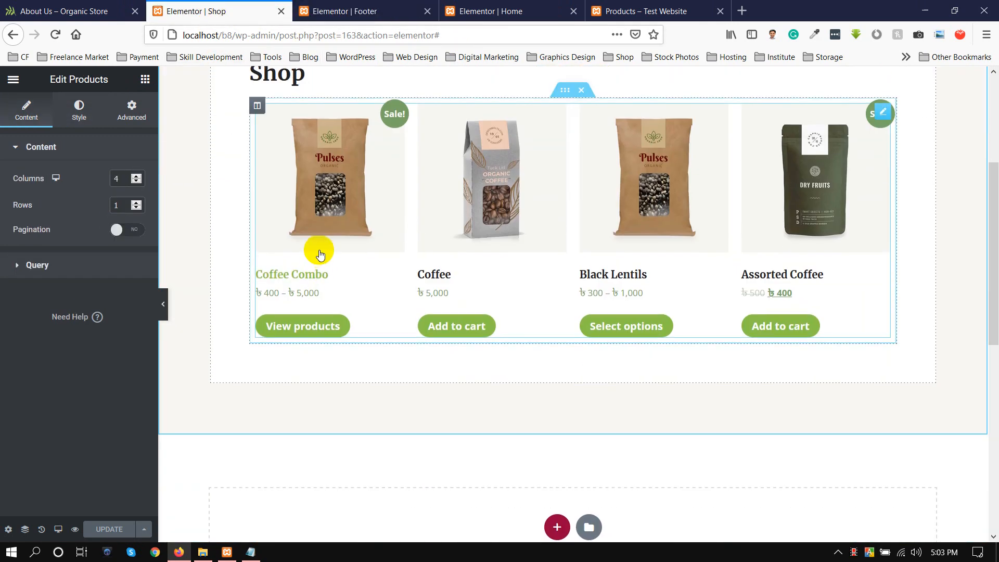
left_click(358, 9)
left_click(525, 5)
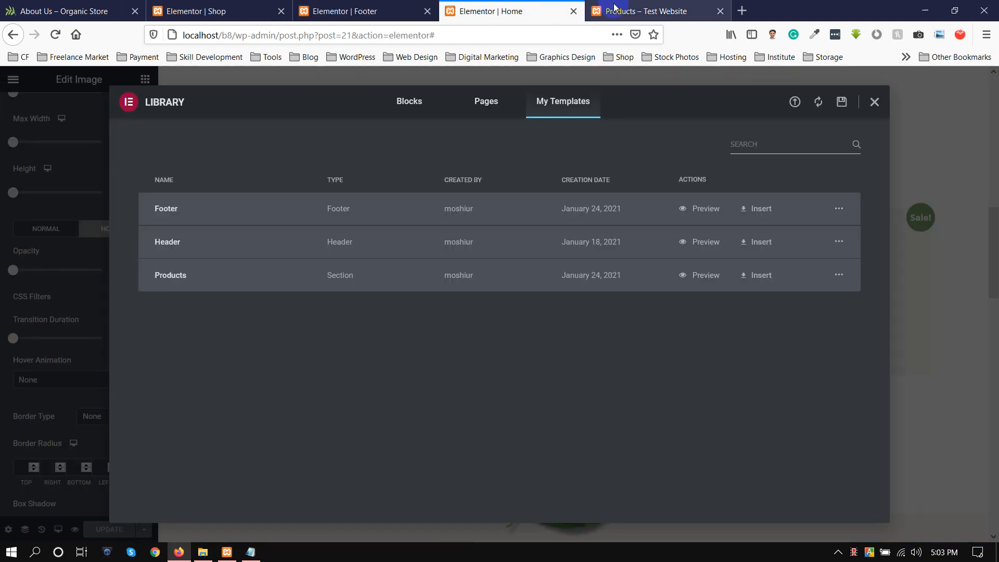
Step: Open the test website's Home page from its site menu in a separate browser tab, in the Elementor editor
left_click(646, 5)
right_click(473, 127)
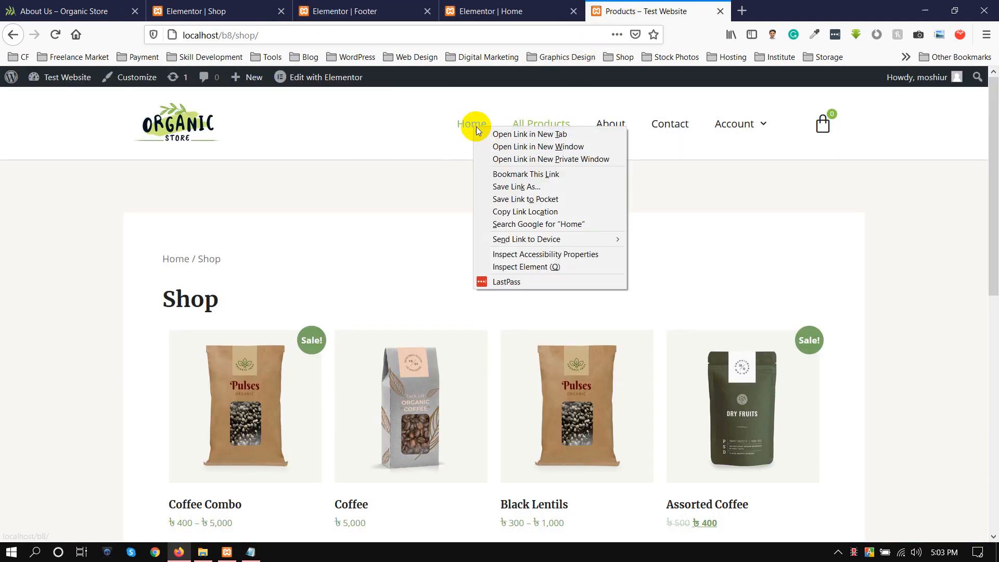
left_click(507, 134)
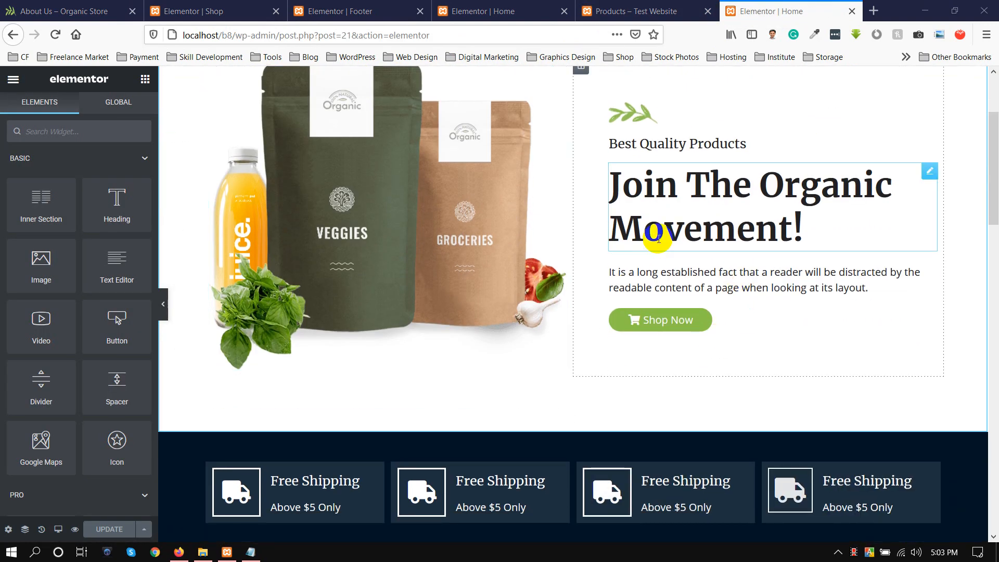
Step: Turn on Drop Cap for the paragraph beneath the "Join The Organic Movement!" heading
left_click(660, 285)
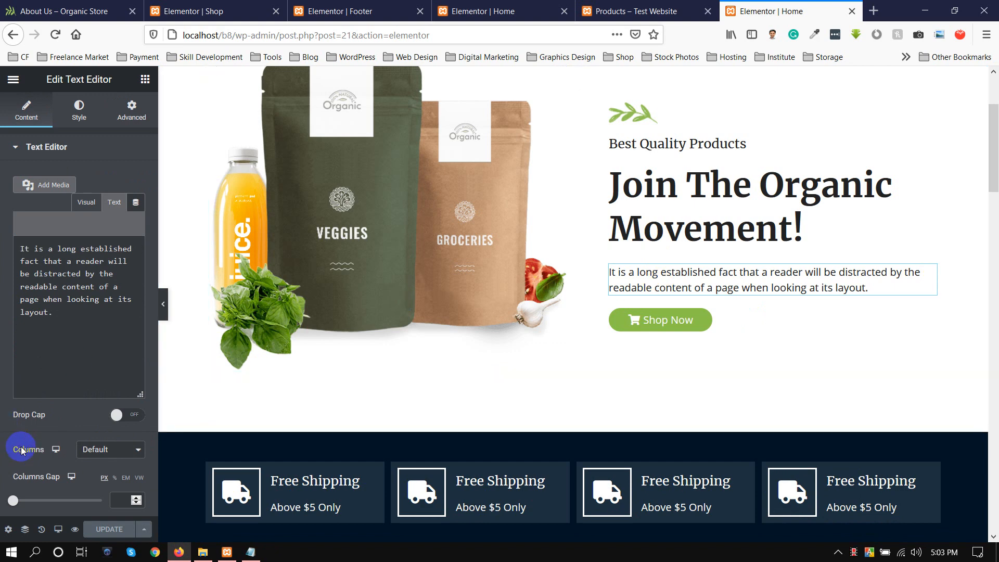
scroll(58, 463, "down", 1)
left_click(101, 383)
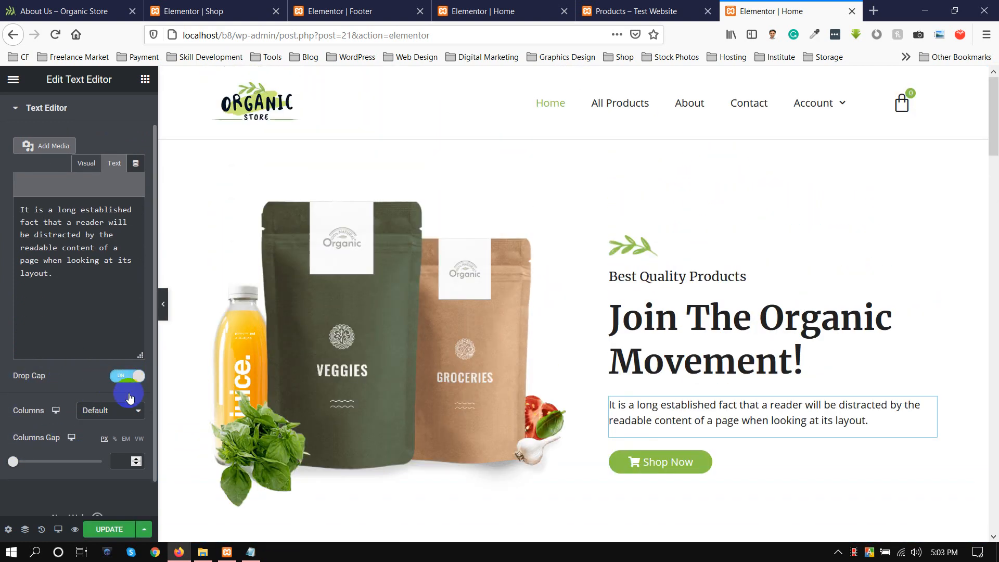
scroll(602, 417, "down", 3)
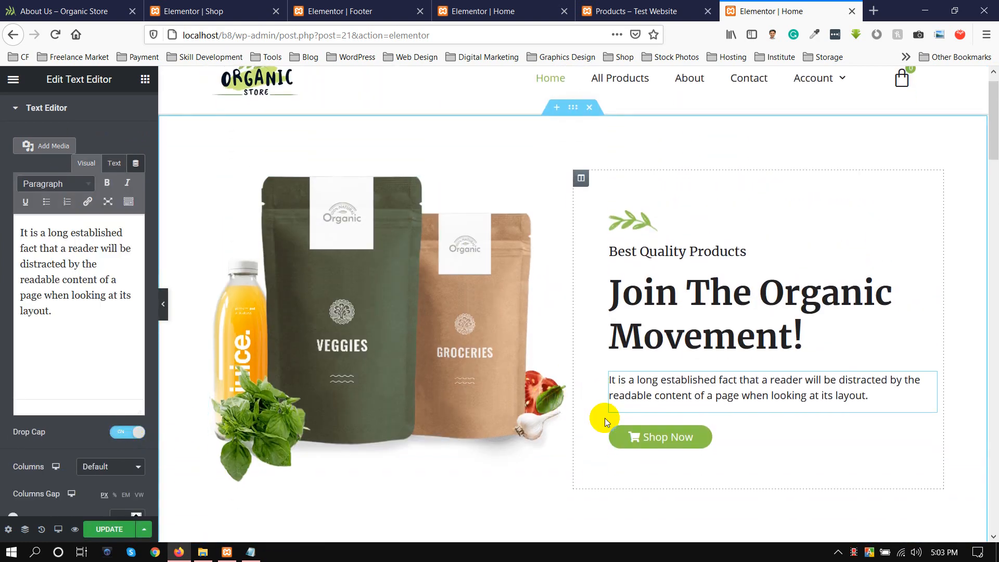
left_click(128, 436)
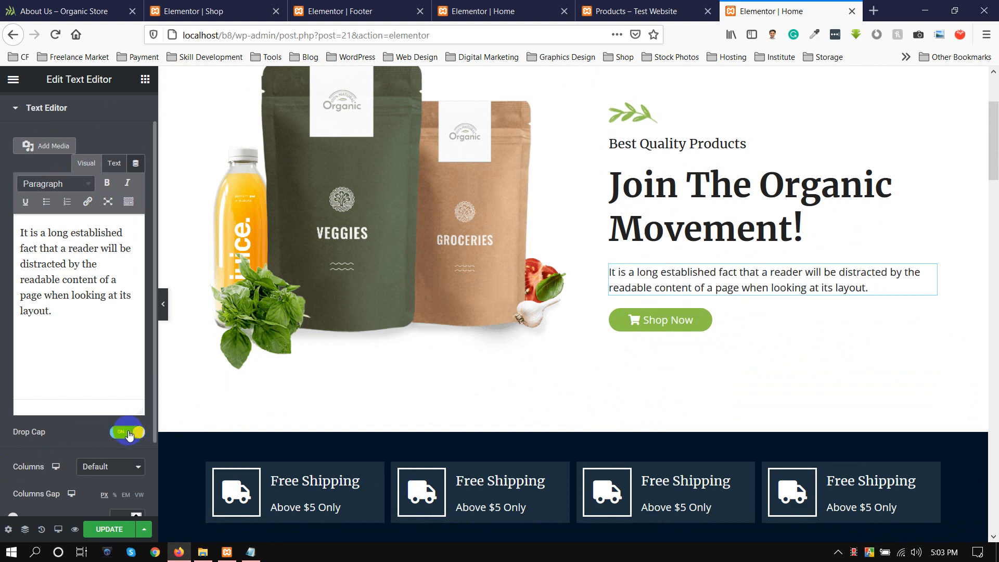
scroll(53, 481, "down", 1)
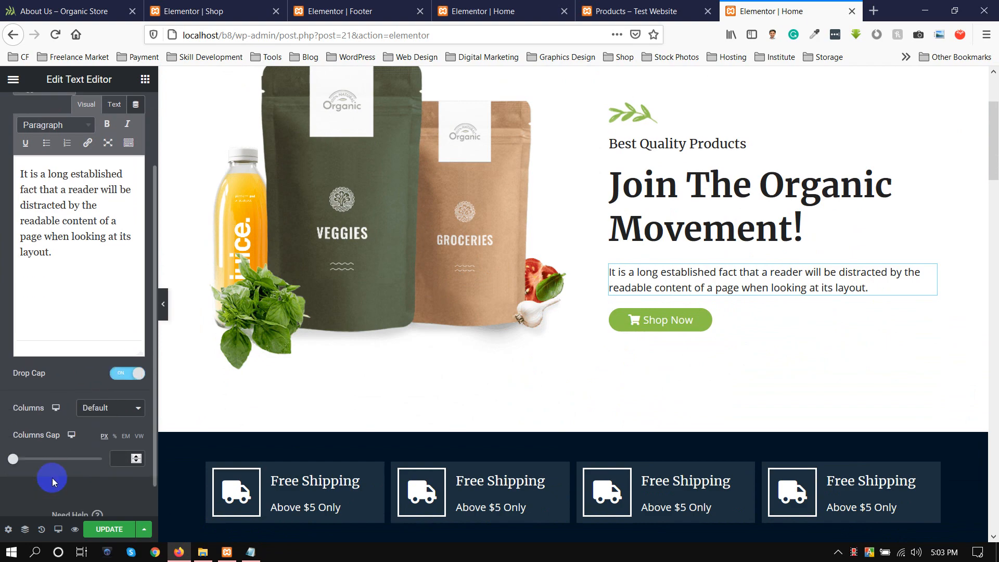
scroll(631, 267, "up", 2)
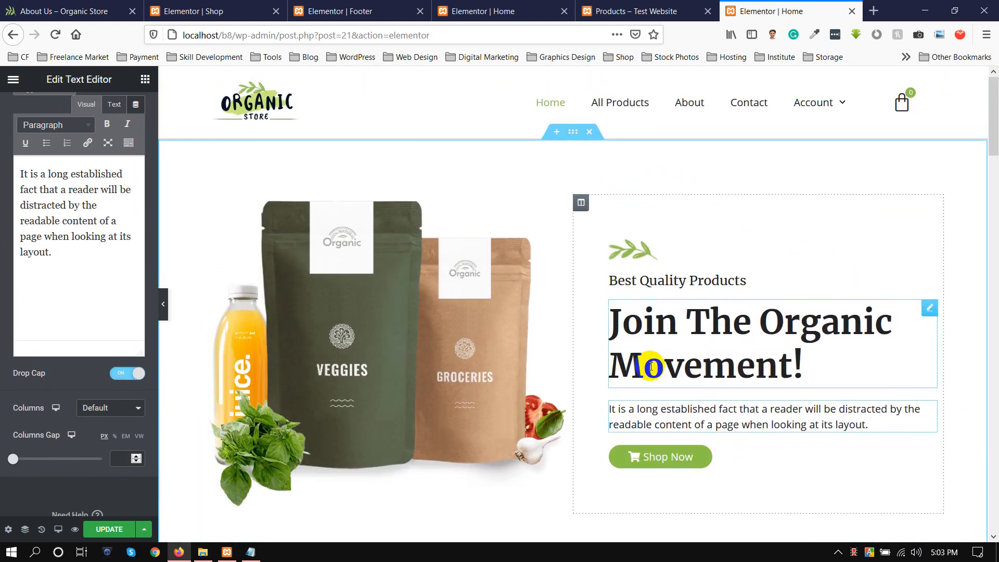
scroll(645, 362, "down", 3)
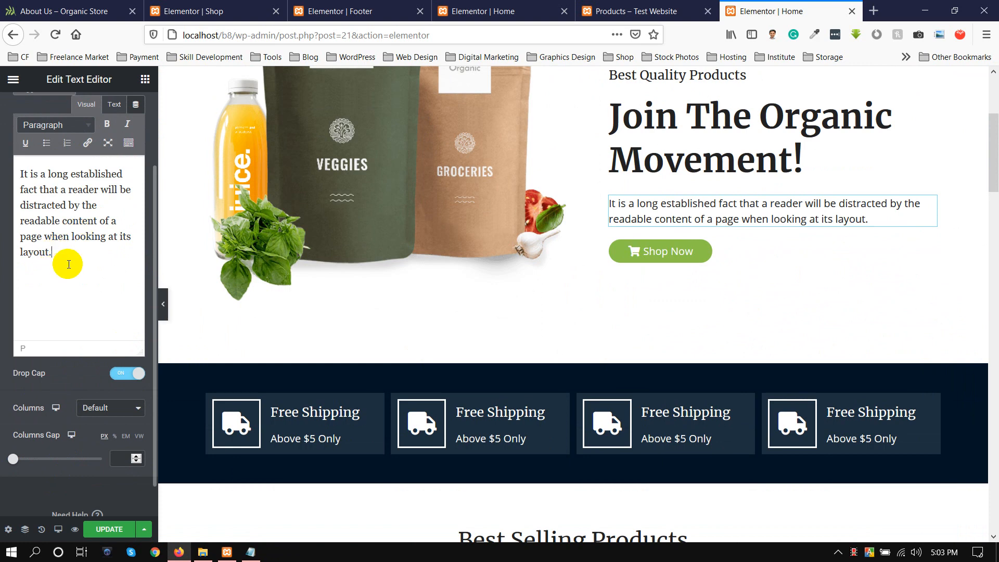
Step: Remove the hero paragraph's text, paste it back in plain-text mode, and update the page with Drop Cap on
left_click_drag(67, 260, 9, 53)
key("ctrl+c")
key("BackSpace")
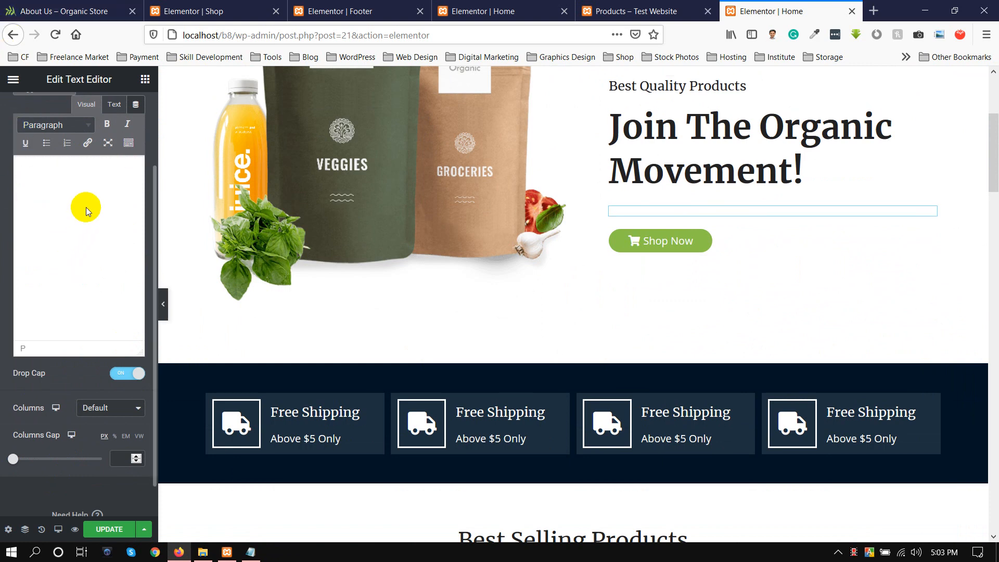
left_click(112, 105)
left_click(61, 189)
key("ctrl+v")
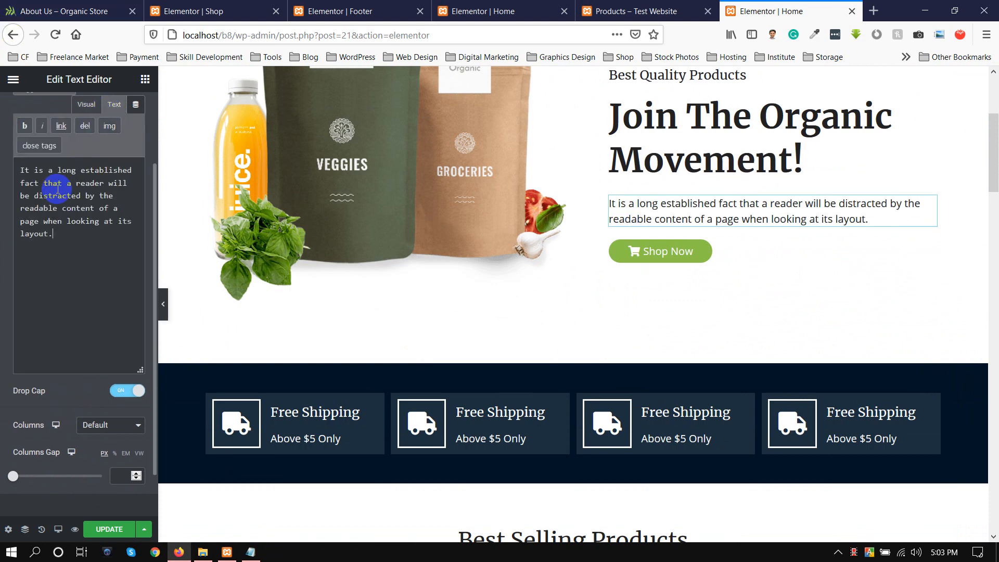
left_click(86, 107)
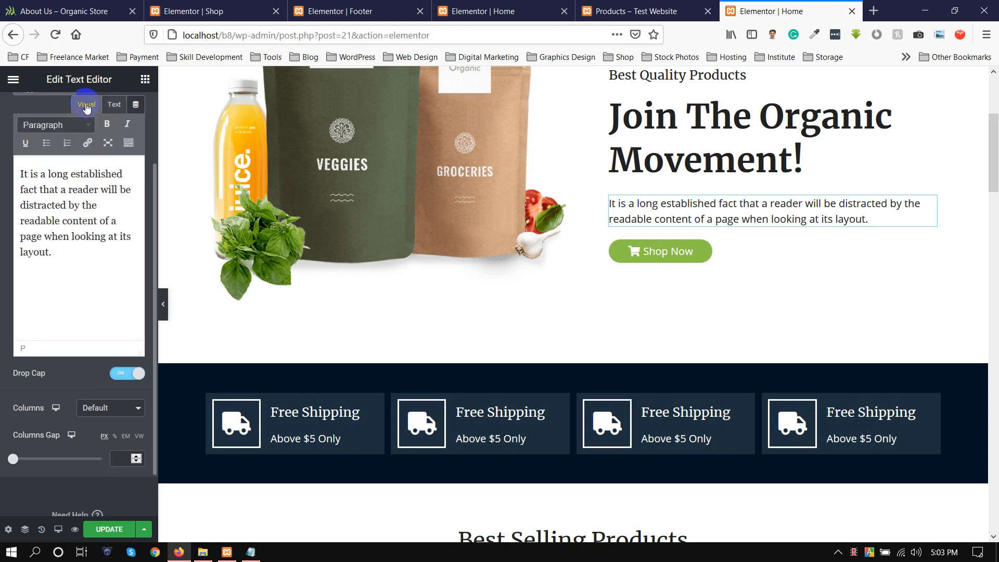
left_click(97, 304)
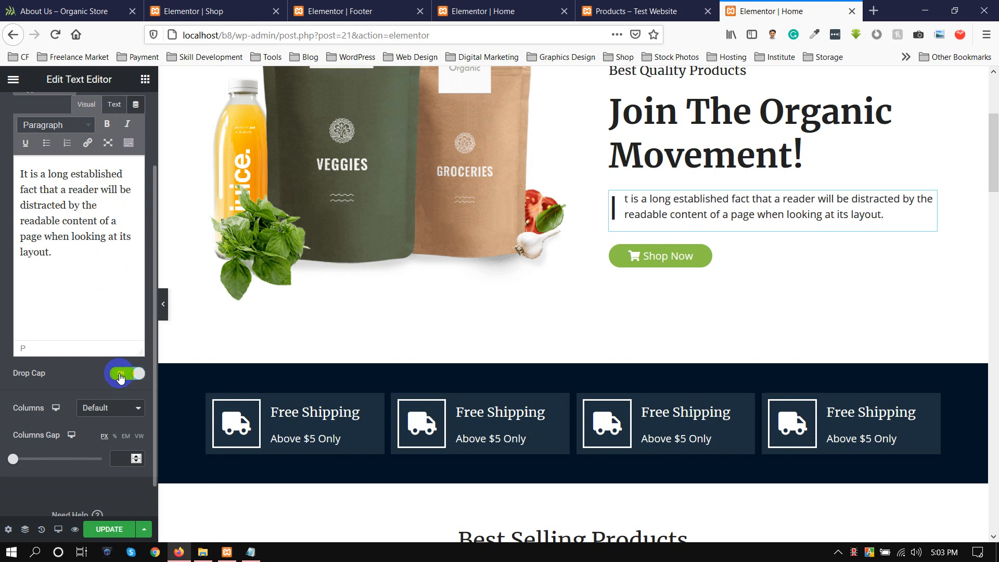
left_click(107, 530)
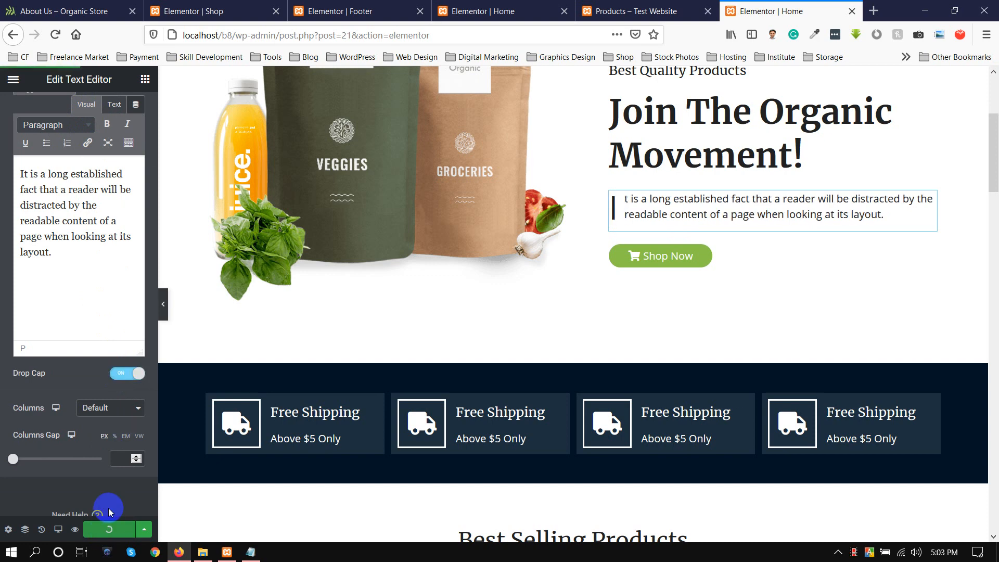
left_click(517, 5)
left_click(742, 11)
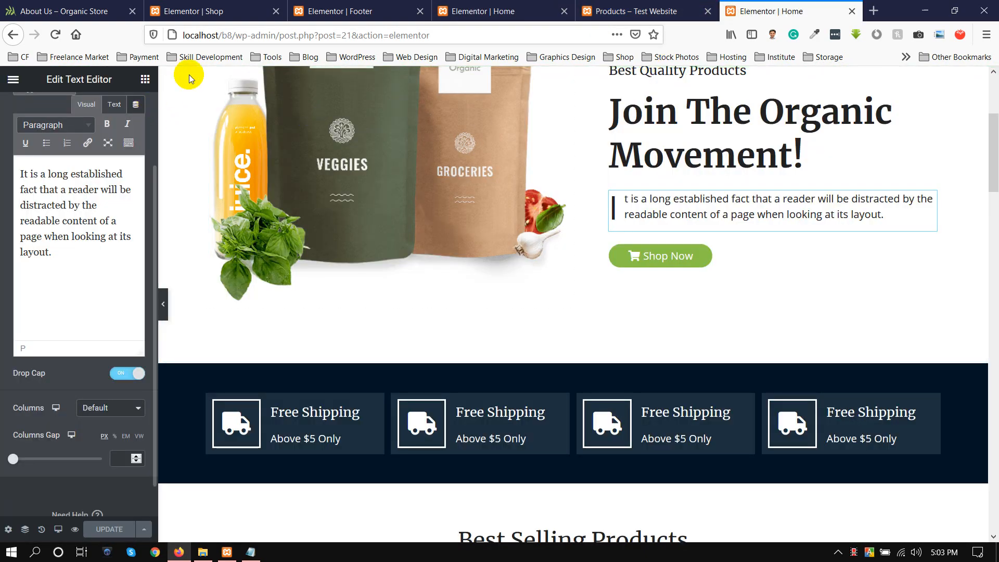
left_click(346, 7)
left_click(142, 5)
left_click(156, 8)
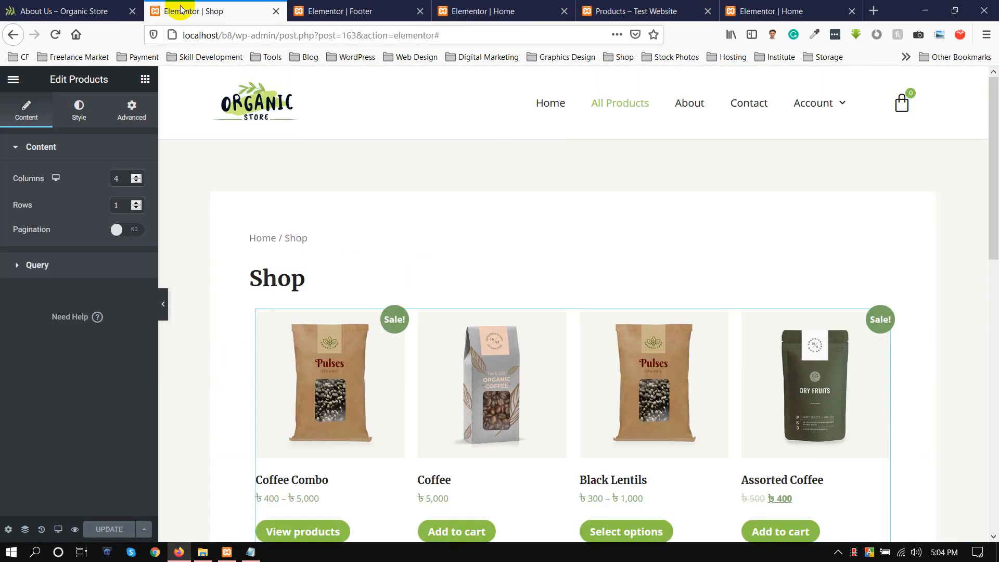
Step: Open localhost/b8/ in a new browser tab and check the drop cap in the hero paragraph
left_click(741, 10)
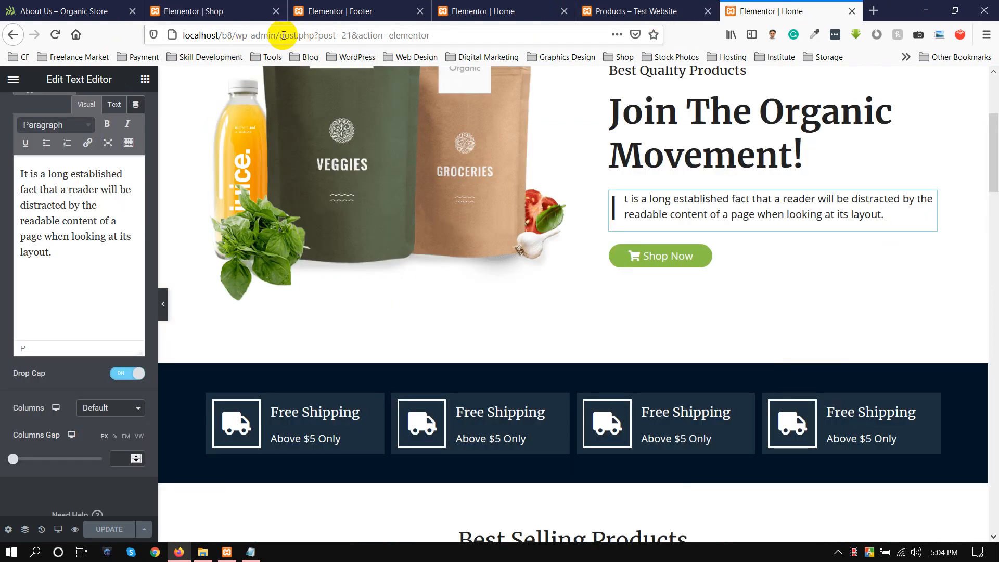
left_click_drag(235, 35, 22, 34)
key("ctrl+c")
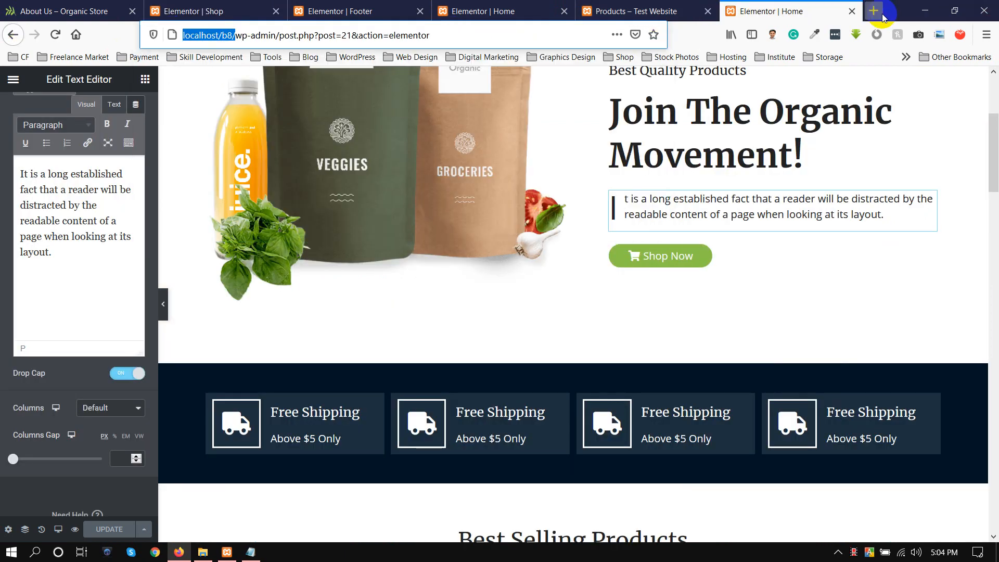
left_click(873, 11)
key("ctrl+v")
key("Return")
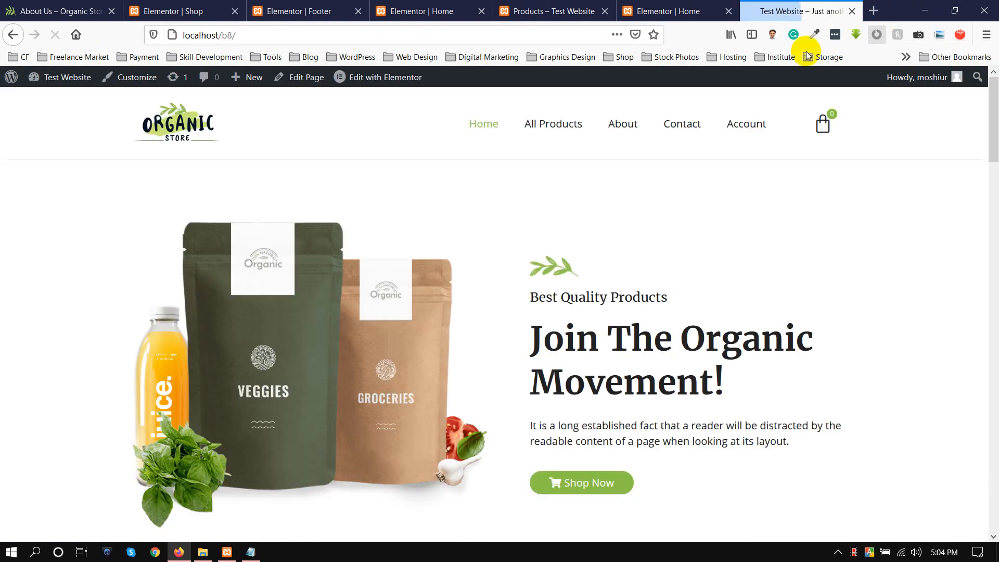
scroll(498, 385, "down", 3)
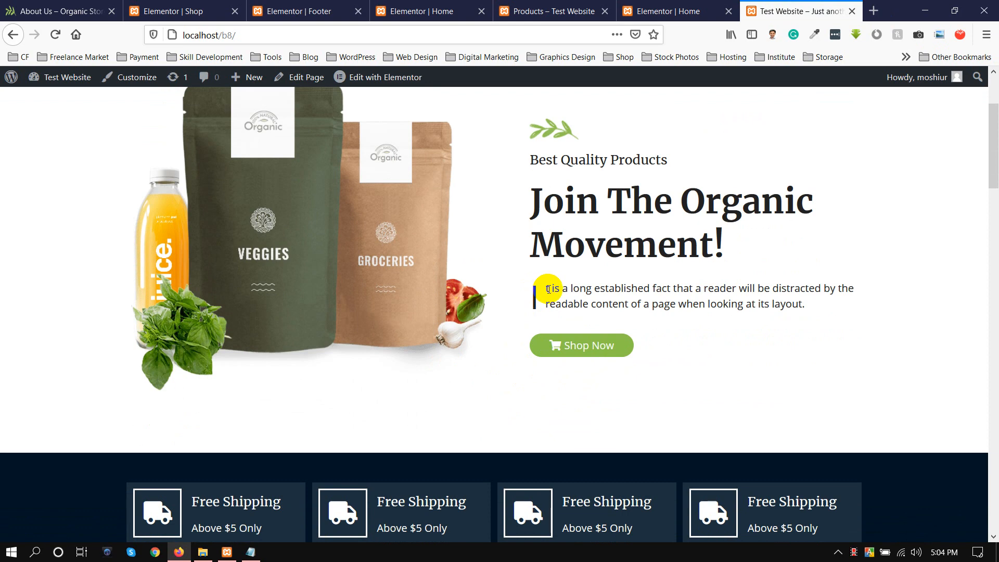
Step: Compare the first letter of the hero paragraph in the Home editor with the drop cap on the reference About page
left_click(664, 9)
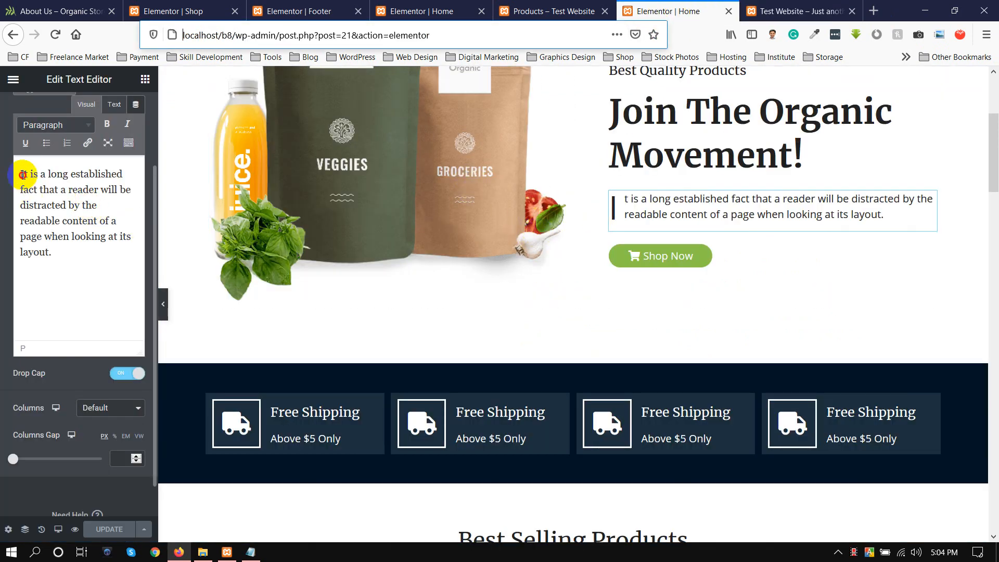
left_click_drag(20, 175, 24, 174)
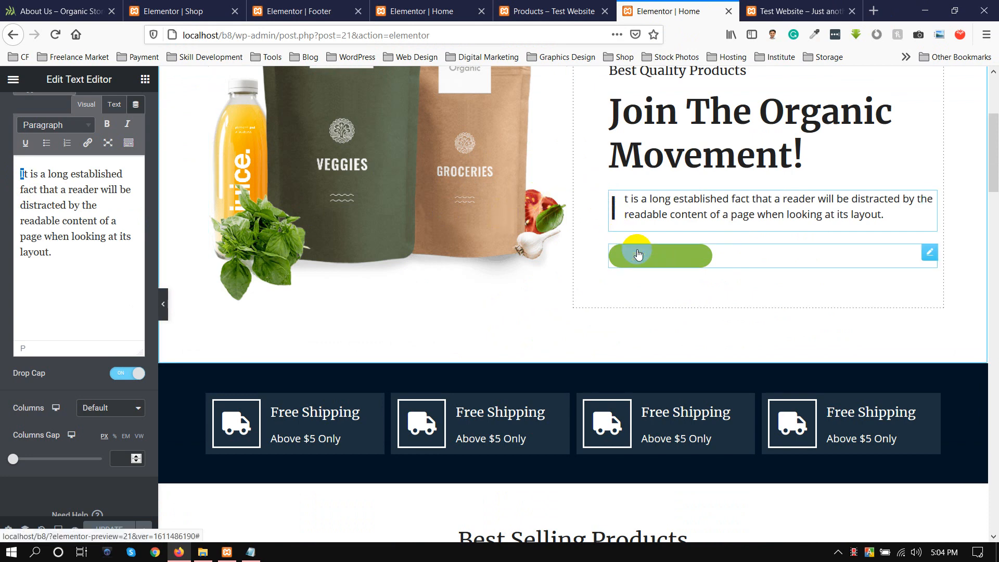
left_click(55, 11)
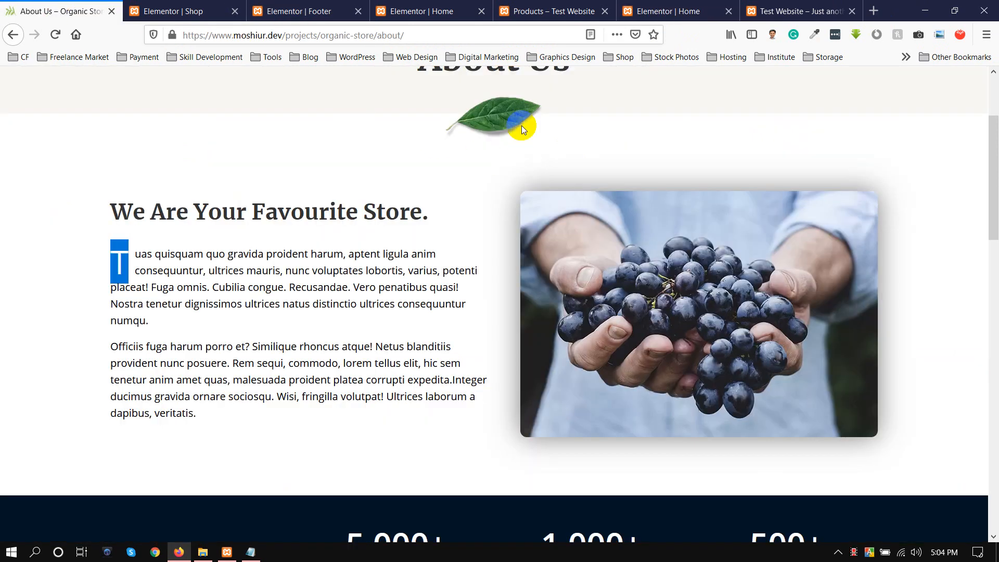
Step: Examine the "Numbers Speak For Themselves!" heading and the Curated Products counters on the reference About page
scroll(513, 245, "down", 5)
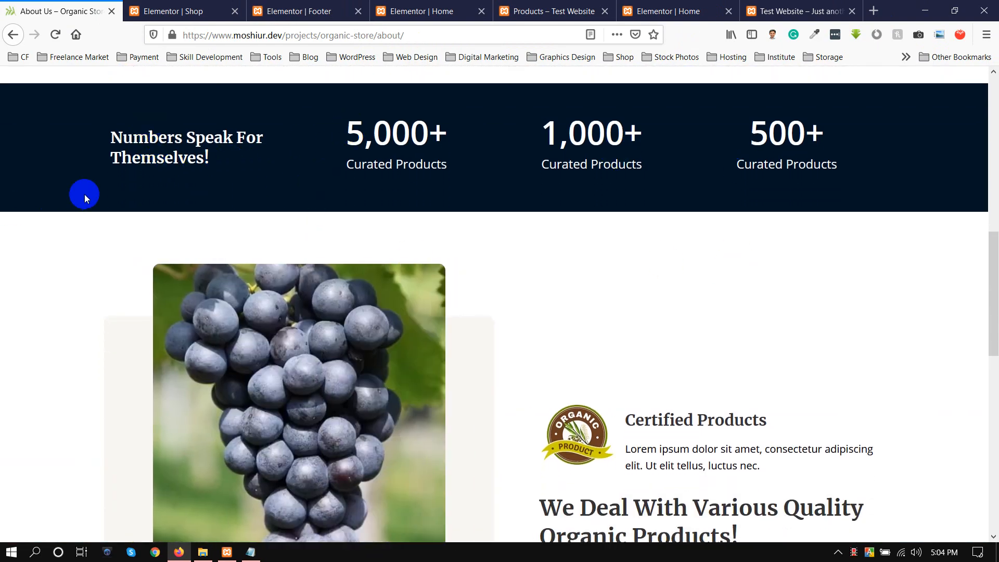
left_click_drag(207, 165, 89, 141)
left_click(89, 141)
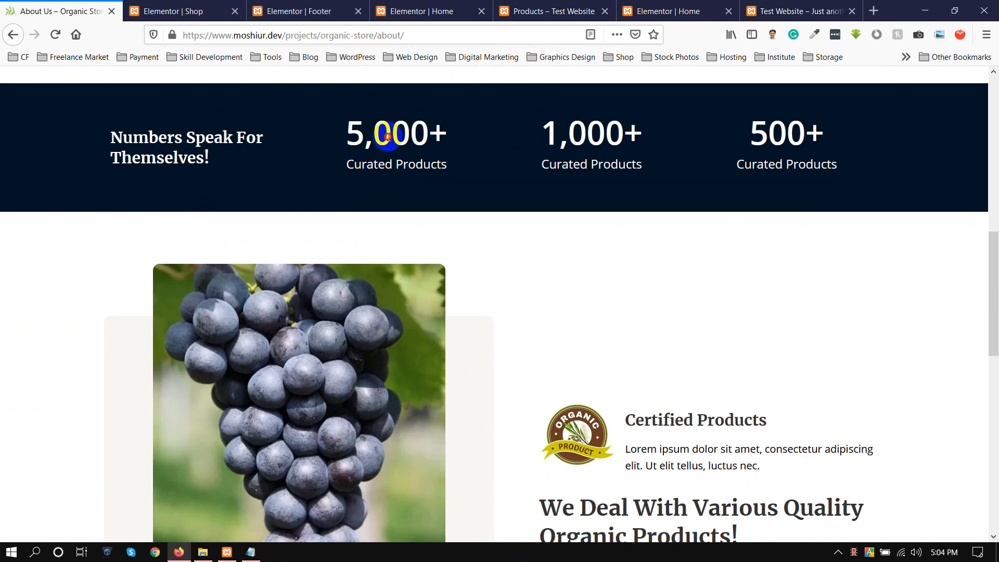
left_click_drag(387, 137, 457, 167)
left_click(473, 179)
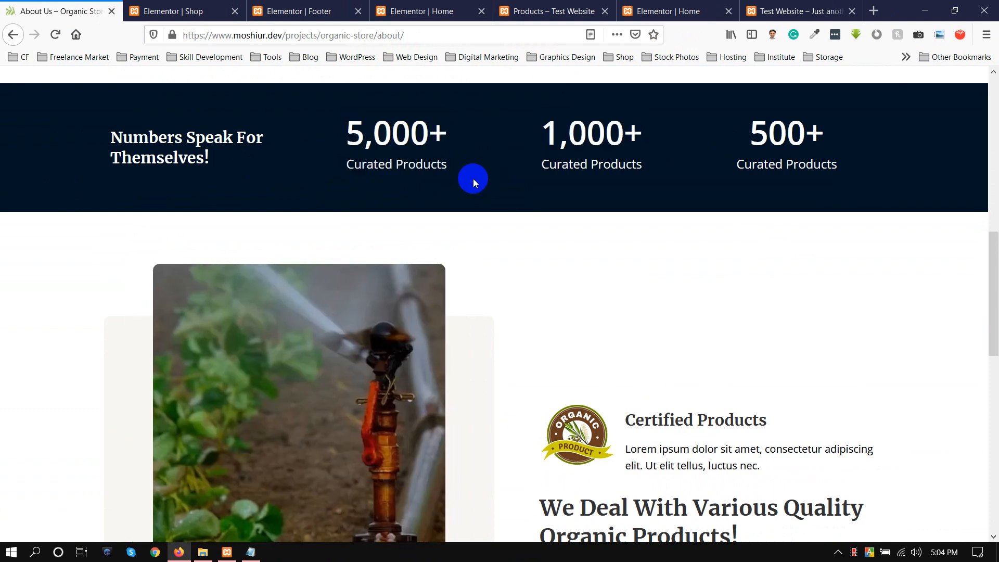
Step: Search the Elementor widgets for "count" in the Home page editor to locate the Counter widget
left_click(796, 11)
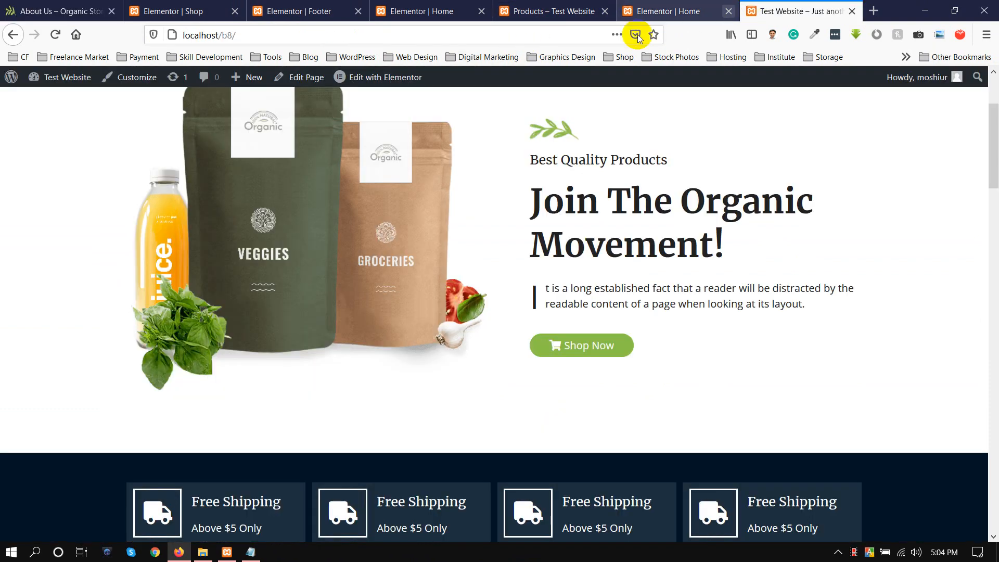
left_click(662, 11)
scroll(49, 196, "up", 3)
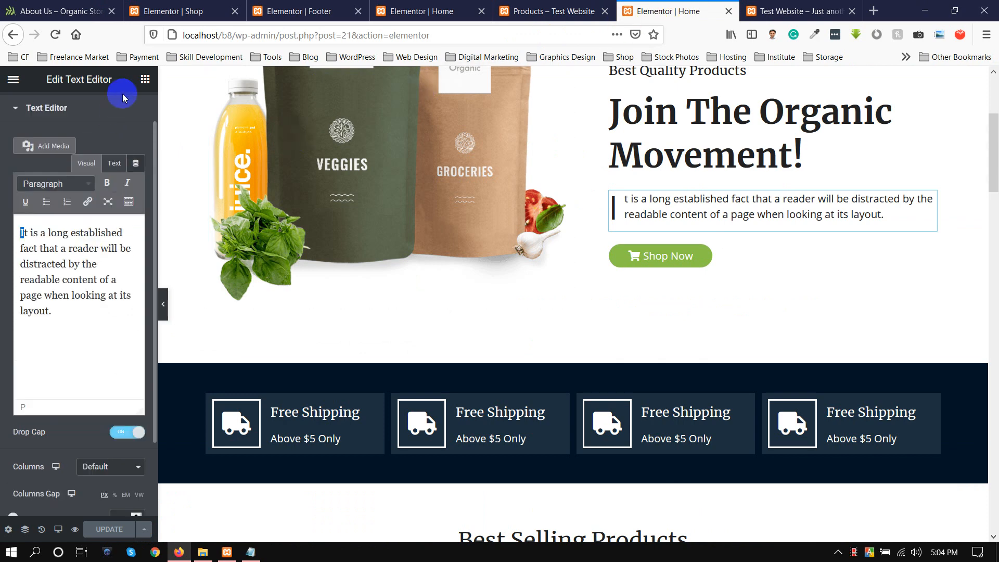
left_click(146, 80)
type("counter")
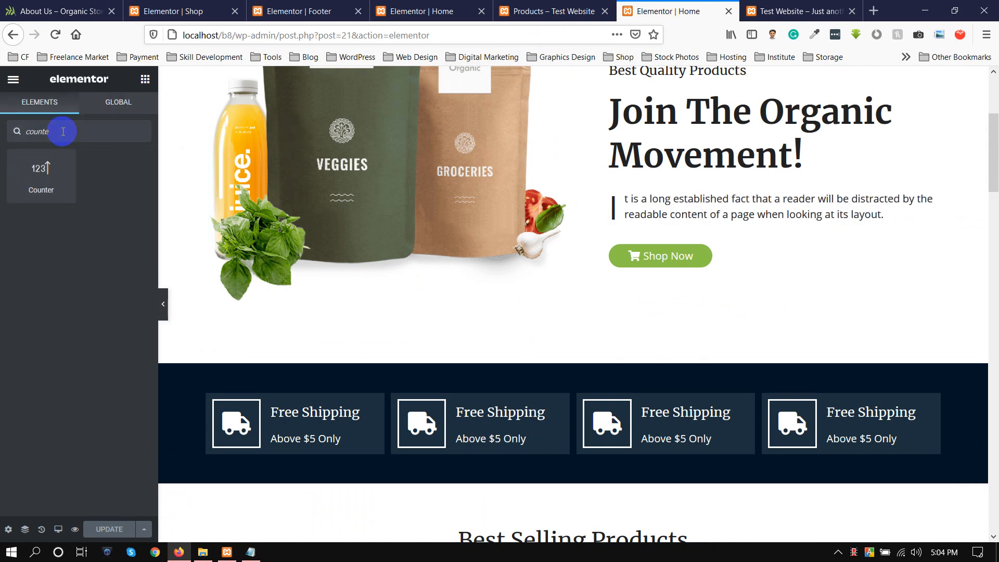
key("BackSpace")
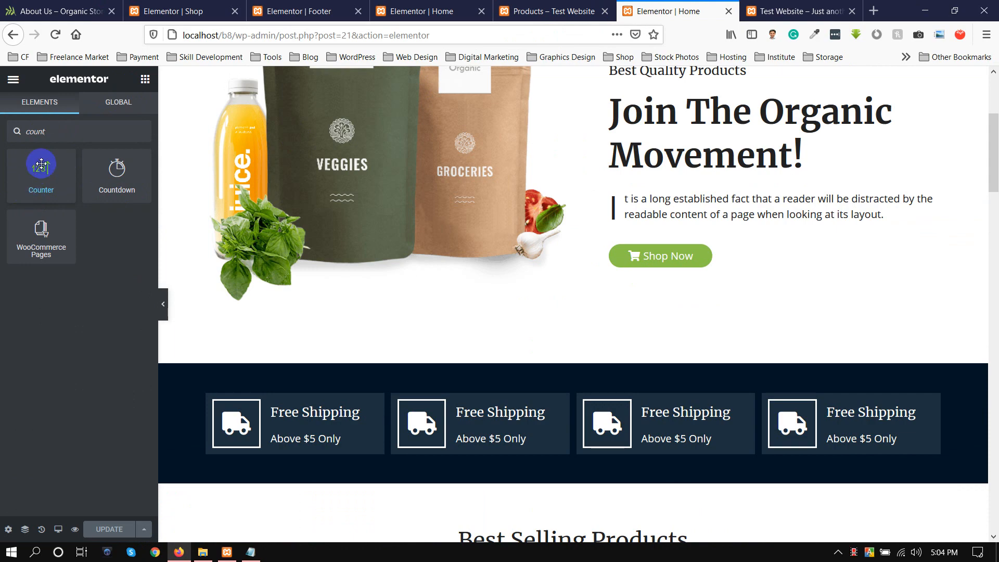
Step: Examine the reference About page's testimonial card, Certified Products block, product lists and footer
left_click(42, 11)
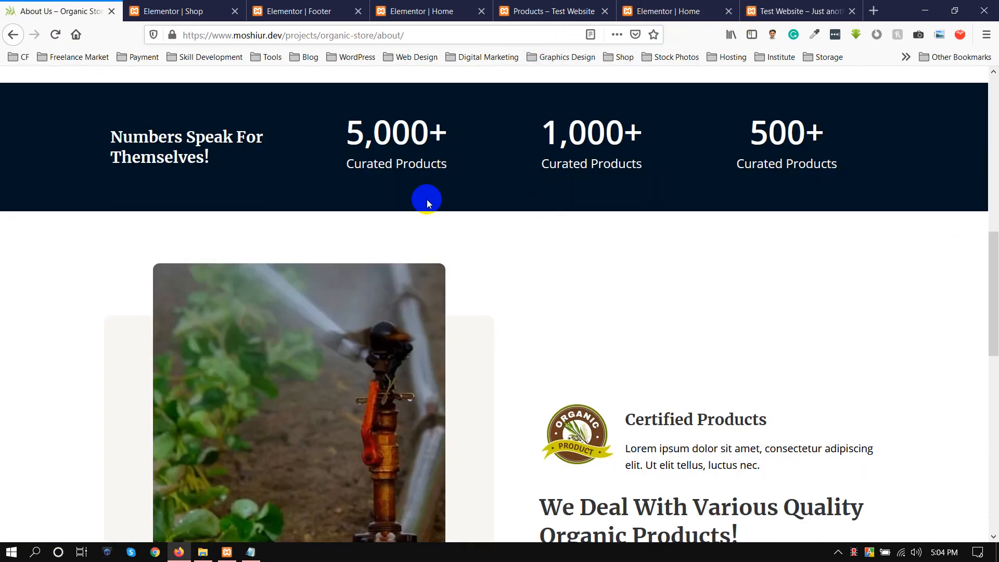
scroll(645, 219, "down", 5)
scroll(644, 219, "down", 6)
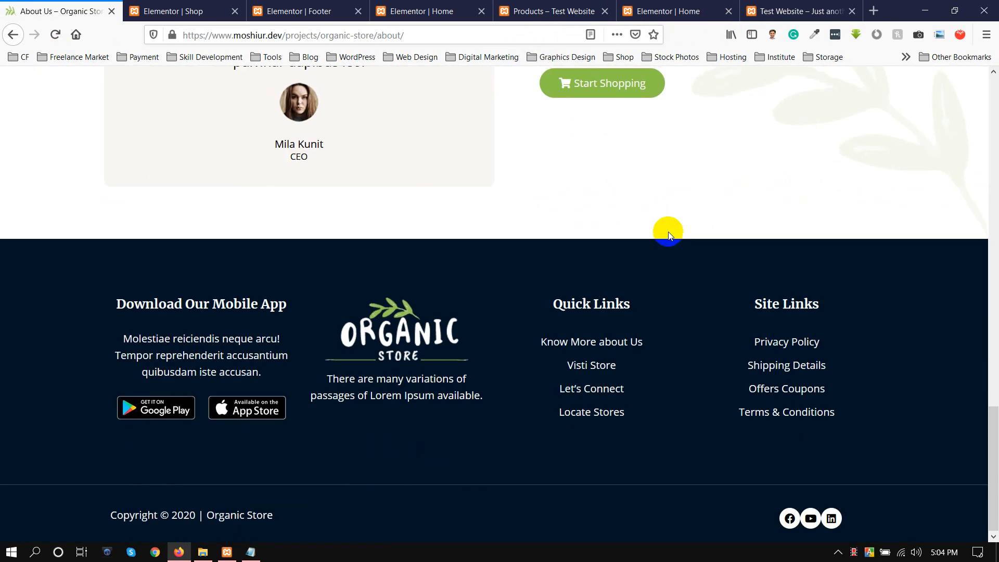
scroll(232, 250, "up", 8)
scroll(333, 272, "down", 3)
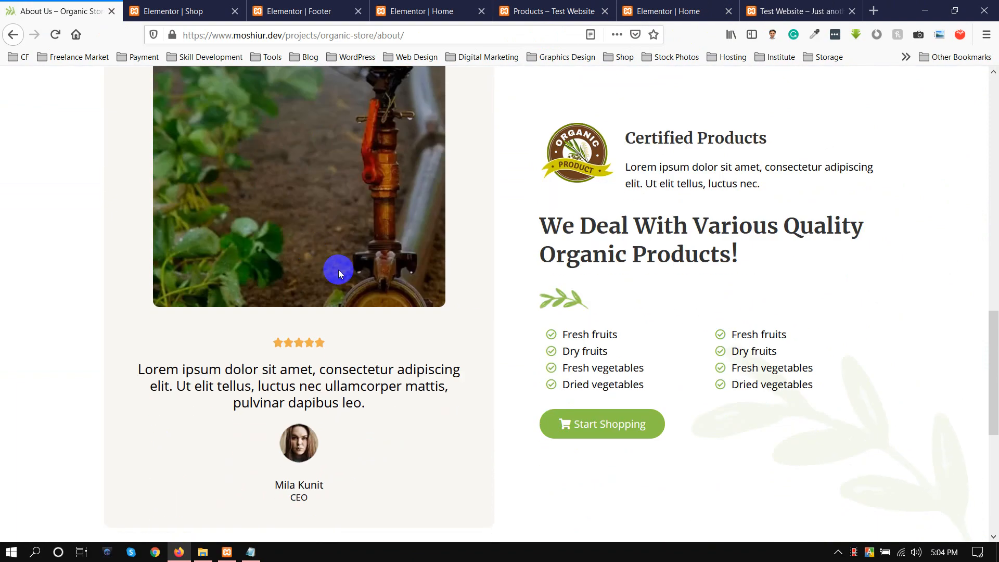
scroll(330, 255, "down", 3)
scroll(305, 239, "up", 4)
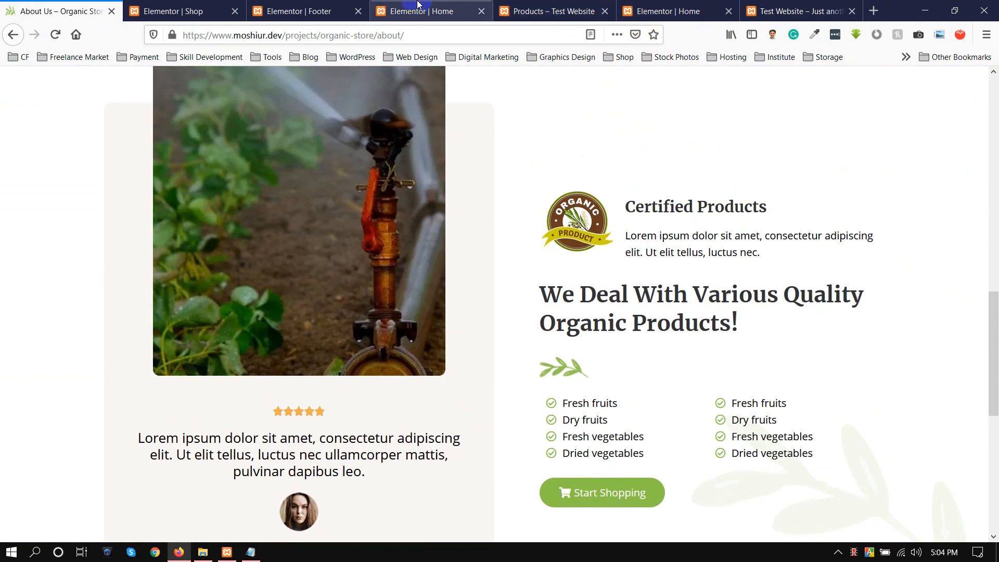
Step: Close the older Elementor Home editor tab and the test website's Products tab
left_click(432, 6)
left_click(482, 11)
left_click(482, 11)
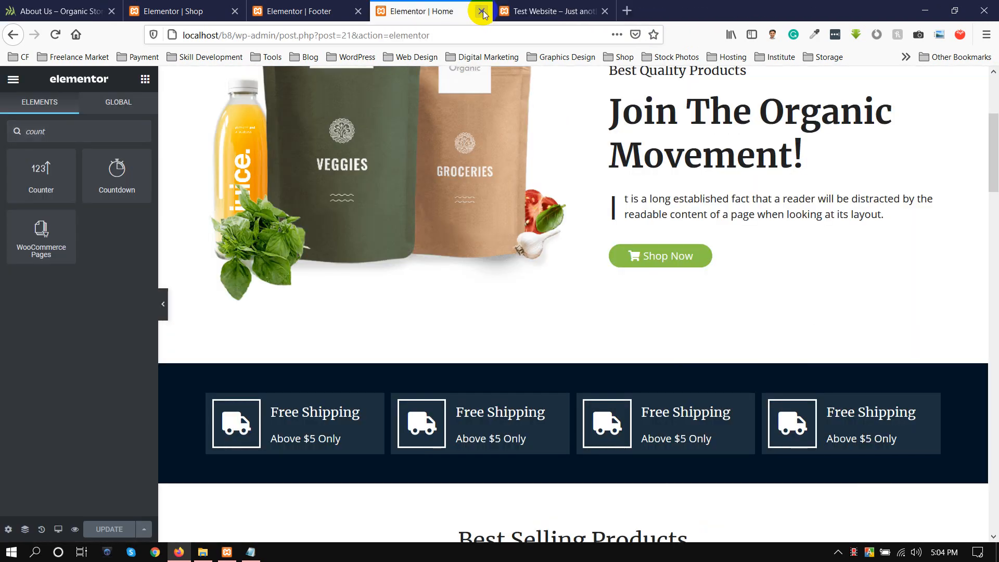
Step: Close the remaining Elementor Home editor tab and switch to the Shop editor tab
left_click(482, 11)
left_click(333, 10)
left_click(218, 11)
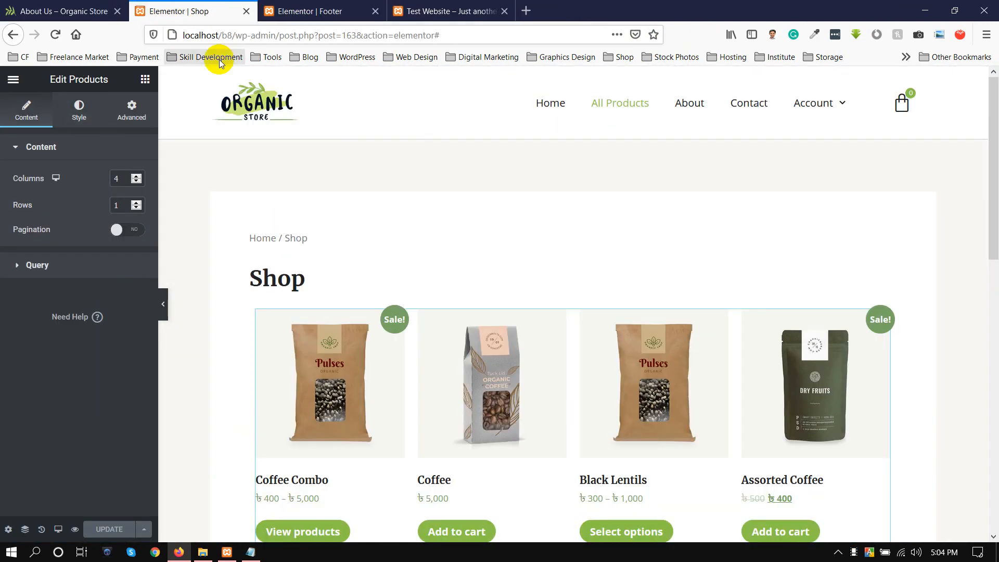
left_click(11, 79)
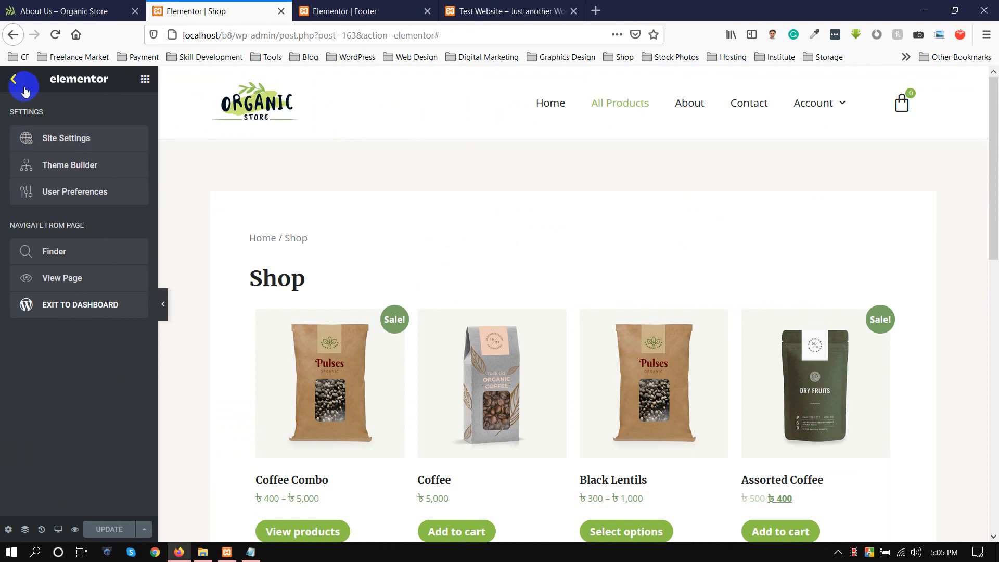
left_click(20, 85)
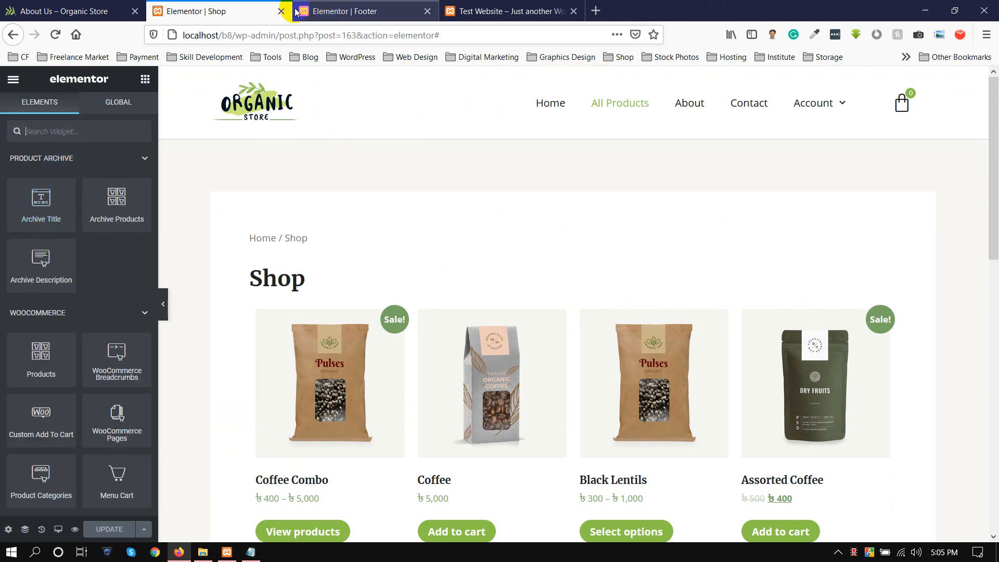
Step: Load the WordPress dashboard at localhost/b8/wp-admin in place of the Shop editor and close the Footer editor tab
left_click_drag(275, 34, 596, 55)
key("BackSpace")
key("Return")
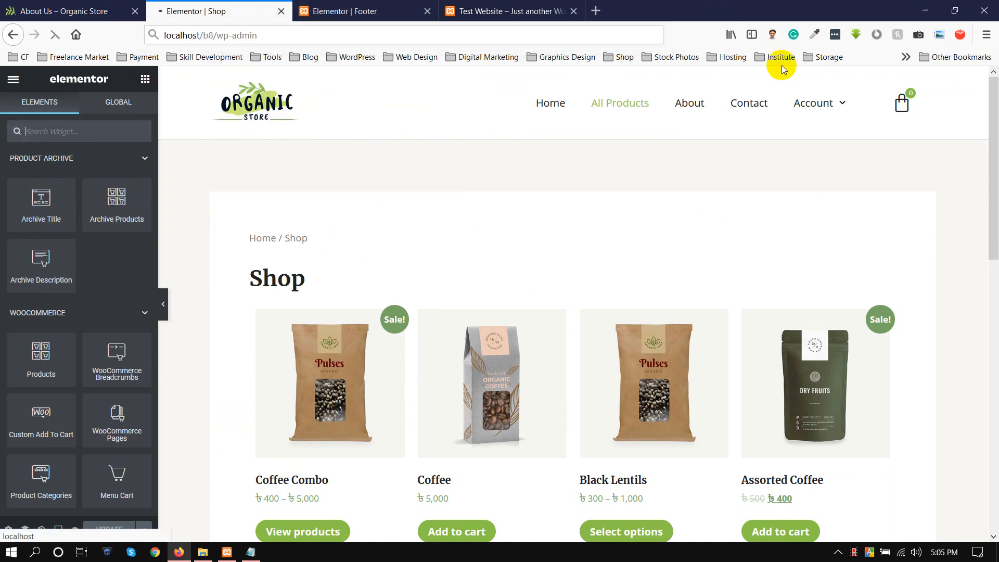
left_click(402, 11)
left_click(428, 11)
left_click(224, 9)
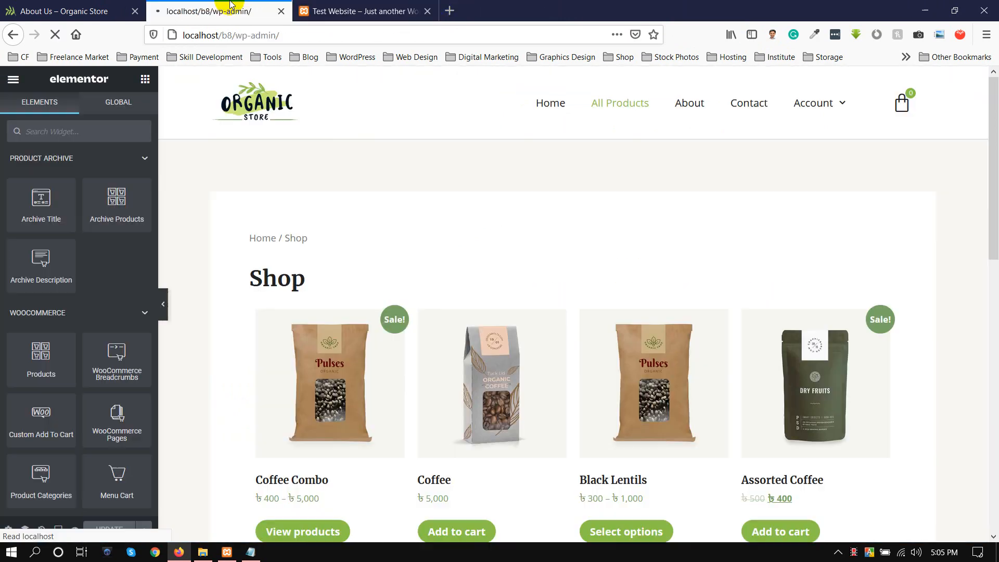
Step: Go to the list of all pages and open the About page for editing in a new browser tab
mouse_move(13, 227)
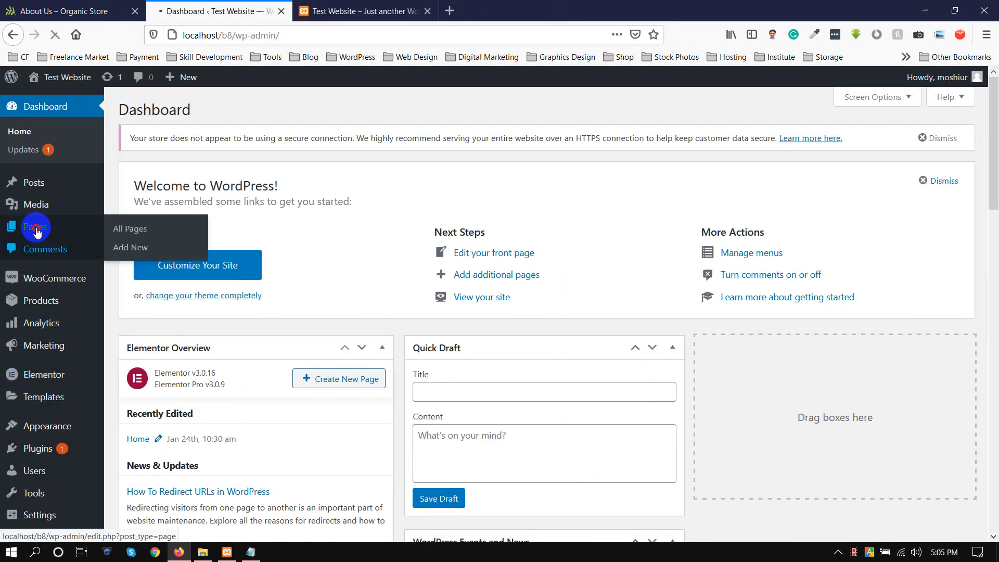
left_click(79, 526)
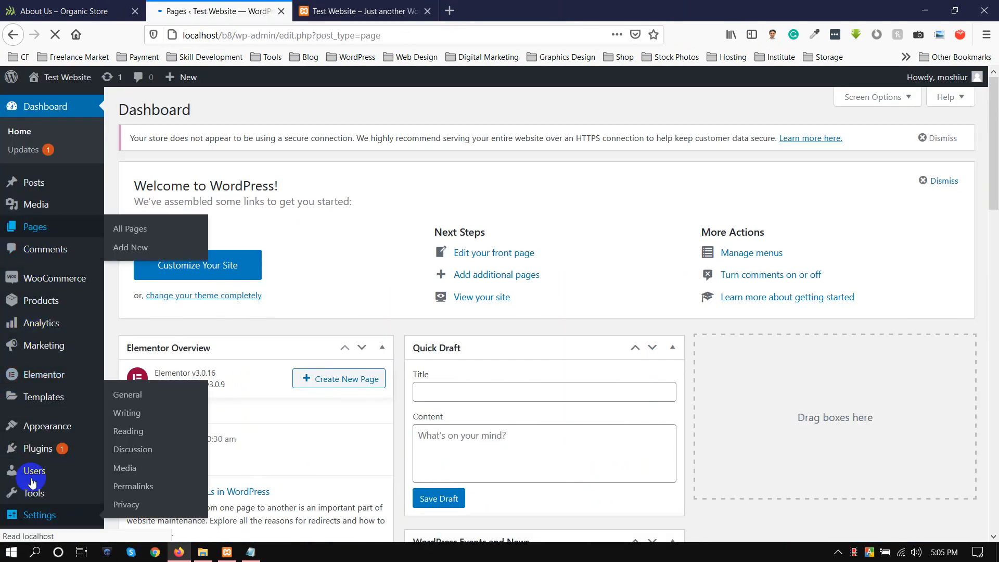
mouse_move(324, 209)
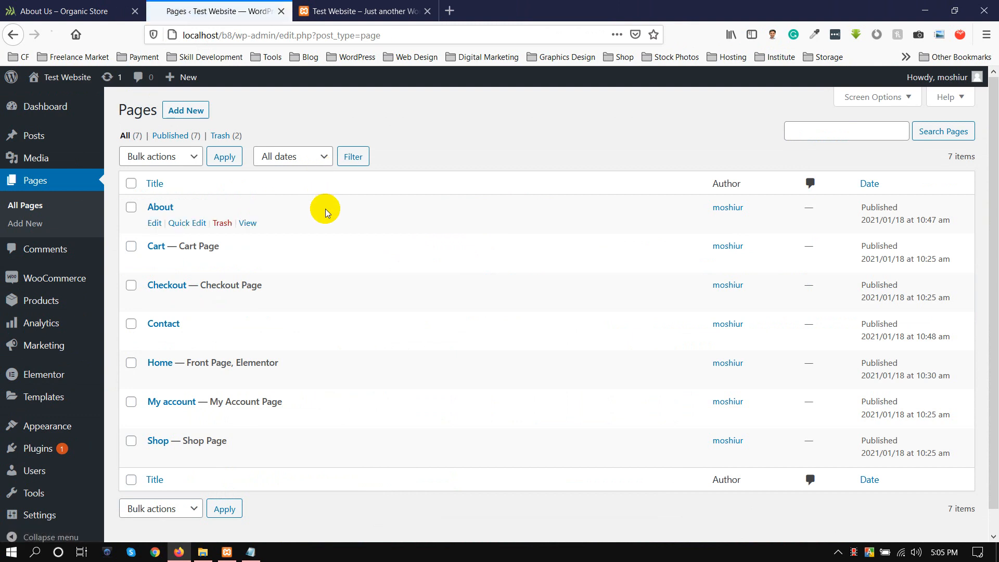
middle_click(159, 223)
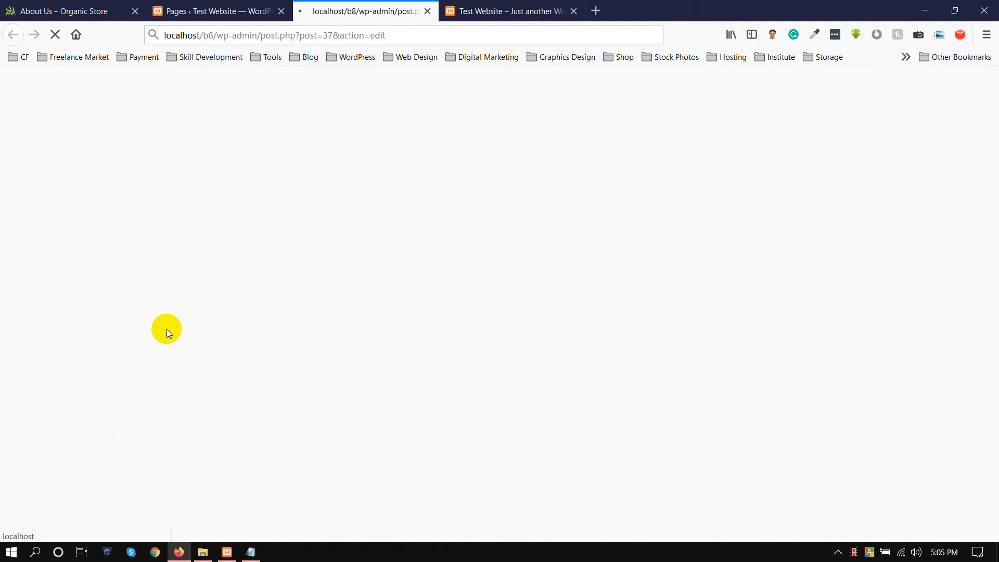
left_click(465, 11)
left_click(350, 9)
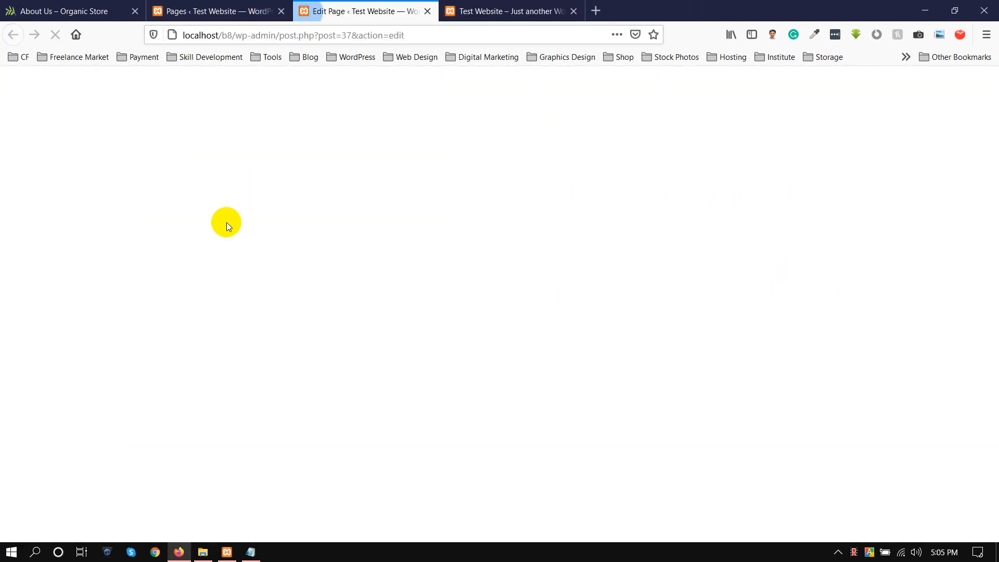
Step: Check the About page's template under its page attributes and open the page in the Elementor editor
scroll(941, 354, "down", 3)
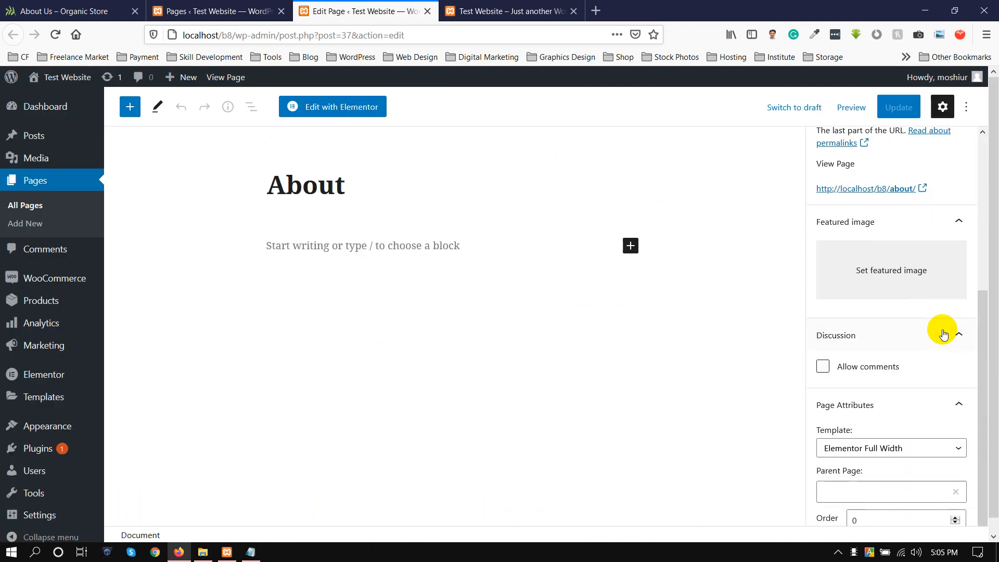
scroll(644, 366, "up", 1)
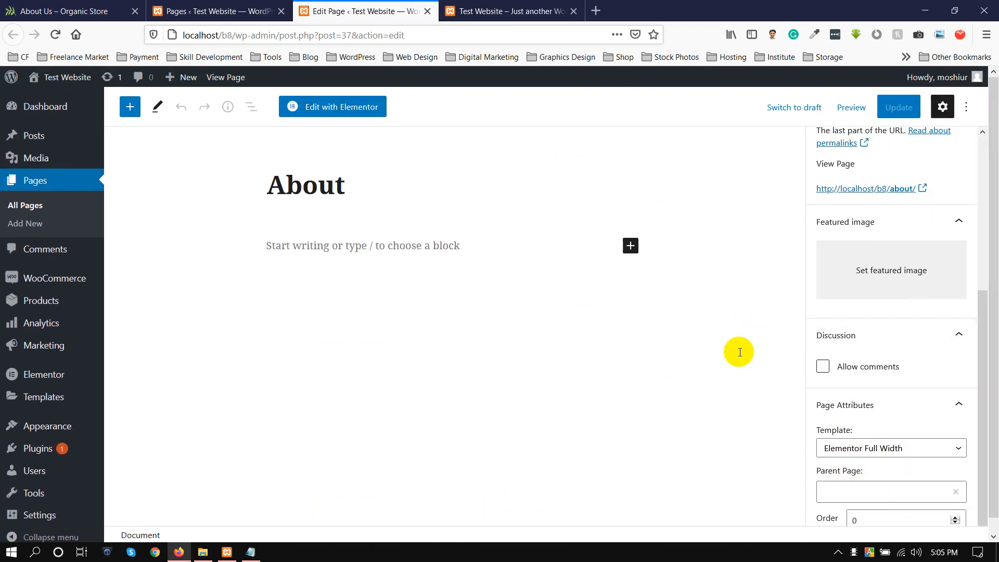
scroll(862, 288, "up", 4)
scroll(861, 287, "up", 1)
left_click(367, 111)
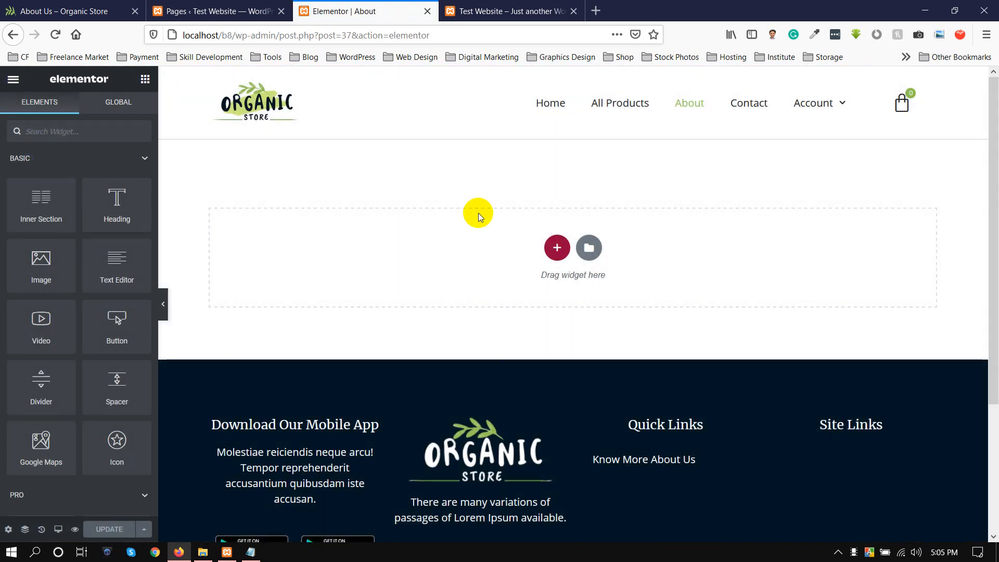
Step: Add a section with two equal columns to the empty About page, consulting the reference page for the layout
left_click(16, 10)
scroll(467, 305, "up", 4)
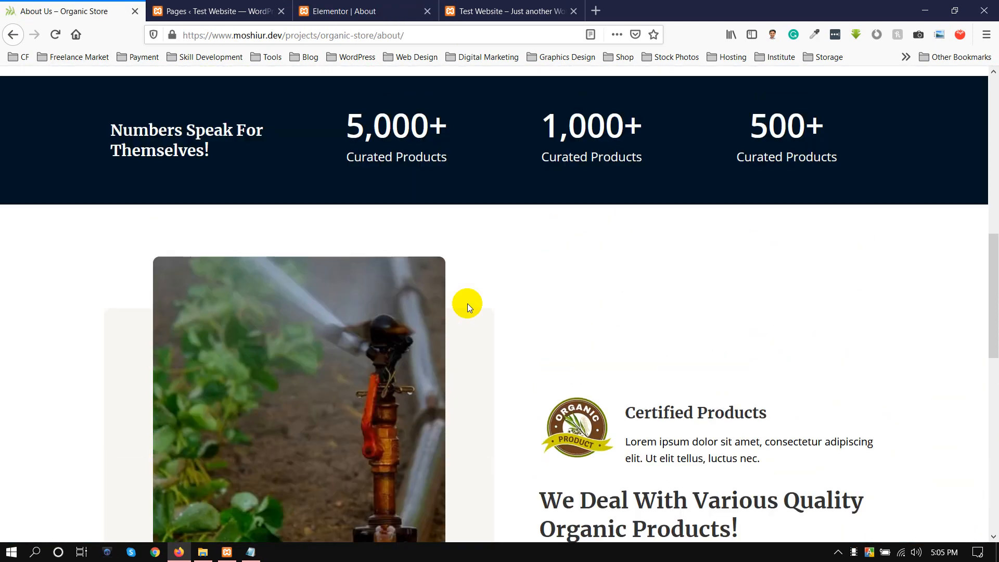
left_click(366, 11)
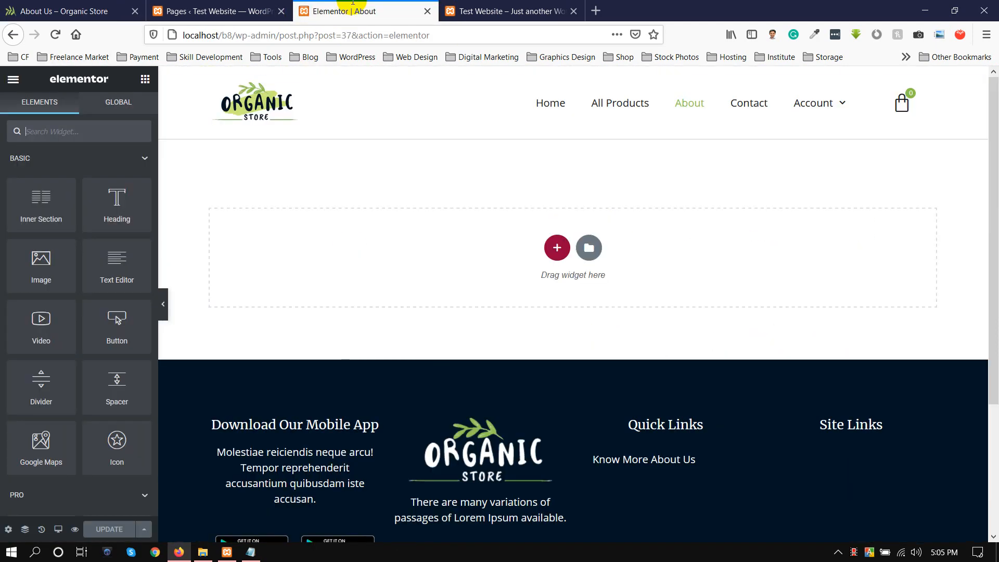
left_click(557, 248)
left_click(11, 11)
left_click(419, 7)
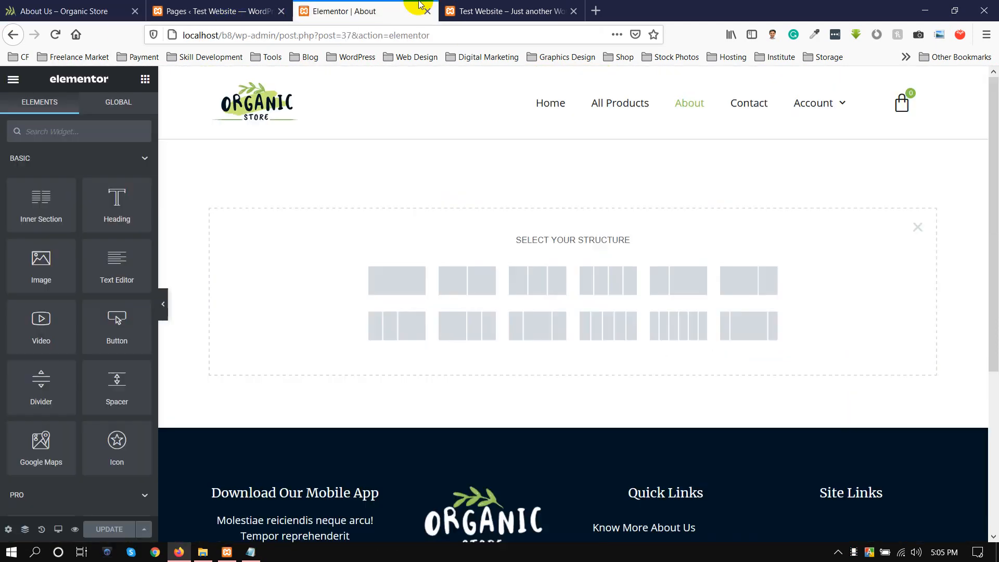
left_click(473, 288)
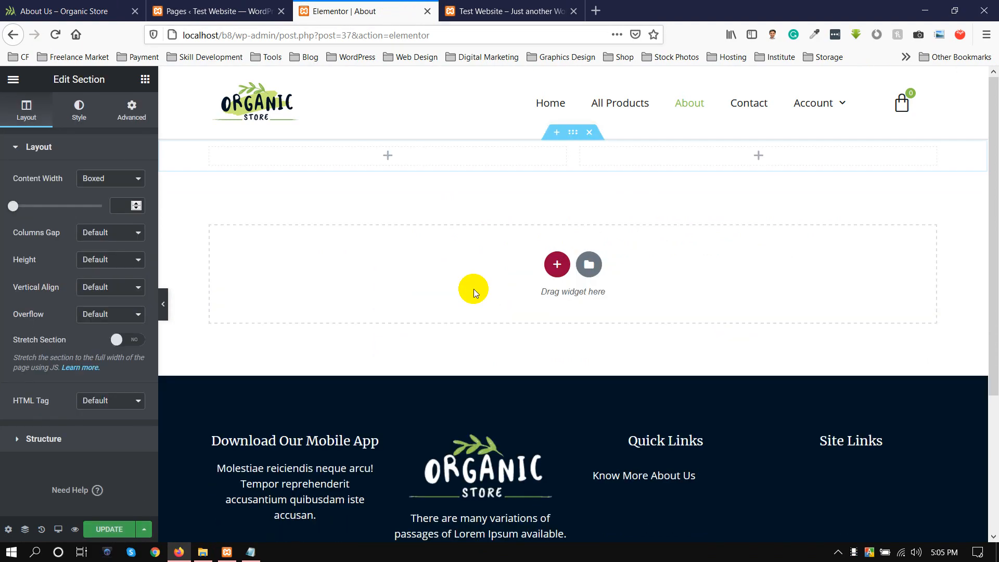
Step: Unlink the new section's padding values and set its top and bottom padding to 80 px
left_click(120, 6)
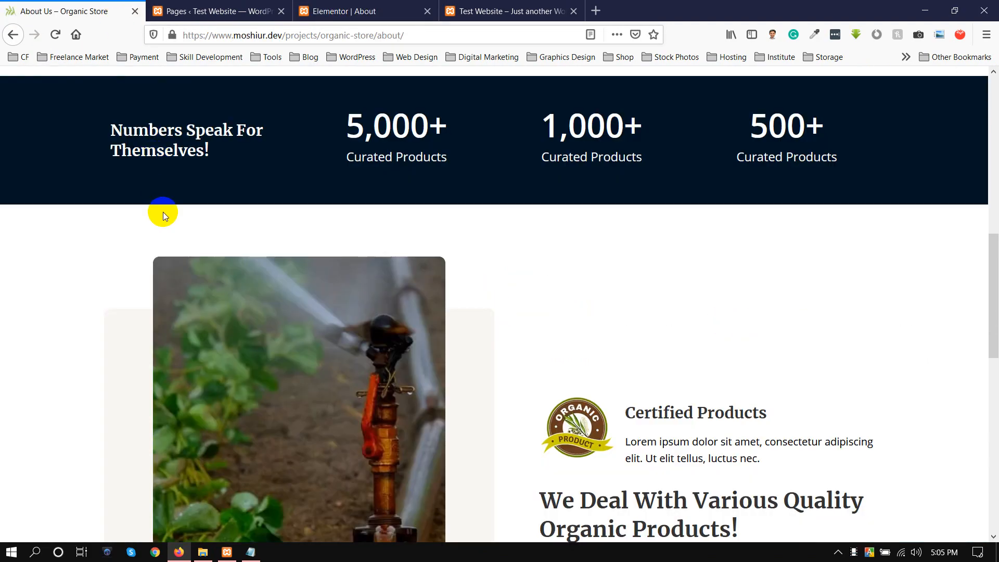
scroll(163, 214, "down", 5)
scroll(163, 214, "up", 5)
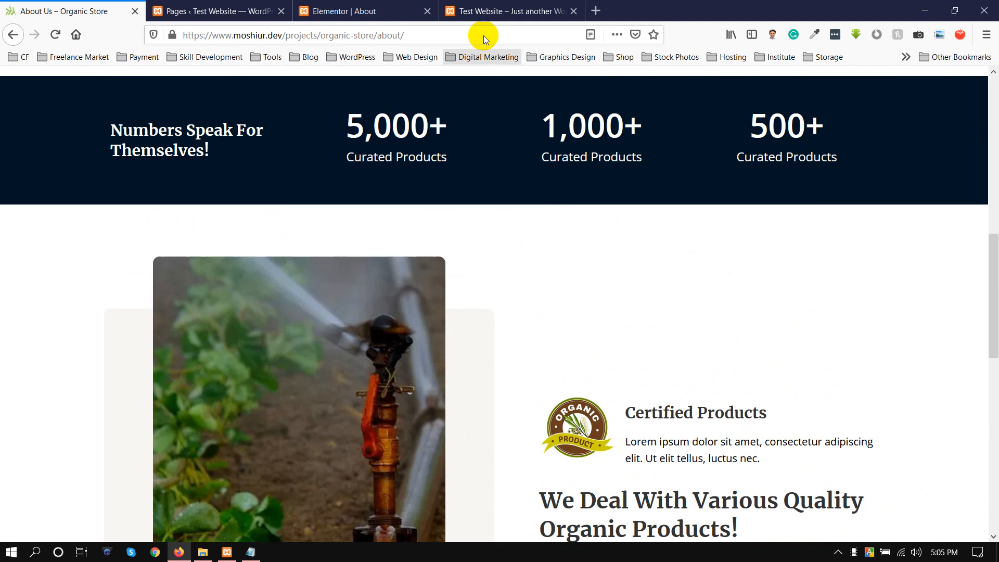
left_click(354, 7)
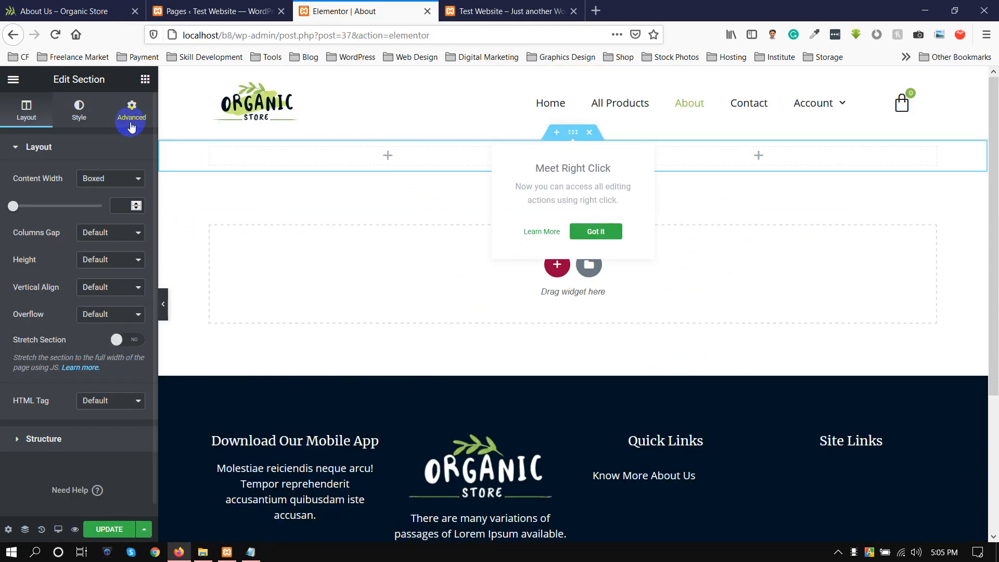
left_click(118, 108)
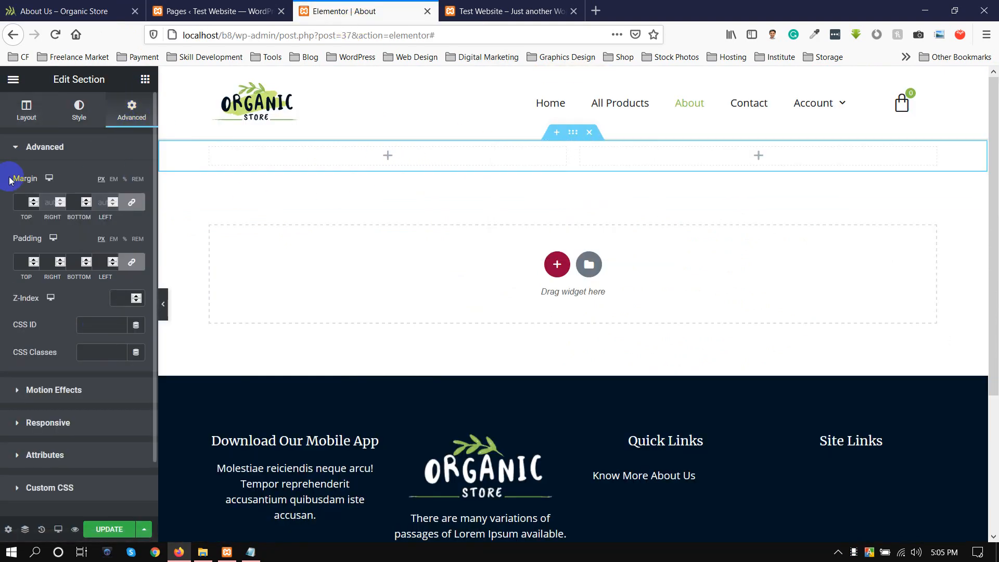
left_click(132, 262)
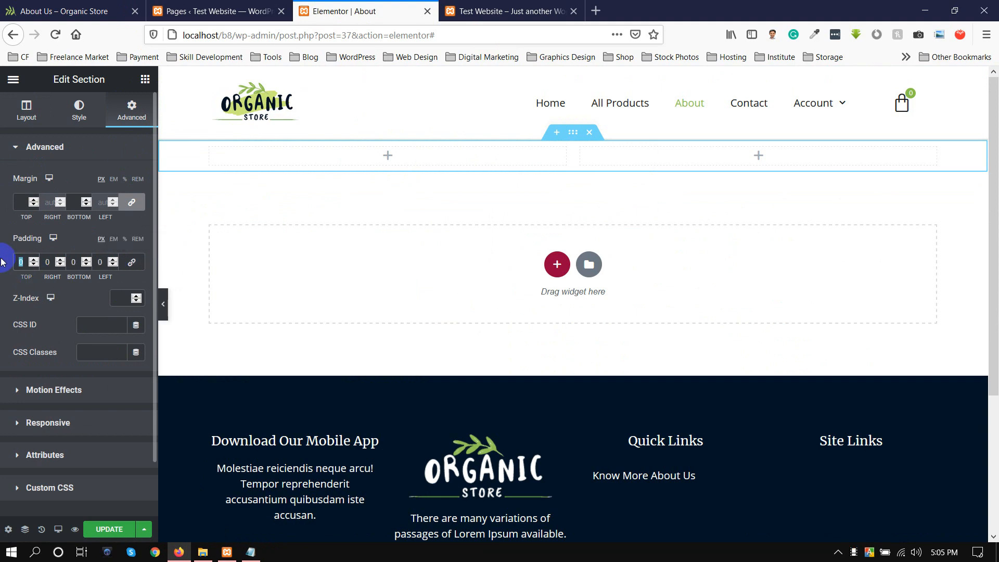
type("80")
left_click_drag(77, 263, 25, 260)
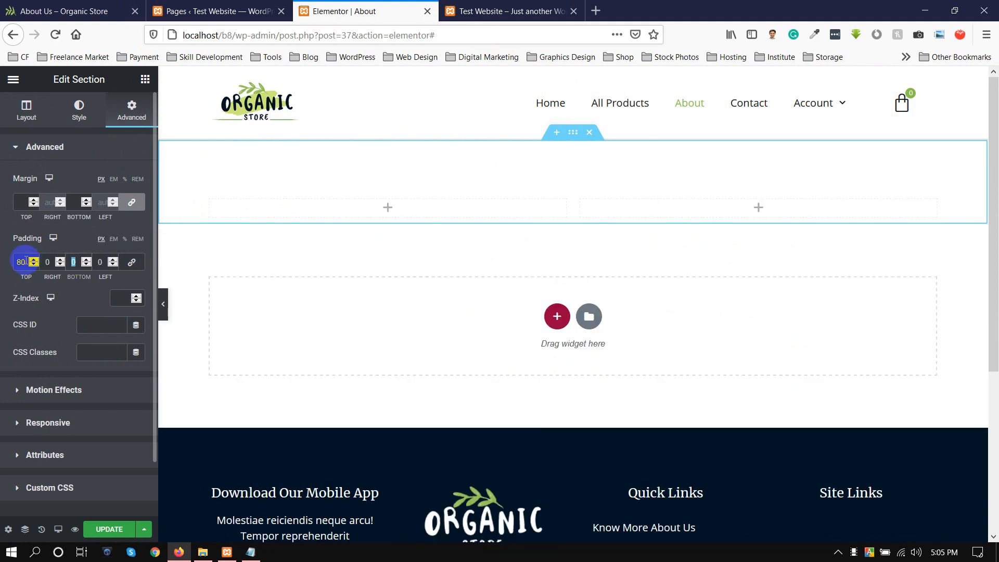
type("80")
Step: Sample the testimonial card's background colour #F8F6F3 on the reference About page and return to the Elementor About editor
left_click(59, 5)
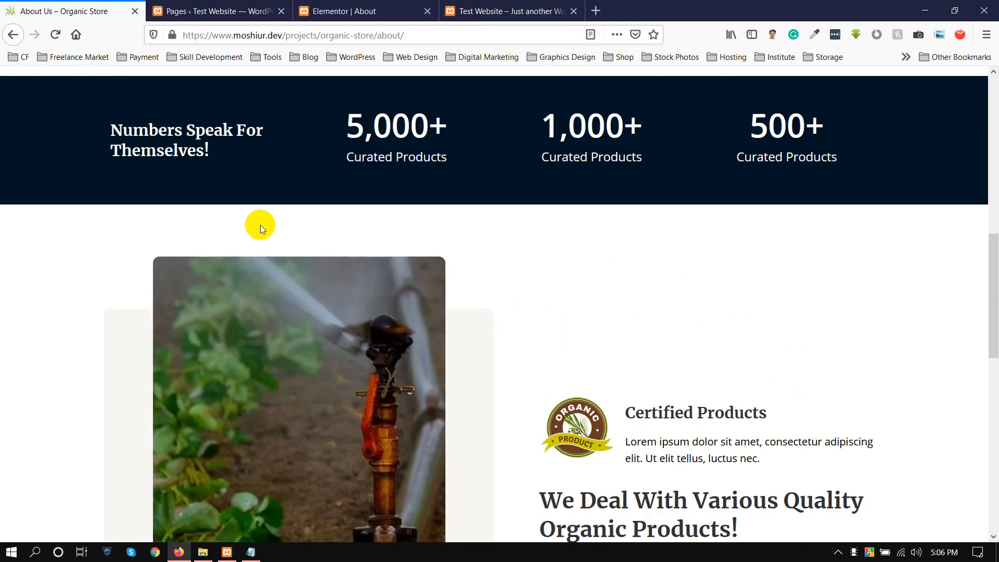
scroll(250, 227, "down", 5)
scroll(132, 154, "up", 1)
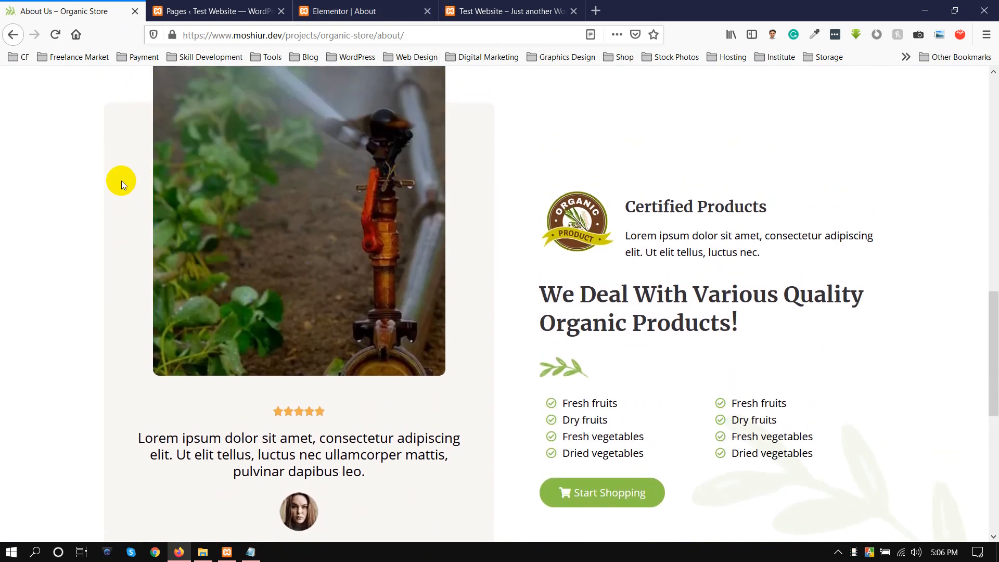
left_click(815, 35)
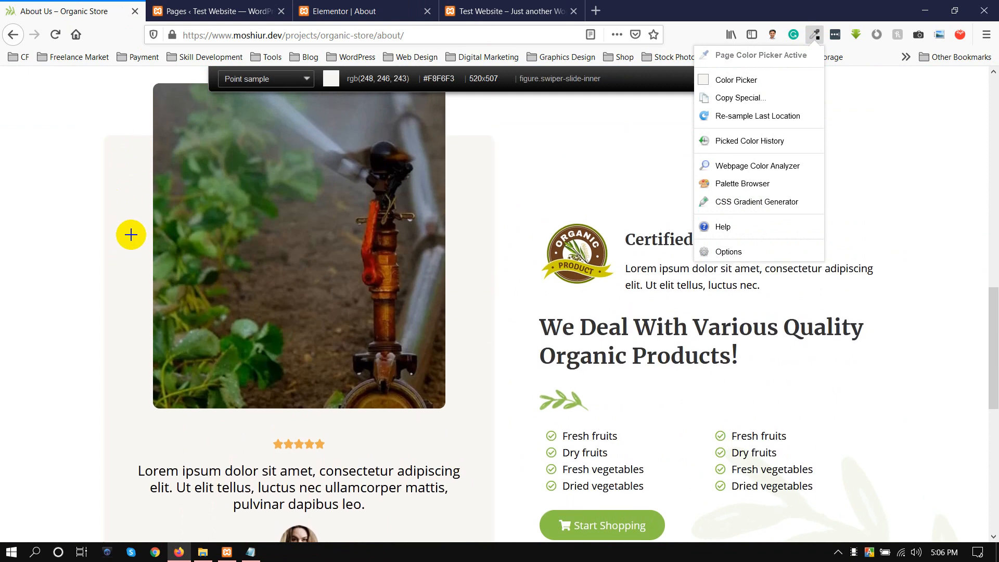
left_click(130, 248)
left_click(301, 6)
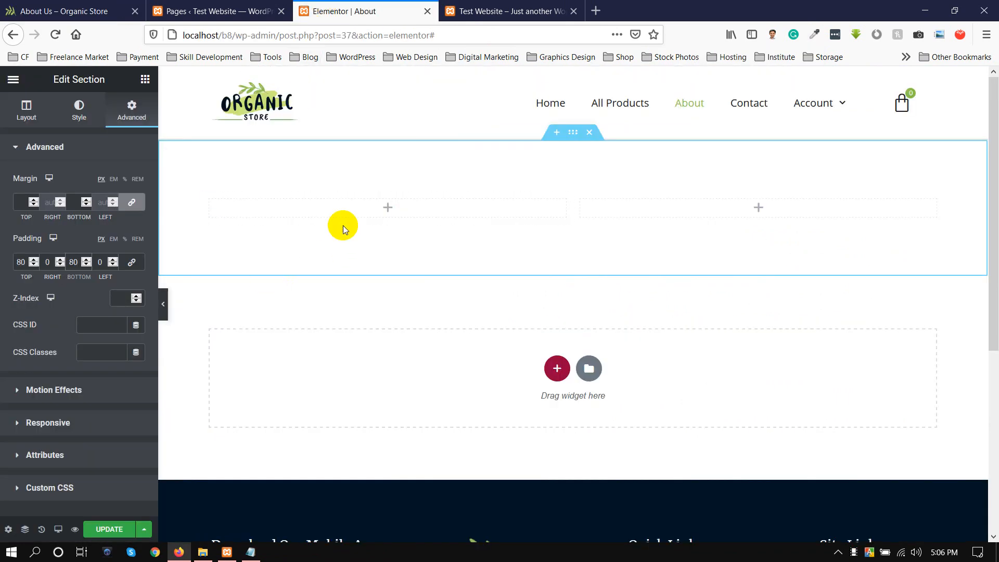
Step: Give the section's first column a classic background in the sampled colour #F8F6F3 and compare it with the reference page
left_click(212, 201)
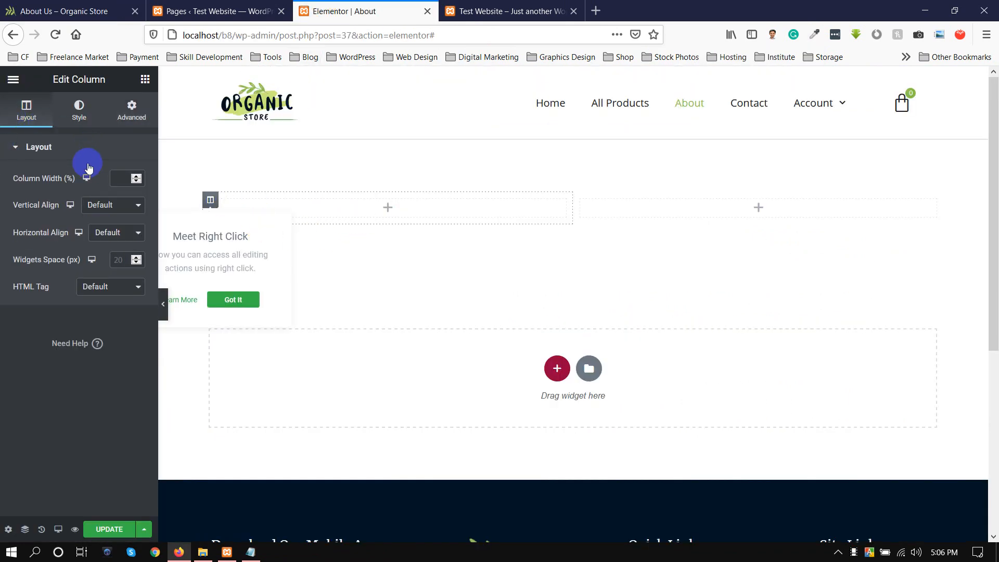
left_click(79, 107)
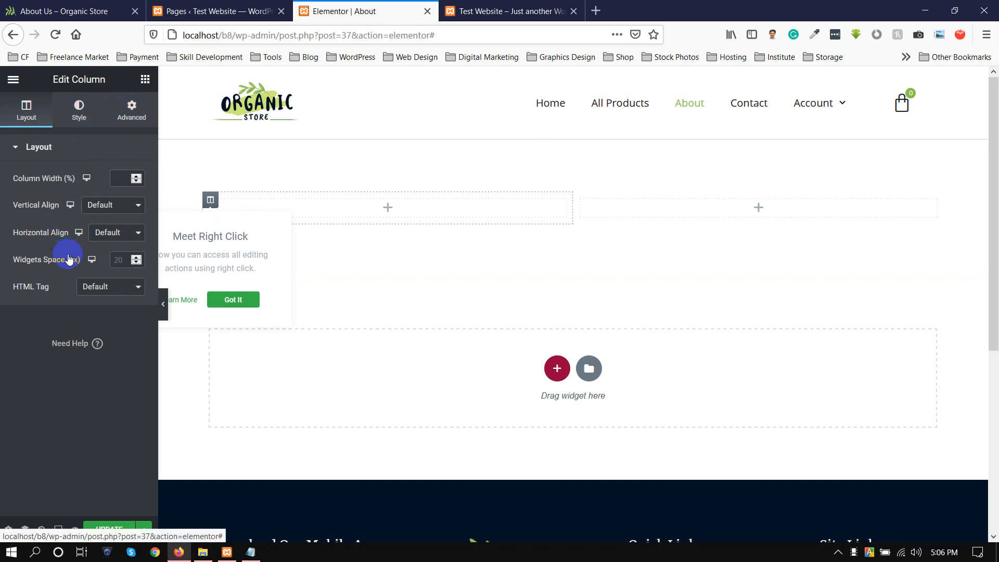
left_click(100, 206)
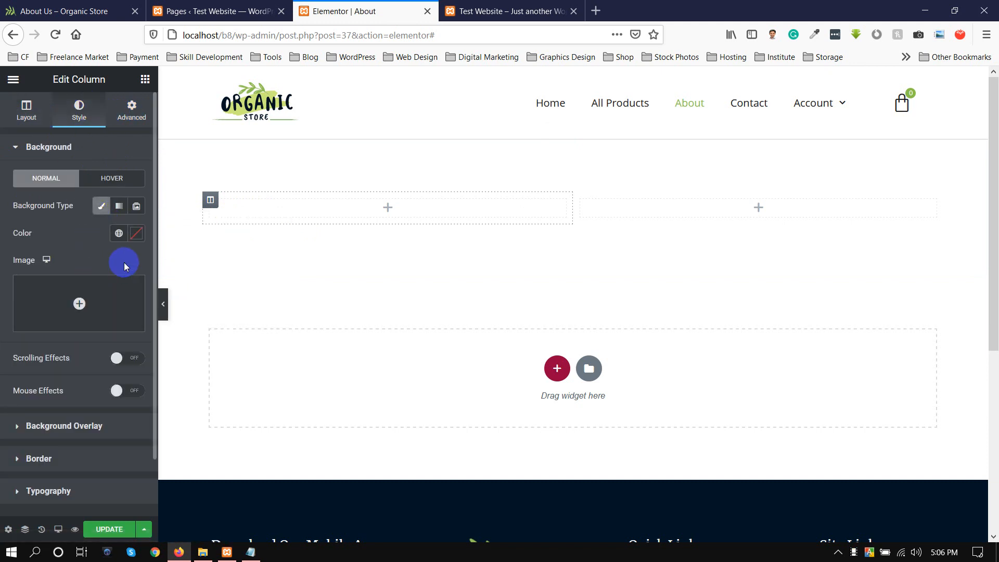
left_click(136, 235)
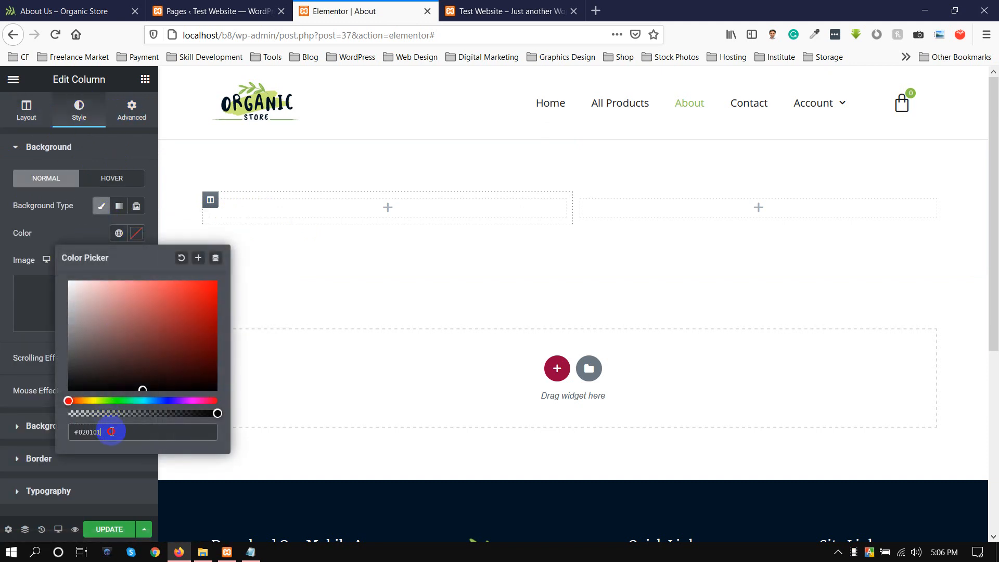
left_click_drag(111, 432, 1, 433)
key("ctrl+v")
left_click(17, 9)
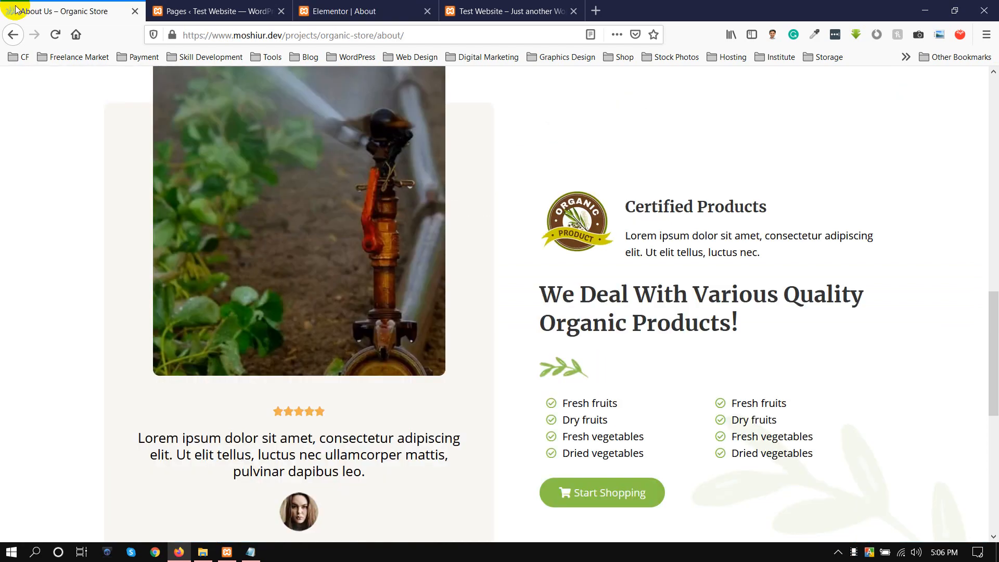
left_click(266, 10)
left_click(343, 13)
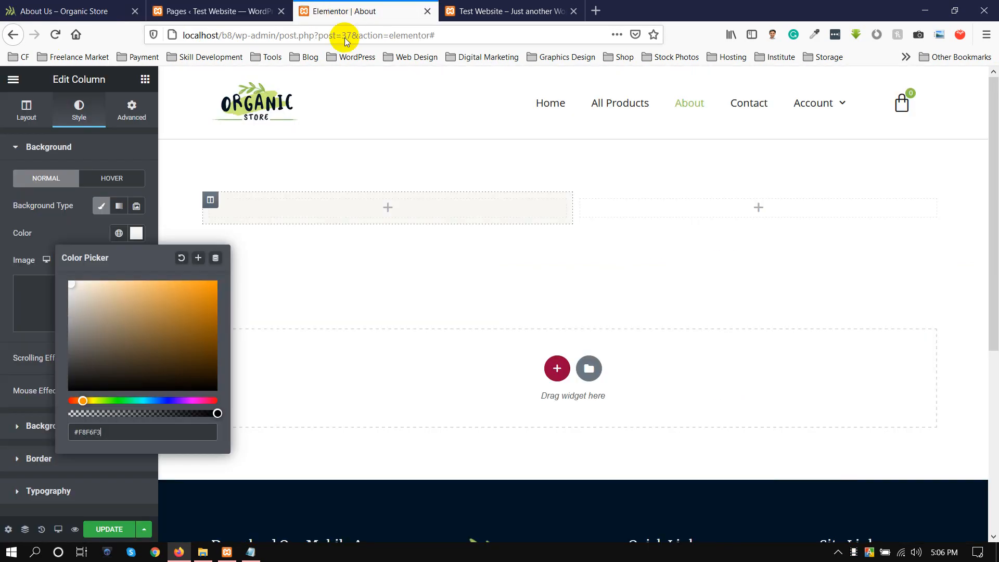
Step: Add an Image Carousel widget to the section's shaded first column
left_click(386, 208)
left_click(68, 139)
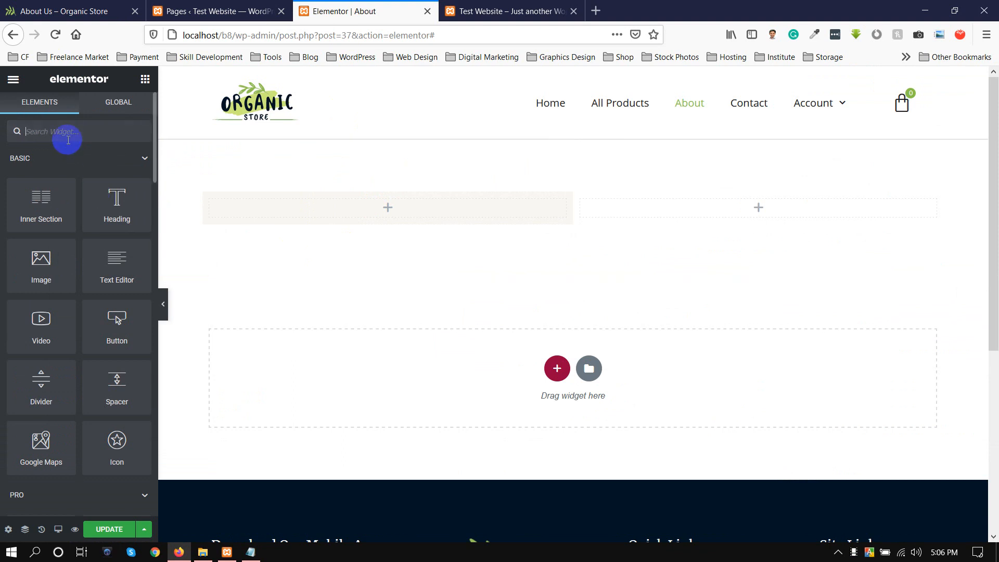
type("car")
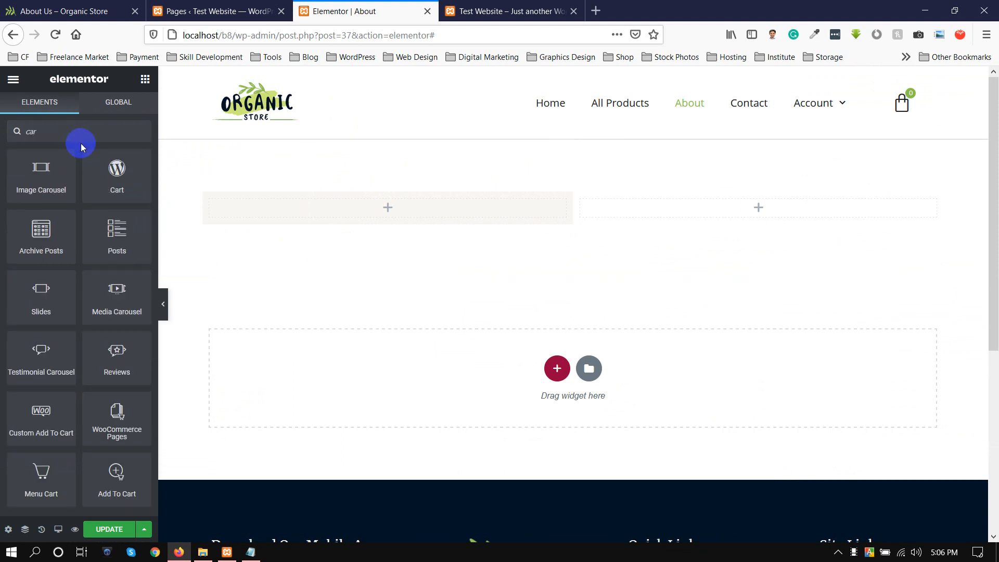
left_click_drag(46, 165, 383, 202)
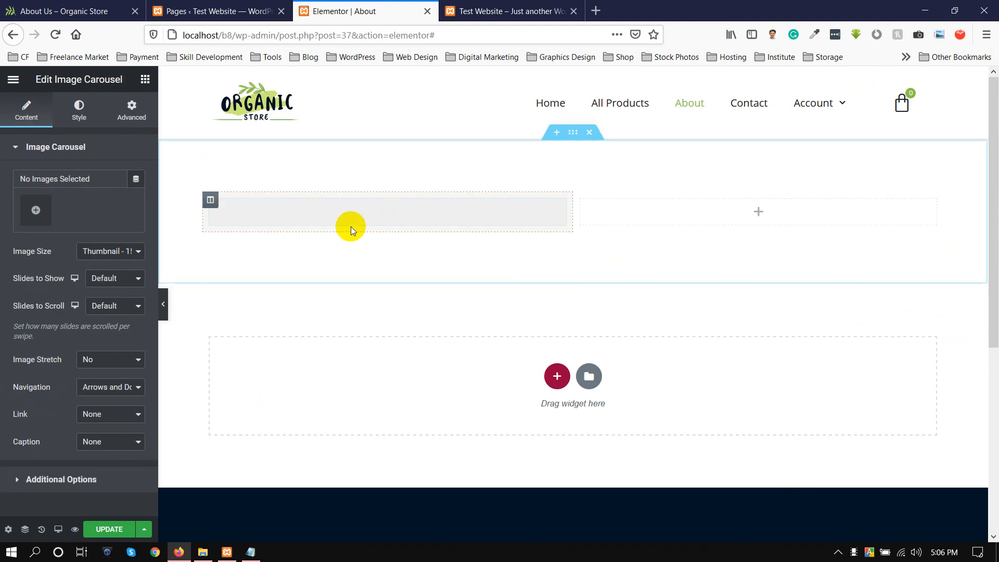
Step: Upload the farming03, farming04, image-01 and image-02 pictures from the images folder for the carousel's gallery
left_click(36, 210)
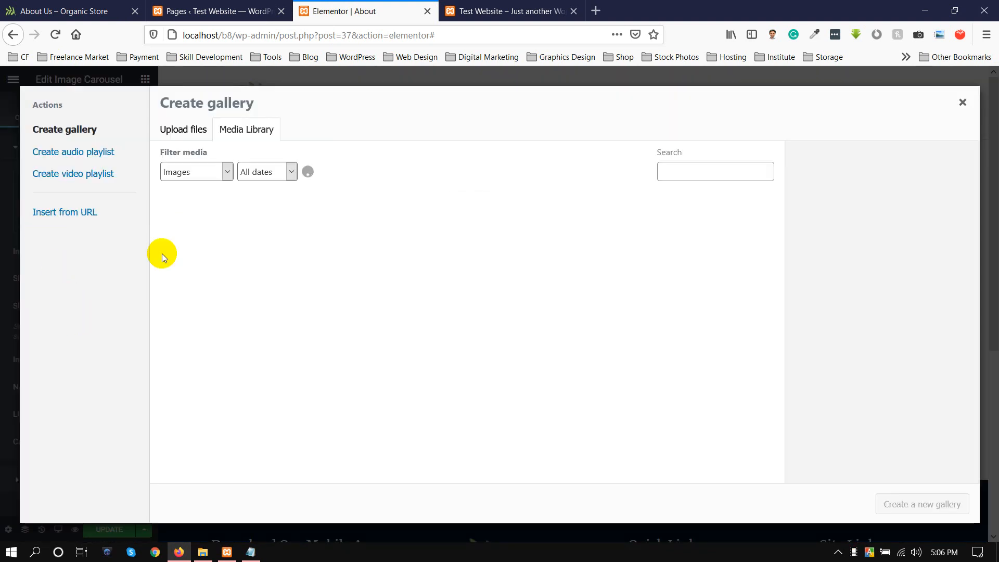
left_click(180, 130)
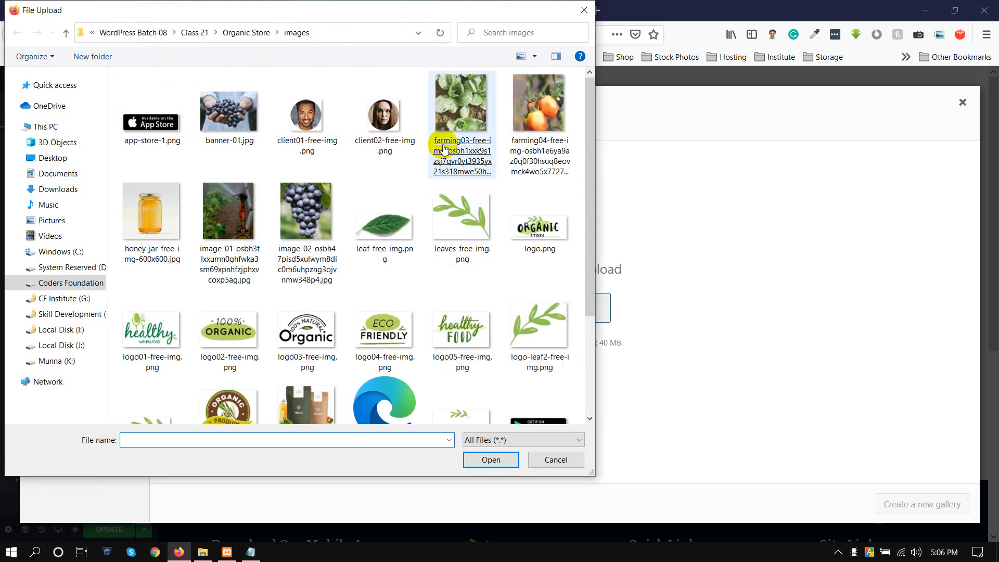
left_click(443, 150)
left_click(531, 127, "ctrl")
left_click(217, 274, "ctrl")
left_click(290, 219, "ctrl")
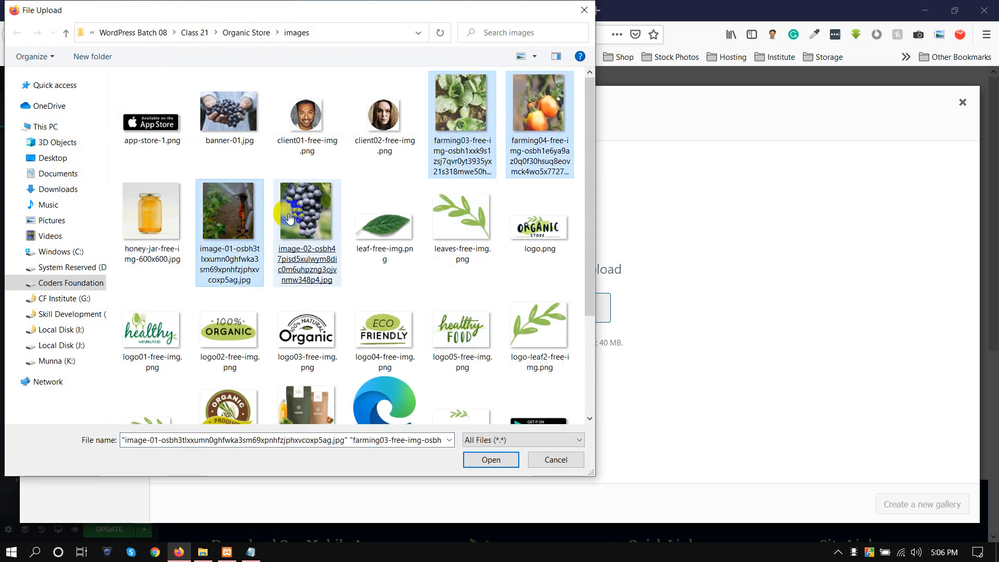
left_click(301, 223, "ctrl")
left_click(316, 247, "ctrl")
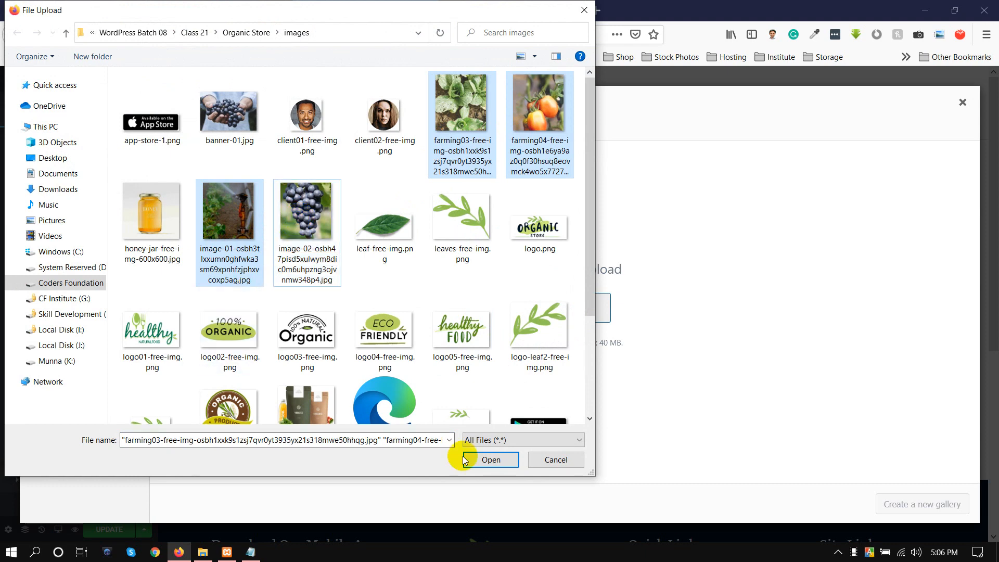
left_click(314, 252, "ctrl")
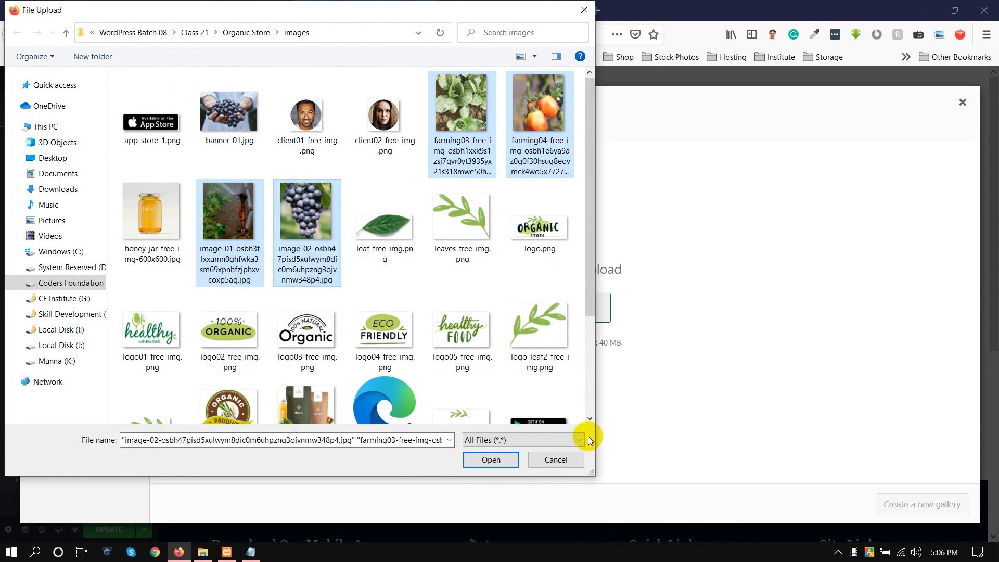
left_click(515, 459)
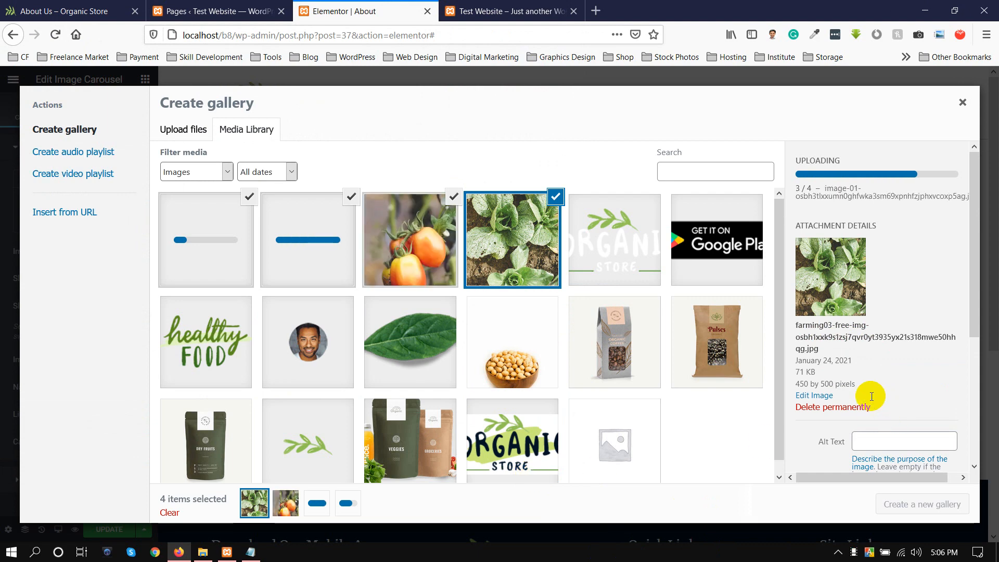
Step: Create a new gallery from the four uploaded pictures and insert it into the carousel
scroll(869, 394, "down", 3)
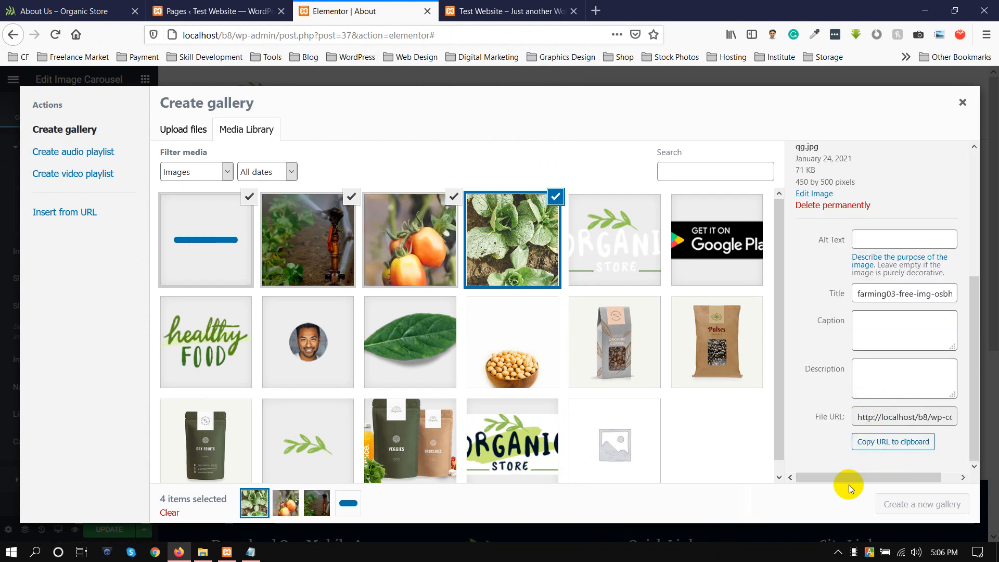
left_click(900, 505)
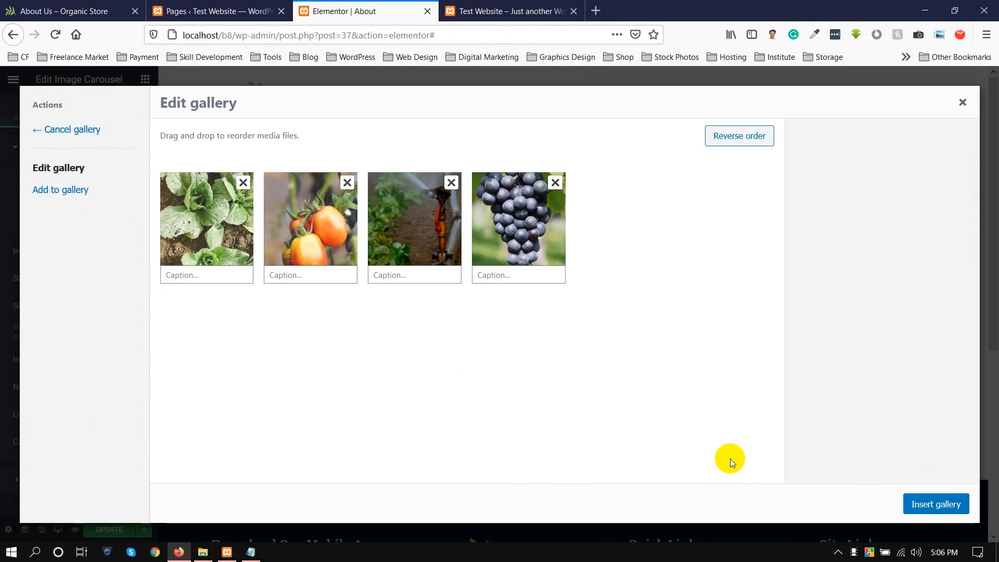
left_click(939, 504)
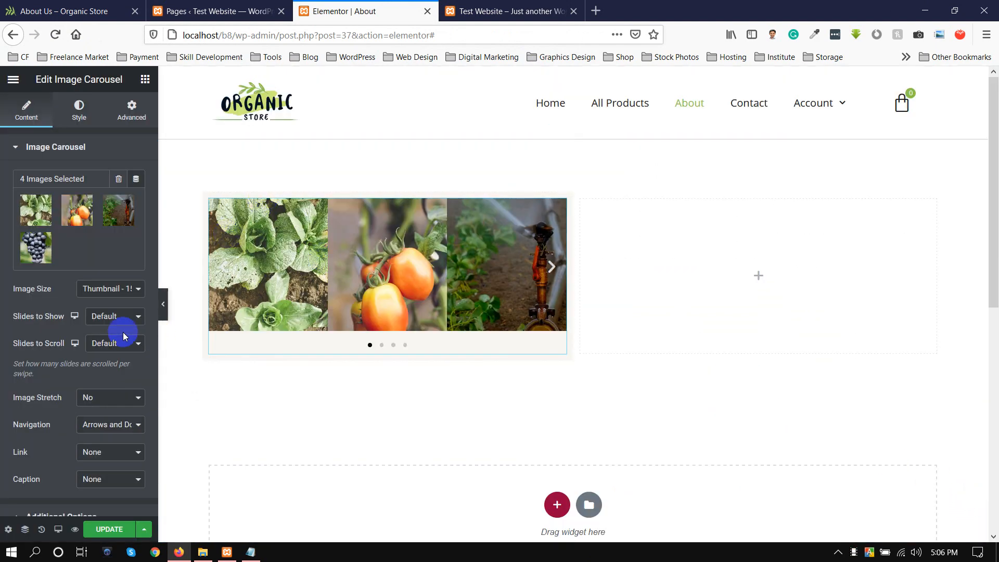
Step: Try the Custom image size for the carousel pictures
left_click(109, 290)
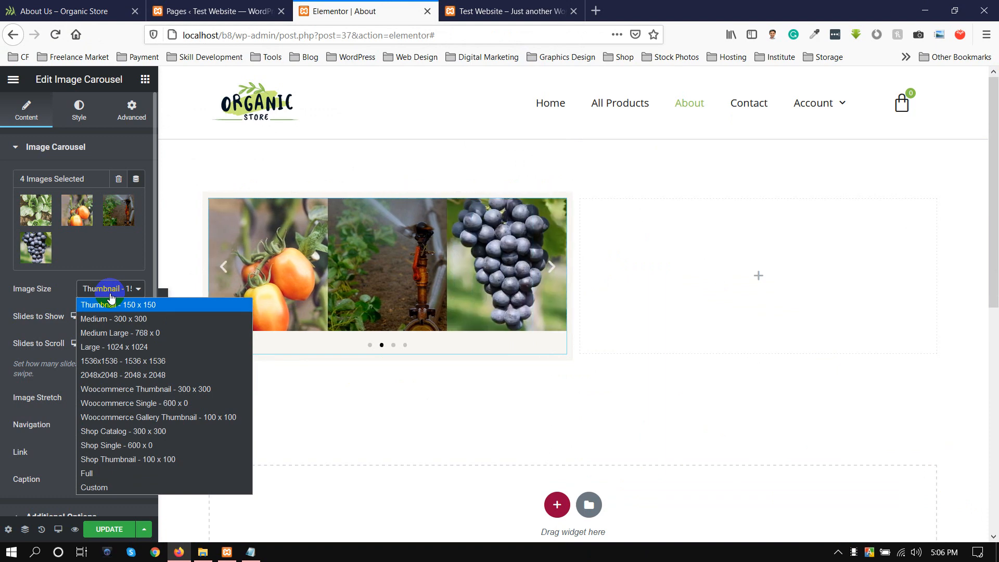
left_click(113, 488)
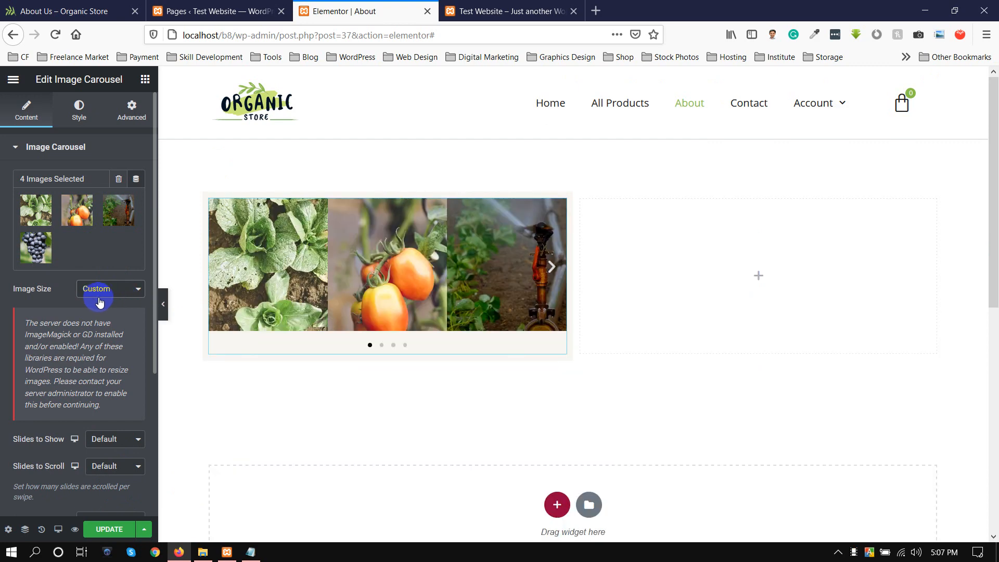
scroll(104, 300, "down", 3)
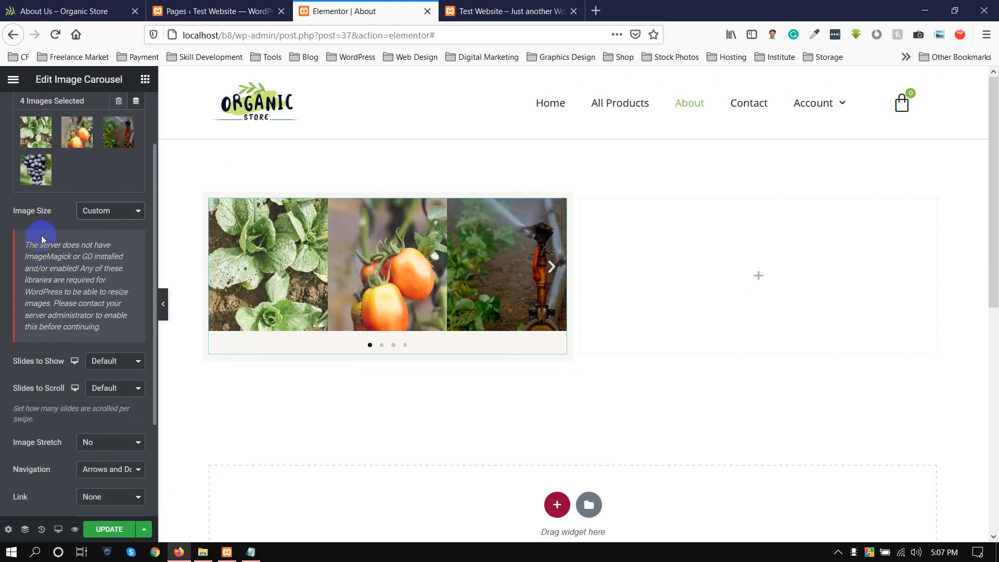
Step: Check the dimensions of the farming03 picture in File Explorer's images folder and return to the Elementor editor in Firefox
left_click(203, 550)
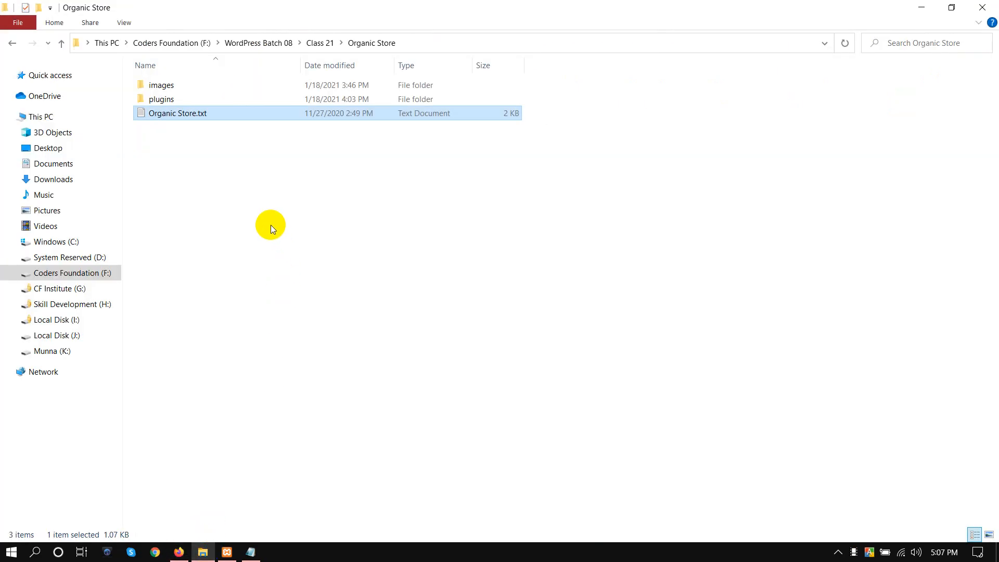
double_click(177, 89)
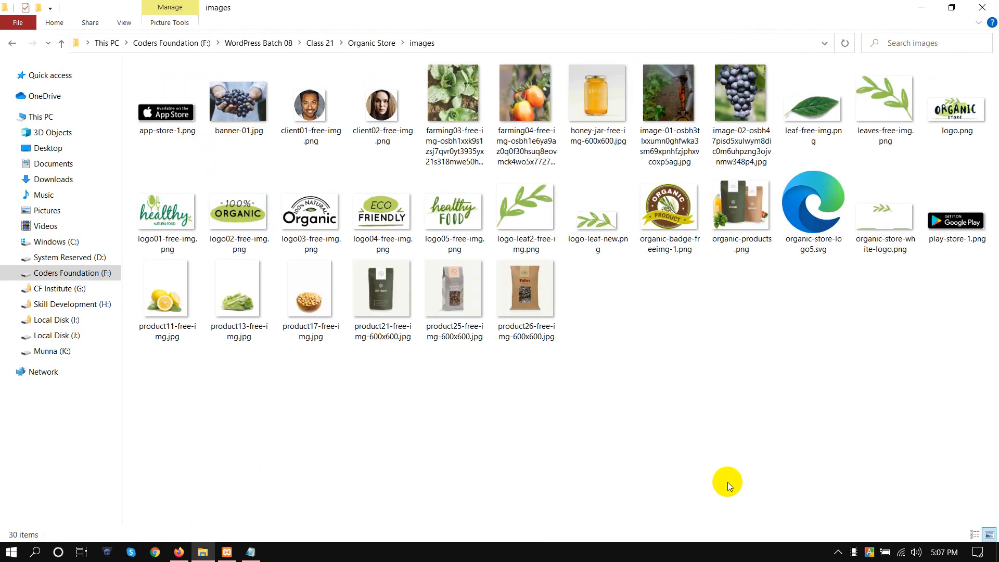
left_click(443, 100)
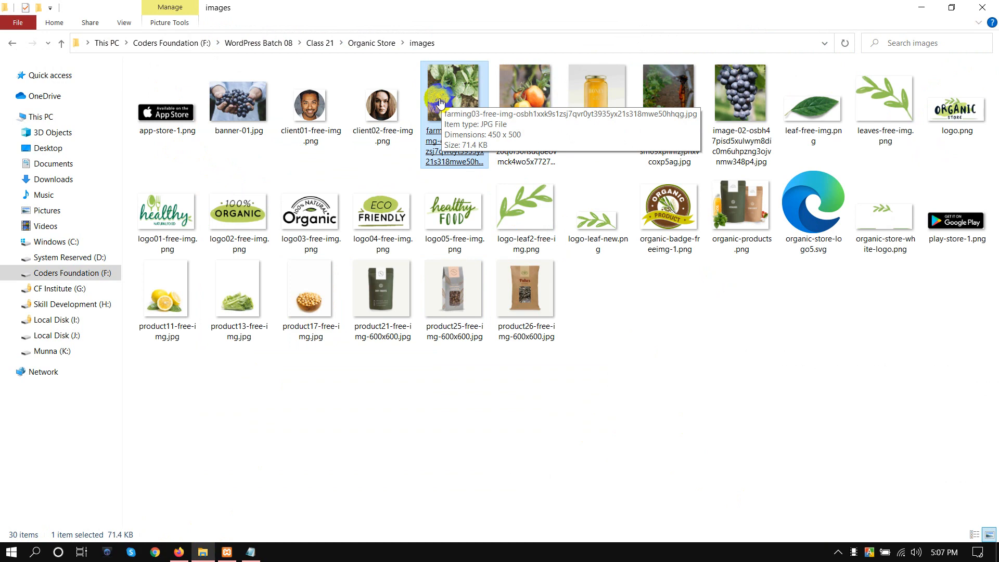
left_click(179, 552)
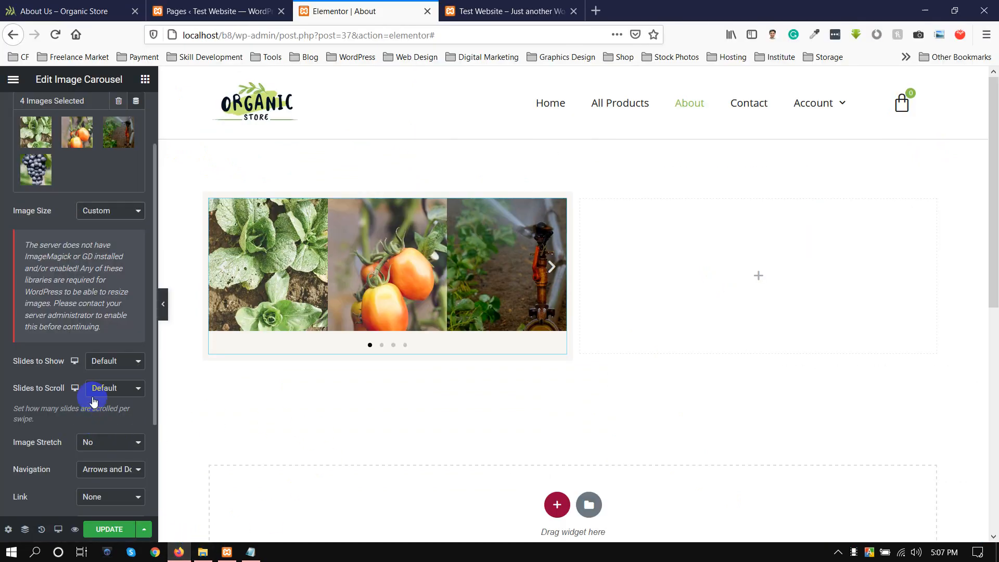
Step: Set the carousel's image size to Full
scroll(93, 401, "down", 1)
scroll(93, 404, "down", 1)
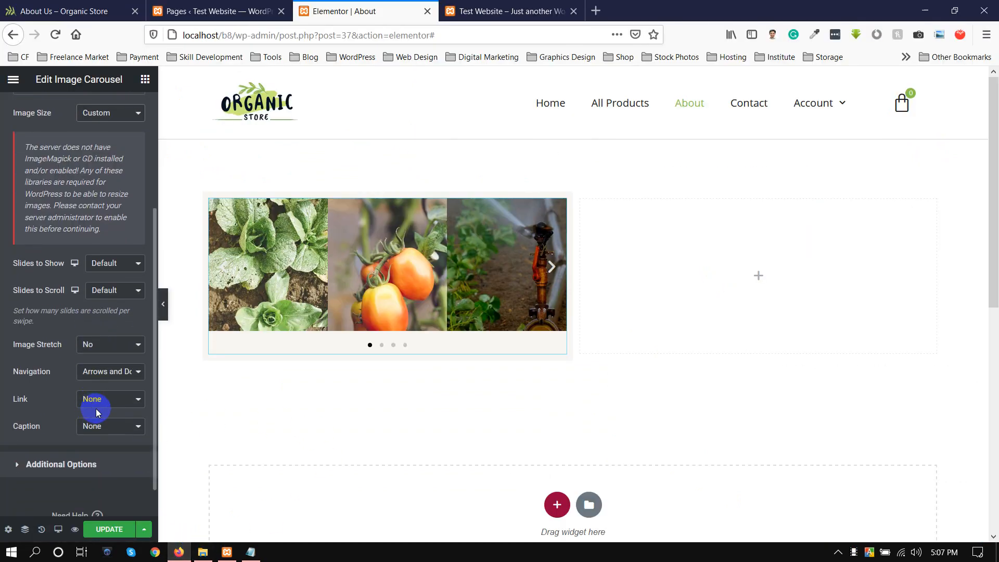
scroll(96, 411, "up", 3)
left_click(98, 249)
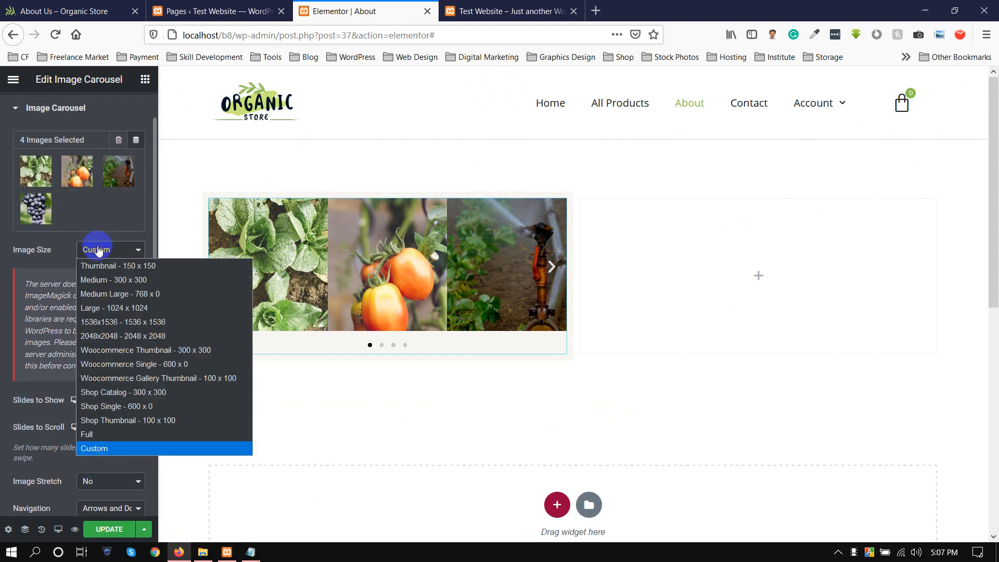
left_click(119, 434)
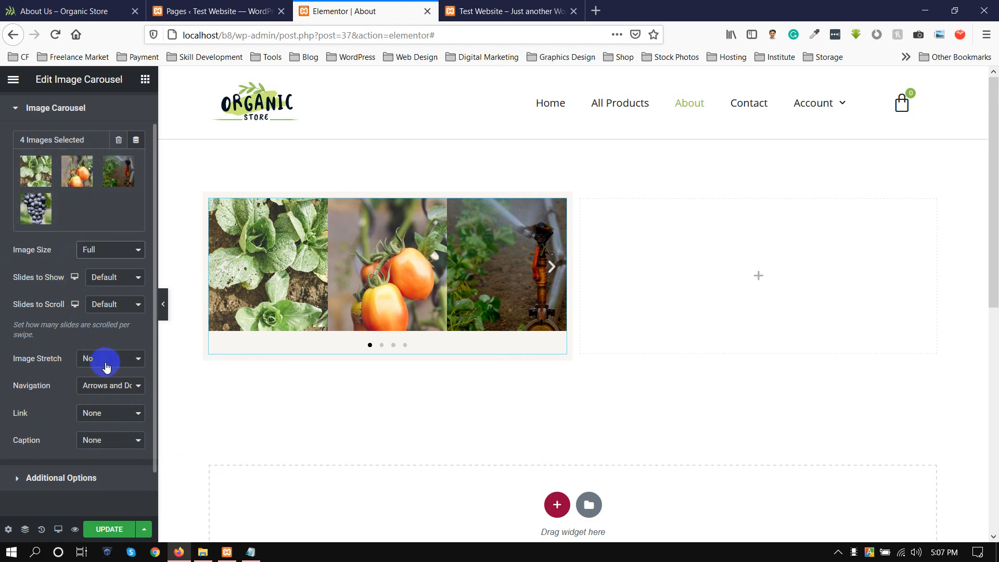
Step: Set the carousel to show 1 slide at a time
left_click(112, 384)
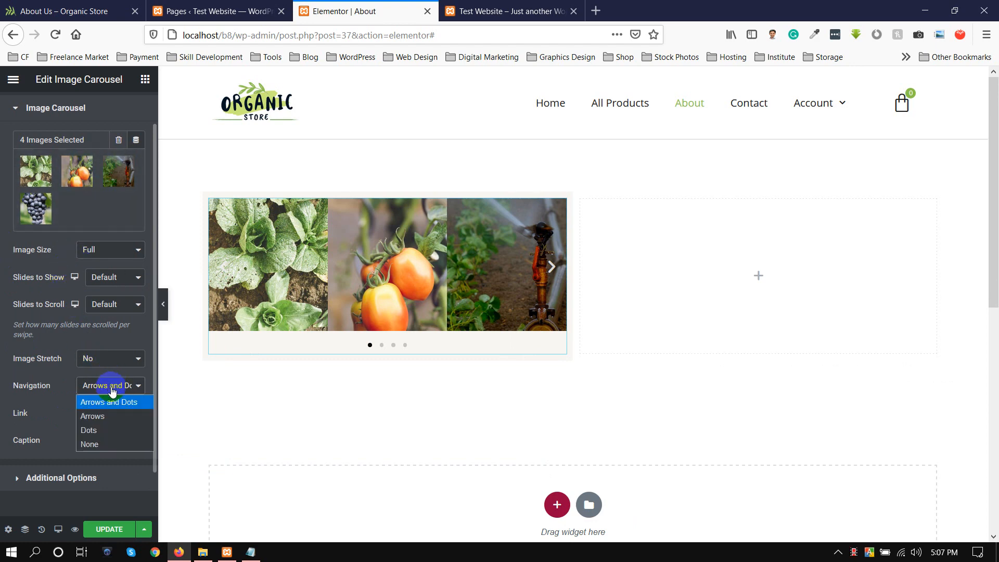
left_click(46, 395)
scroll(79, 319, "up", 1)
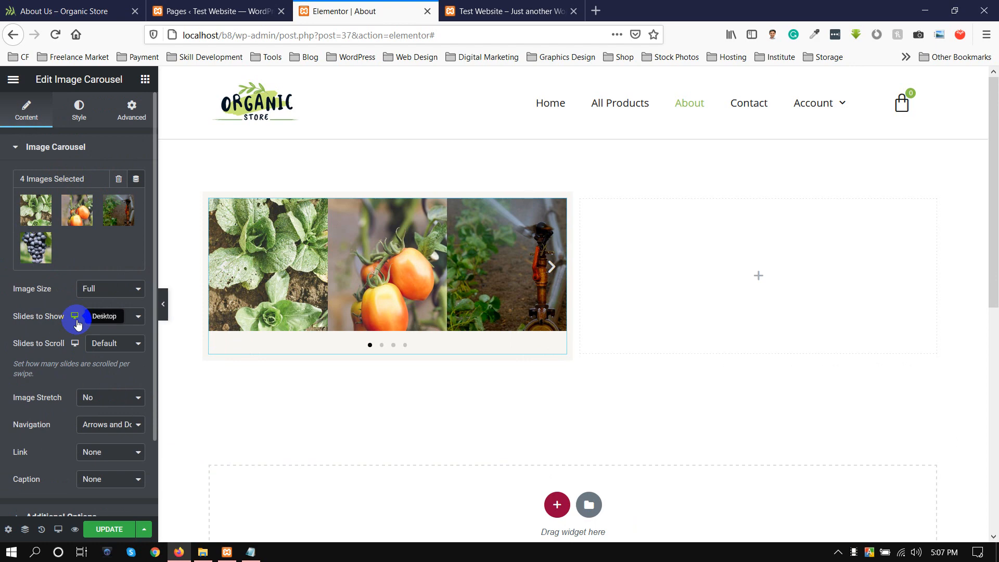
scroll(77, 323, "down", 2)
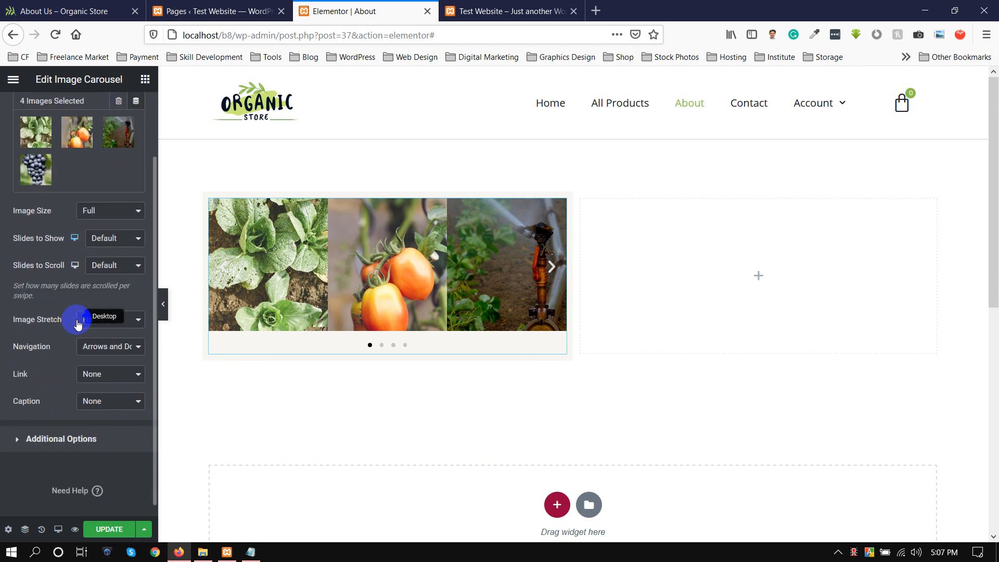
left_click(110, 240)
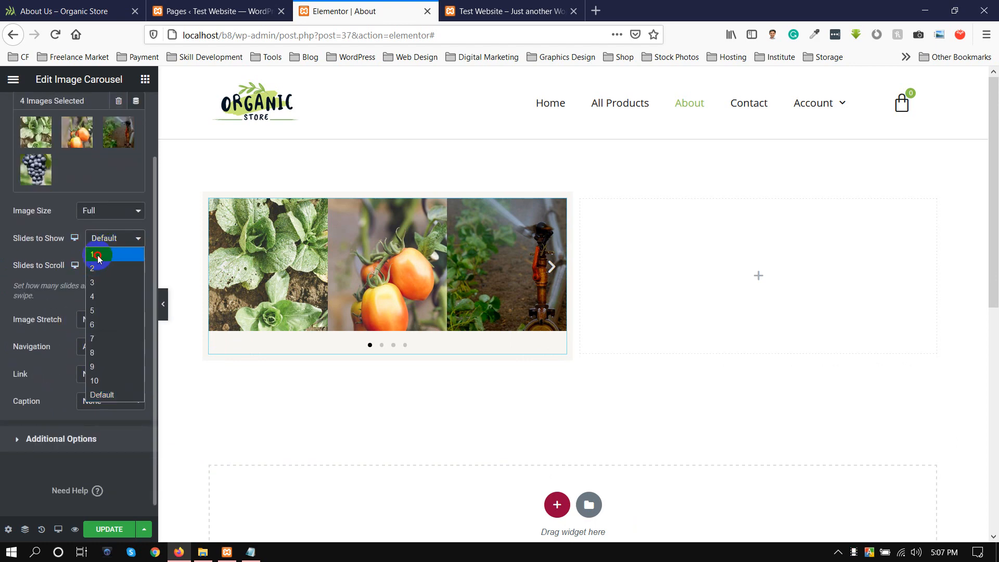
left_click(98, 255)
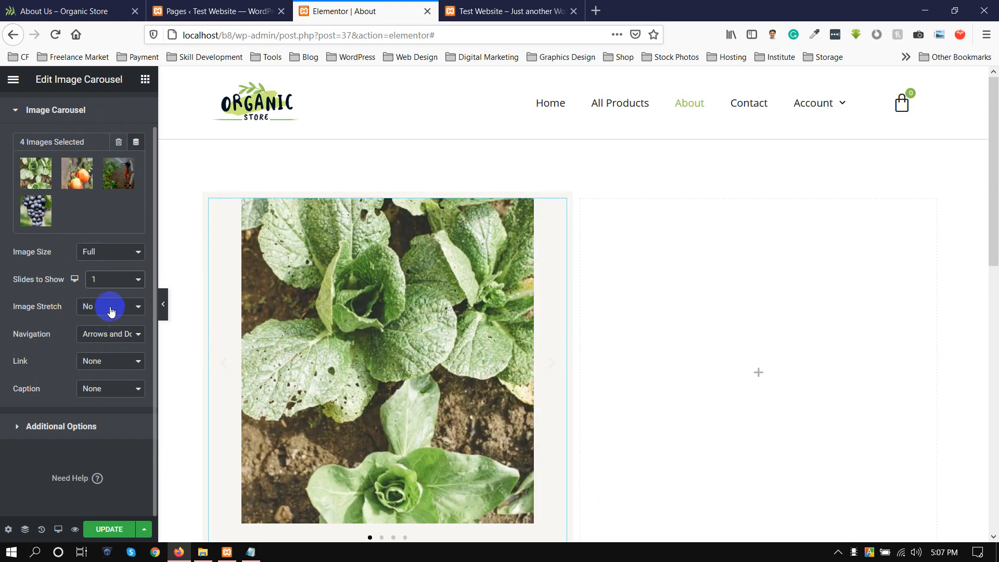
Step: Set the carousel's navigation to None, removing its arrows and dots
left_click(104, 309)
left_click(104, 309)
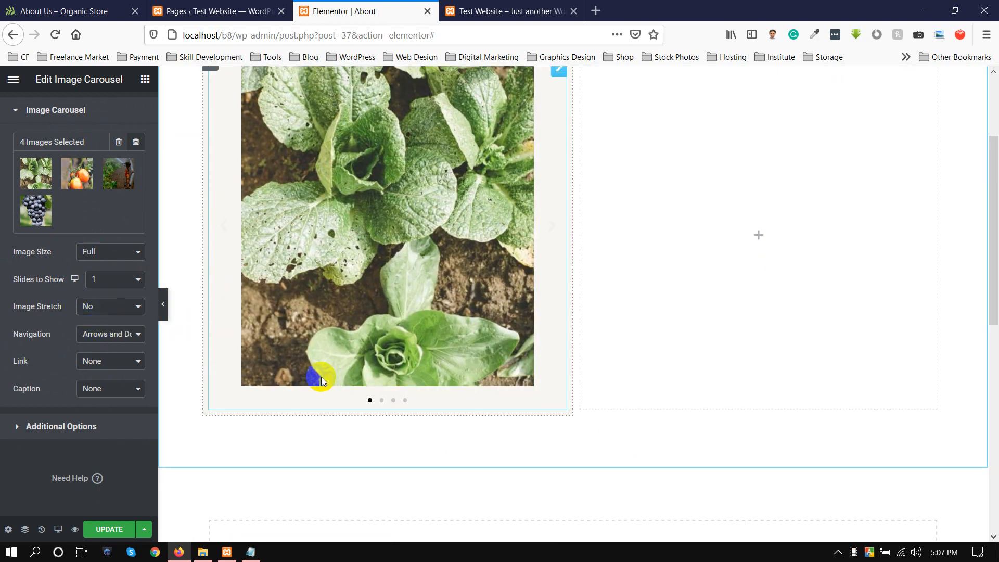
left_click(125, 335)
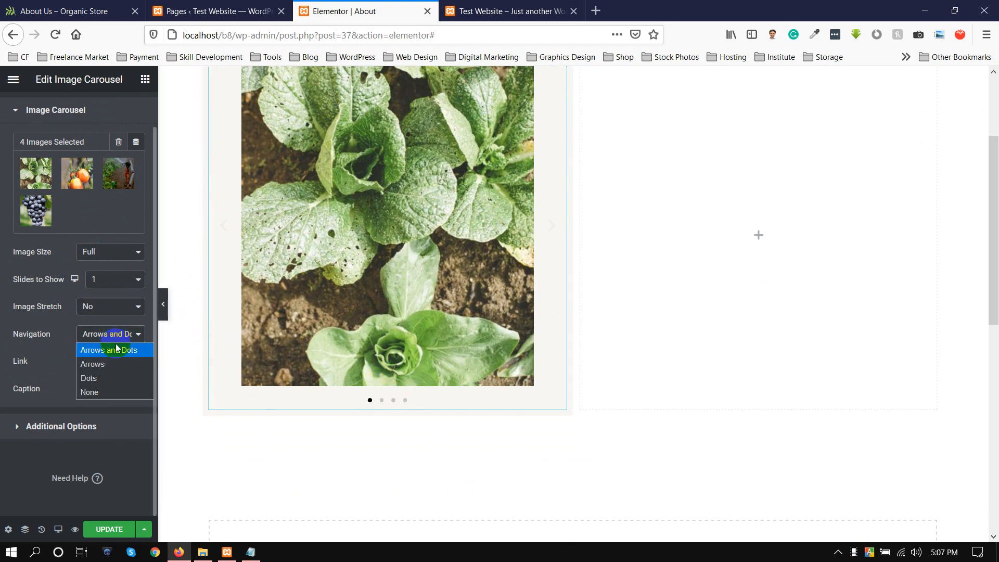
left_click(104, 392)
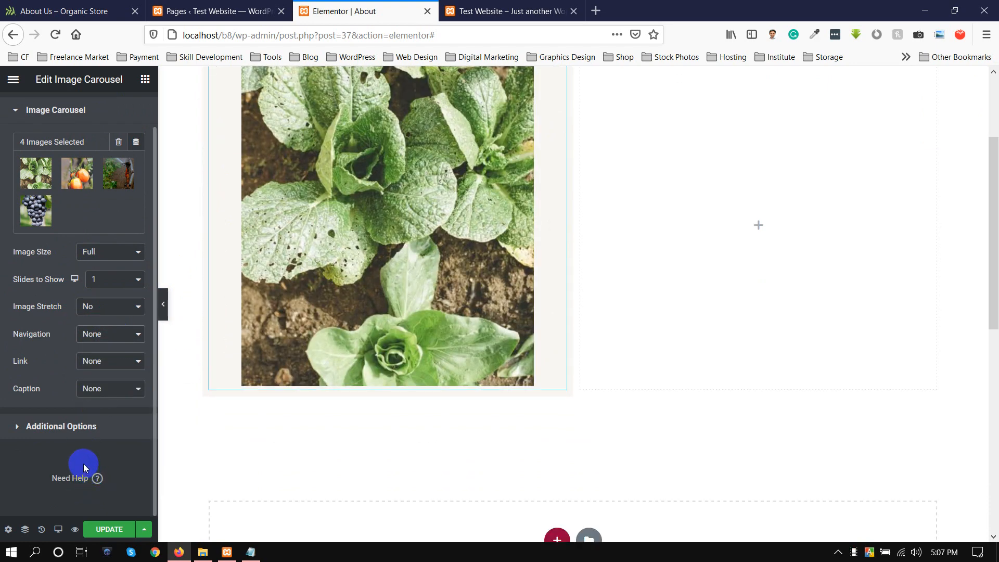
Step: Round the carousel images with a linked border radius of 30 px on all corners
scroll(134, 148, "up", 2)
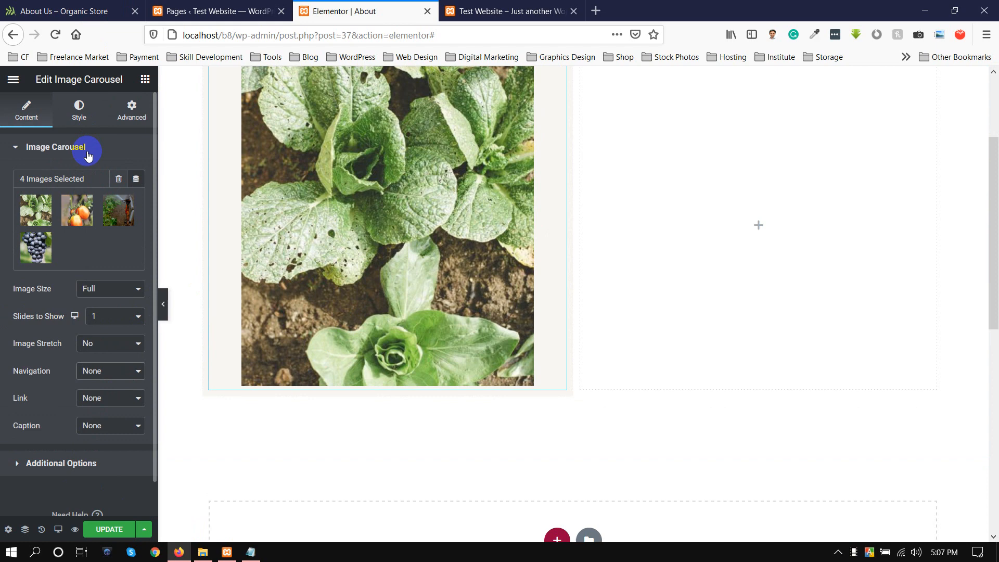
left_click(78, 117)
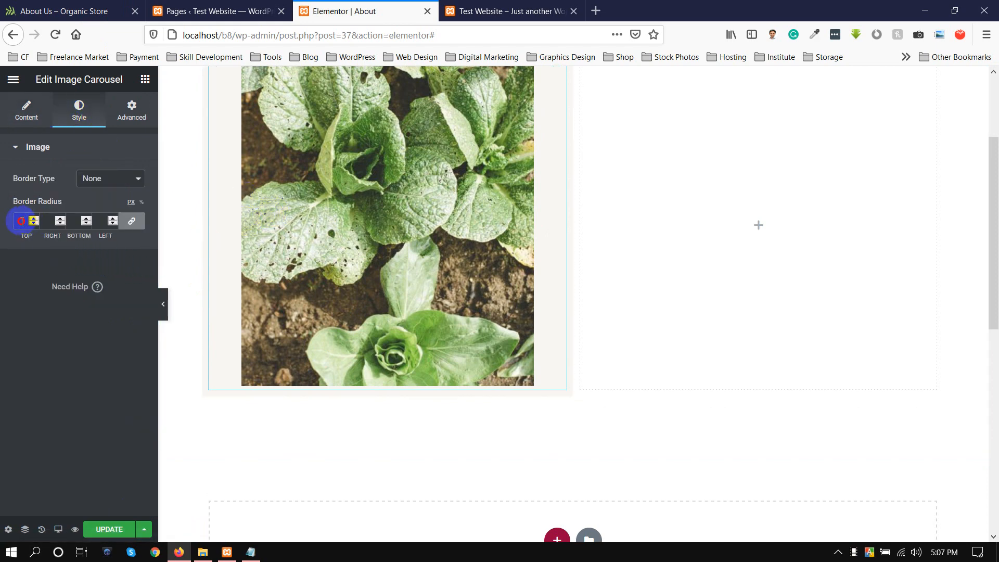
scroll(274, 285, "up", 3)
type("30")
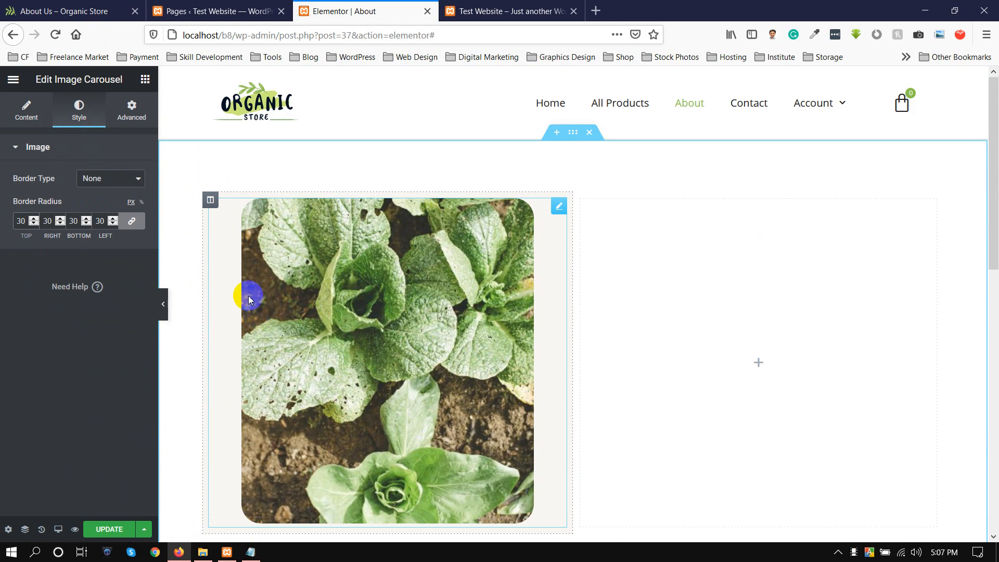
Step: Examine the image's corner rounding and offset over the shaded card on the reference About page
left_click(174, 10)
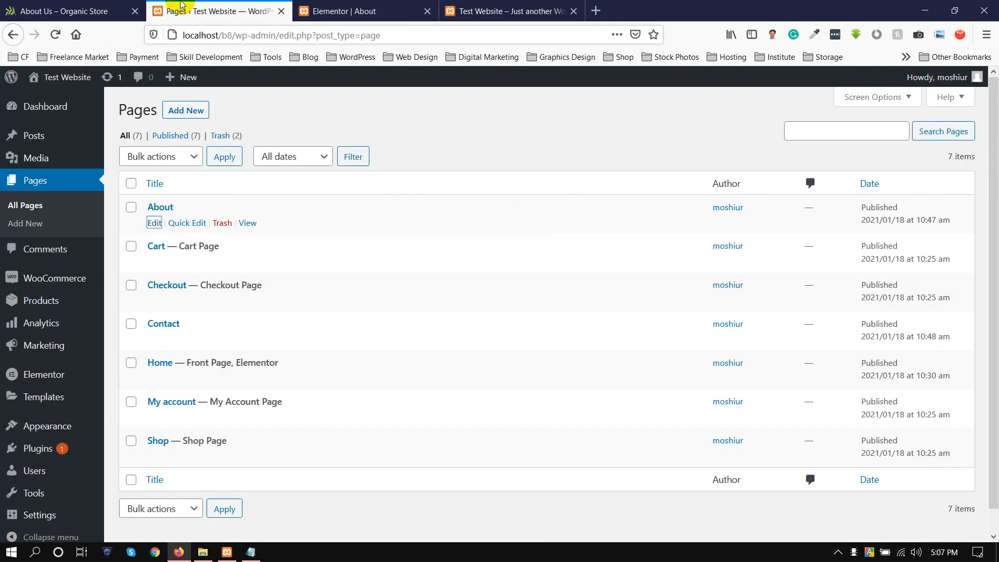
left_click(79, 6)
scroll(130, 232, "up", 3)
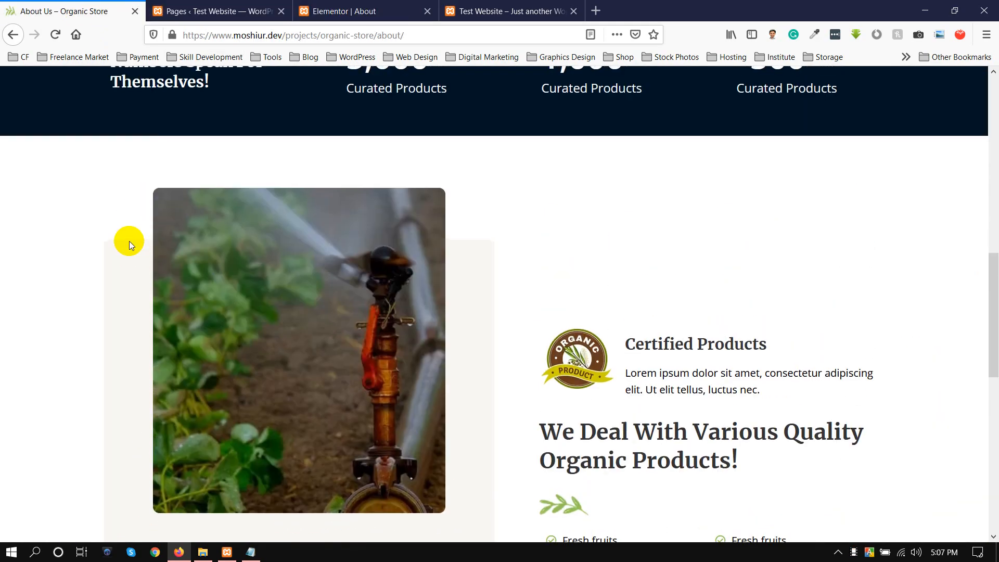
Step: Unlink the image carousel's margins and set its top margin to -80 px so it overlaps the shaded card's upper edge
left_click(333, 10)
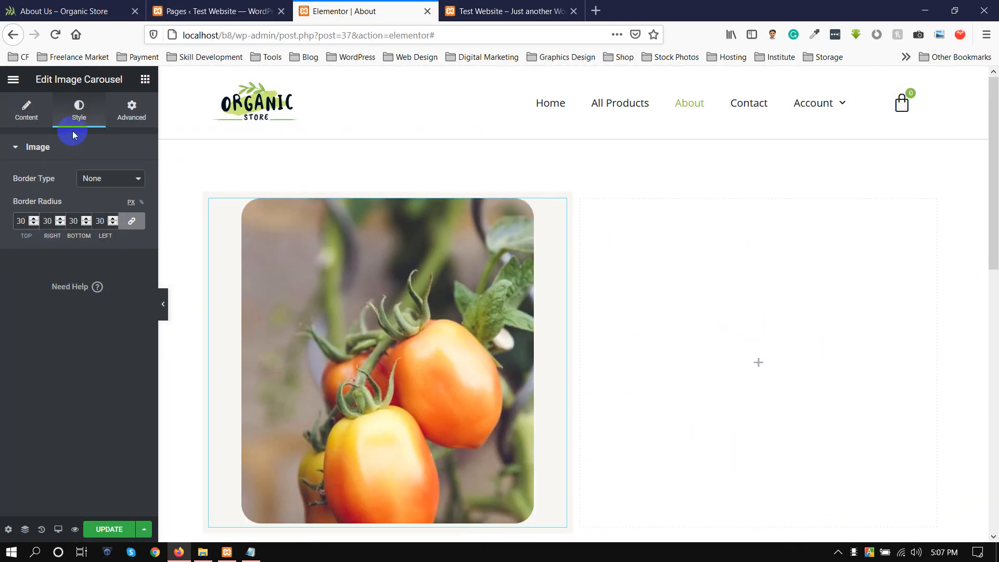
left_click(131, 110)
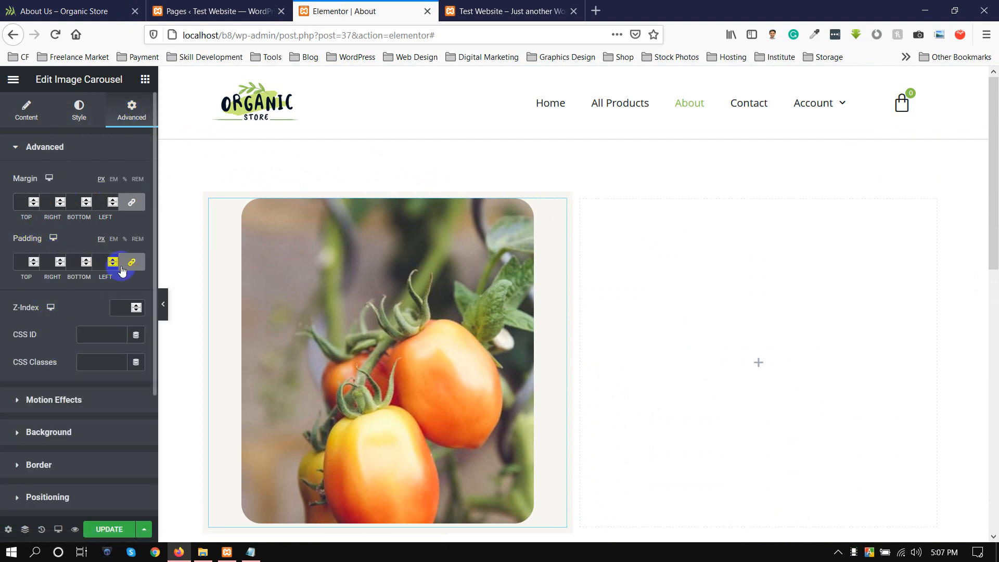
left_click(132, 202)
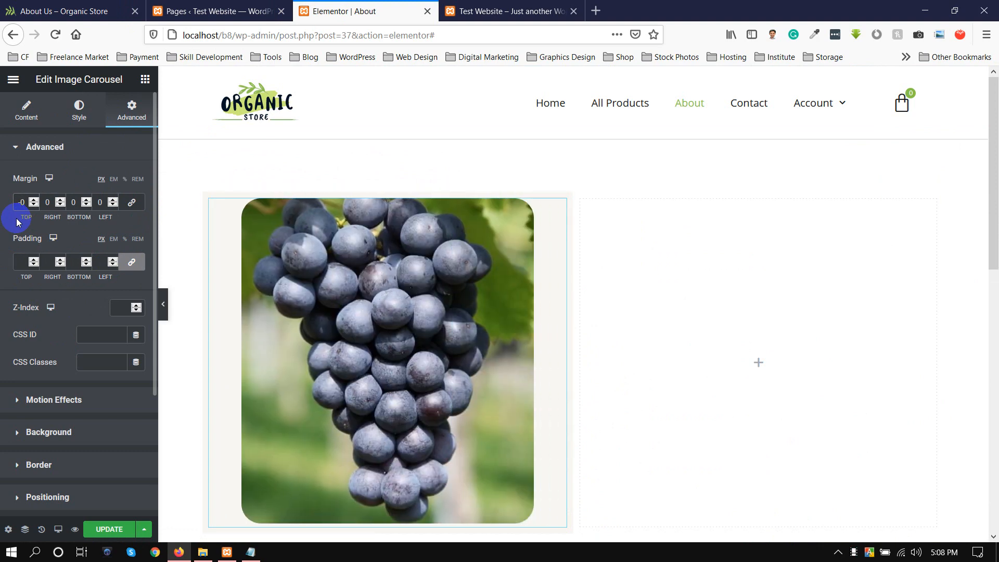
type("6")
key("BackSpace")
type("8")
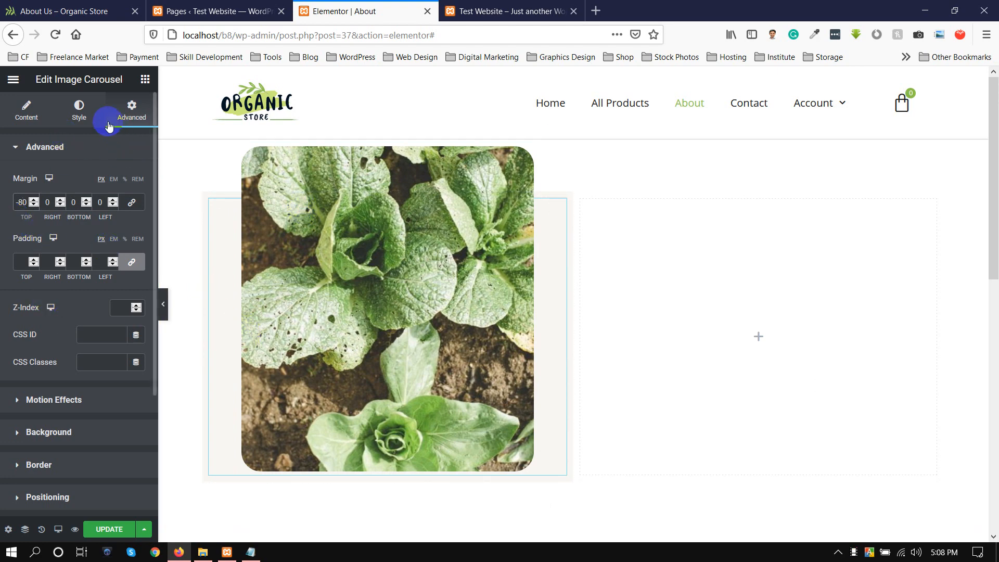
Step: Set the image carousel's slide direction to Right in its additional options
left_click(79, 111)
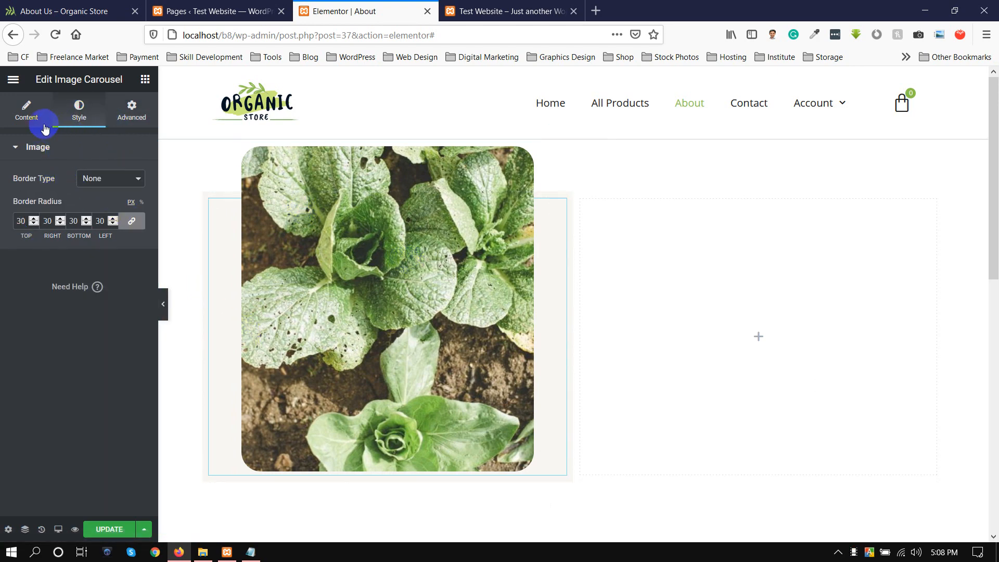
left_click(21, 108)
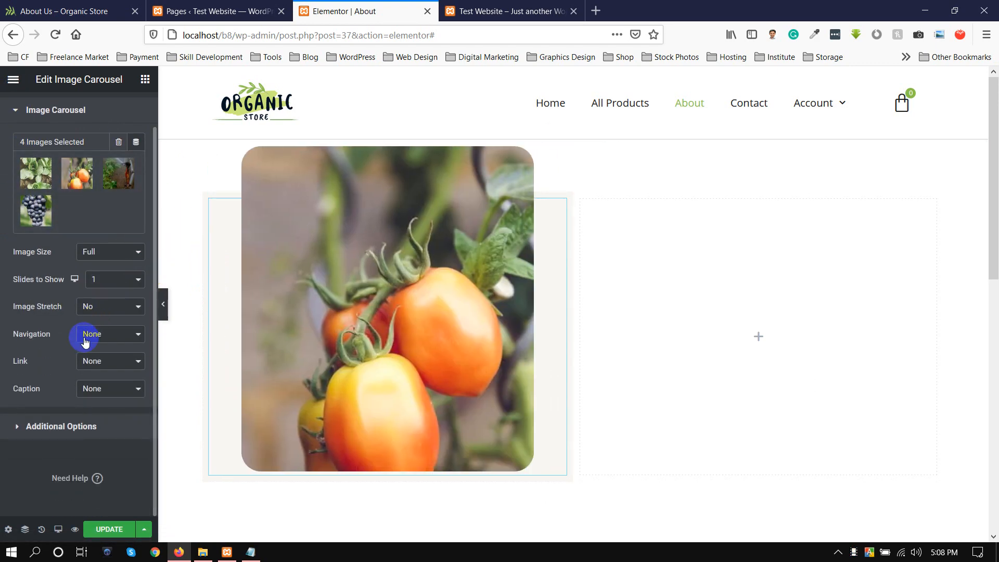
left_click(18, 428)
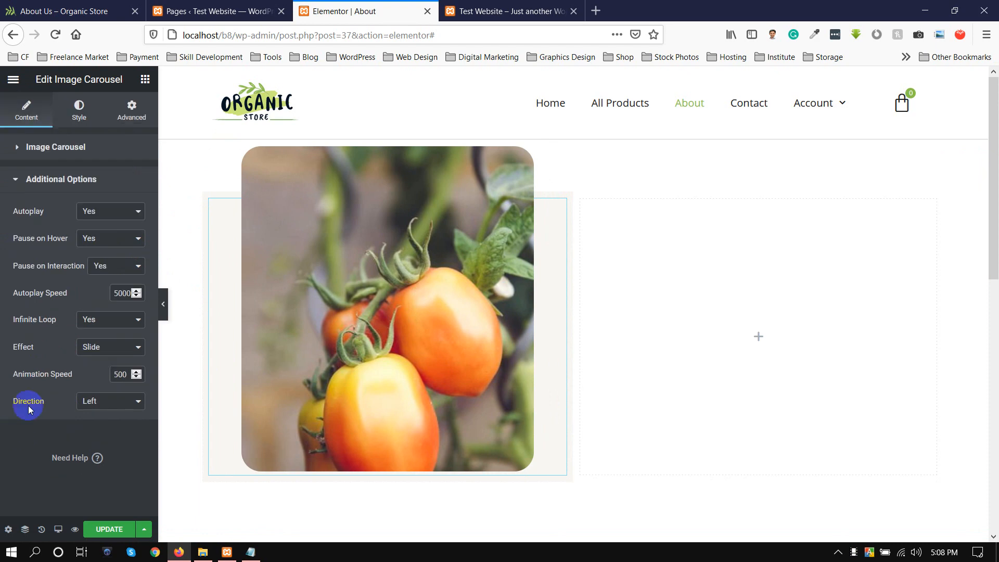
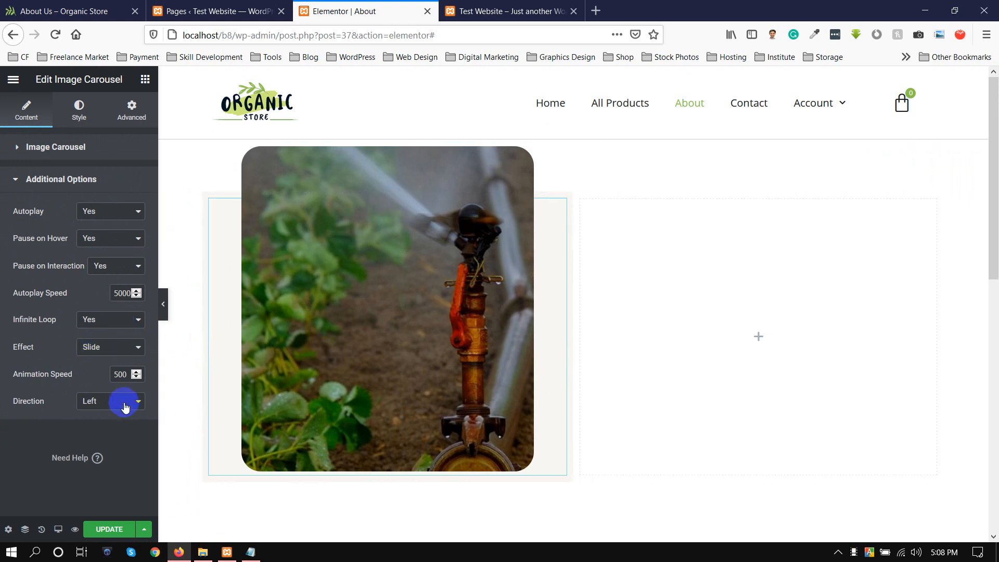
left_click(101, 412)
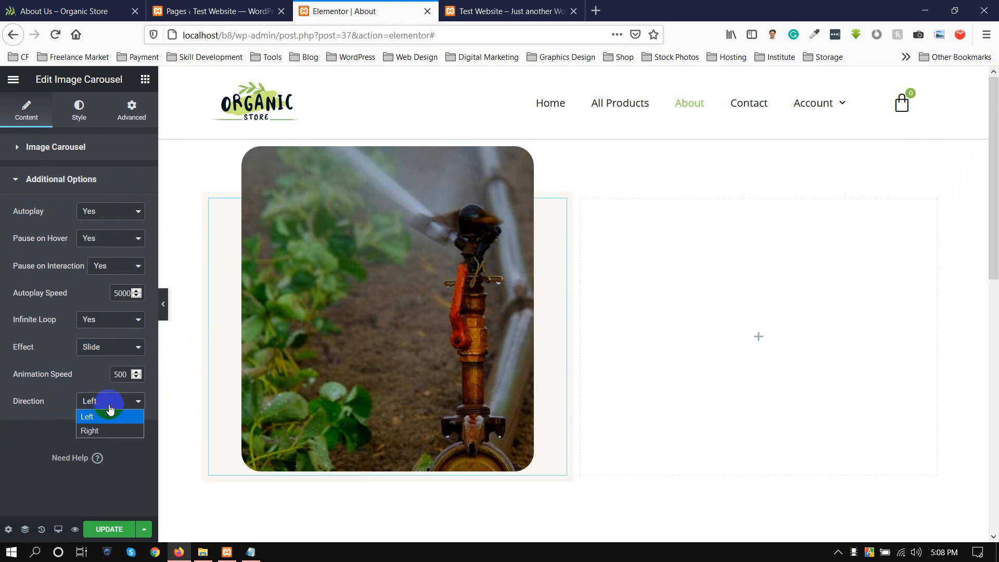
left_click(105, 429)
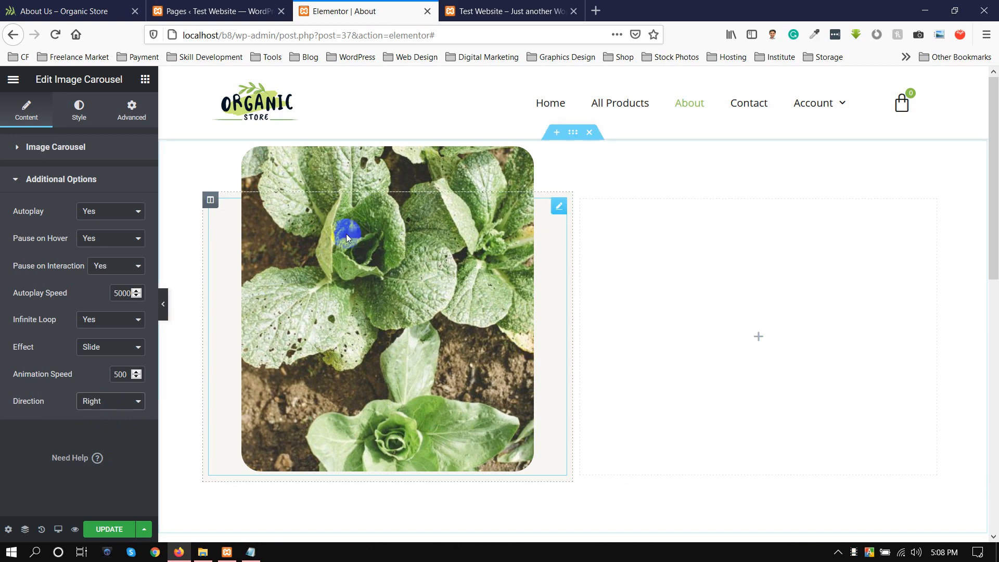
Step: Following the reference About page, add a Star Rating widget beneath the carousel in the shaded card and center it
left_click(41, 9)
scroll(364, 338, "down", 6)
scroll(339, 374, "up", 1)
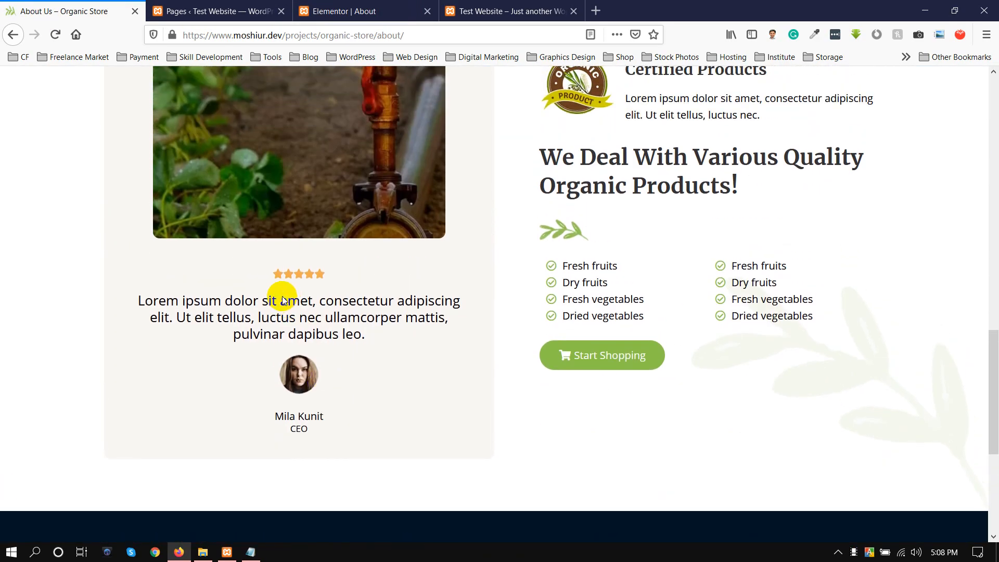
left_click(354, 11)
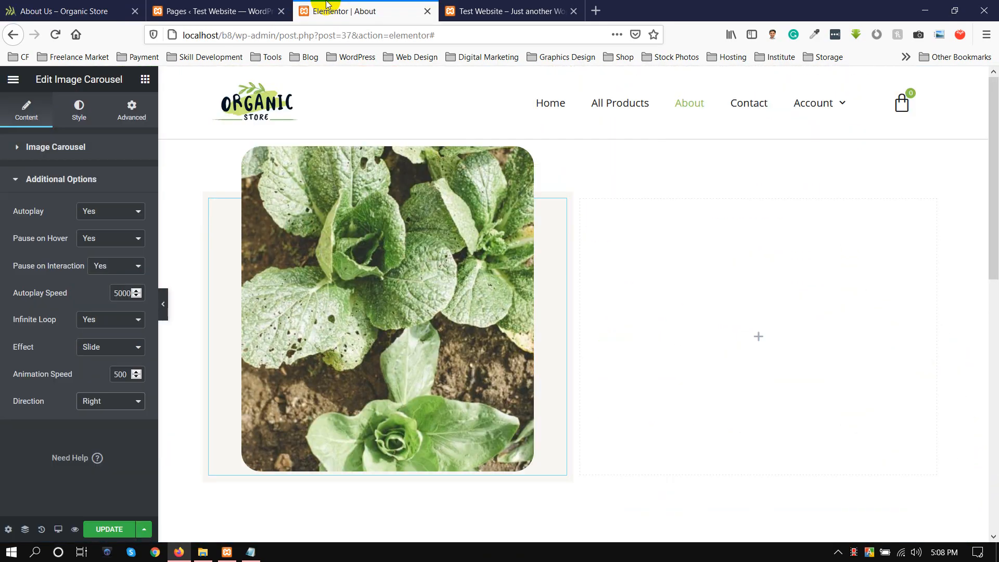
left_click(146, 79)
left_click(78, 130)
type("star")
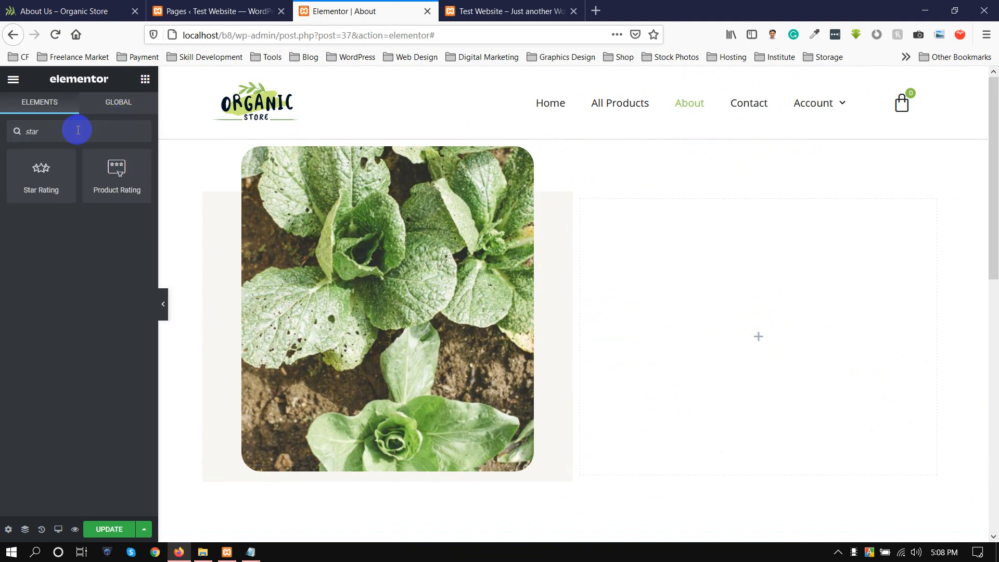
left_click_drag(41, 169, 397, 461)
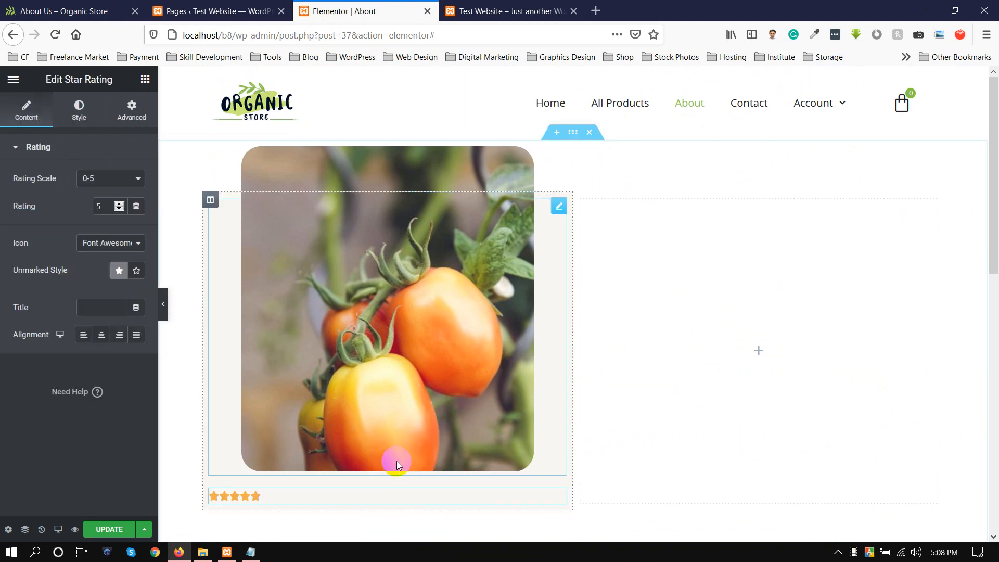
scroll(398, 451, "down", 3)
left_click(23, 277)
left_click(100, 335)
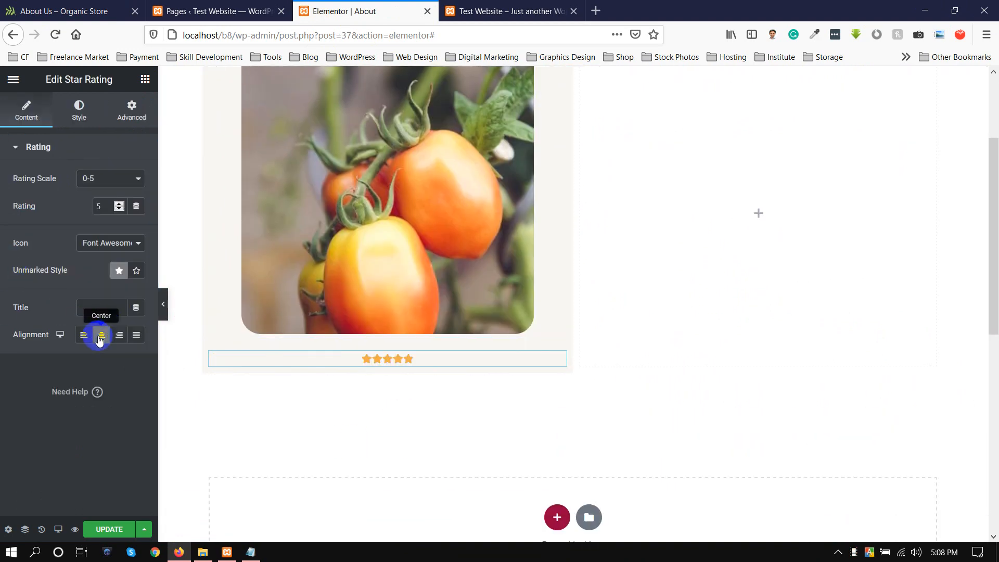
Step: Copy the testimonial paragraph from the reference About page and add a Text Editor widget below the star rating
left_click(68, 11)
left_click_drag(140, 301, 434, 367)
key("ctrl+c")
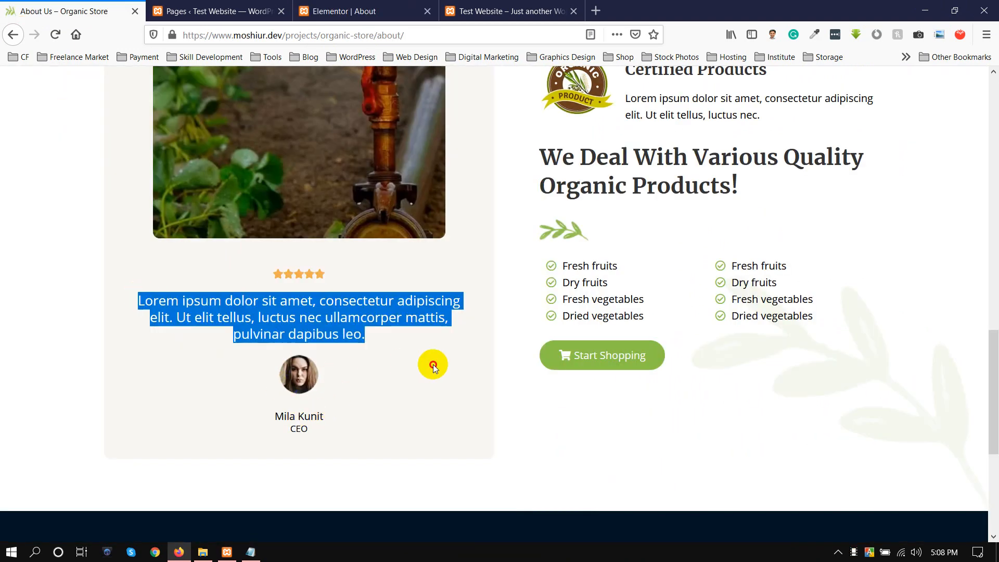
left_click(359, 11)
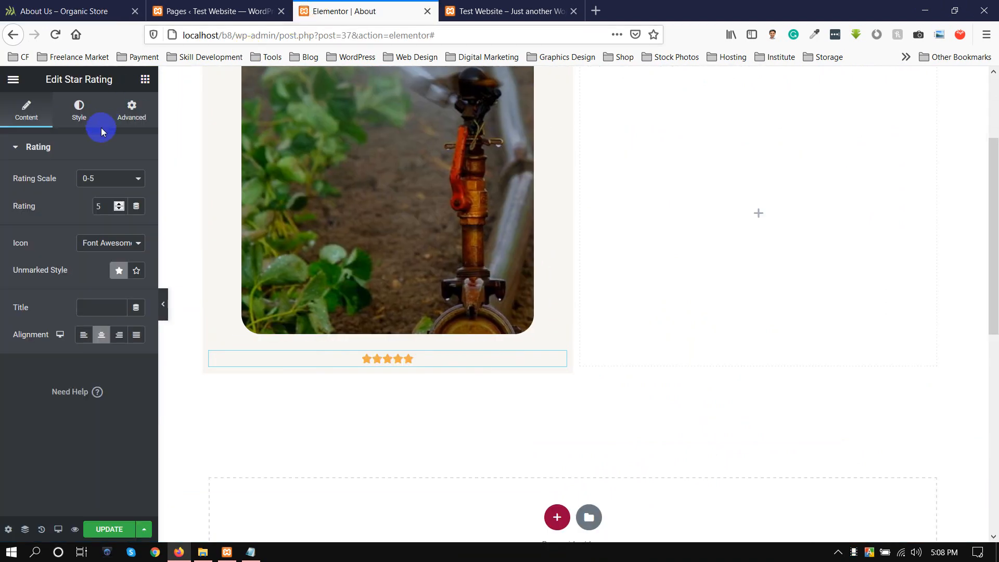
left_click(144, 83)
type("text")
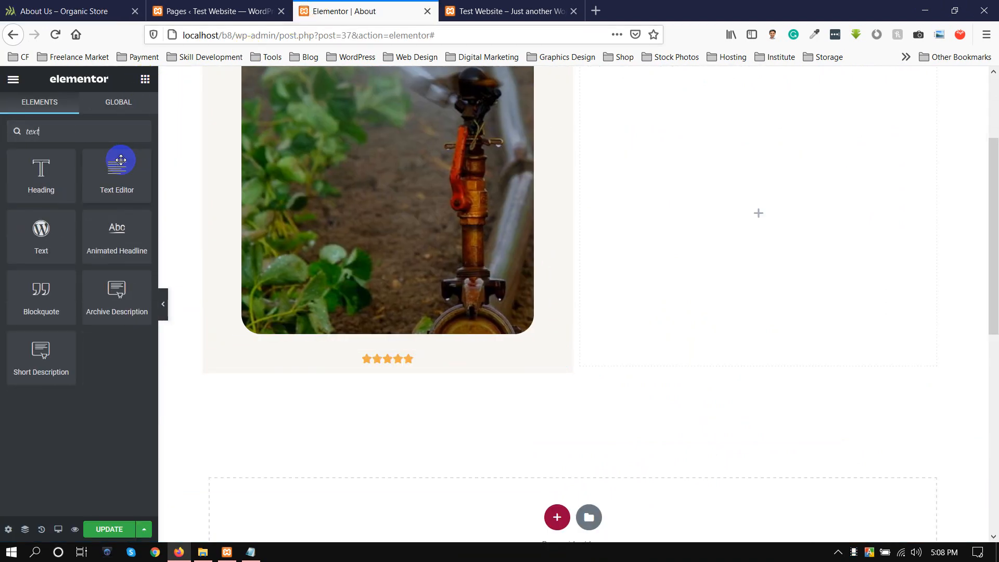
left_click_drag(121, 160, 407, 366)
Step: Replace the new text widget's placeholder with the copied testimonial paragraph as plain text
left_click(73, 261)
left_click(114, 202)
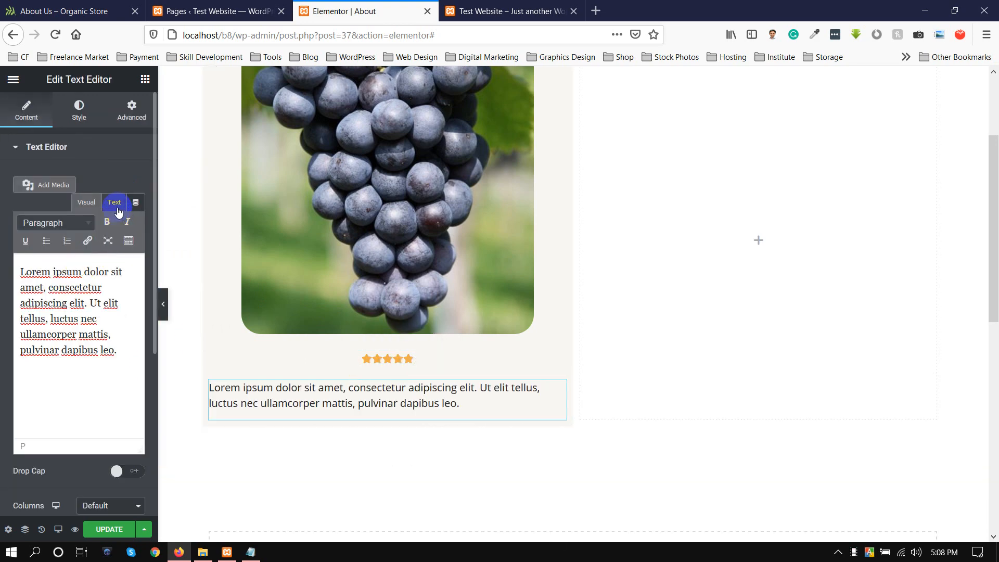
left_click(92, 282)
key("ctrl+a")
key("ctrl+v")
Step: Add an Image widget below the testimonial text and insert the round portrait of the man from the media library
left_click(44, 11)
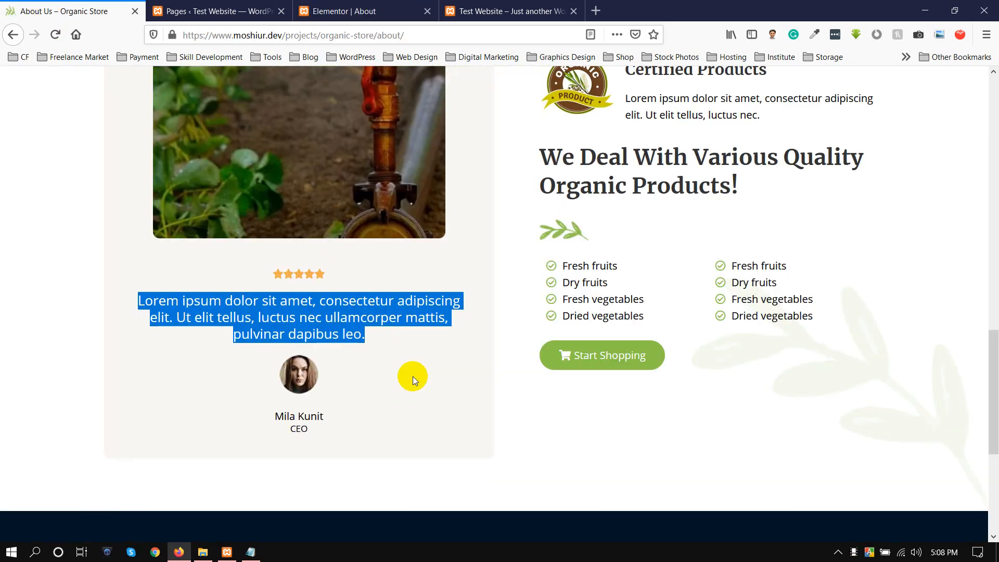
left_click(365, 6)
left_click(145, 81)
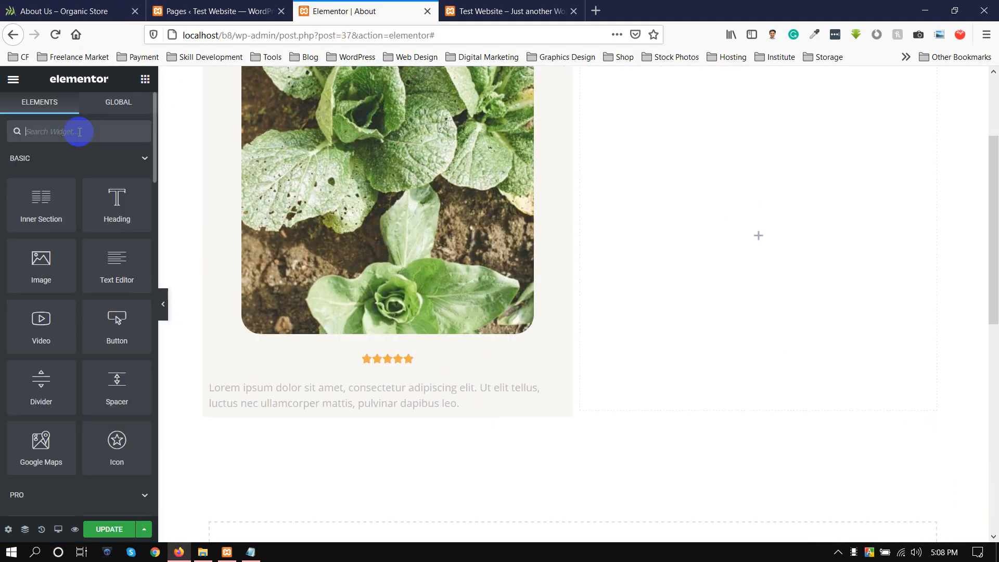
type("image")
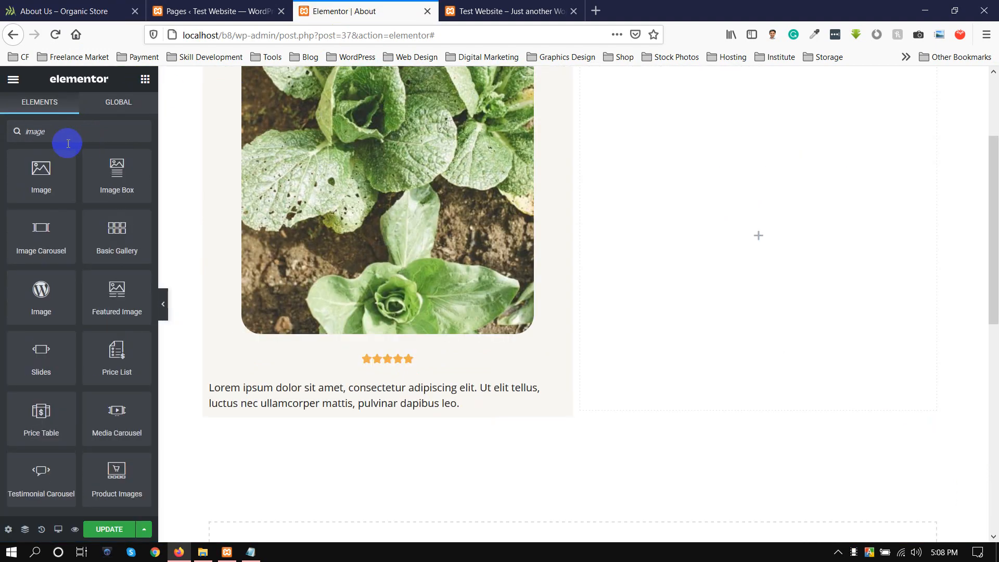
left_click_drag(60, 194, 416, 405)
left_click(80, 212)
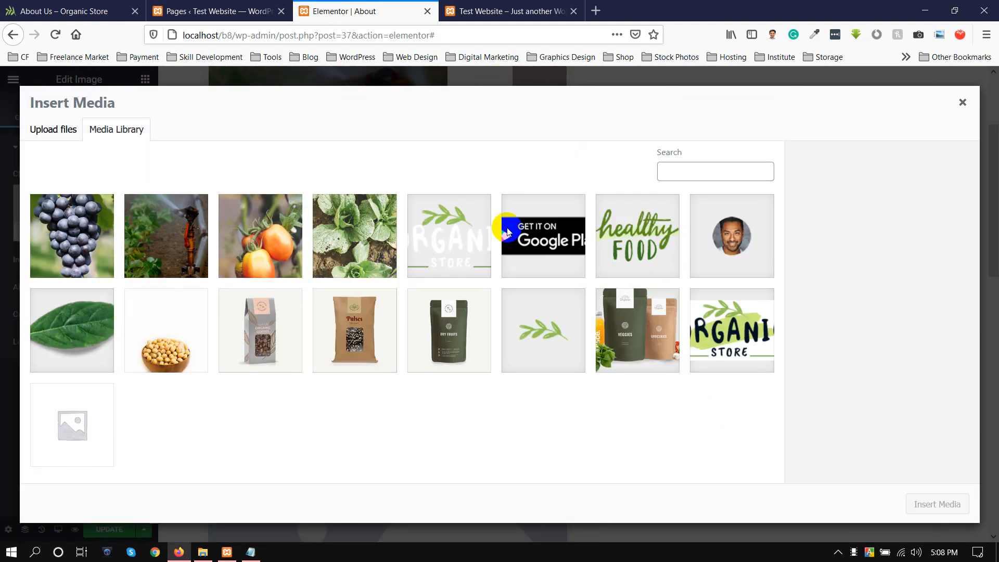
left_click(731, 236)
left_click(937, 504)
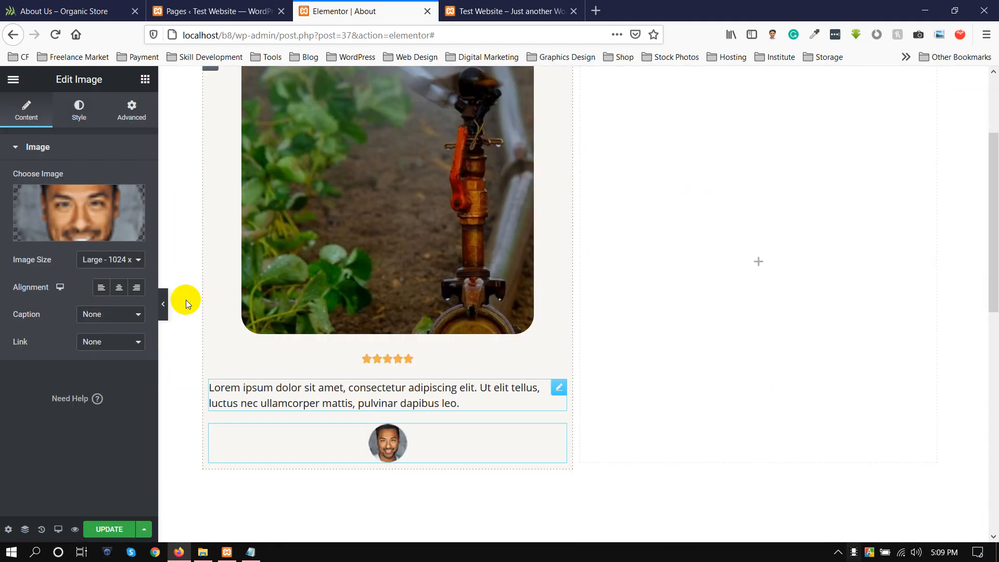
Step: Copy the reviewer's name from the reference testimonial and add a Text Editor widget beneath the portrait
left_click(63, 11)
left_click_drag(345, 417, 272, 418)
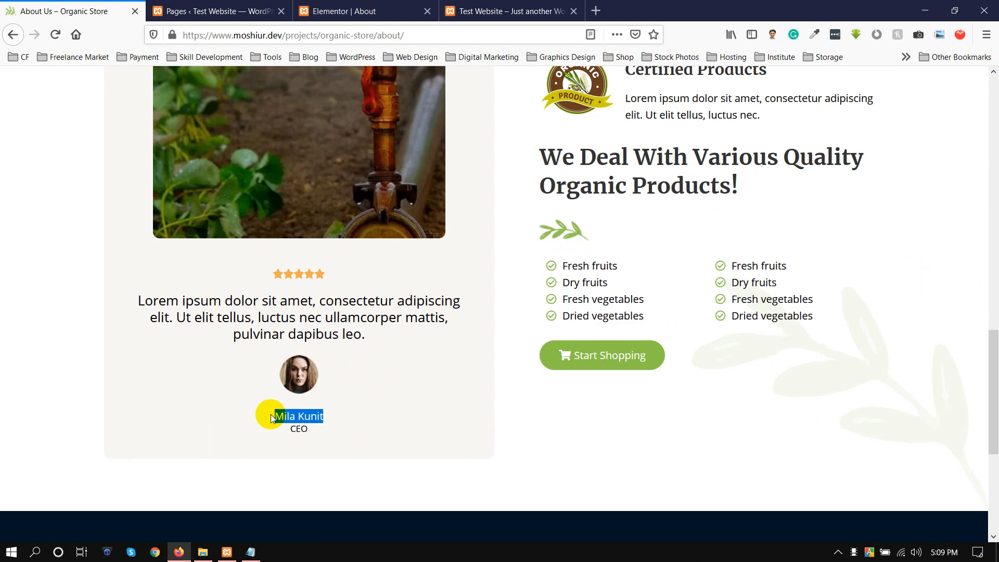
left_click(354, 10)
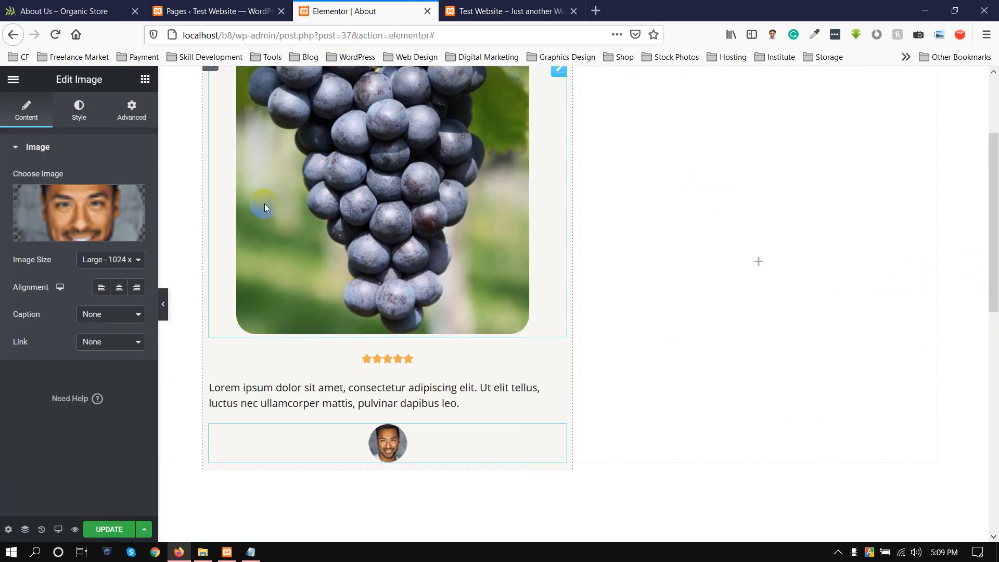
left_click(145, 79)
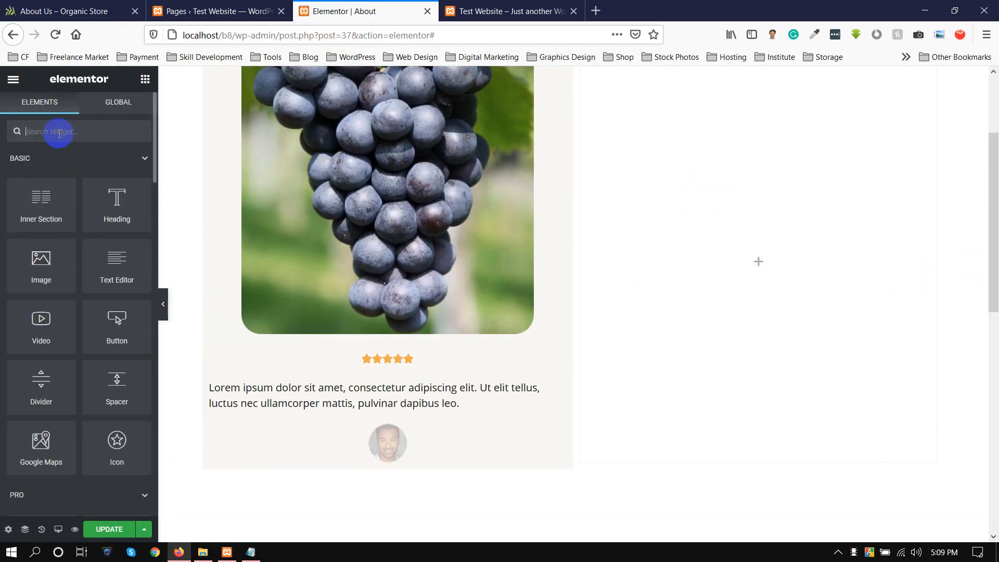
left_click(74, 138)
type("text")
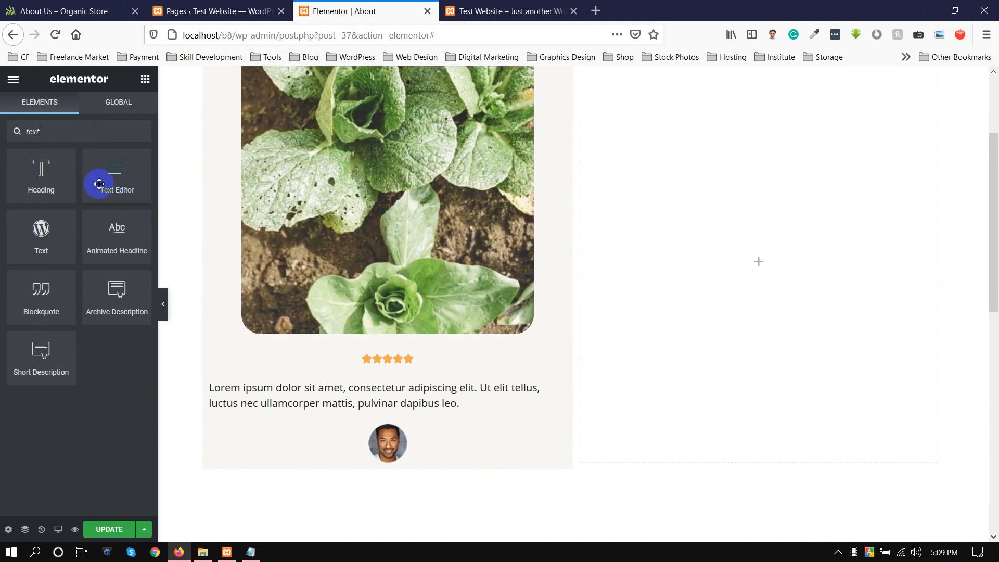
left_click_drag(98, 182, 367, 446)
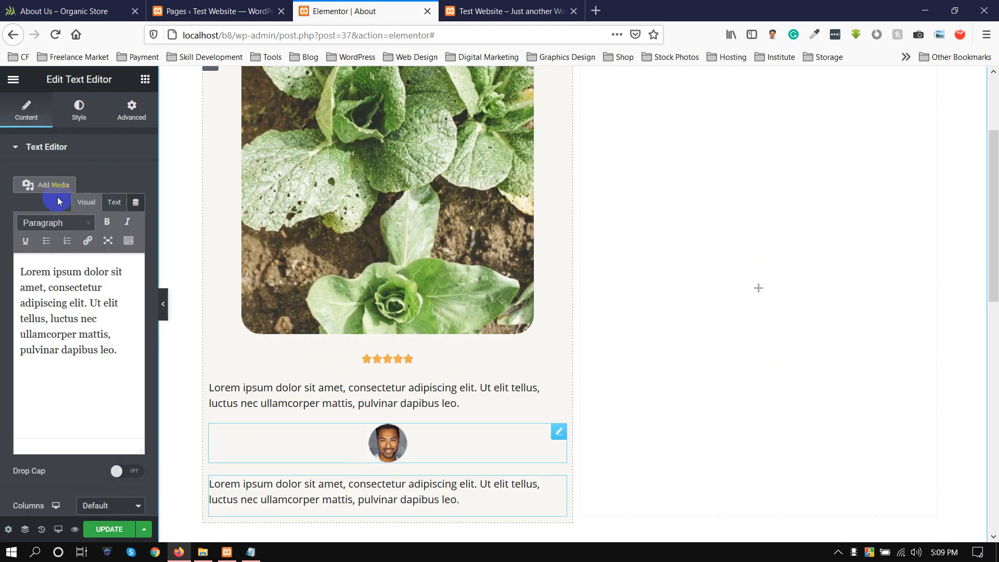
Step: Replace the text under the portrait with the reviewer's name and the title CEO on two lines
left_click(116, 203)
left_click(81, 286)
key("ctrl+a")
type("Mila Kunit CEO")
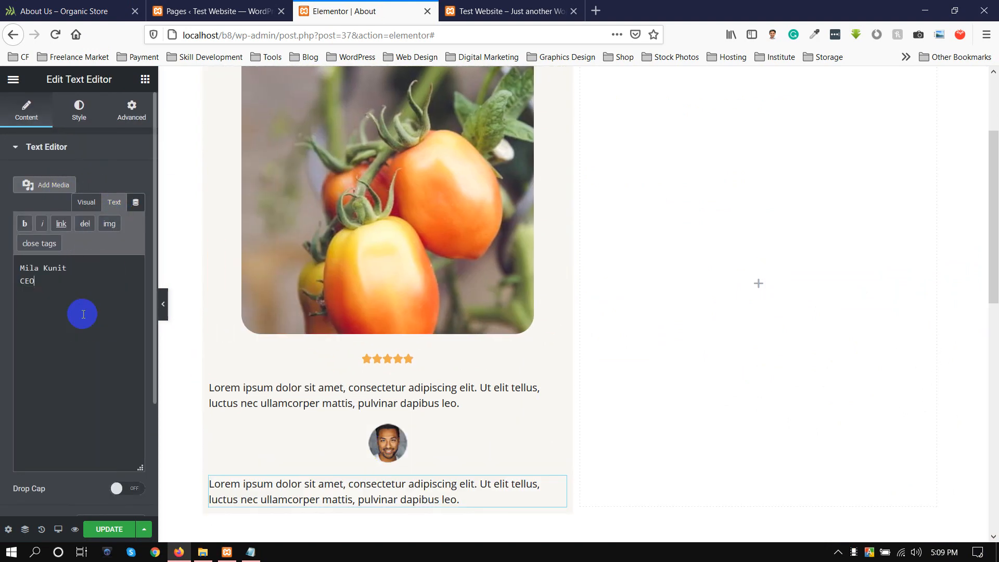
left_click(86, 204)
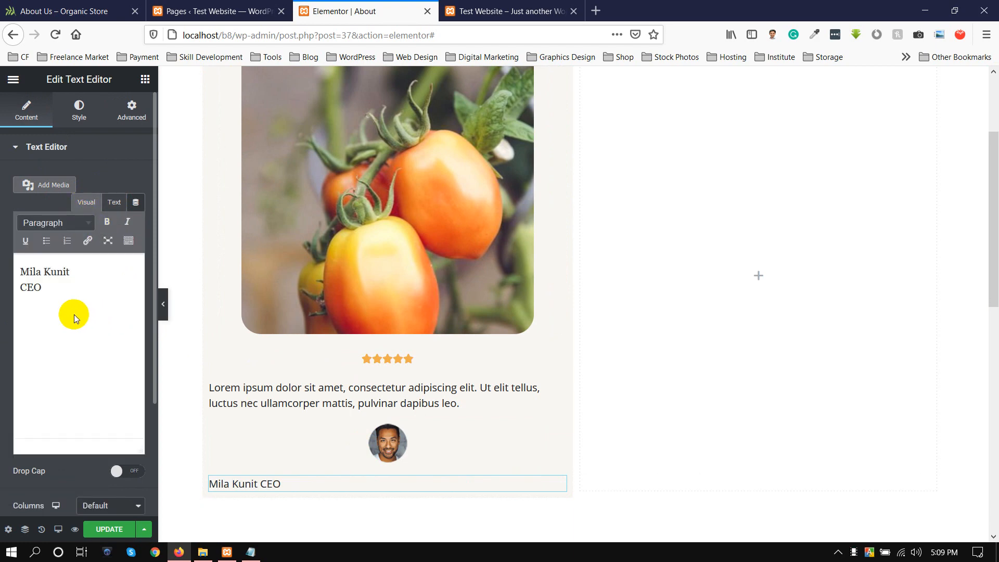
Step: Put the reviewer's name and the CEO title in separate paragraphs, and compare them with the reference testimonial
left_click(77, 272)
key("Return")
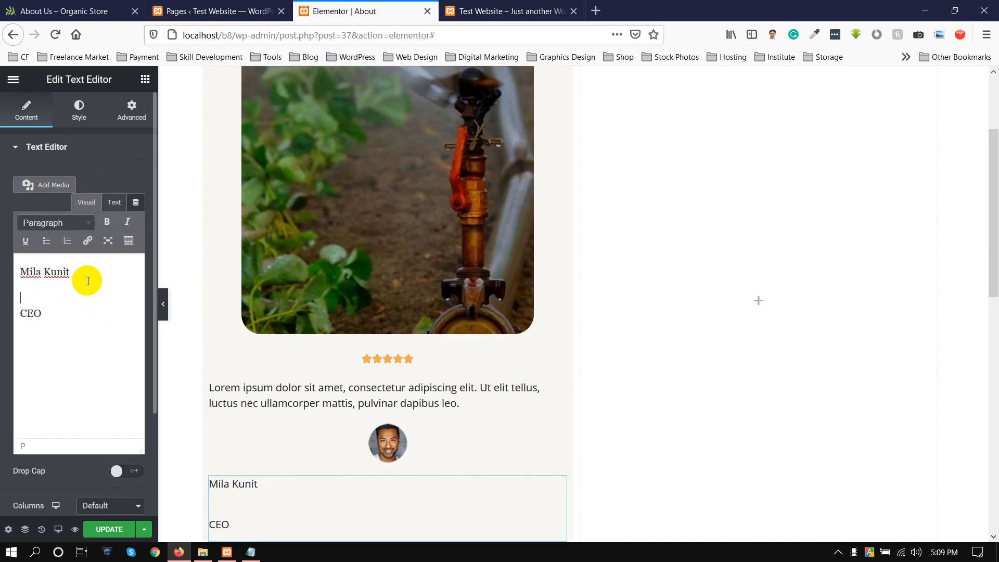
key("BackSpace")
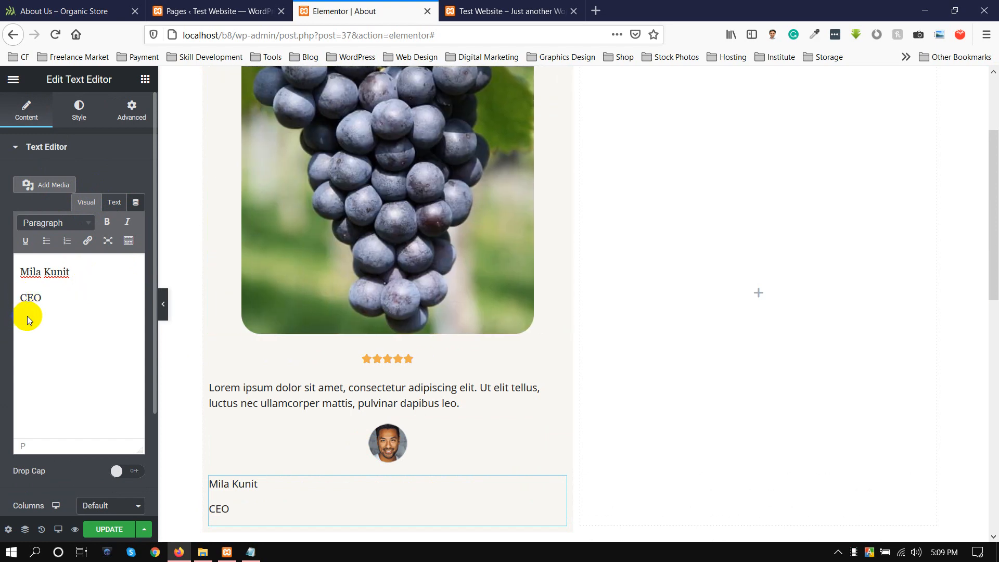
key("BackSpace")
key("Return")
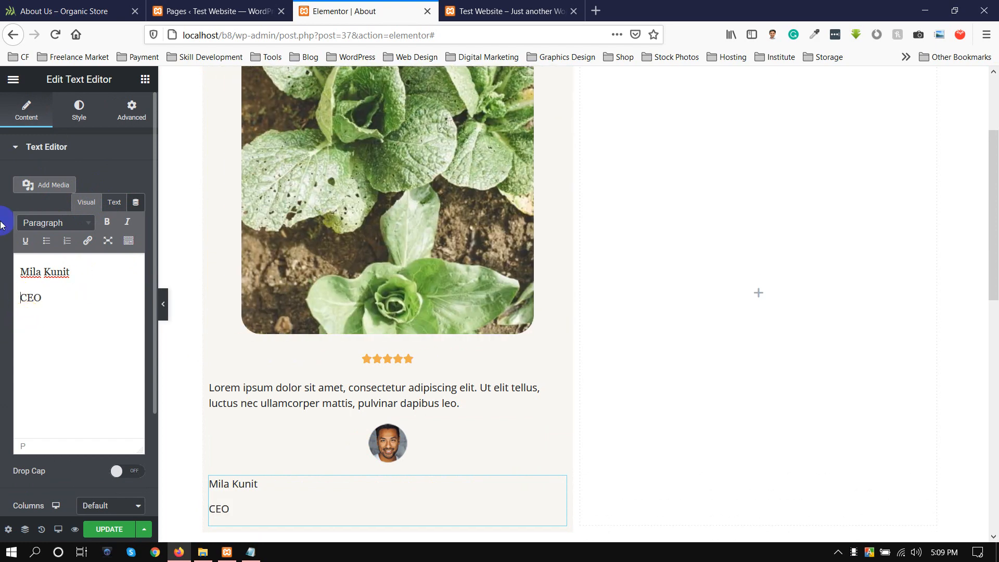
left_click(31, 6)
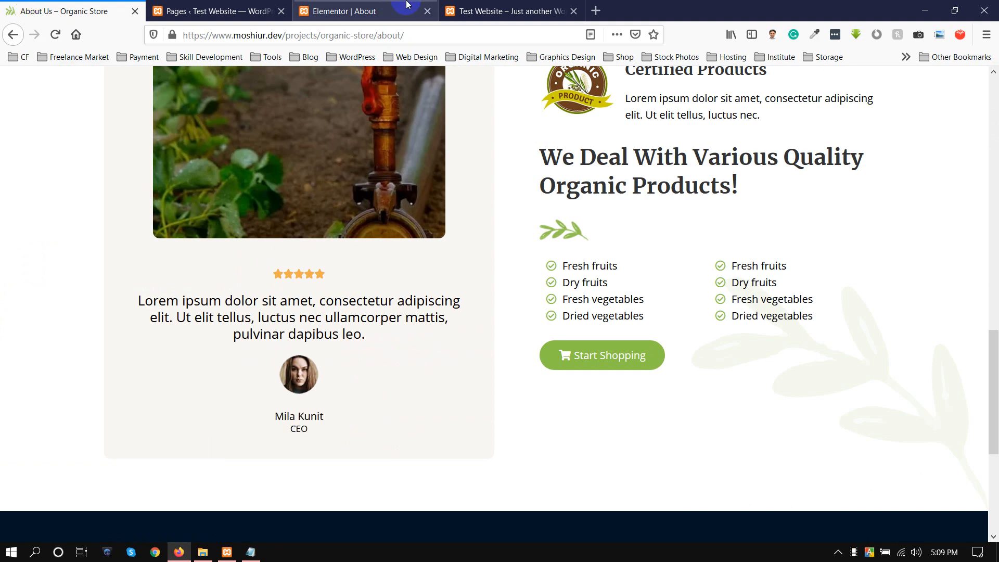
Step: Remove the blank line between the reviewer's name and CEO in the text source so they sit on consecutive lines
left_click(343, 11)
left_click(115, 202)
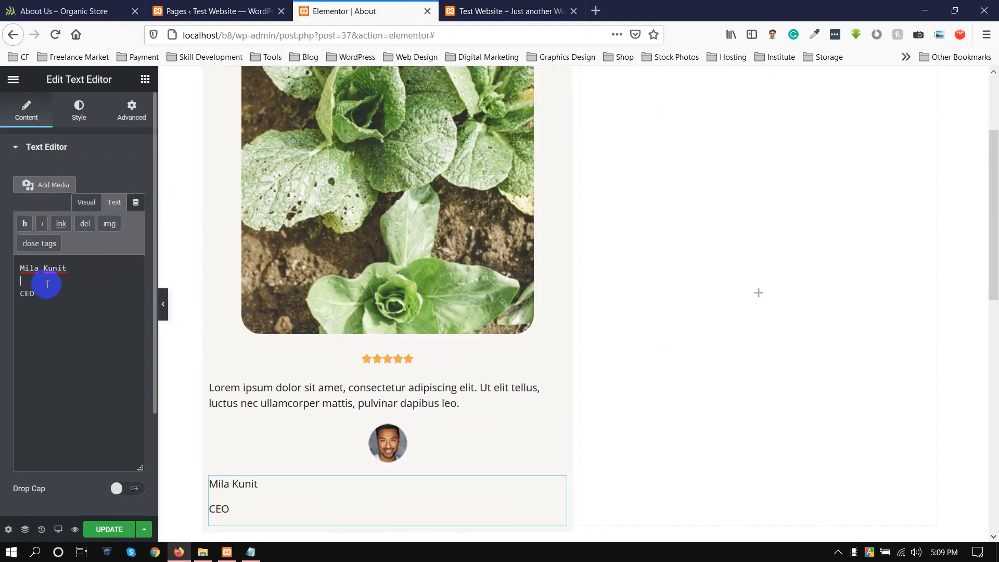
key("BackSpace")
type("<>")
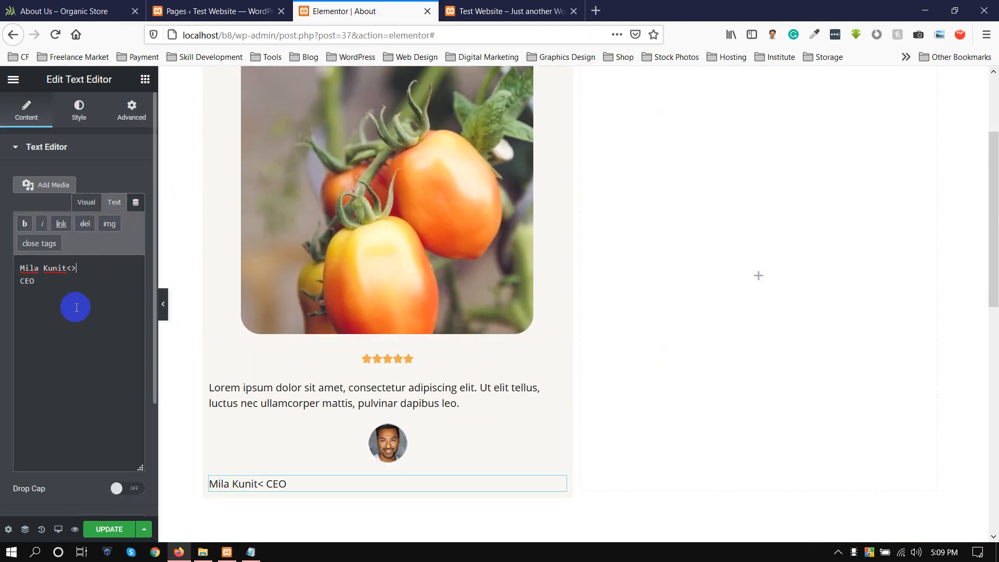
left_click(87, 203)
scroll(224, 429, "down", 4)
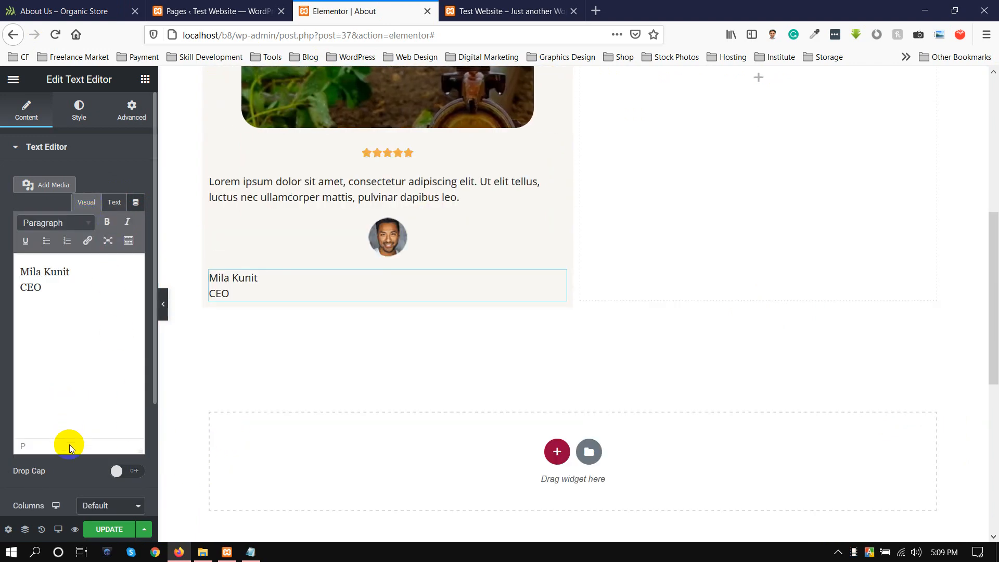
Step: Center-align the text block with the reviewer's name and CEO title
left_click(79, 109)
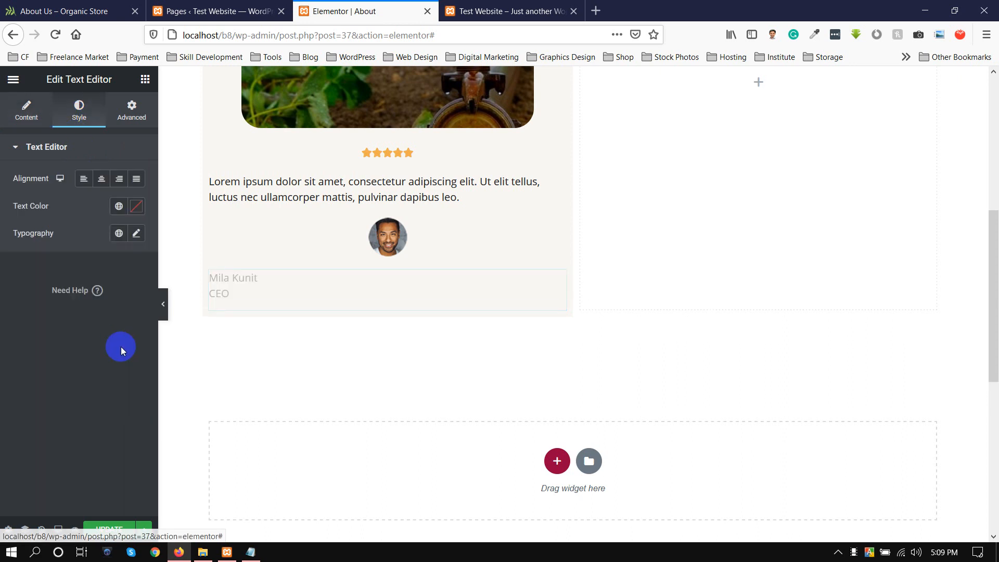
left_click(105, 157)
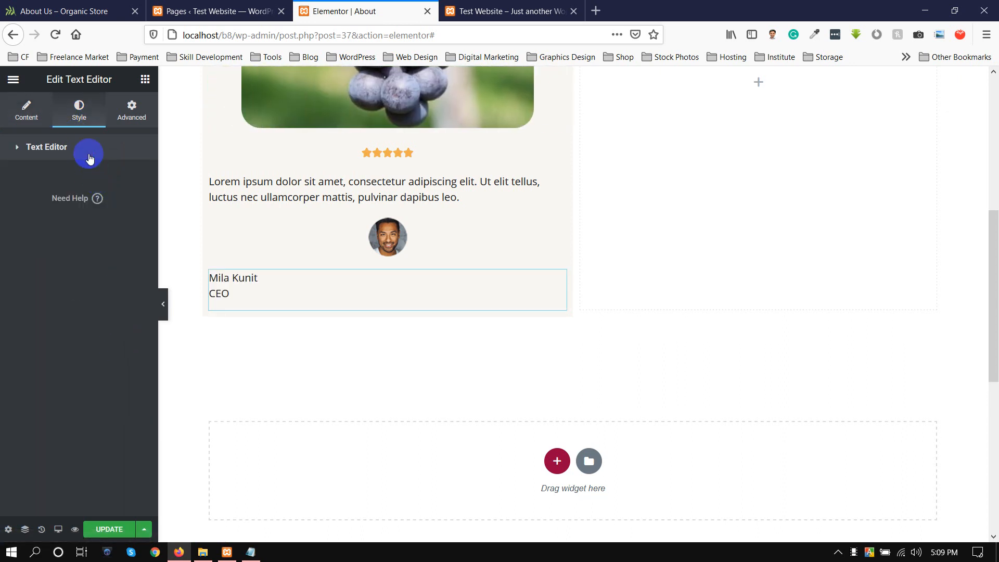
left_click(88, 156)
left_click(101, 178)
scroll(390, 250, "up", 1)
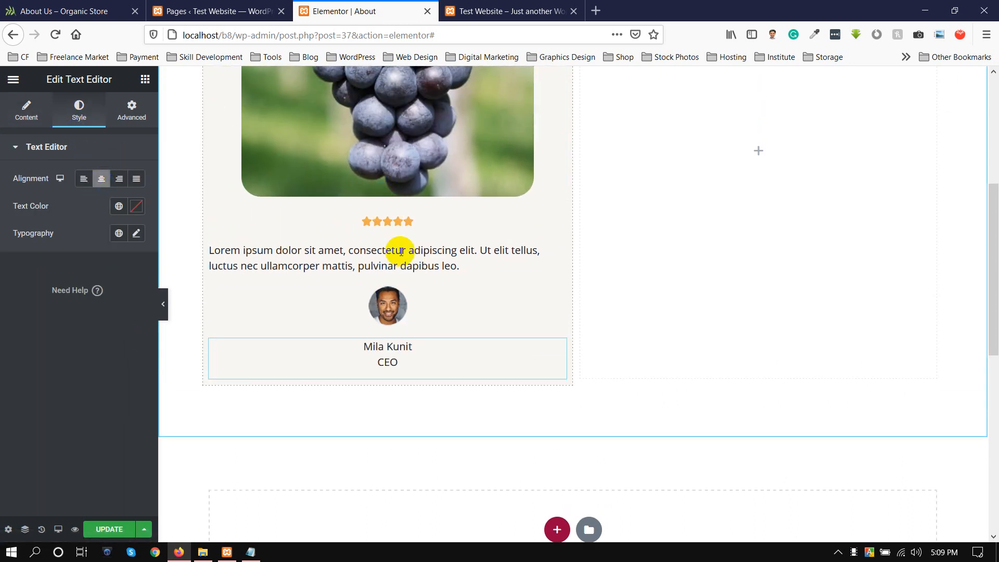
Step: Center-align the Lorem ipsum testimonial text above the portrait
left_click(415, 268)
left_click(80, 106)
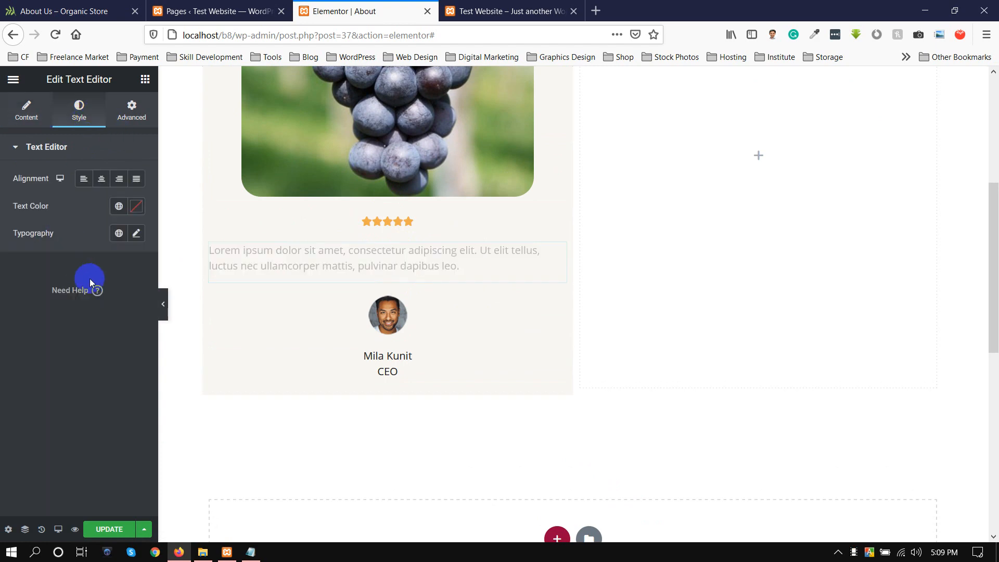
left_click(102, 179)
scroll(549, 300, "up", 5)
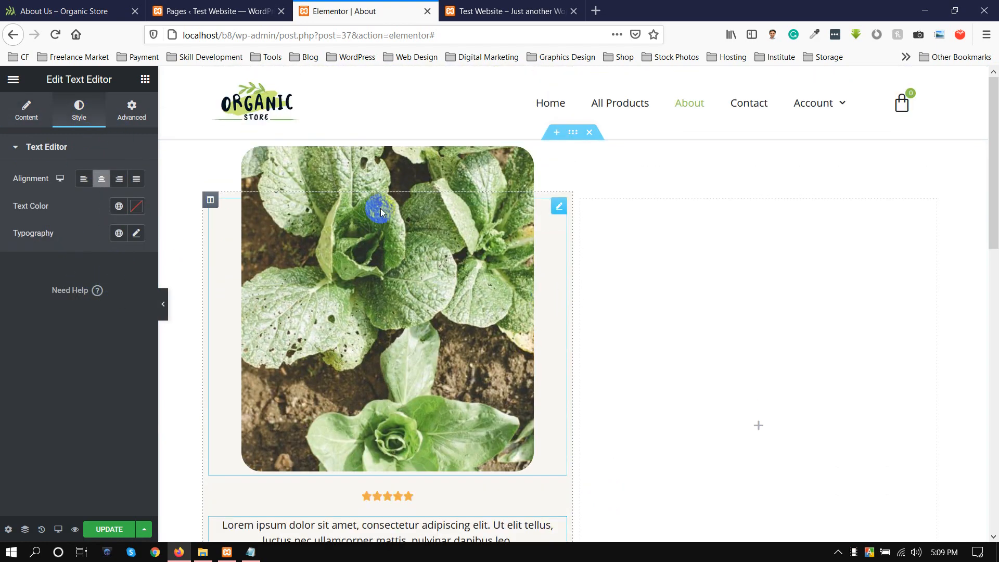
scroll(351, 303, "down", 3)
scroll(388, 306, "up", 3)
Step: Examine the reference page's Certified Products column, including its heading, leaf image, icon lists and Start Shopping button
left_click(24, 7)
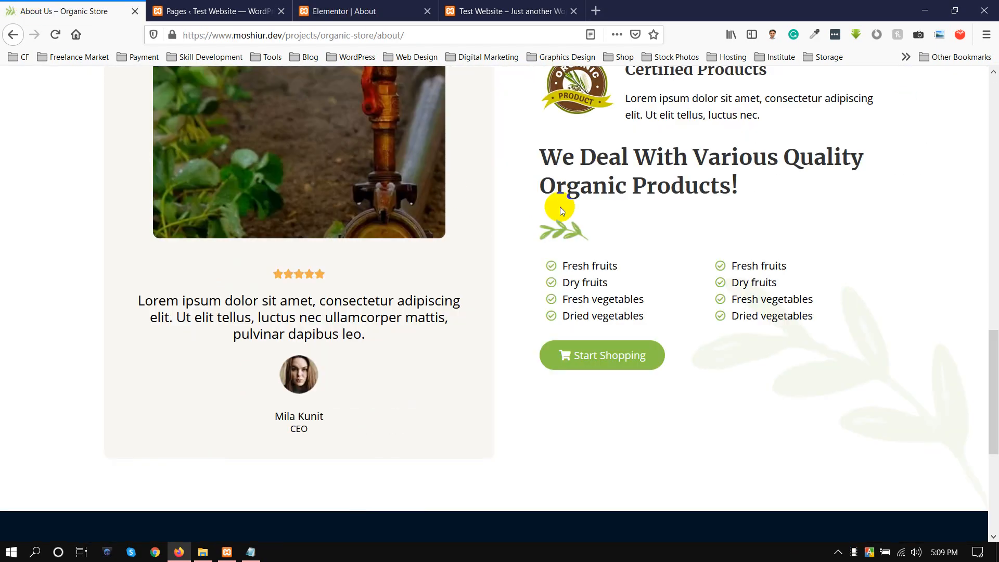
scroll(628, 227, "up", 4)
scroll(629, 228, "down", 2)
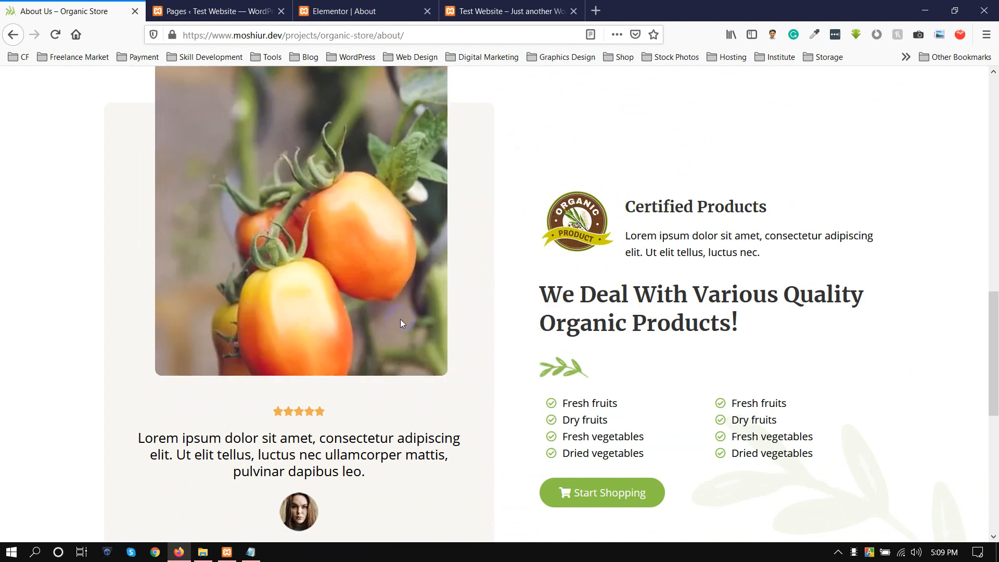
left_click_drag(635, 206, 698, 206)
left_click_drag(653, 251, 870, 210)
scroll(750, 284, "down", 3)
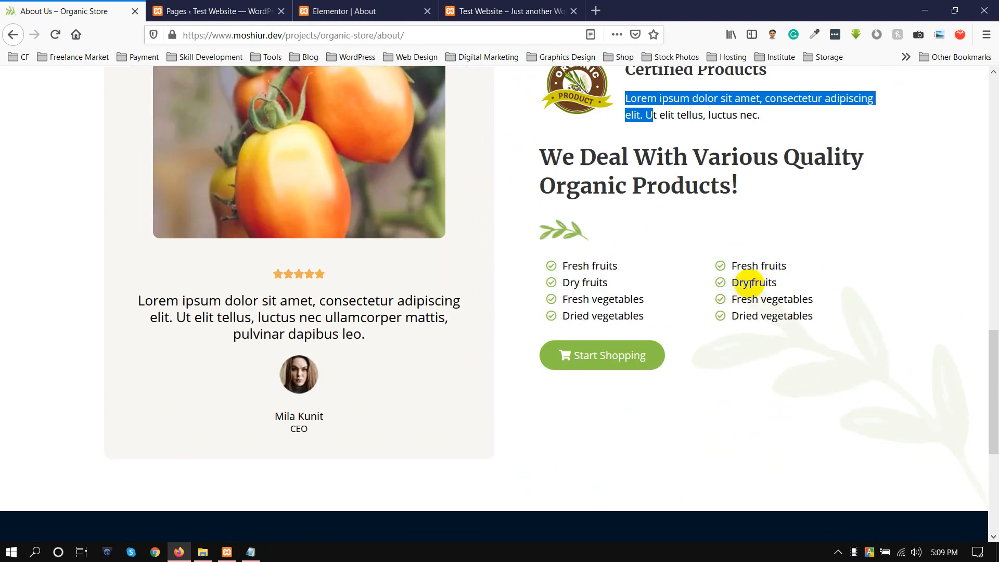
left_click_drag(742, 187, 529, 186)
left_click(598, 219)
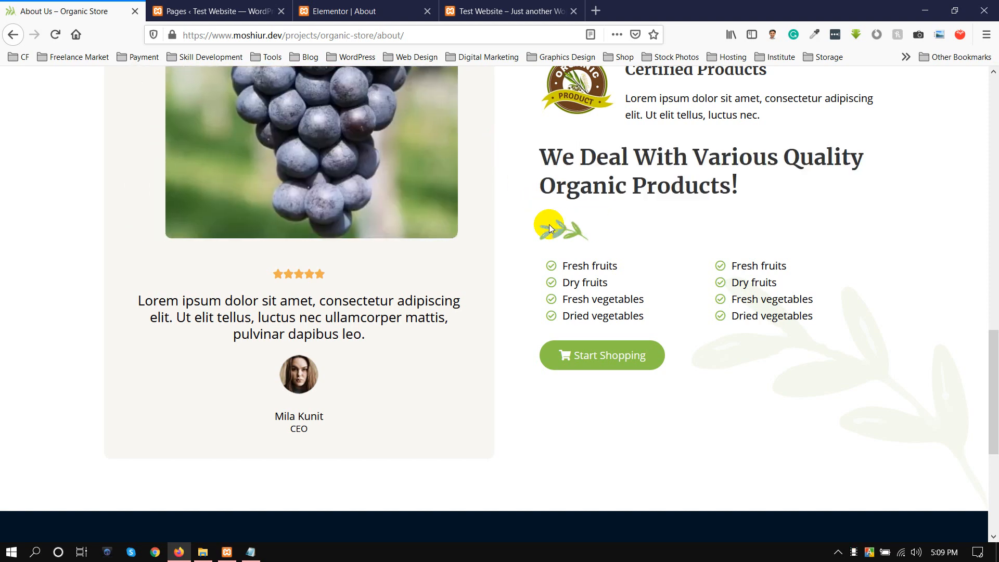
scroll(549, 228, "down", 1)
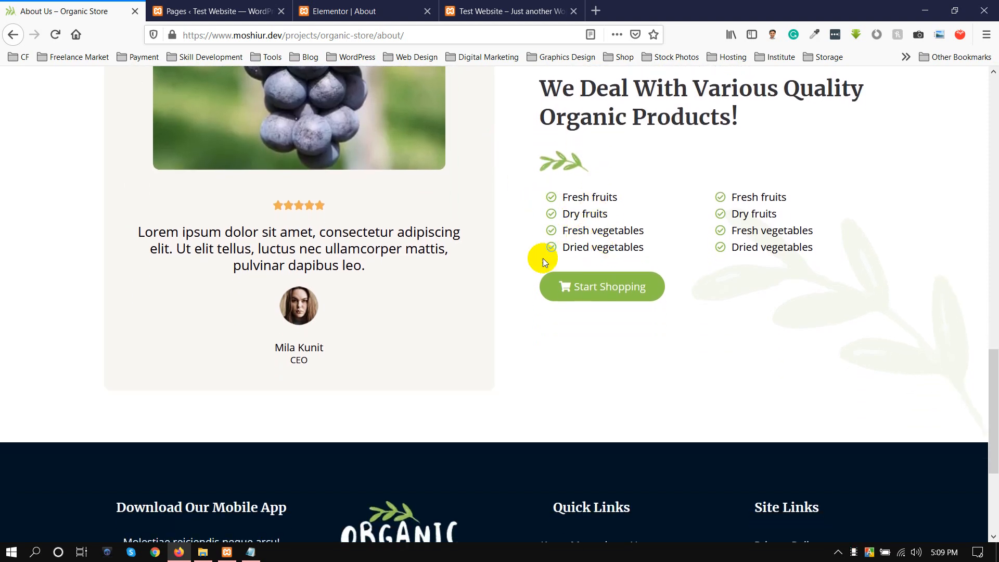
Step: Search the Elementor widgets for "list" for the empty column and compare with the reference About page
left_click(218, 11)
left_click(368, 13)
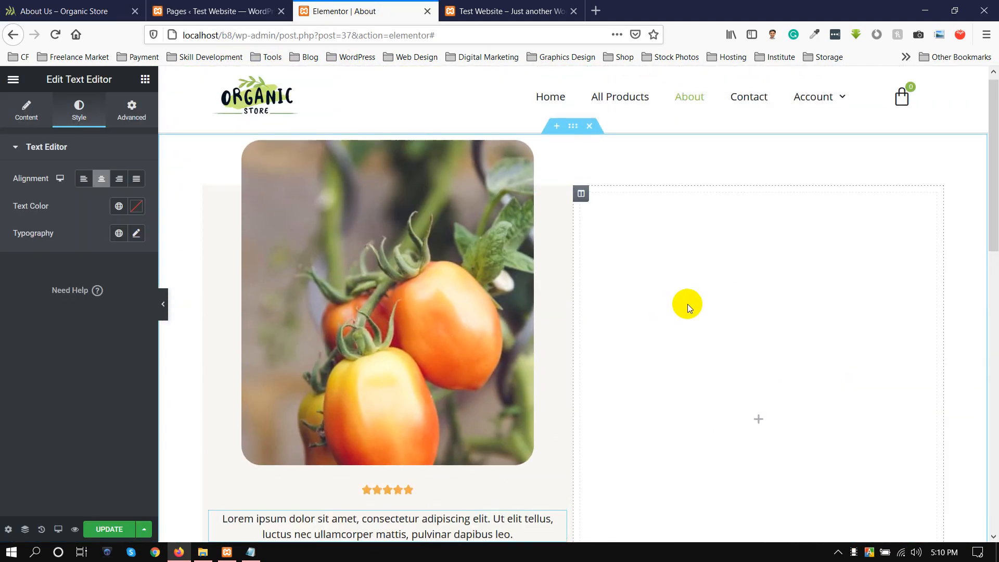
left_click(768, 424)
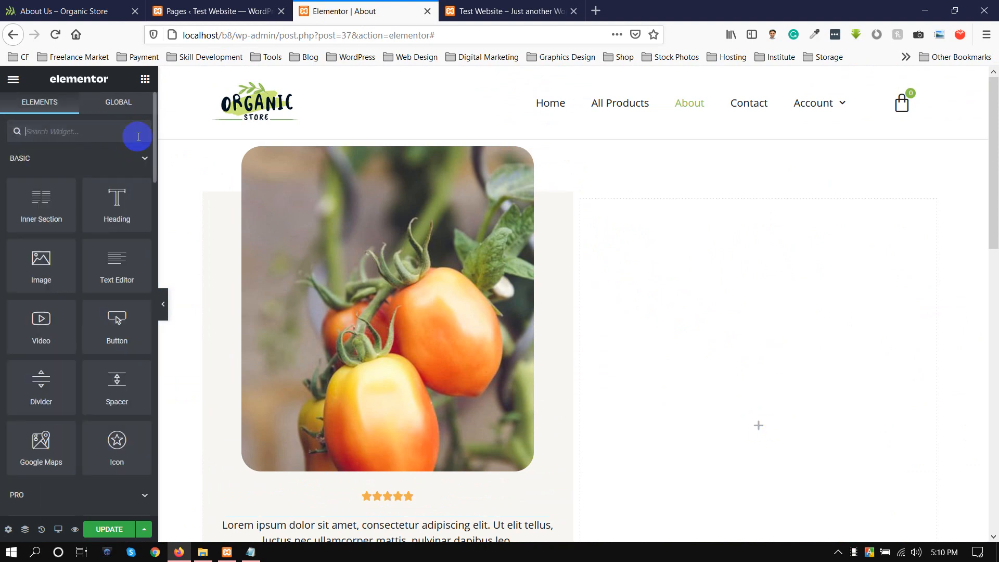
type("list")
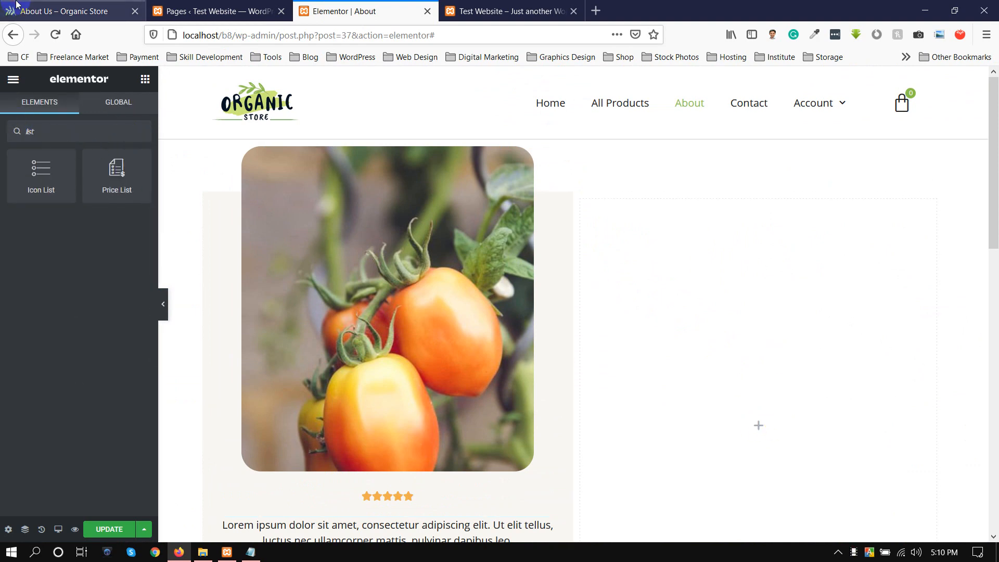
left_click(67, 11)
left_click(354, 11)
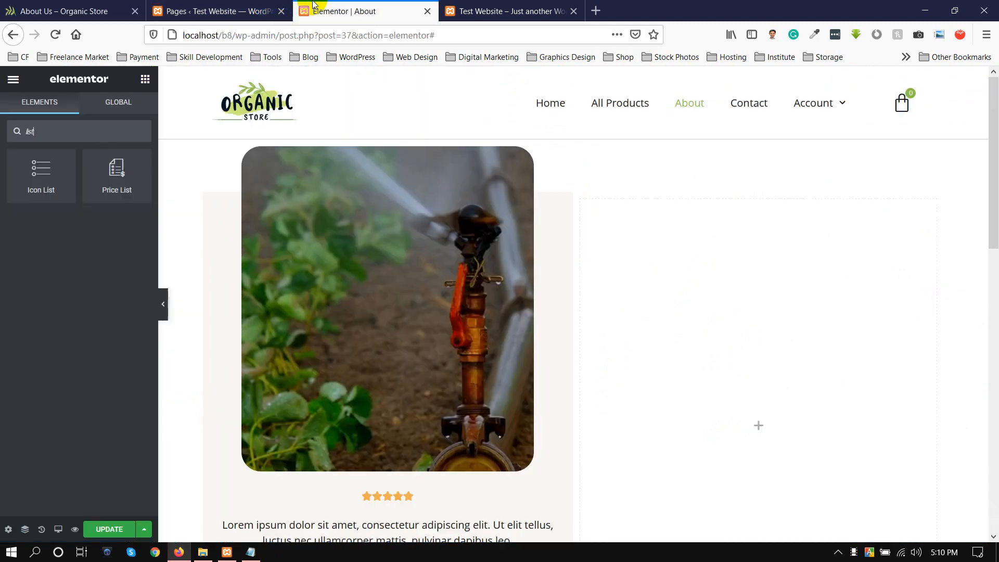
left_click_drag(32, 178, 37, 164)
Step: Open the reference site's Contact page and save the About page in Elementor
left_click(68, 11)
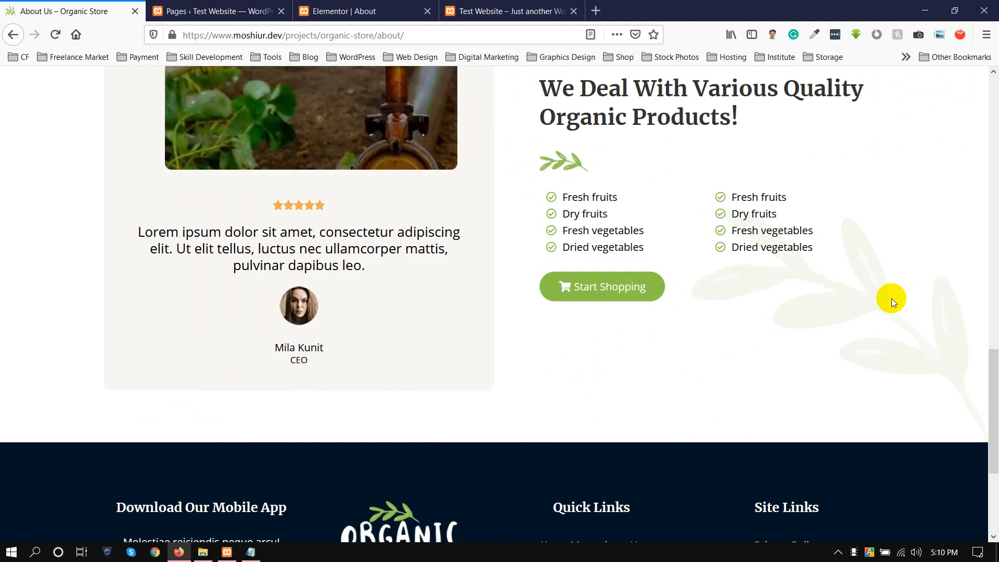
scroll(744, 292, "up", 7)
scroll(744, 307, "up", 7)
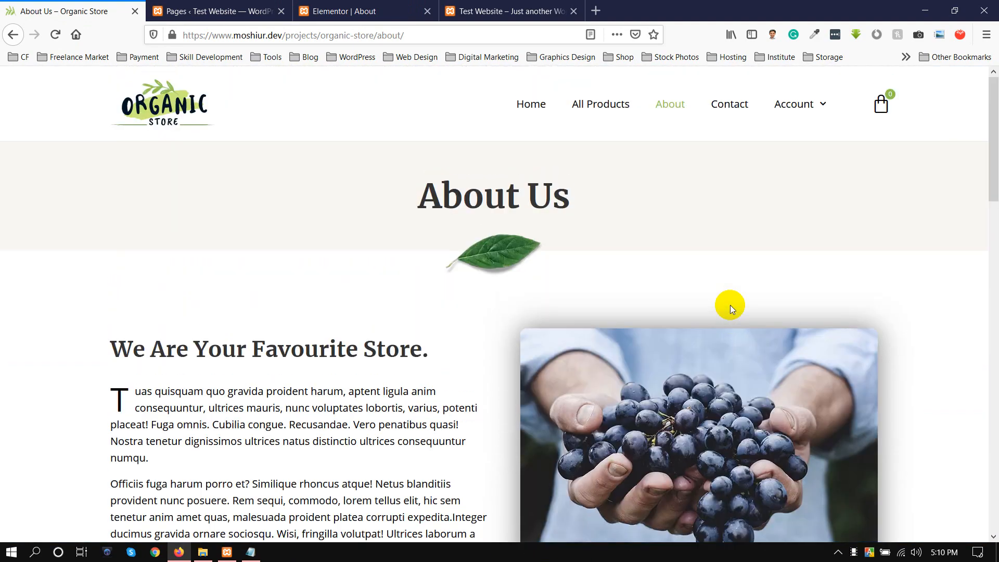
left_click(728, 104)
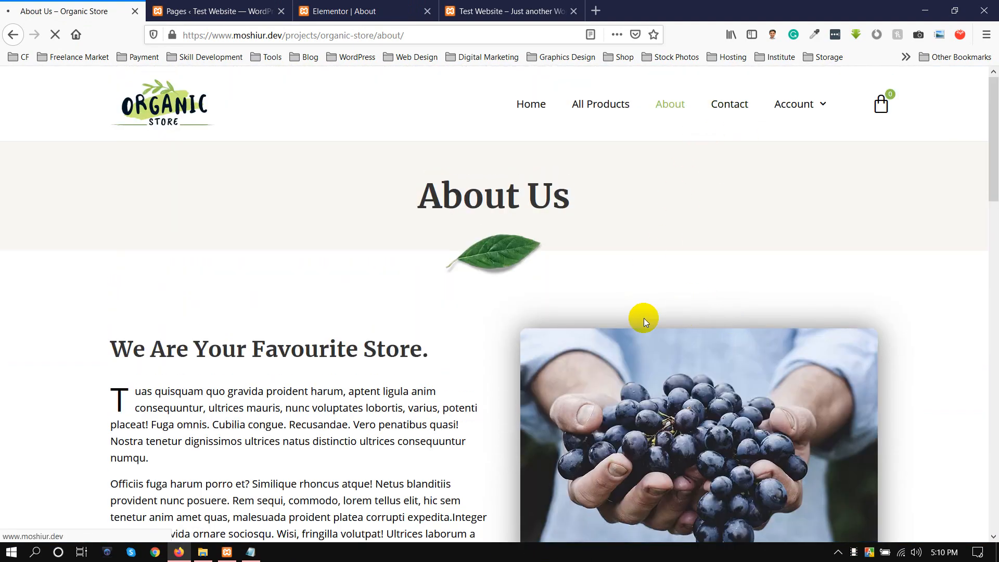
left_click(381, 7)
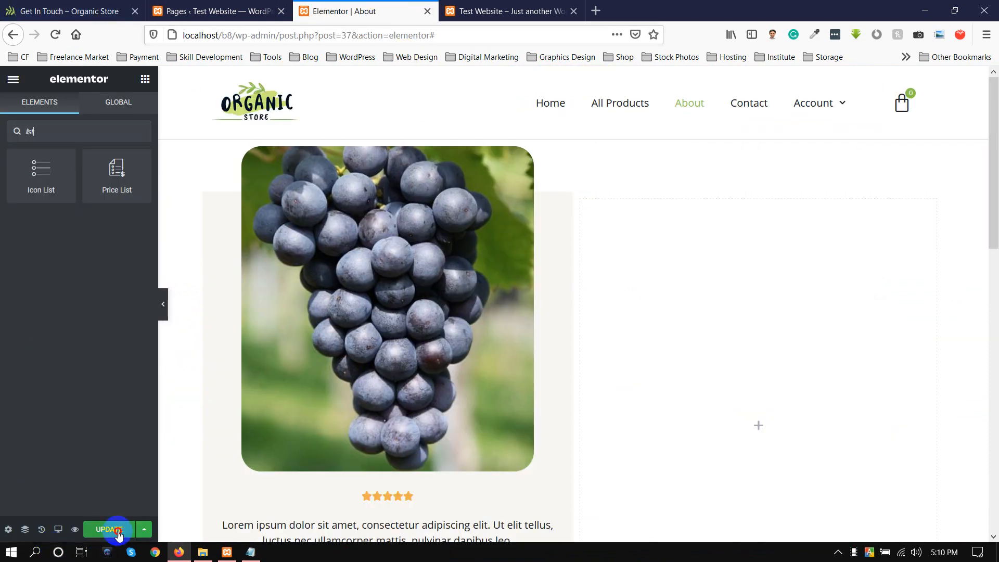
left_click(114, 530)
Step: Examine the reference Contact page's phone, e-mail and address boxes and its two-column Frequently Asked Question section
left_click(101, 6)
scroll(369, 328, "down", 1)
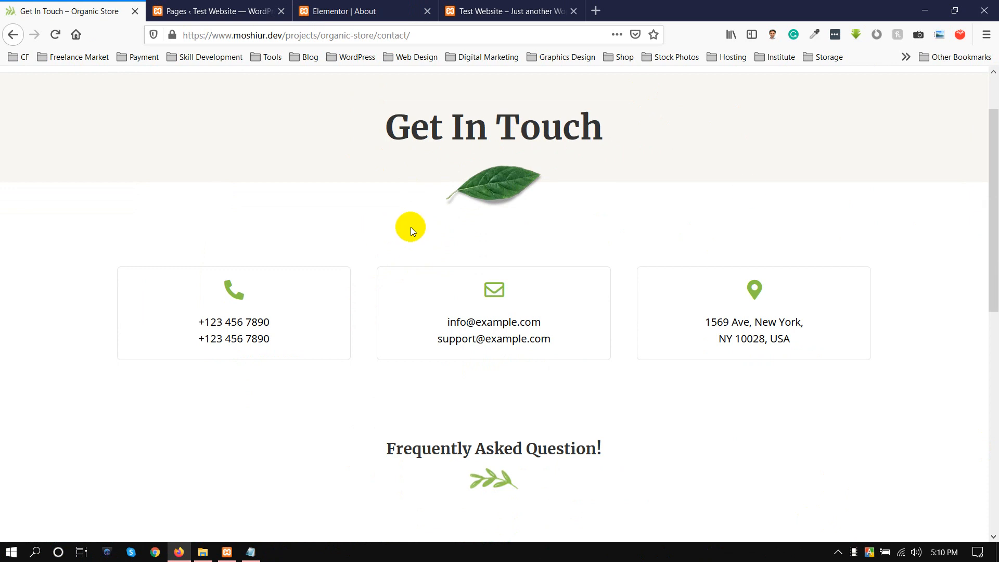
scroll(412, 227, "down", 1)
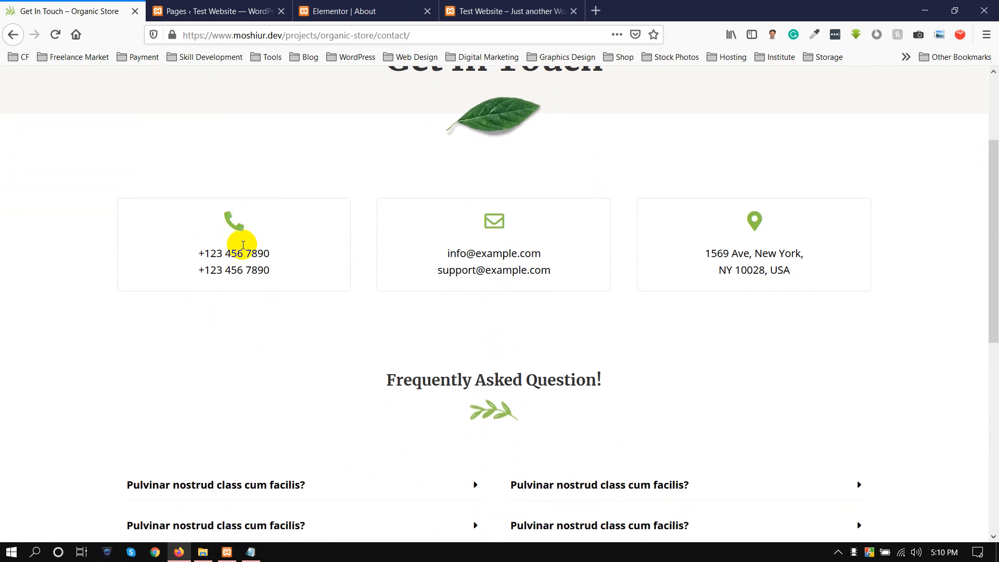
left_click_drag(198, 254, 266, 289)
left_click(265, 288)
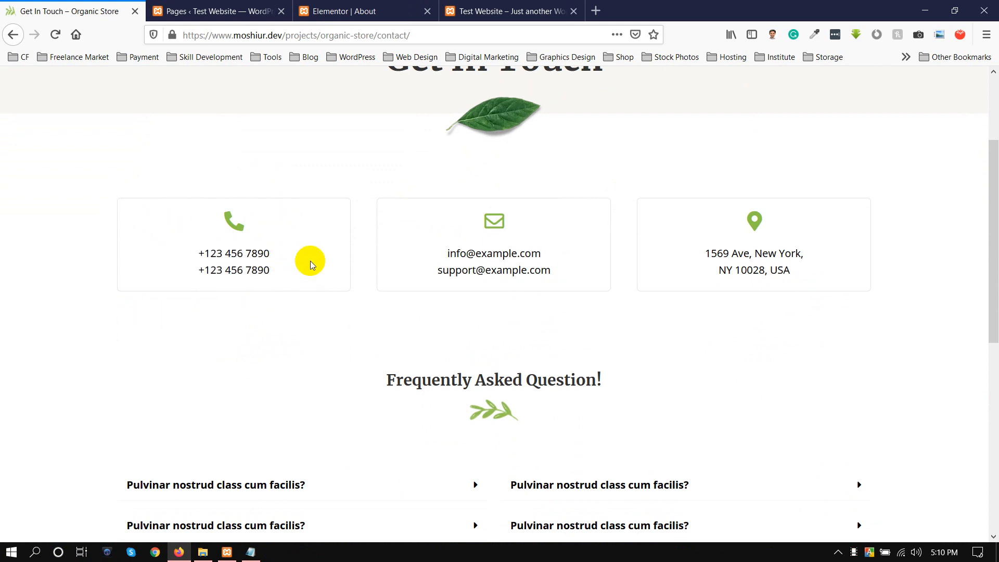
scroll(277, 319, "down", 2)
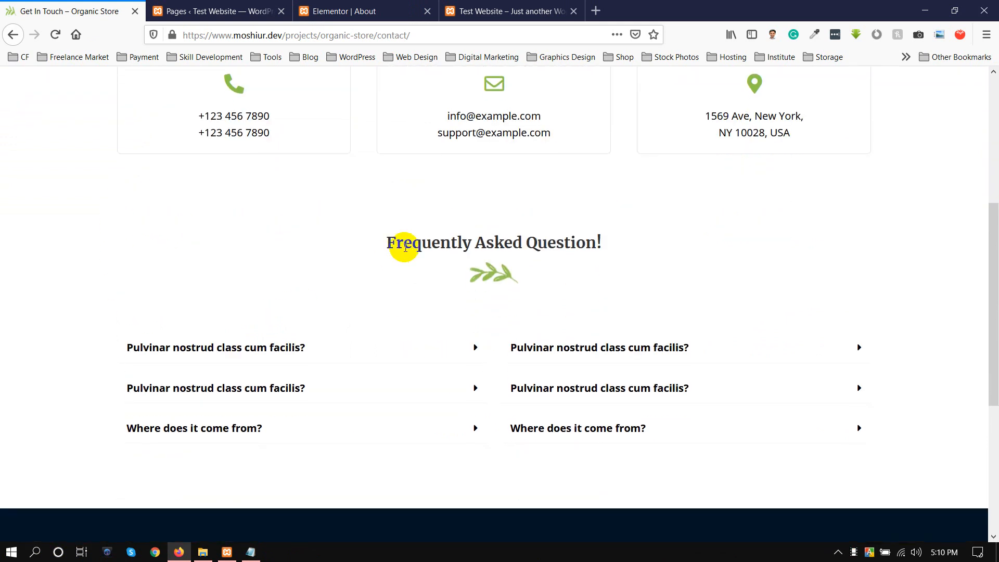
left_click_drag(383, 242, 667, 264)
left_click(669, 265)
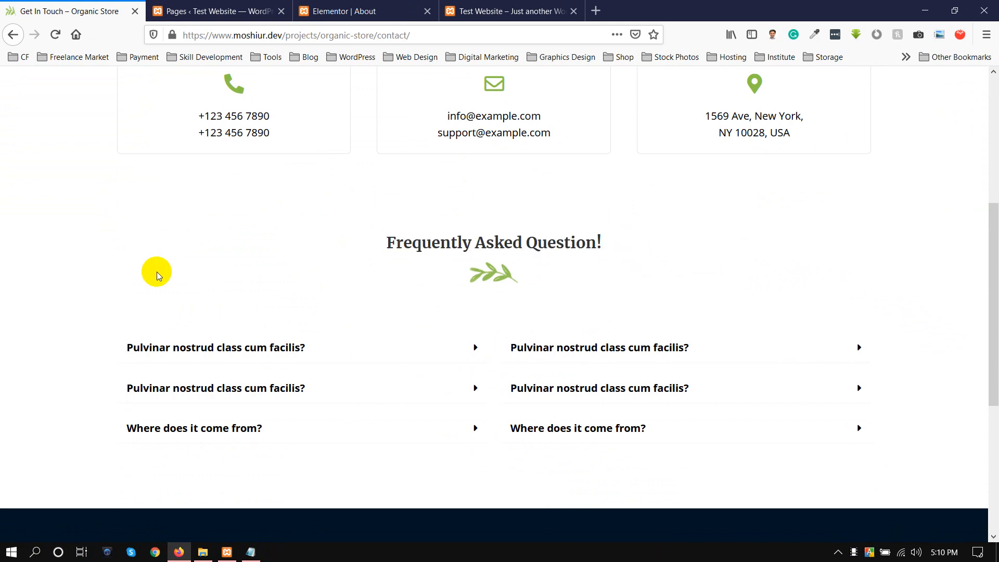
scroll(267, 274, "down", 1)
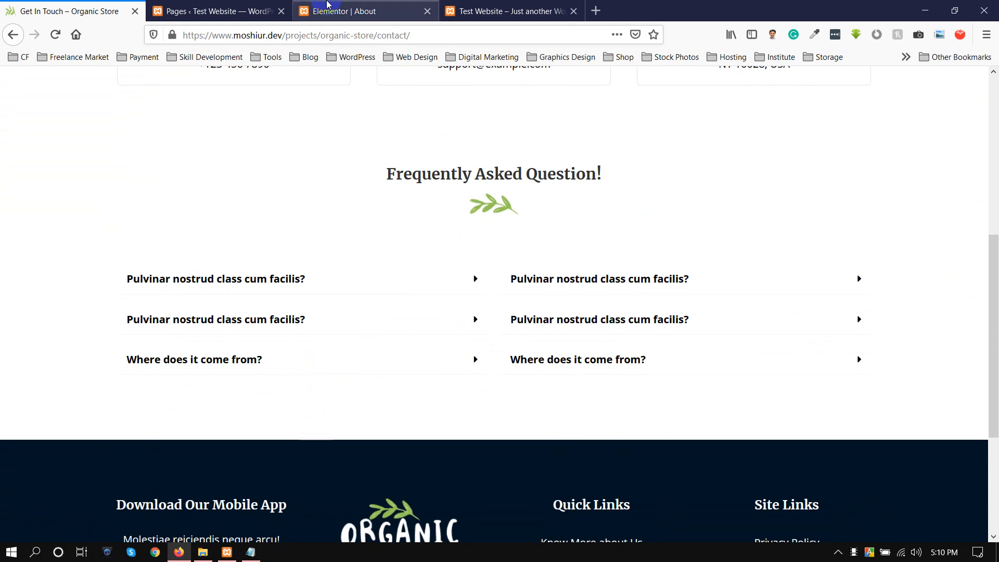
Step: Open the Contact page from the WordPress pages list in a new tab and launch it in the Elementor editor
left_click(256, 10)
scroll(183, 296, "down", 1)
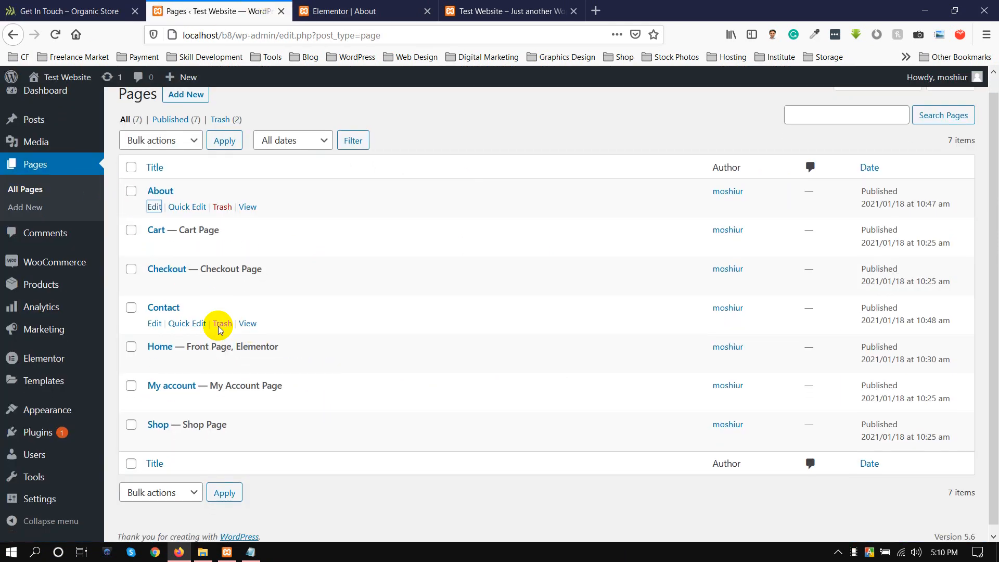
right_click(159, 317)
left_click(179, 316)
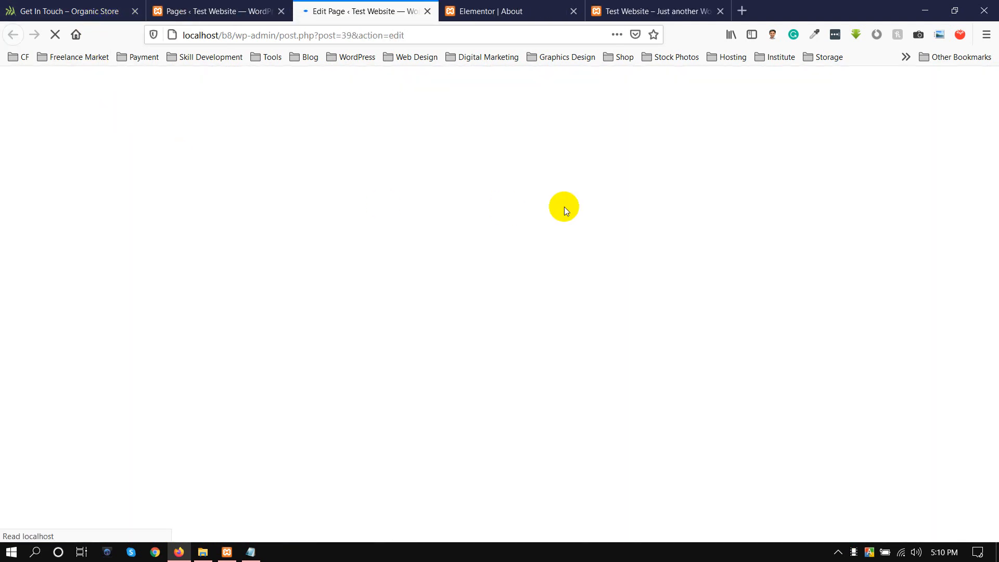
left_click(327, 107)
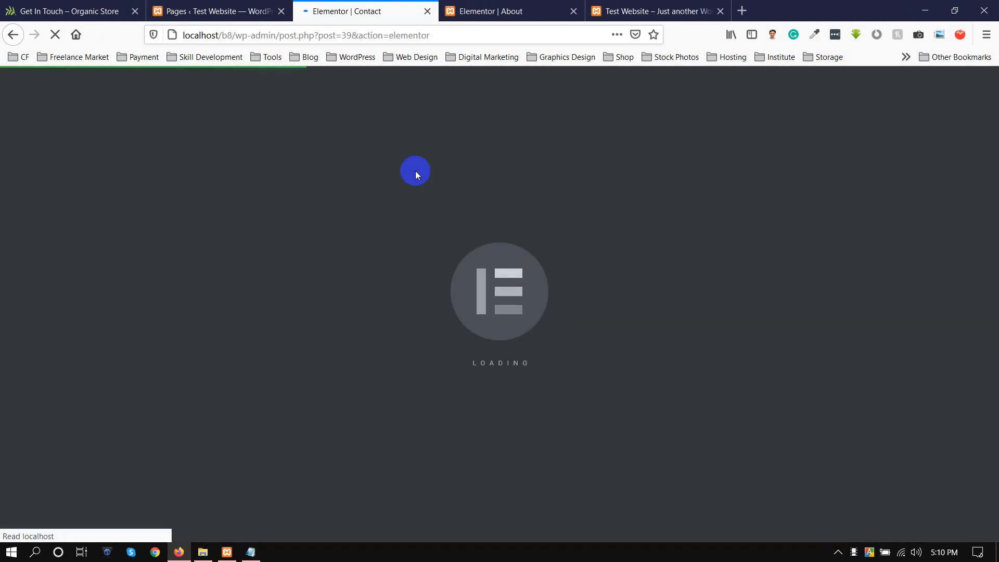
left_click(9, 7)
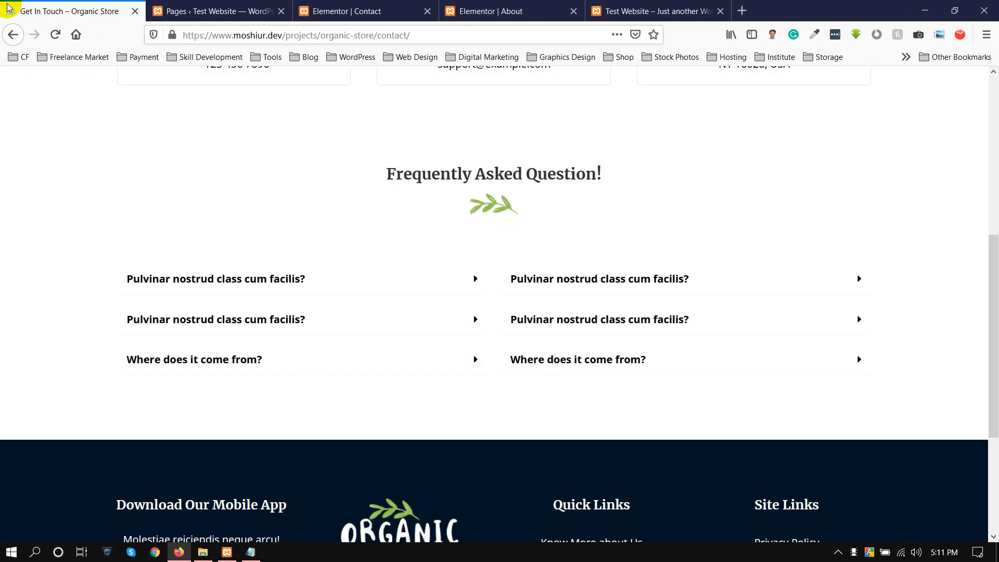
left_click(354, 11)
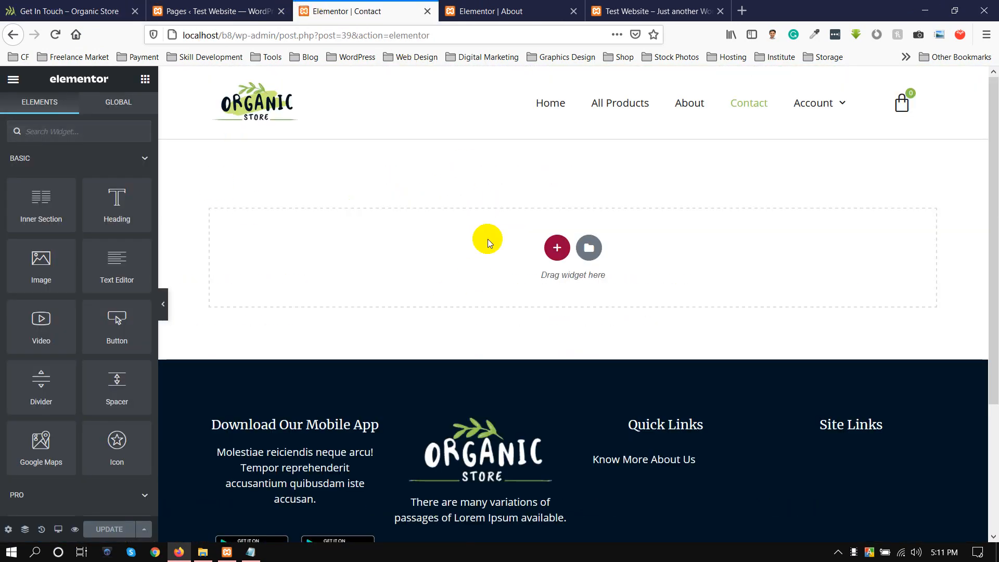
Step: Add a single-column section to the empty Contact page
left_click(554, 247)
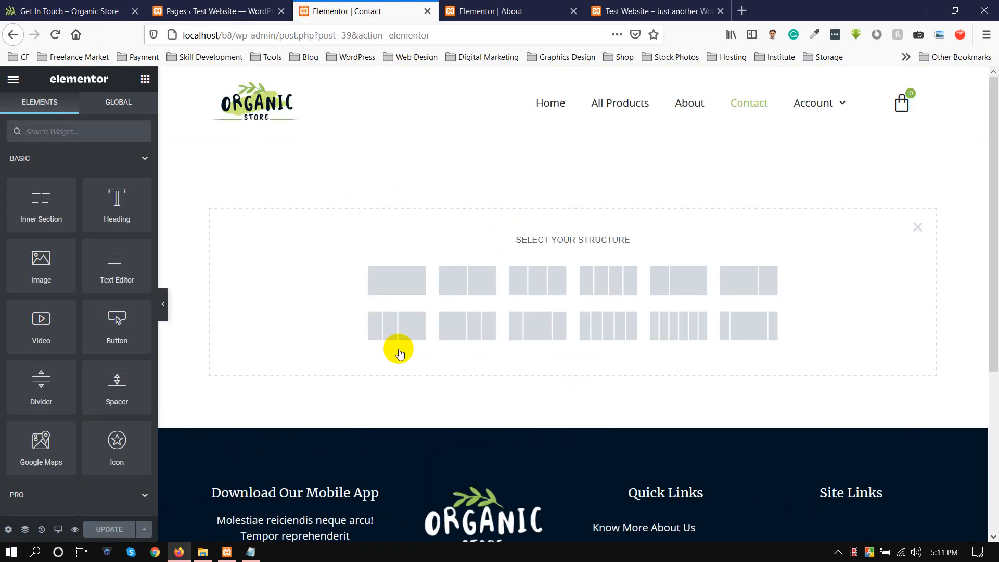
left_click(396, 286)
left_click(132, 115)
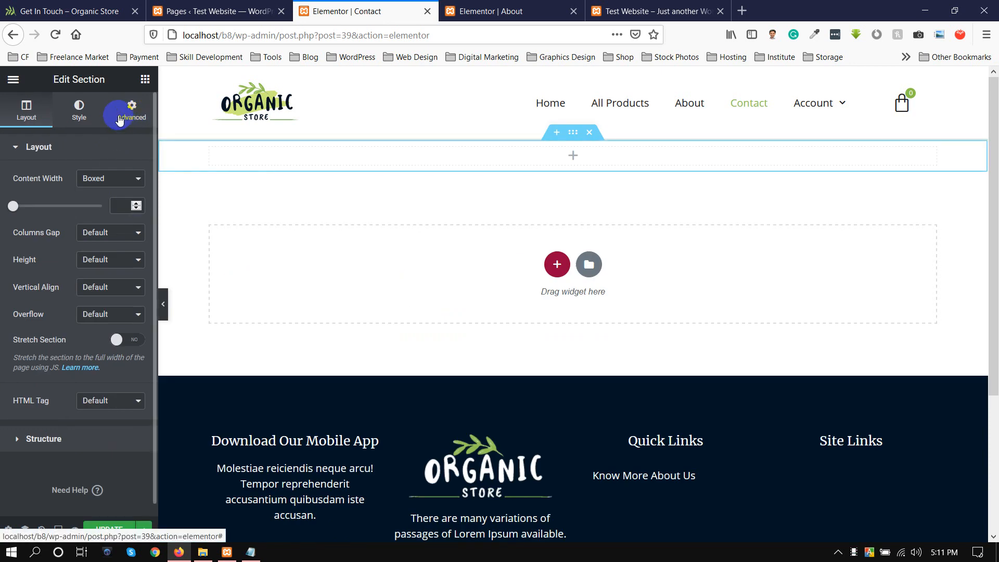
Step: Find the Toggle widget and place it in the Contact page's empty section
left_click(145, 79)
left_click(78, 138)
type("toggle")
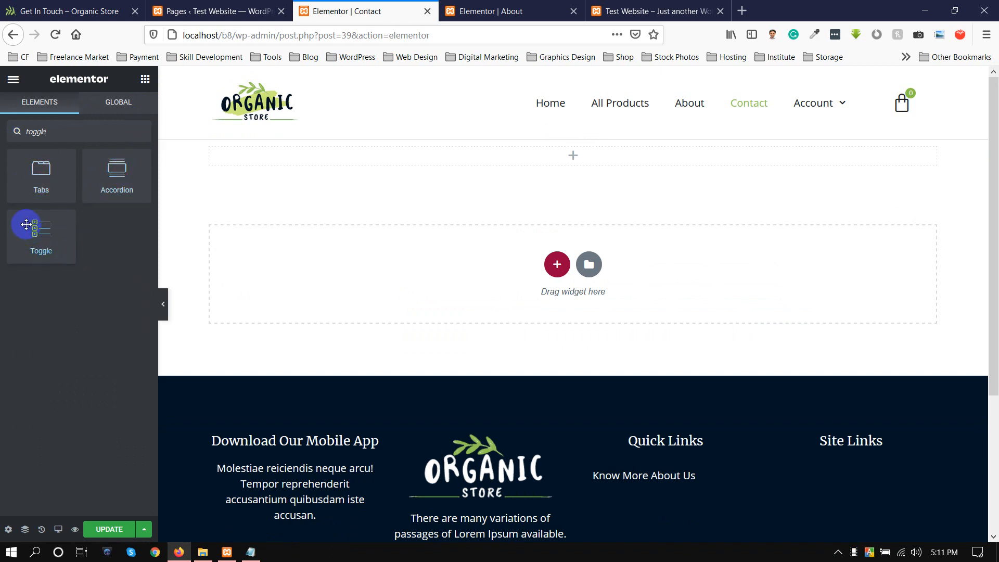
left_click_drag(40, 230, 585, 154)
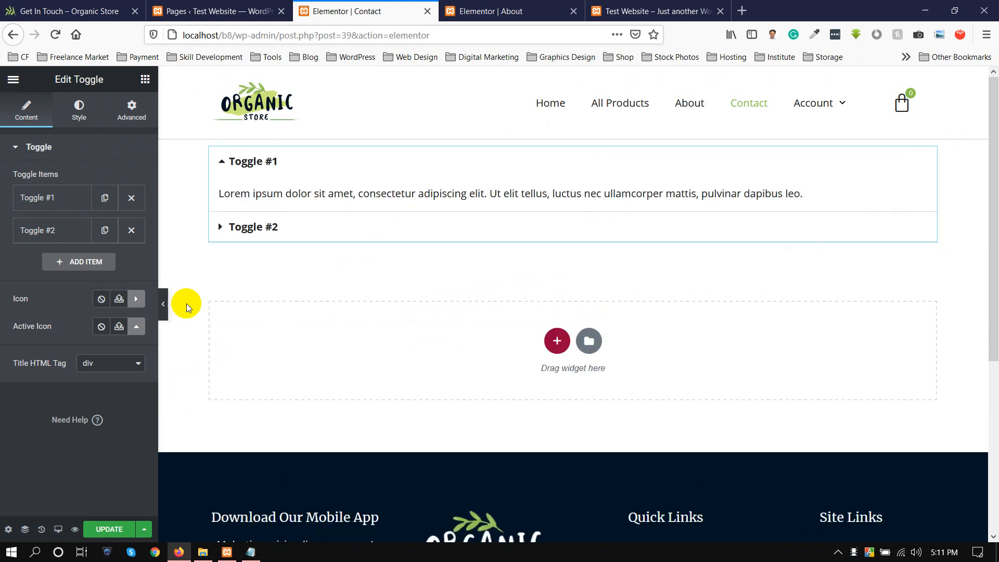
Step: Expand the second toggle item and compare it with the behaviour of the reference site's first FAQ question
left_click(224, 229)
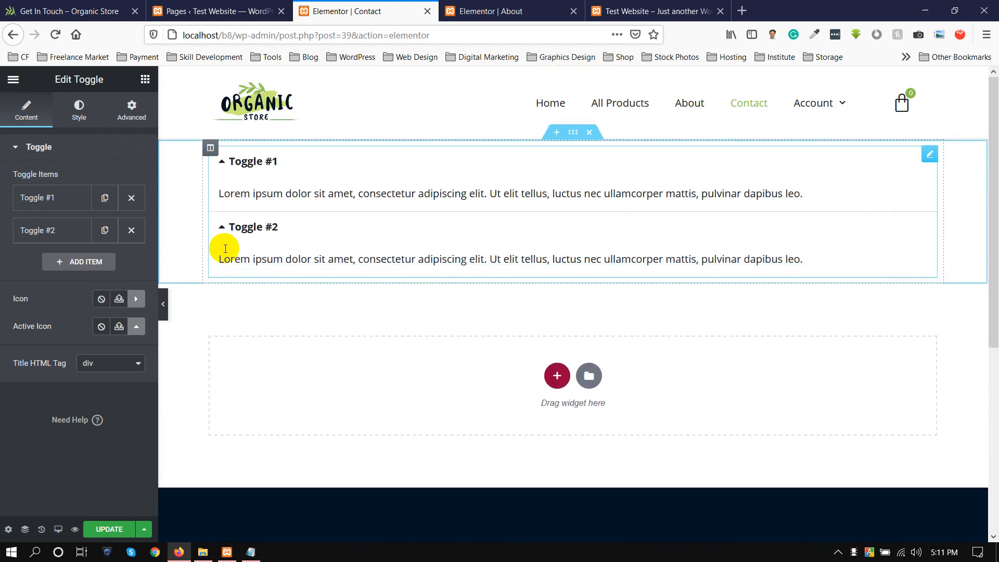
key("ctrl+1")
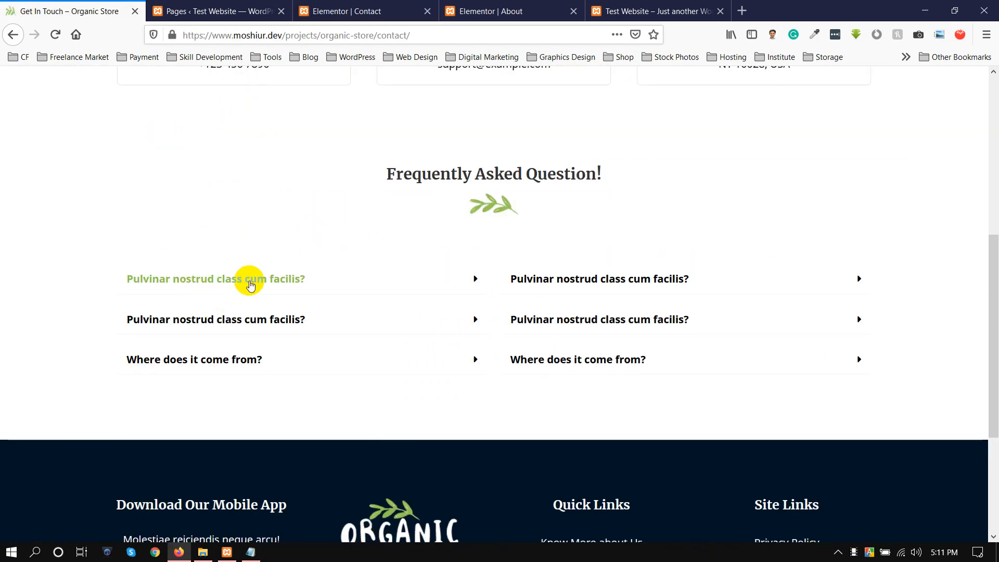
left_click(250, 283)
left_click(250, 284)
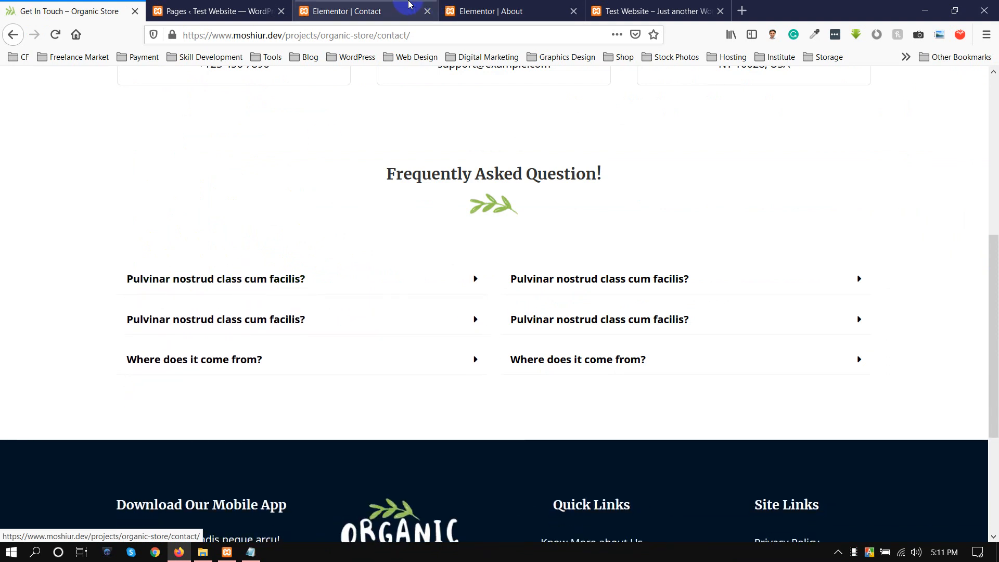
key("ctrl+3")
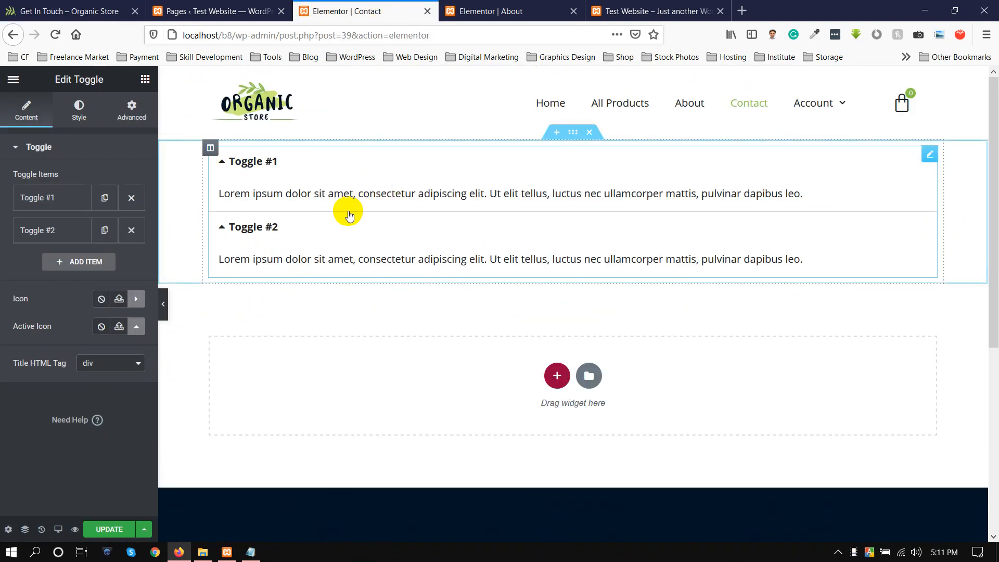
Step: Set the Toggle widget's icon alignment to End
left_click(79, 110)
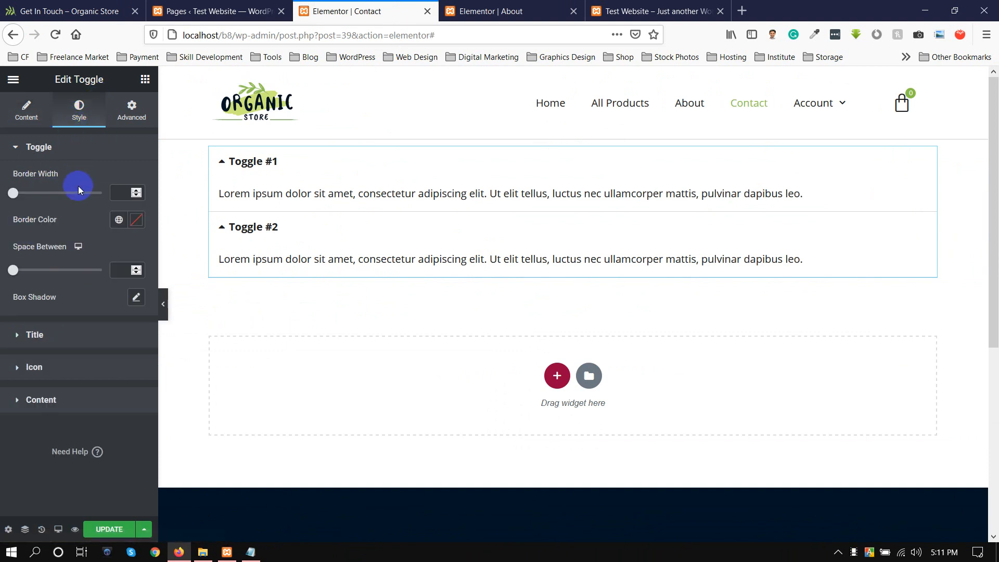
left_click(34, 367)
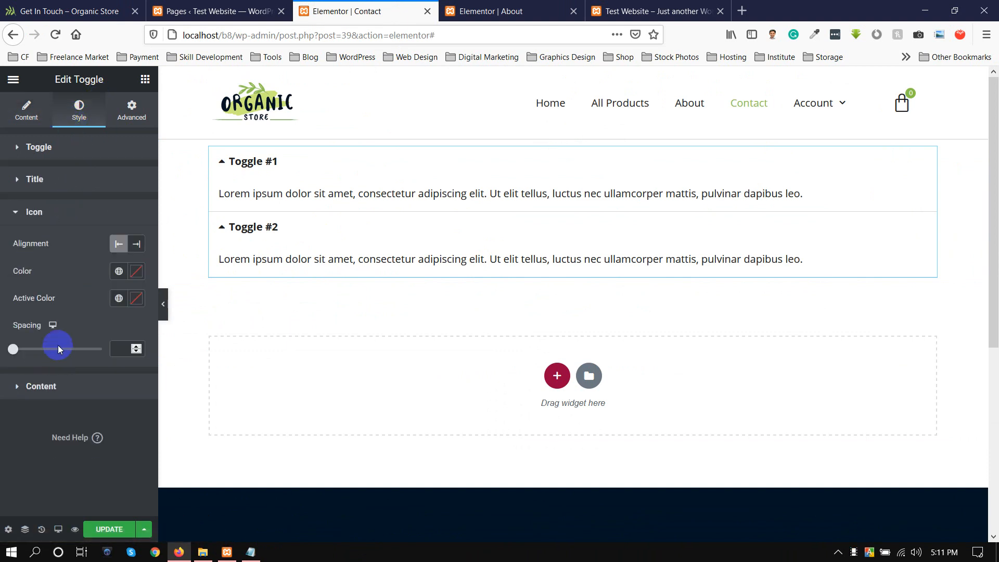
left_click(135, 245)
left_click(119, 244)
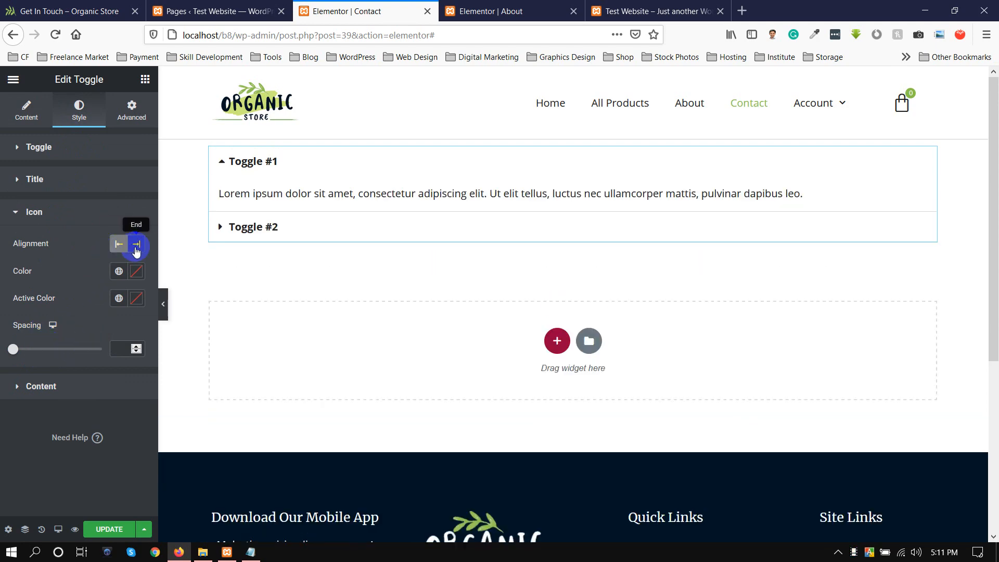
left_click(136, 244)
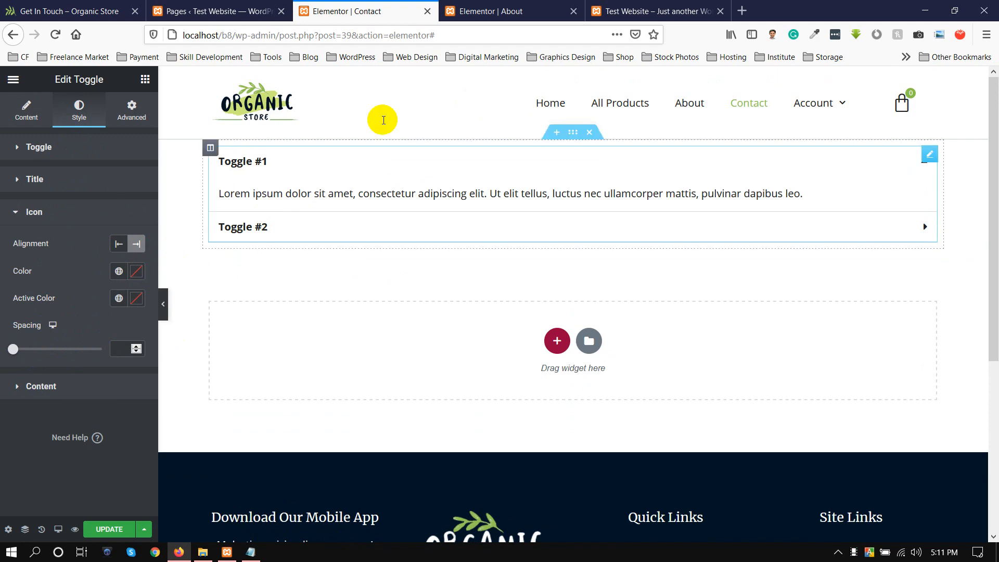
Step: Open the All Products page of the reference Organic Store site
left_click(19, 9)
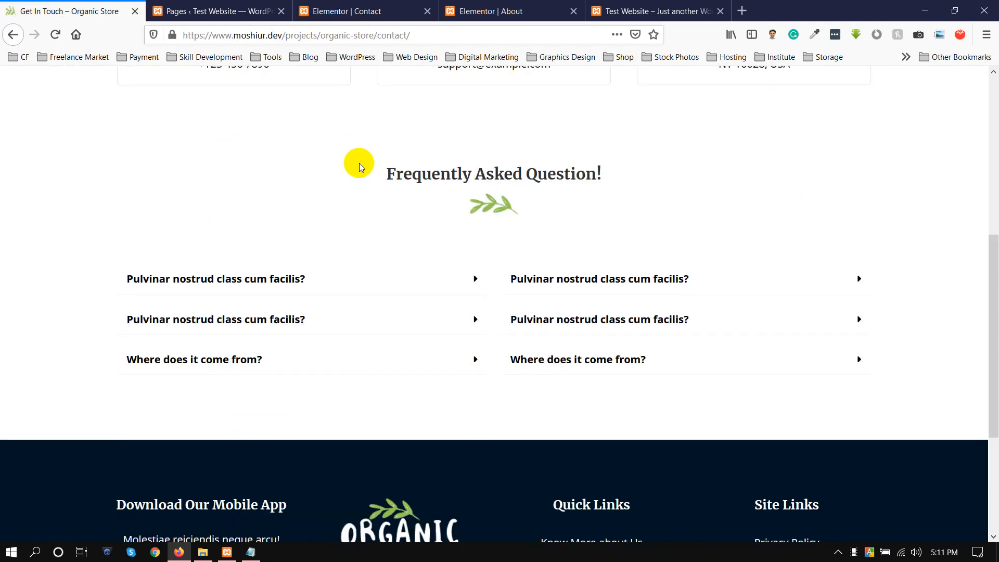
scroll(359, 167, "up", 6)
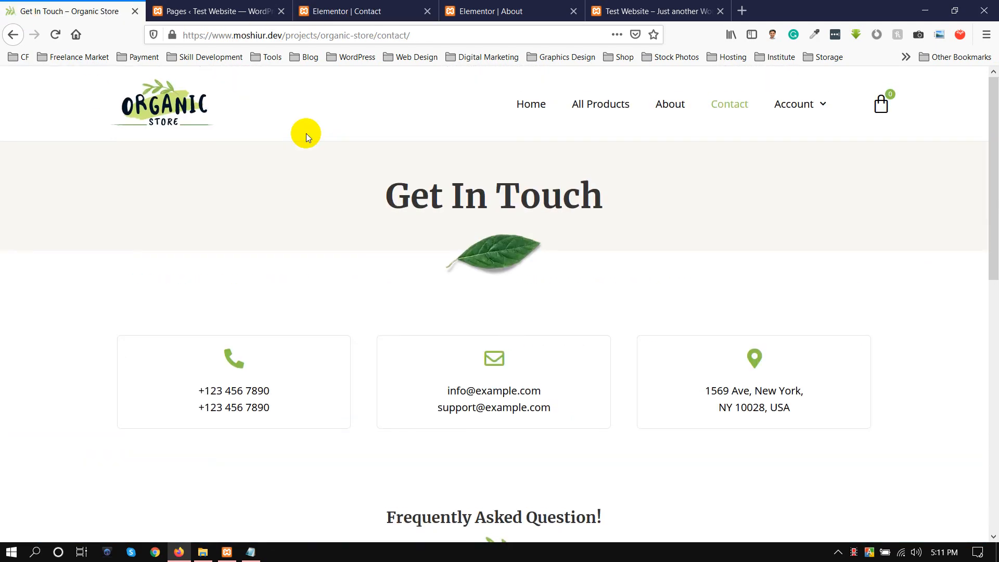
left_click(586, 111)
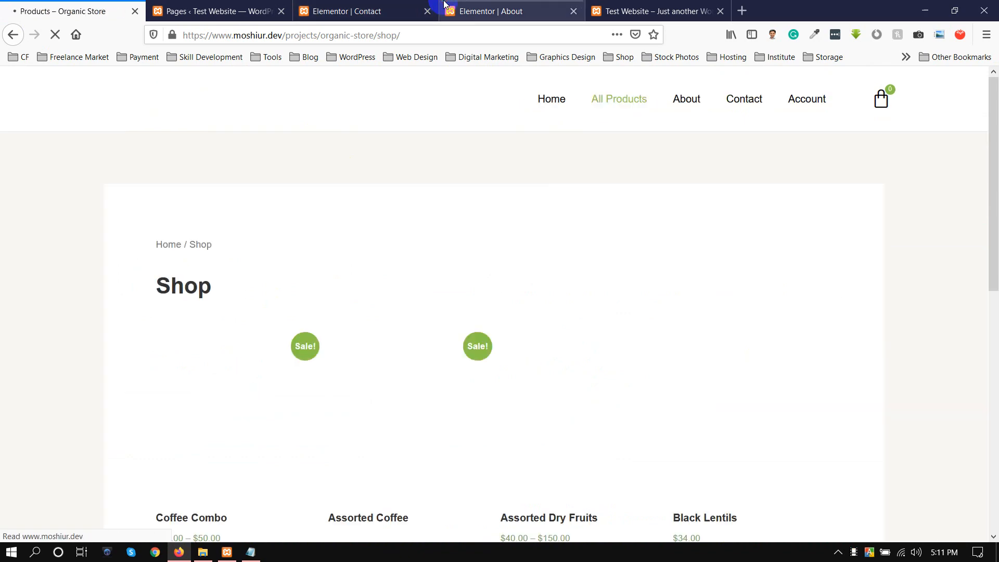
Step: Add the Coffee product to the cart on the test website's shop page
left_click(619, 12)
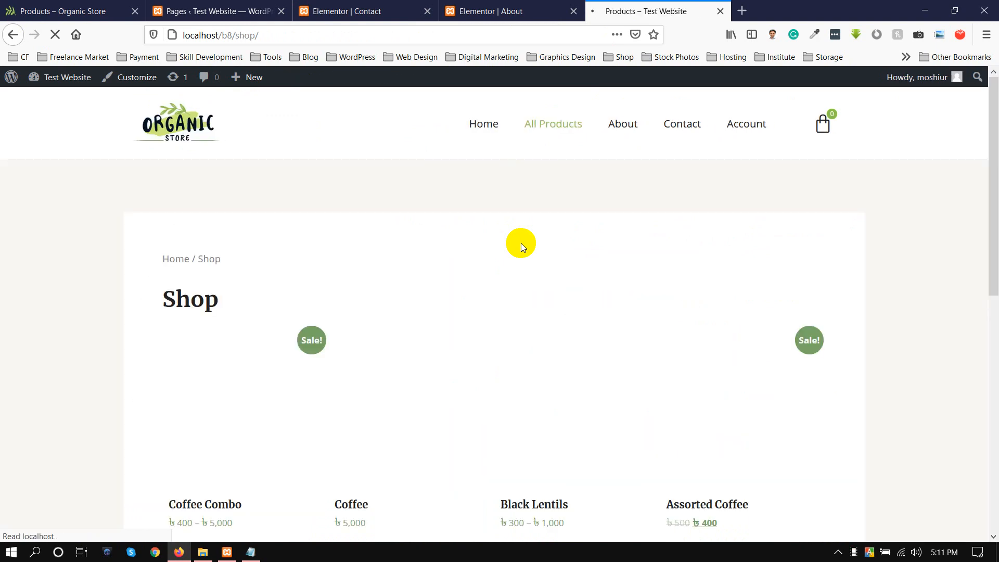
scroll(522, 250, "down", 6)
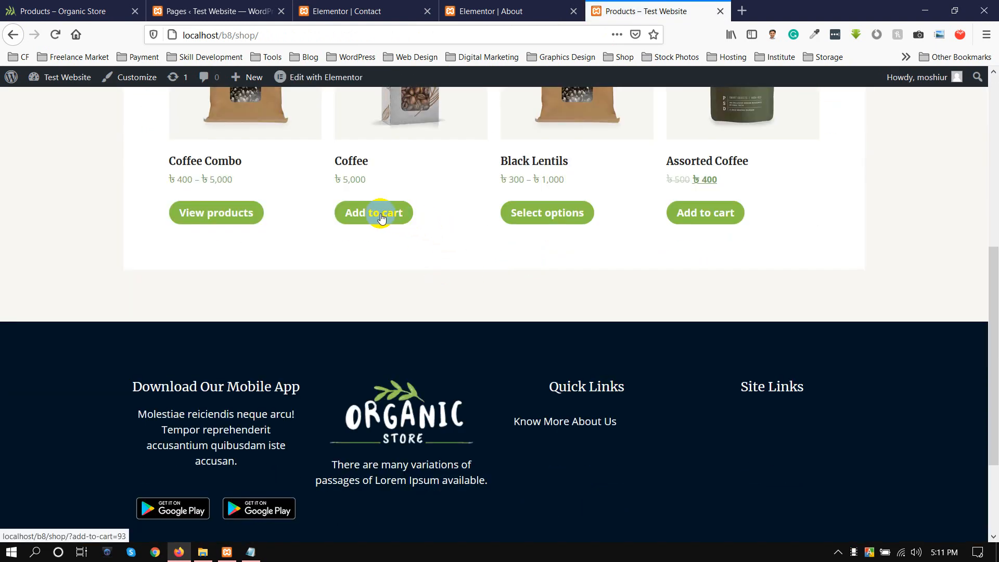
left_click(369, 217)
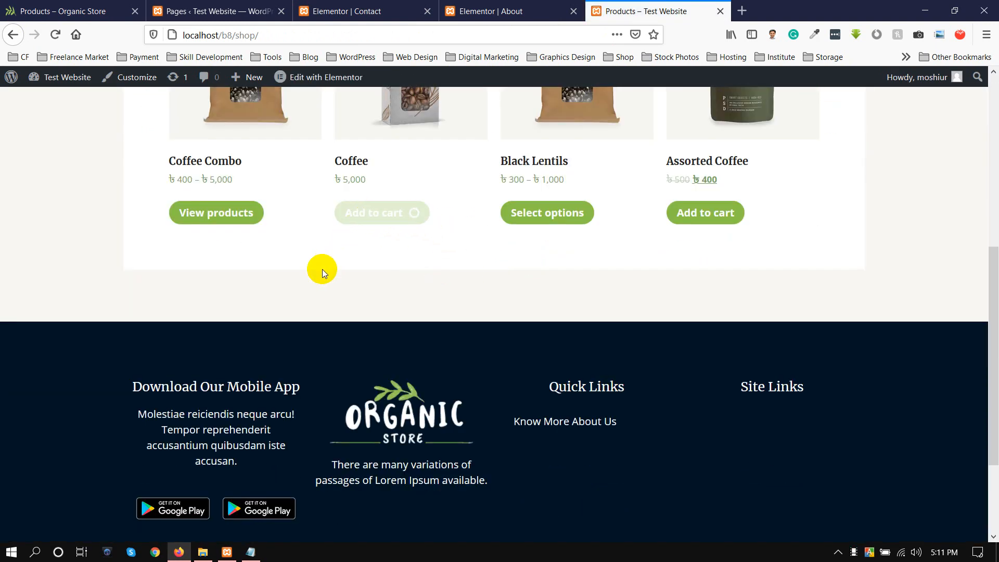
scroll(322, 270, "up", 6)
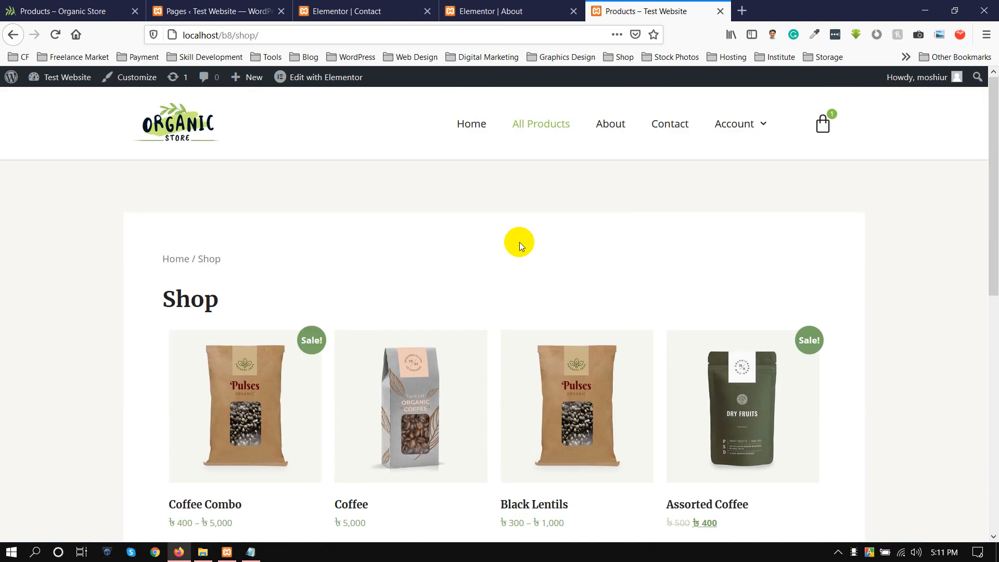
Step: Open the side cart from the shop header and examine its product line, subtotal, and View cart and Checkout buttons
left_click(826, 123)
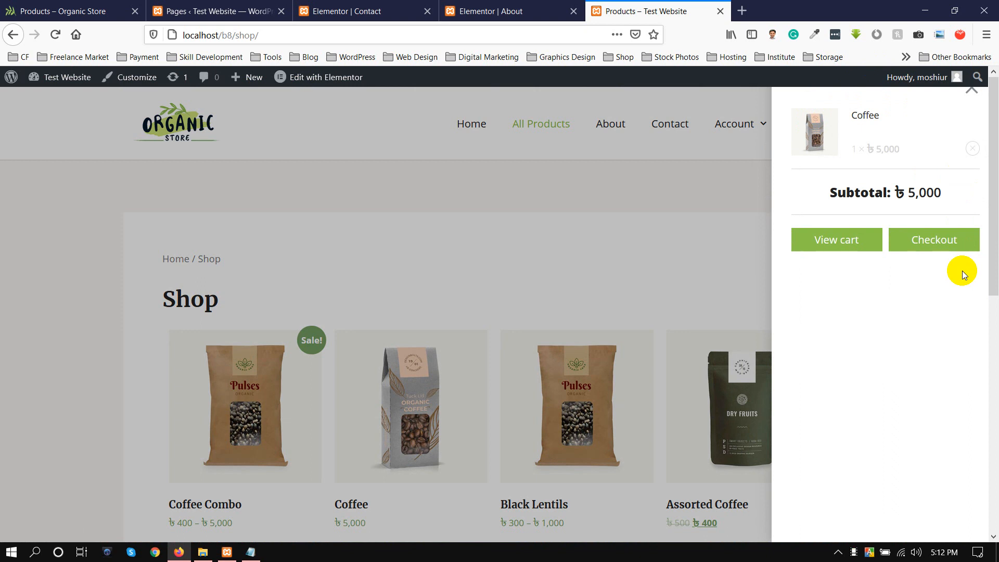
double_click(865, 115)
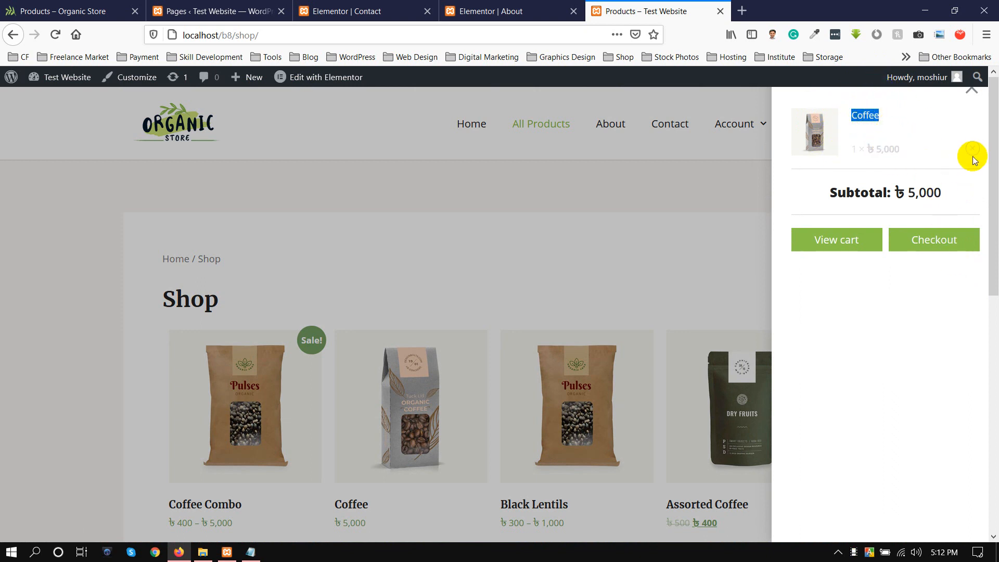
left_click_drag(946, 194, 809, 194)
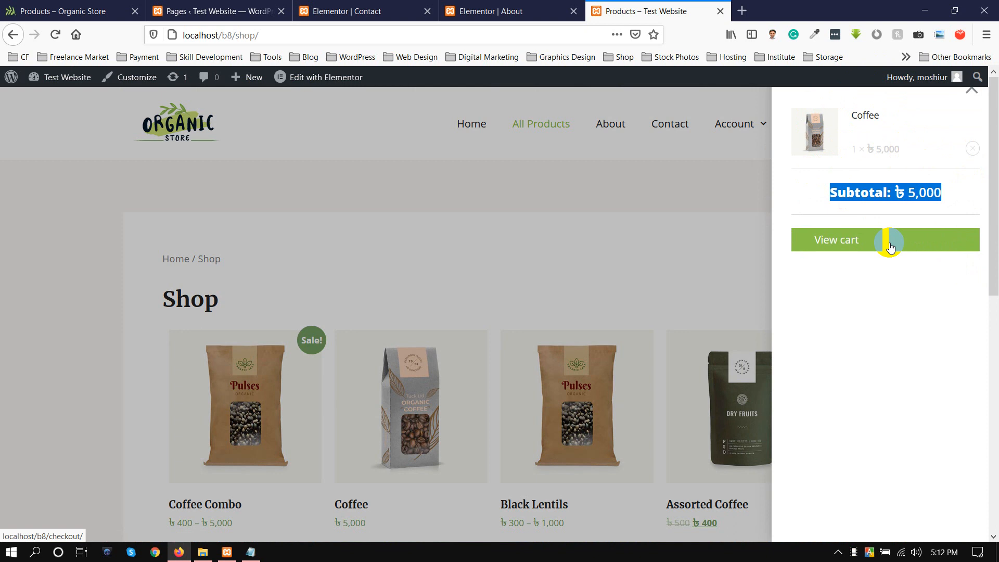
left_click(971, 90)
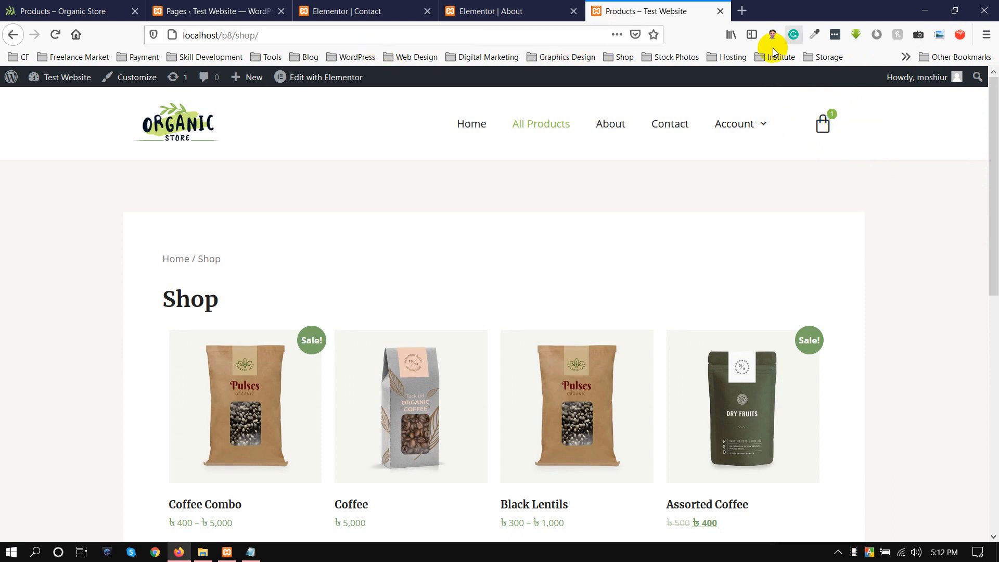
left_click(837, 132)
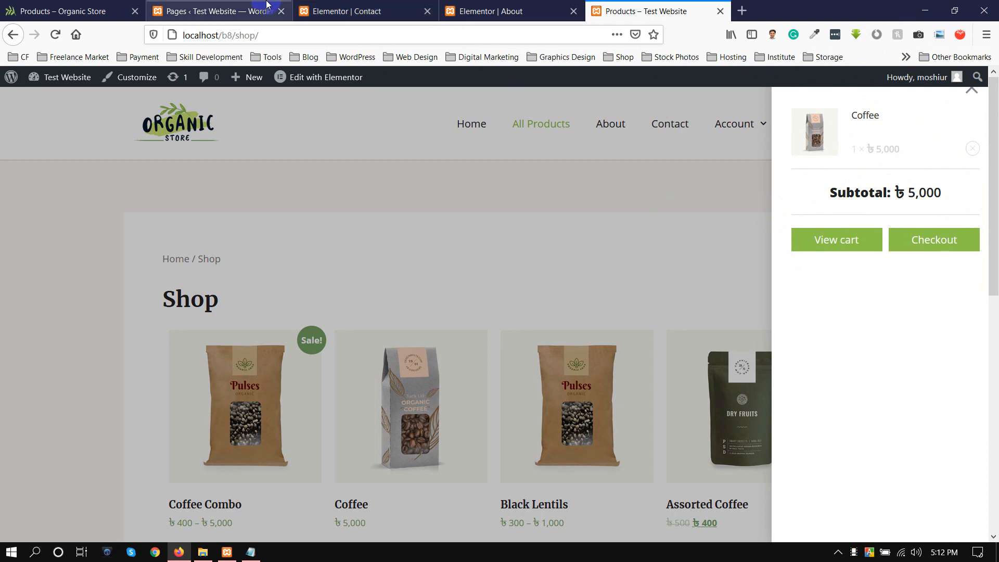
Step: Open the Theme Builder from WordPress in a new tab and launch the Header template in the Elementor editor
left_click(328, 11)
left_click(225, 11)
mouse_move(30, 381)
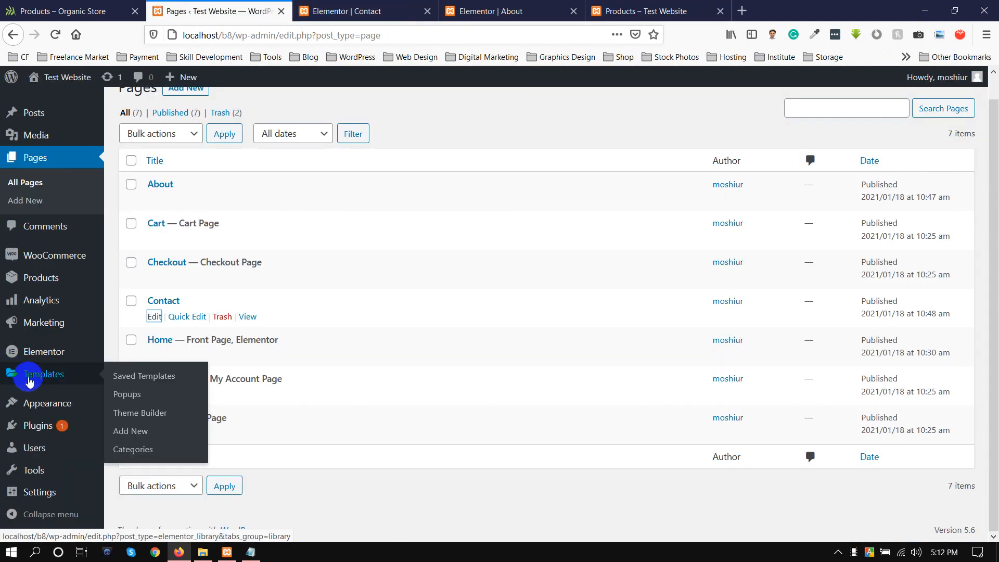
right_click(139, 412)
left_click(179, 251)
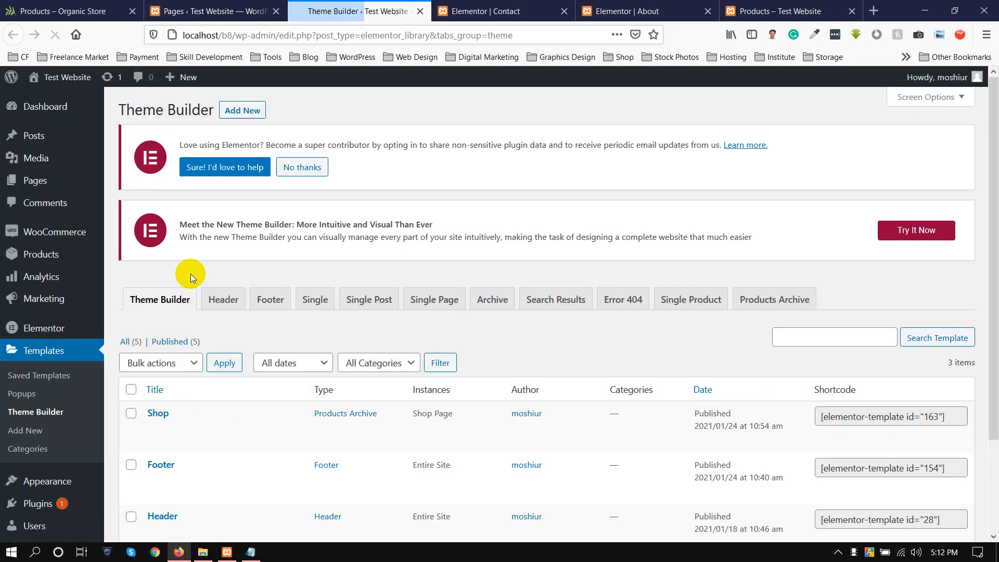
scroll(190, 250, "down", 2)
left_click(220, 195)
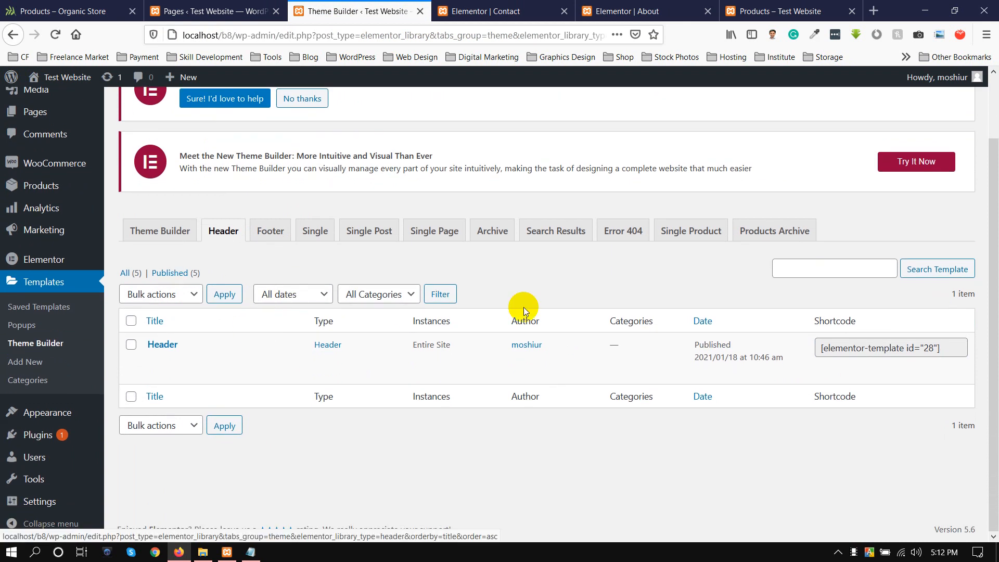
mouse_move(259, 358)
left_click(202, 378)
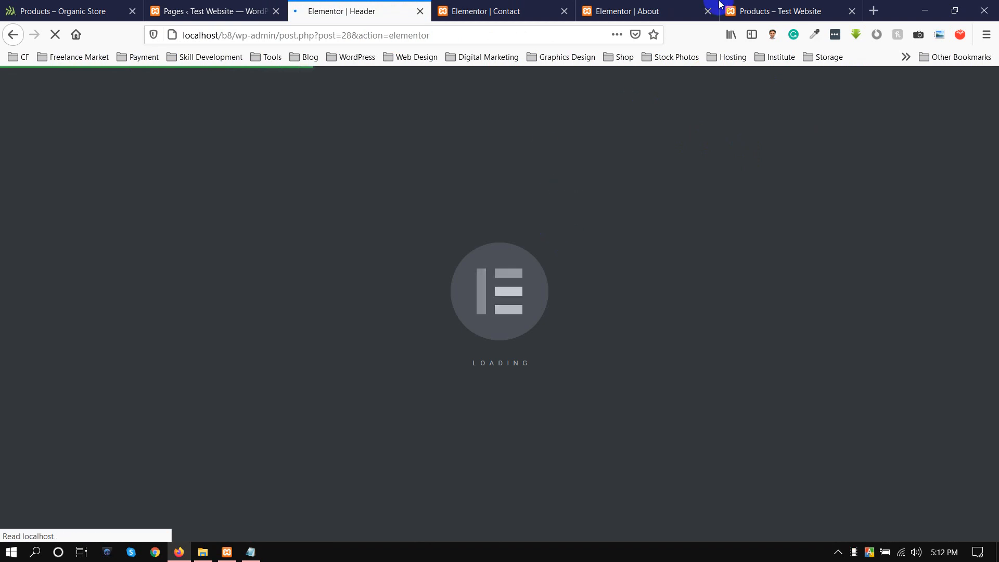
Step: Review the side cart's subtotal and buttons on the shop page, and return to the Header template editor
left_click(757, 11)
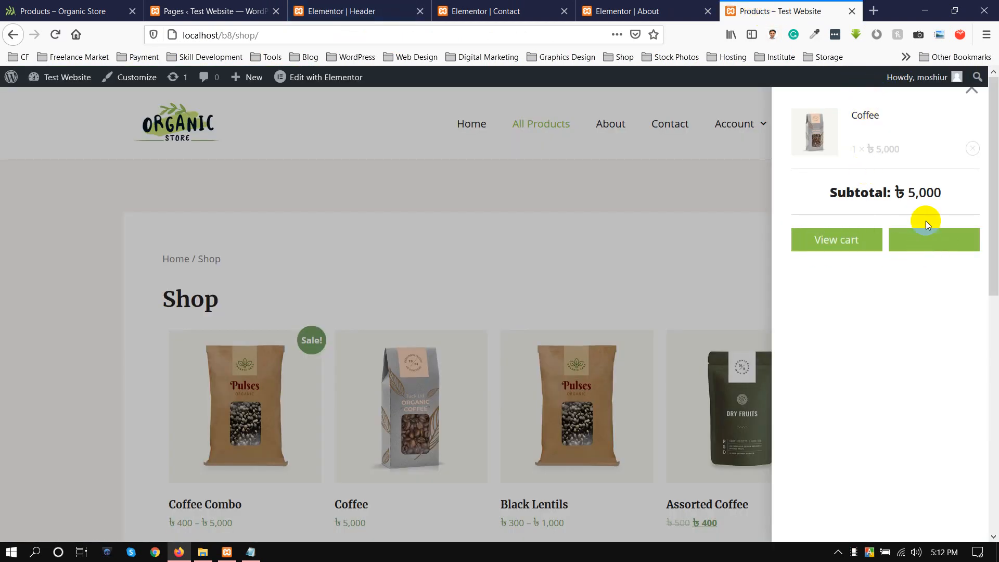
left_click(922, 253)
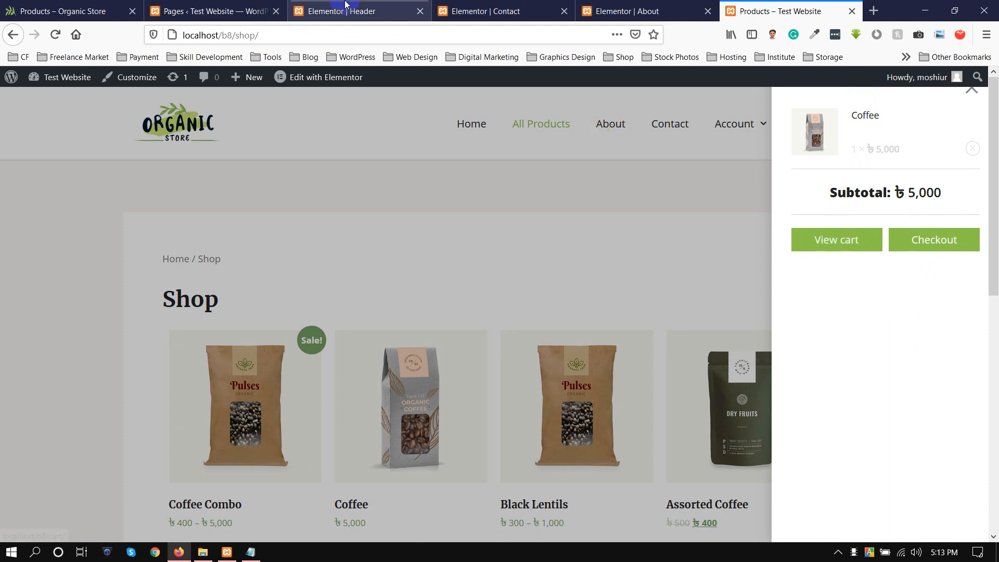
left_click(350, 7)
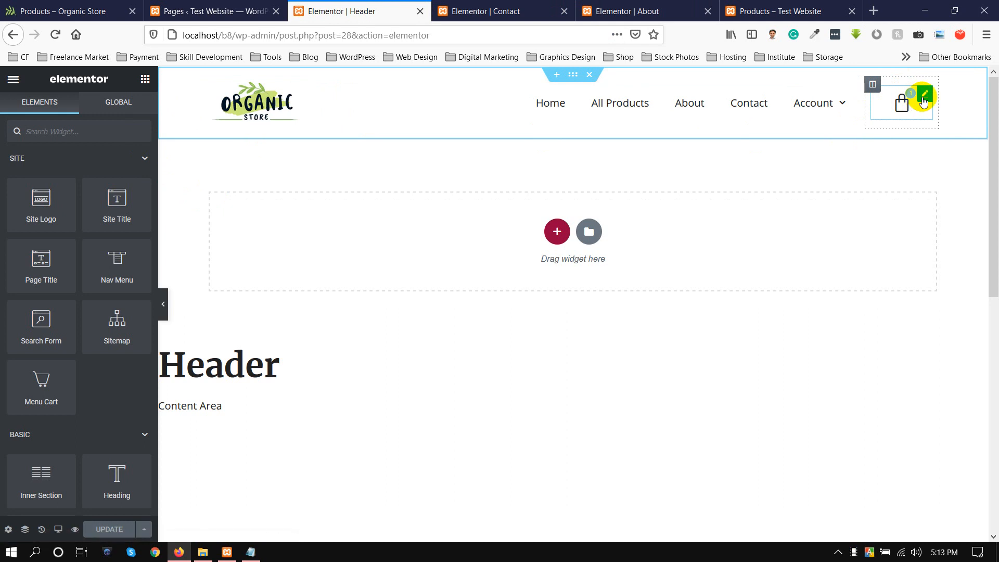
Step: Open the header's Menu Cart widget for editing and display its Cart style settings
left_click(925, 98)
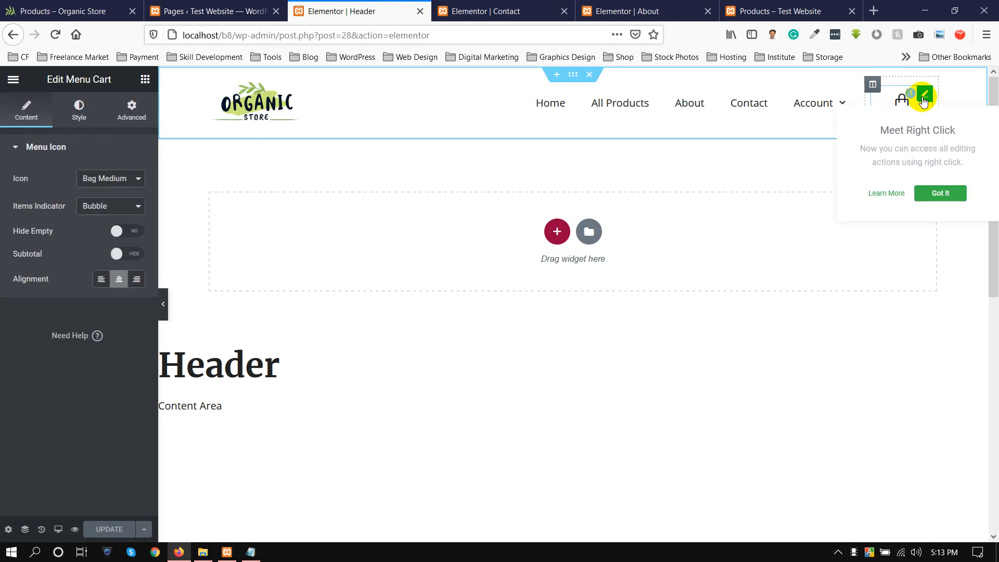
left_click(79, 111)
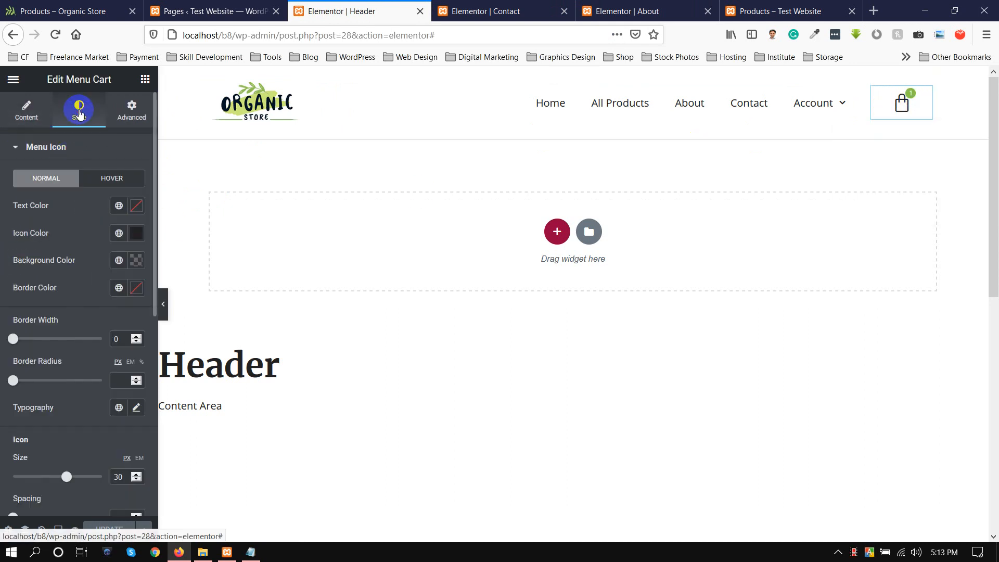
left_click(17, 150)
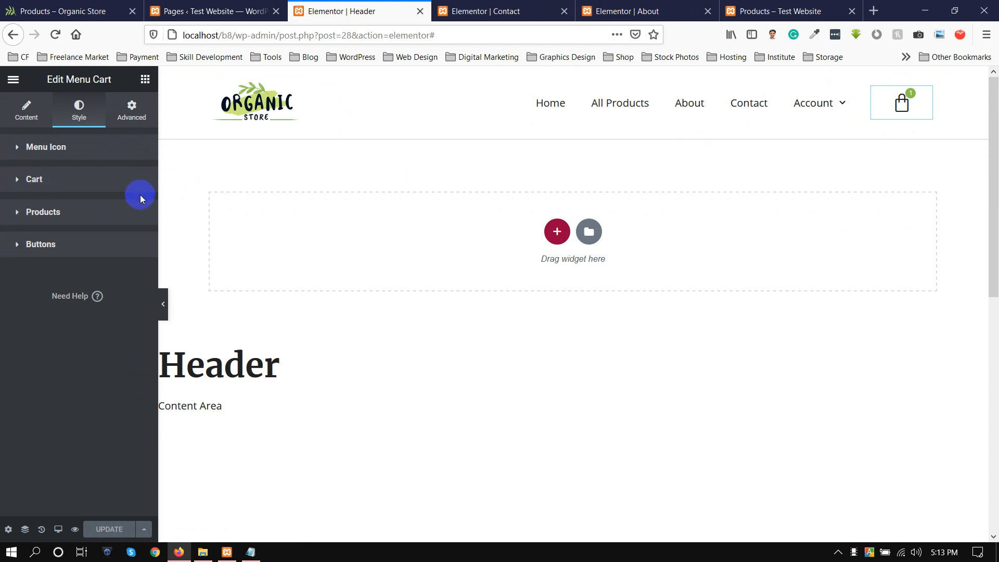
left_click(9, 182)
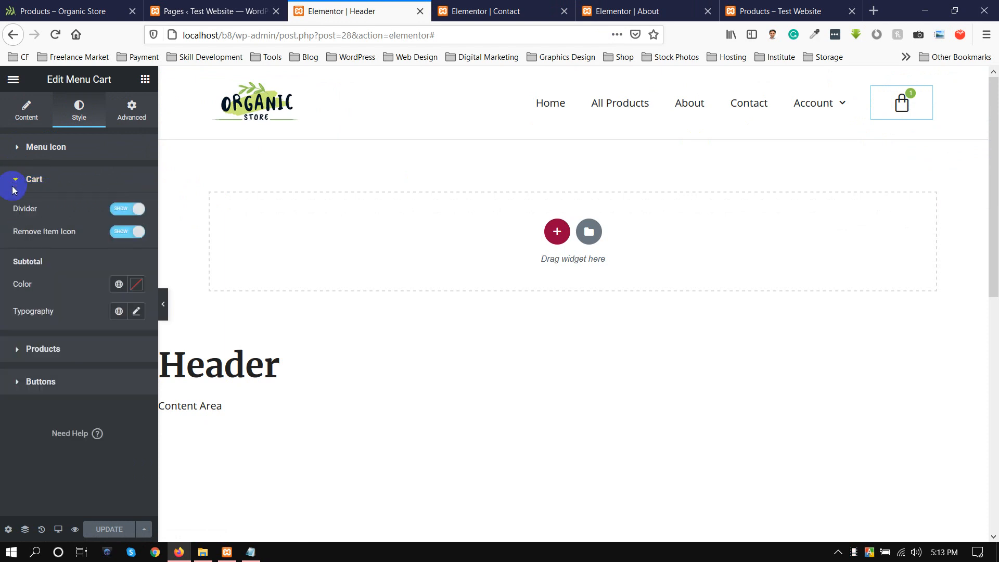
Step: Preview the side cart in the header editor, close it, and switch to the shop page's open cart for comparison
left_click(910, 110)
left_click(971, 87)
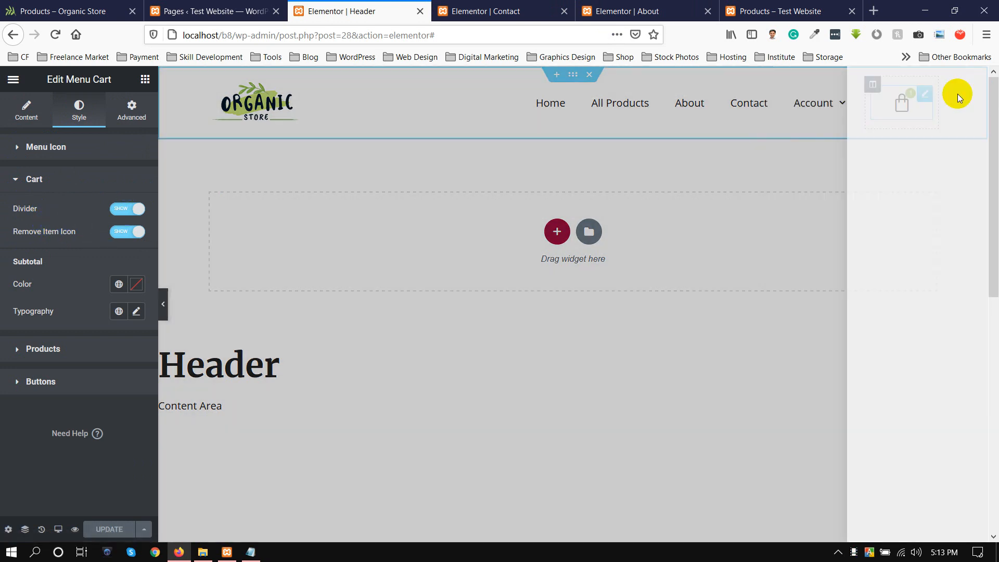
left_click(780, 11)
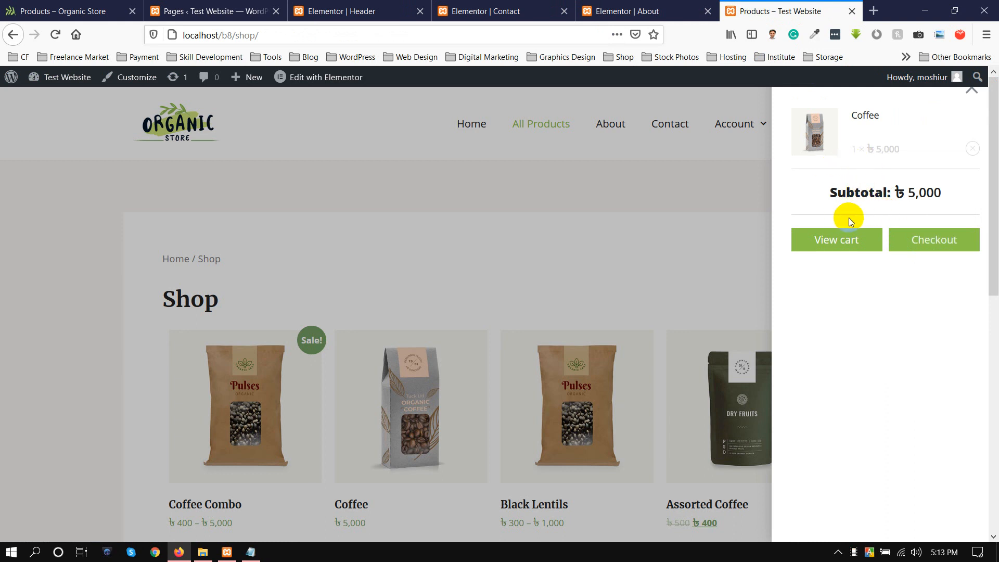
Step: Hide the divider in the header's Menu Cart widget, update the template, and check the side cart on the reloaded shop page
left_click(347, 11)
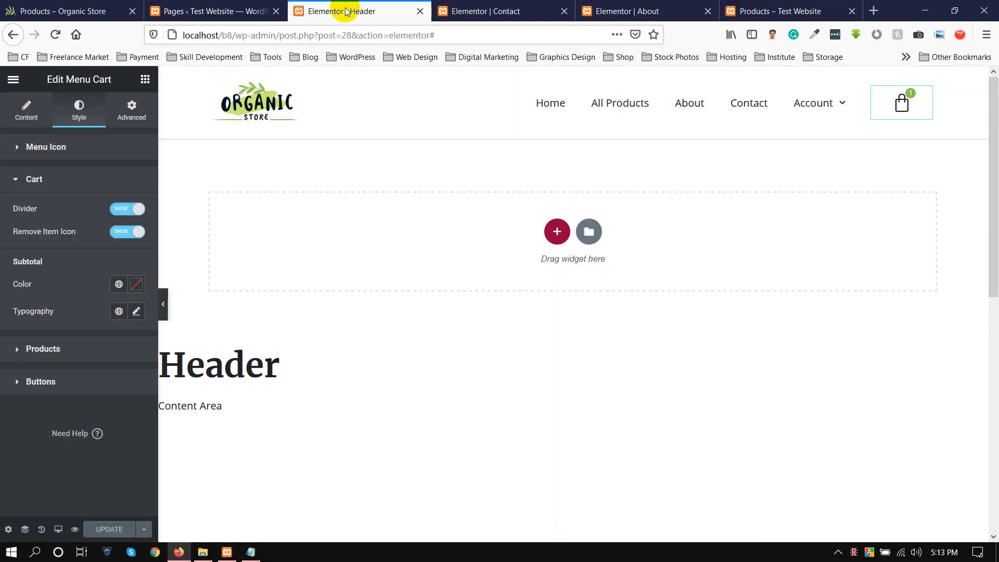
left_click(121, 211)
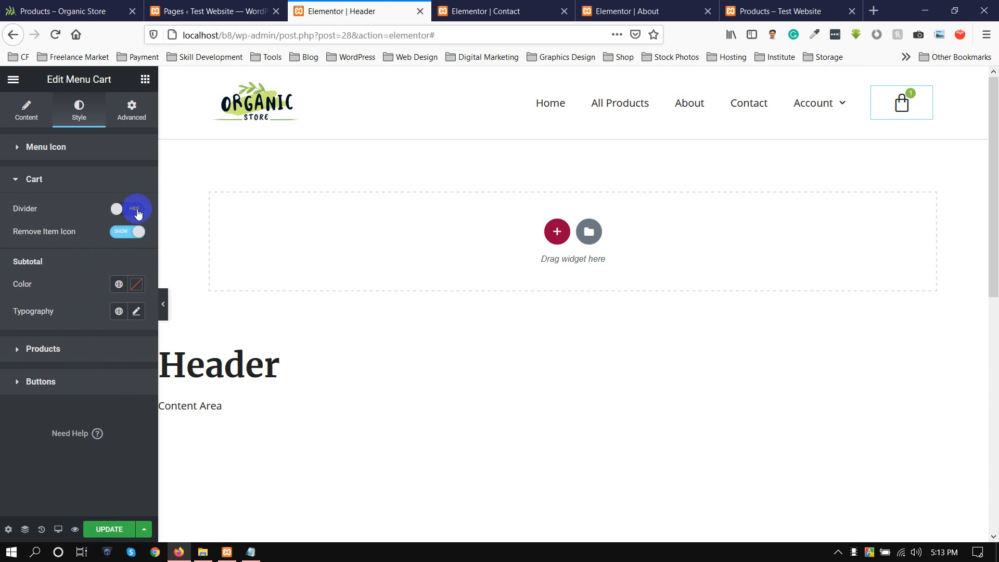
left_click(107, 527)
left_click(780, 11)
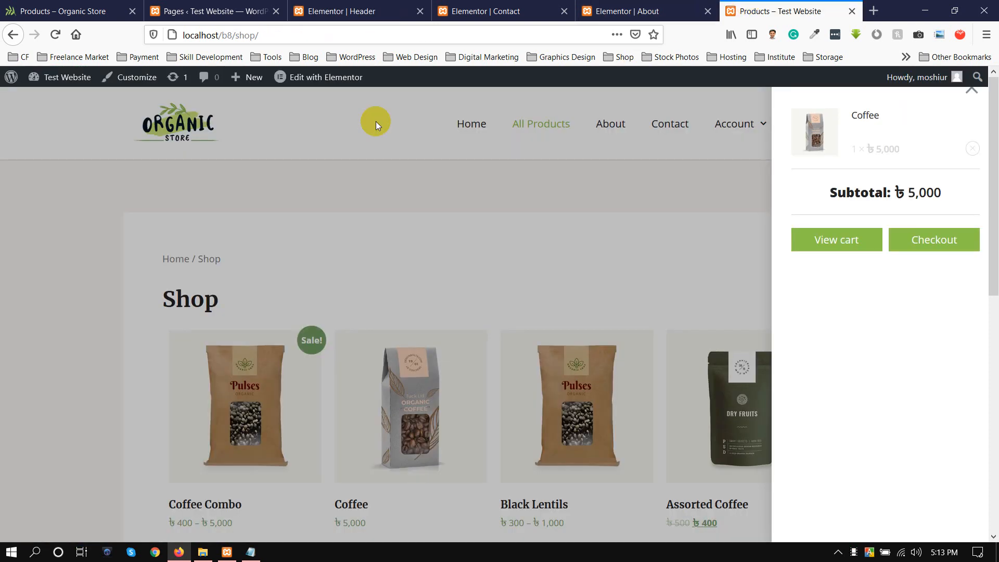
left_click(55, 35)
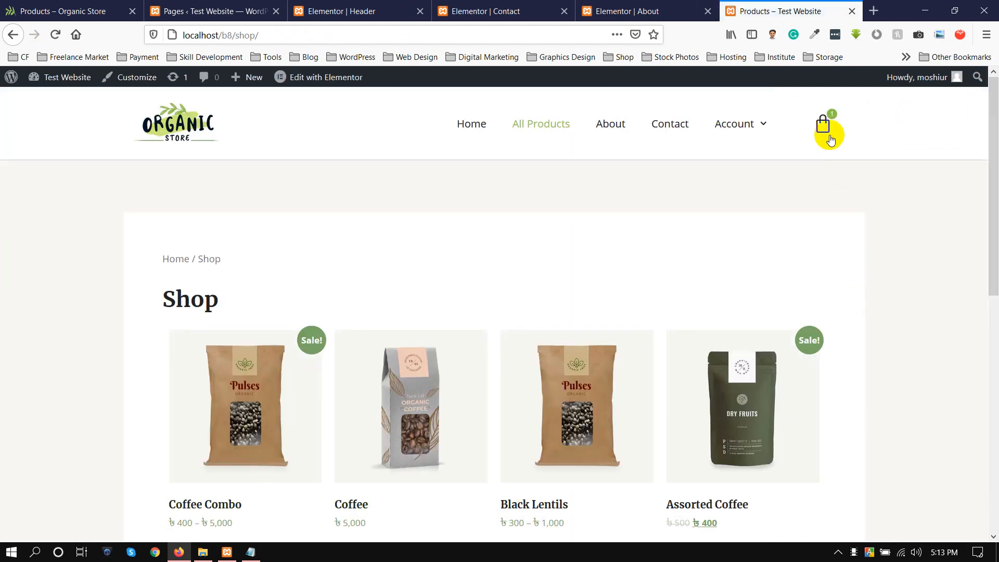
left_click(826, 136)
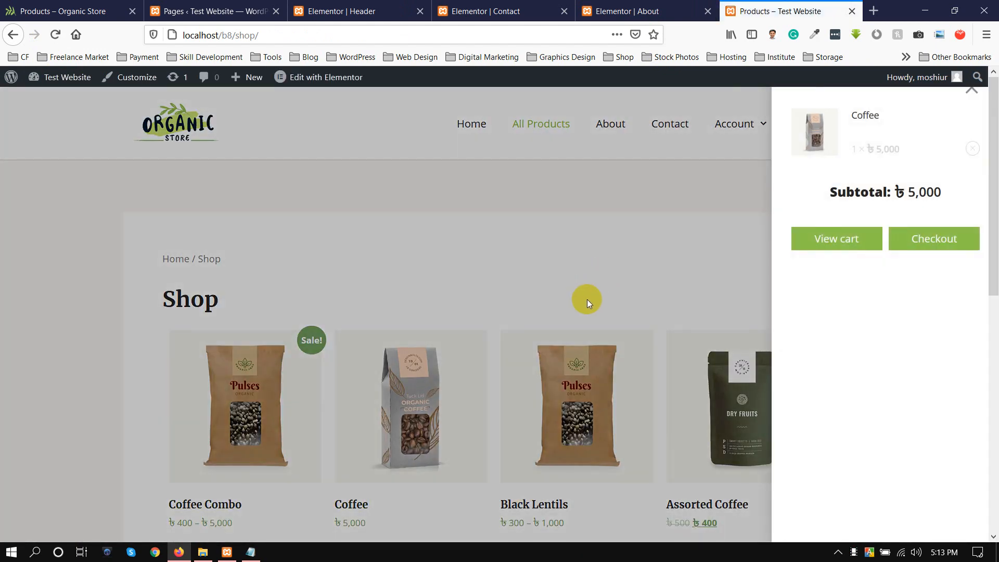
Step: View the Cart and Checkout pages from the side cart, returning to the shop page after each
left_click(825, 242)
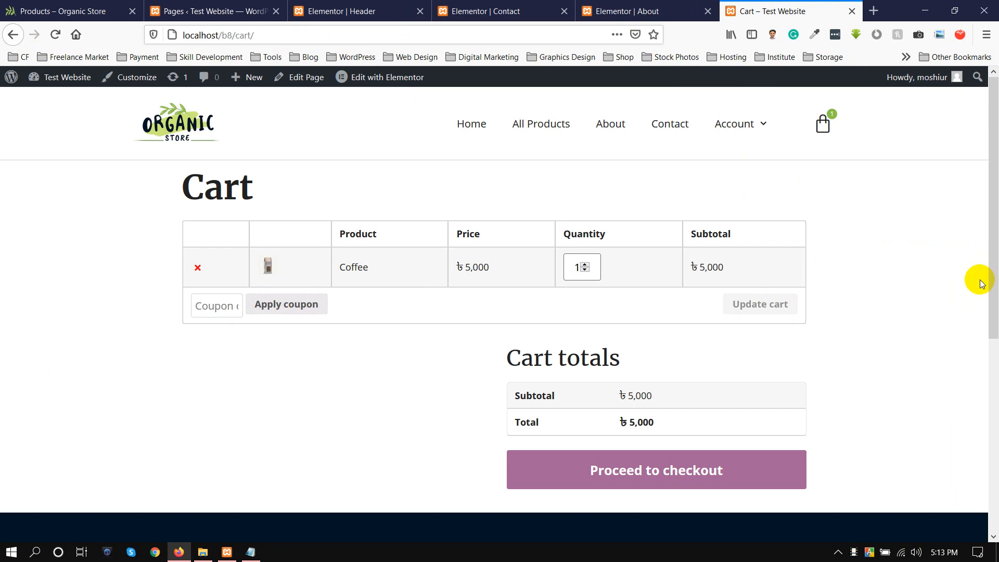
left_click(17, 40)
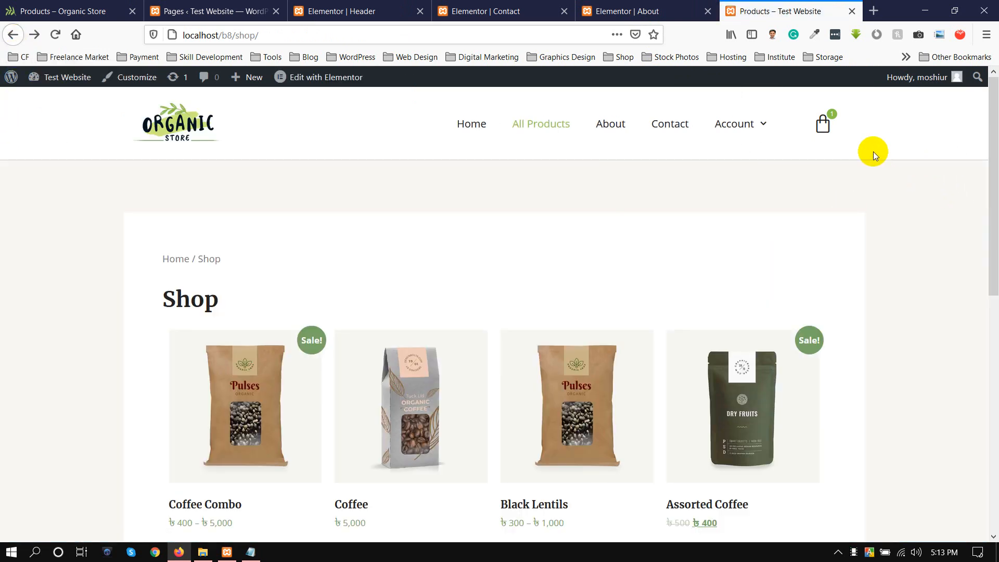
left_click(822, 125)
left_click(921, 239)
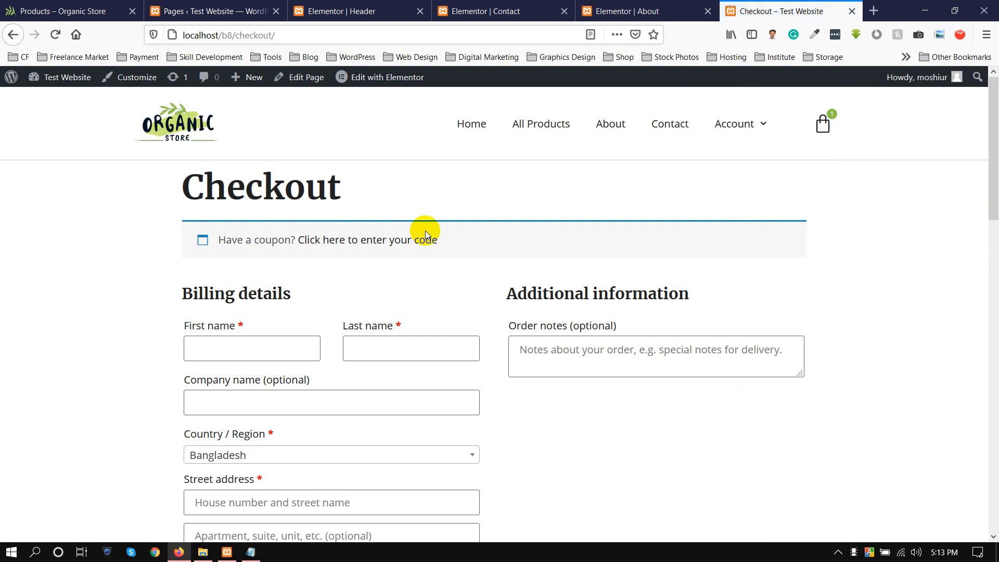
left_click(11, 35)
Step: Look over the shop page from the Account submenu to the footer, and examine the Coffee product page down to its related products
mouse_move(739, 128)
left_click(737, 180)
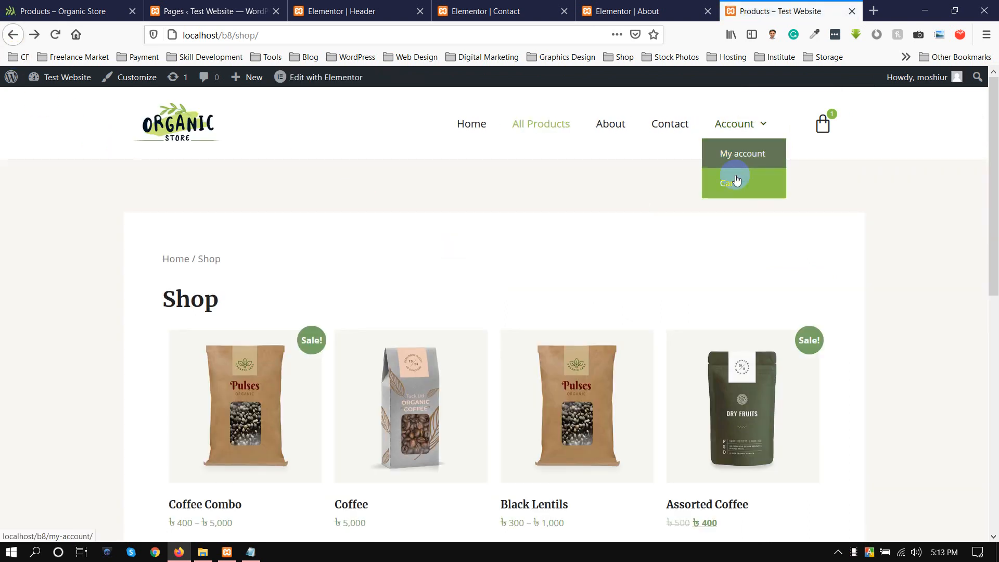
scroll(1, 276, "down", 8)
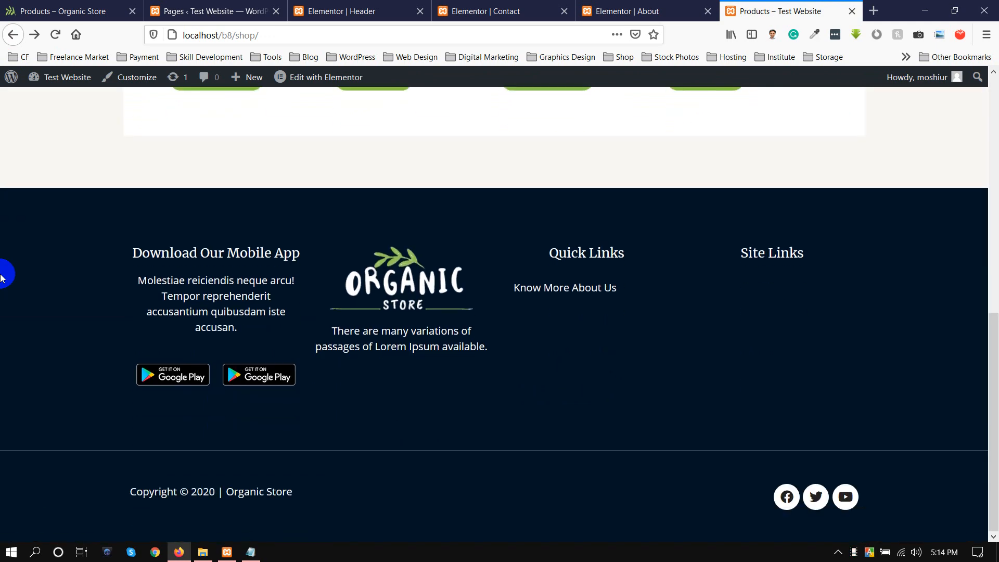
scroll(2, 276, "up", 8)
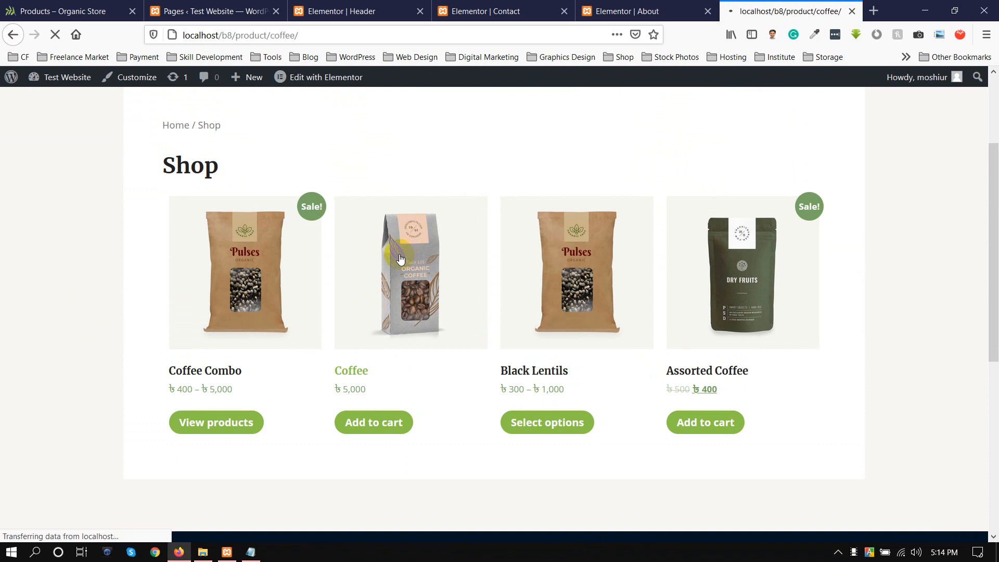
scroll(86, 404, "down", 15)
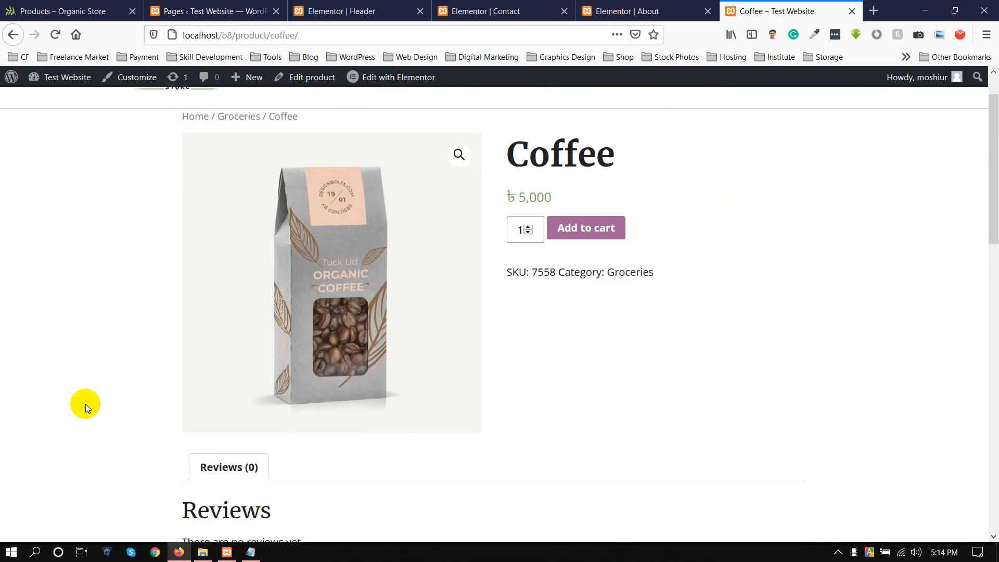
scroll(108, 404, "up", 15)
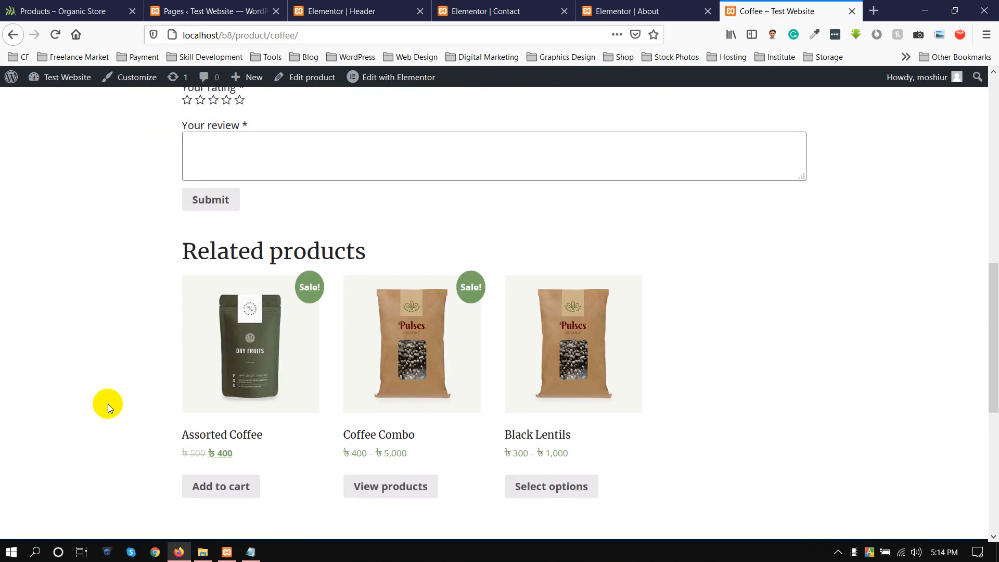